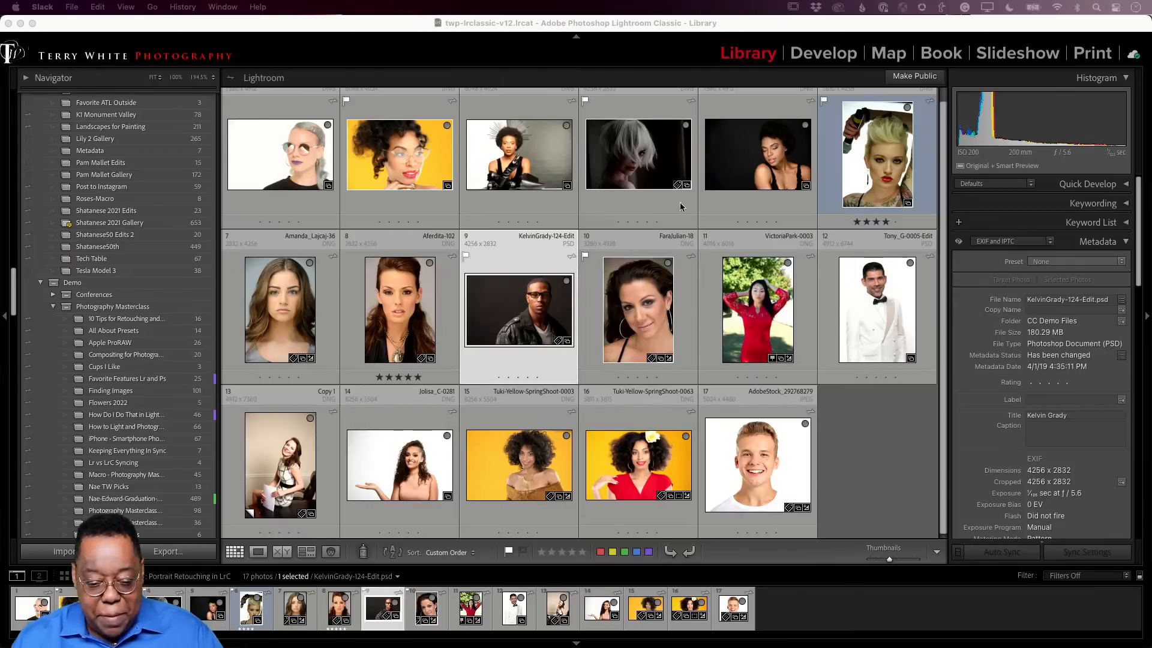
Open the portrait of the woman in round sunglasses for developing and set its profile to Camera Portrait
double_click(294, 167)
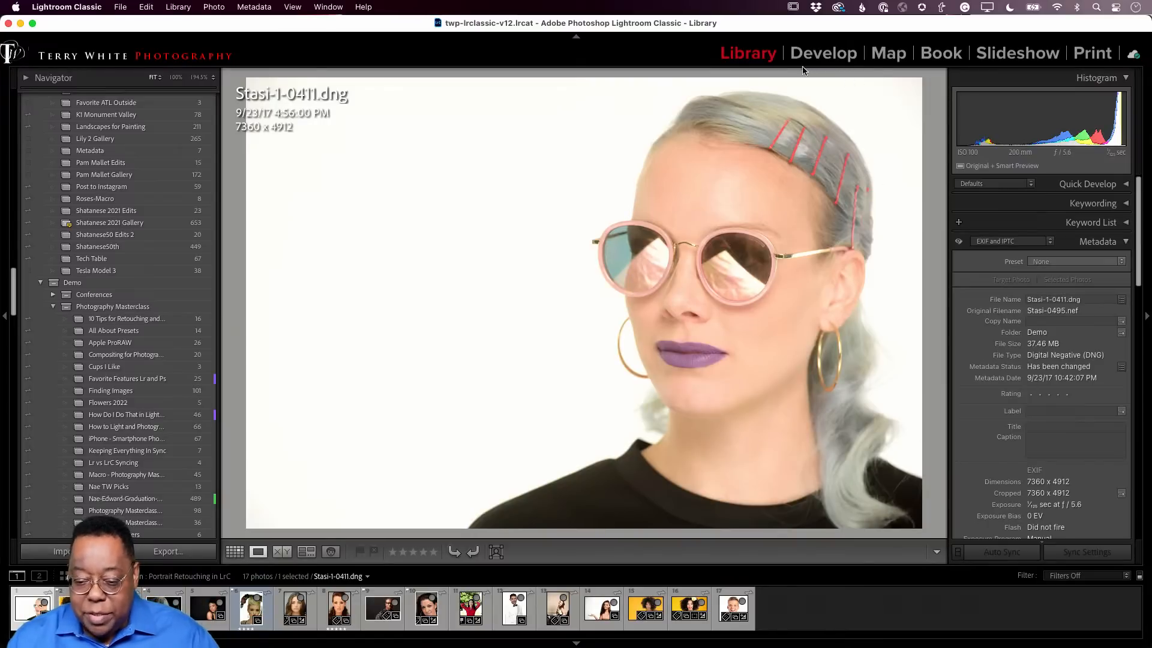
left_click(813, 55)
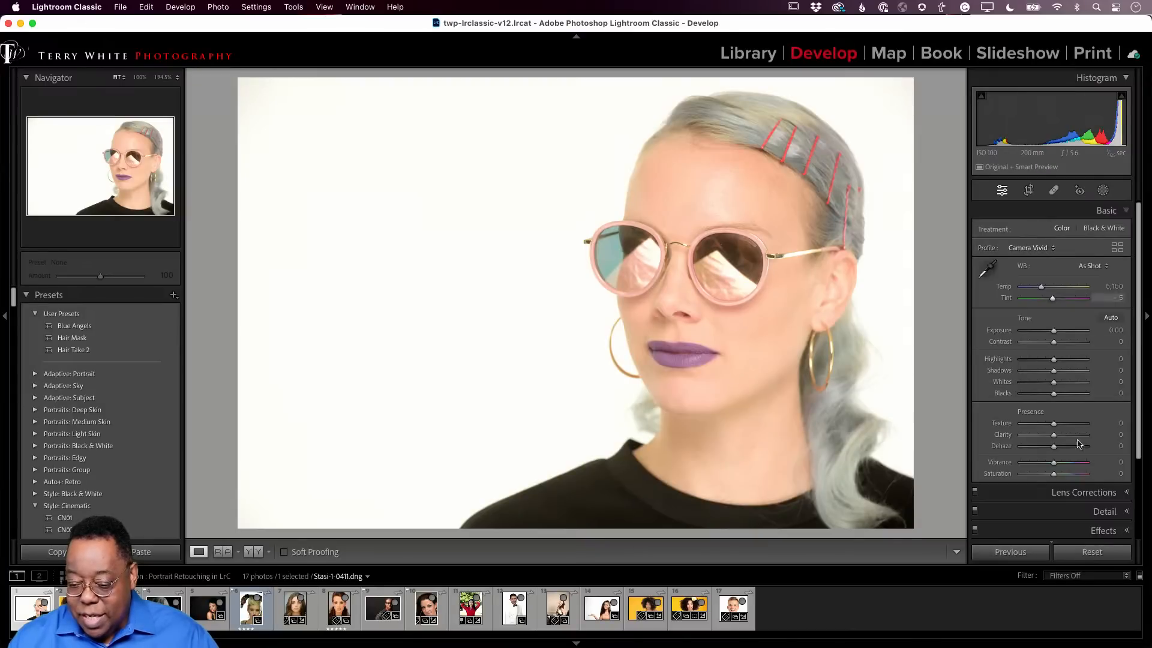
left_click(1030, 249)
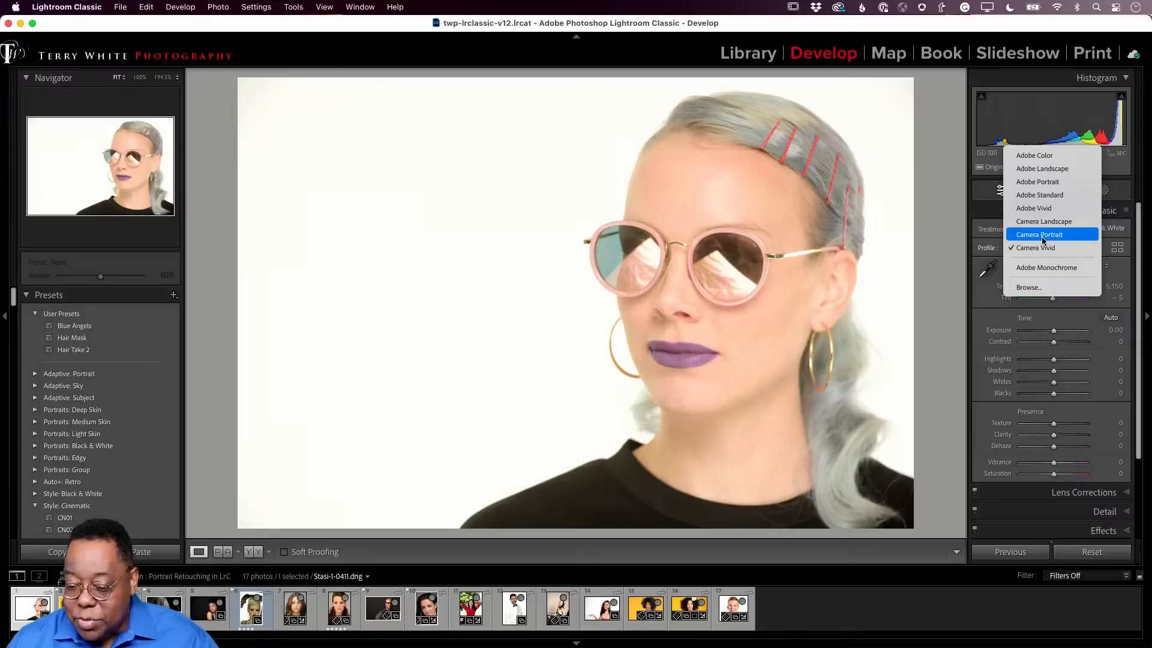
left_click(1043, 235)
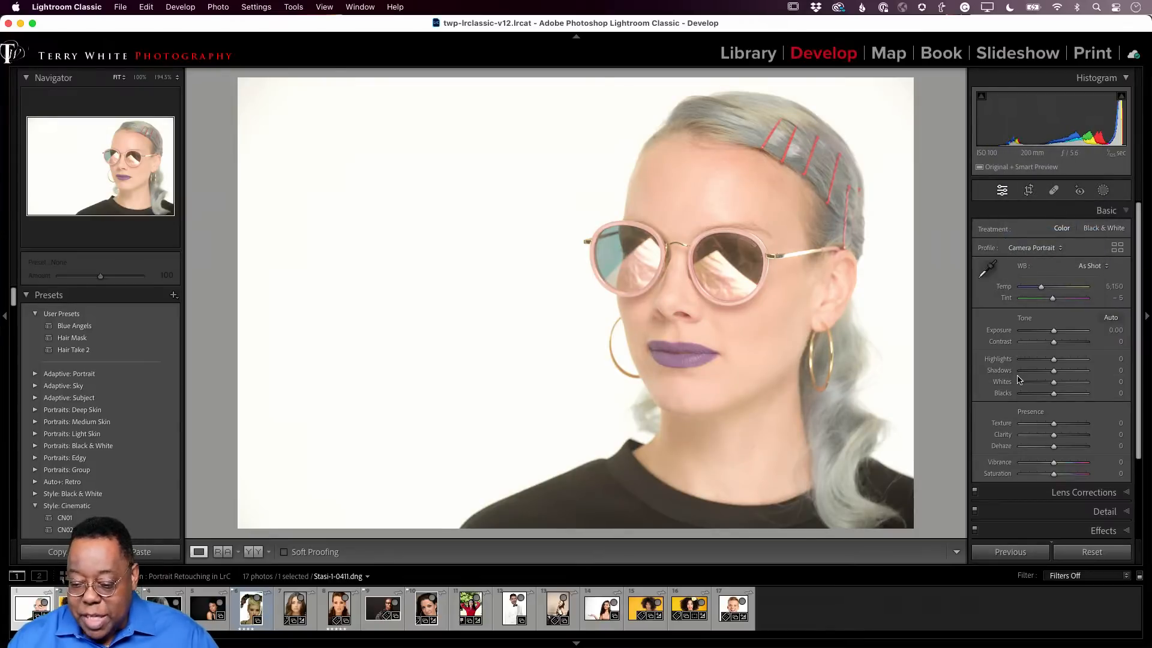
Apply automatic tone to the portrait and correct its white balance by sampling the white background beside the hair
left_click(1110, 317)
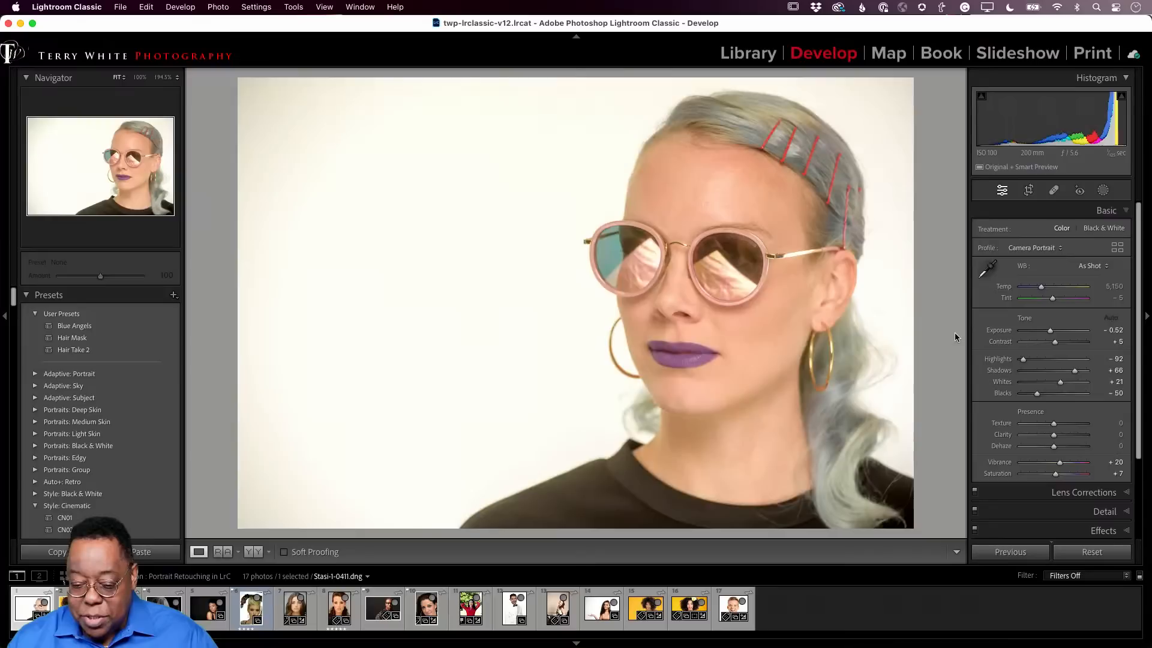
left_click(987, 269)
left_click(870, 123)
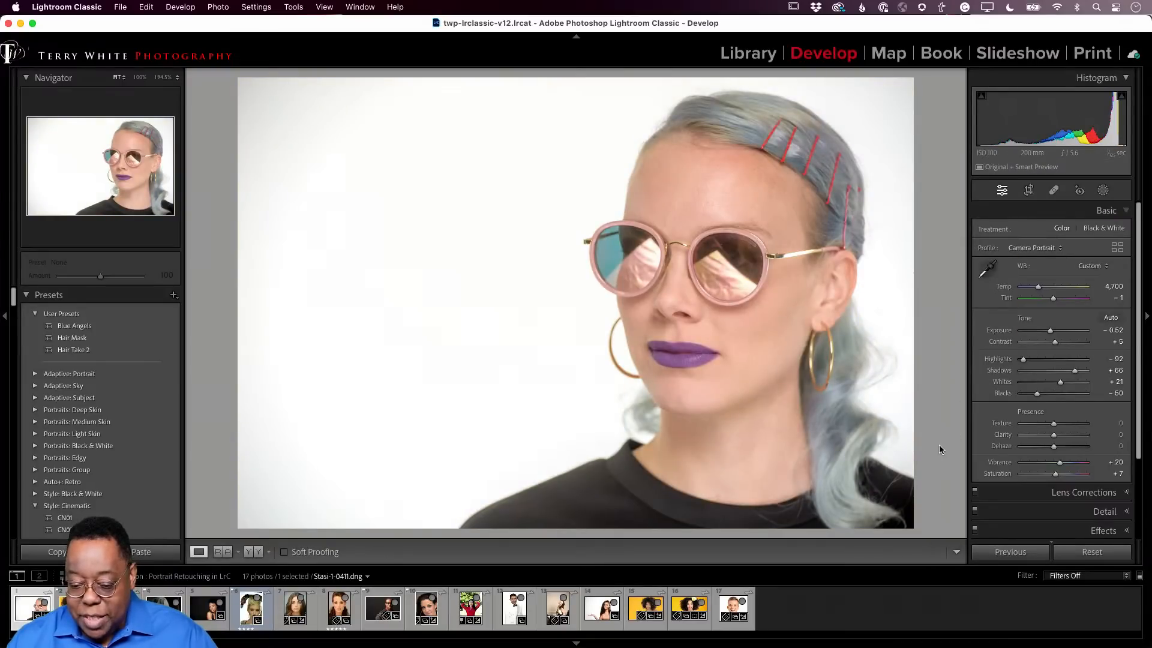
Set Contrast to +54 and Blacks to -63, and reset Vibrance and Saturation to 0
left_click_drag(1054, 342, 1072, 346)
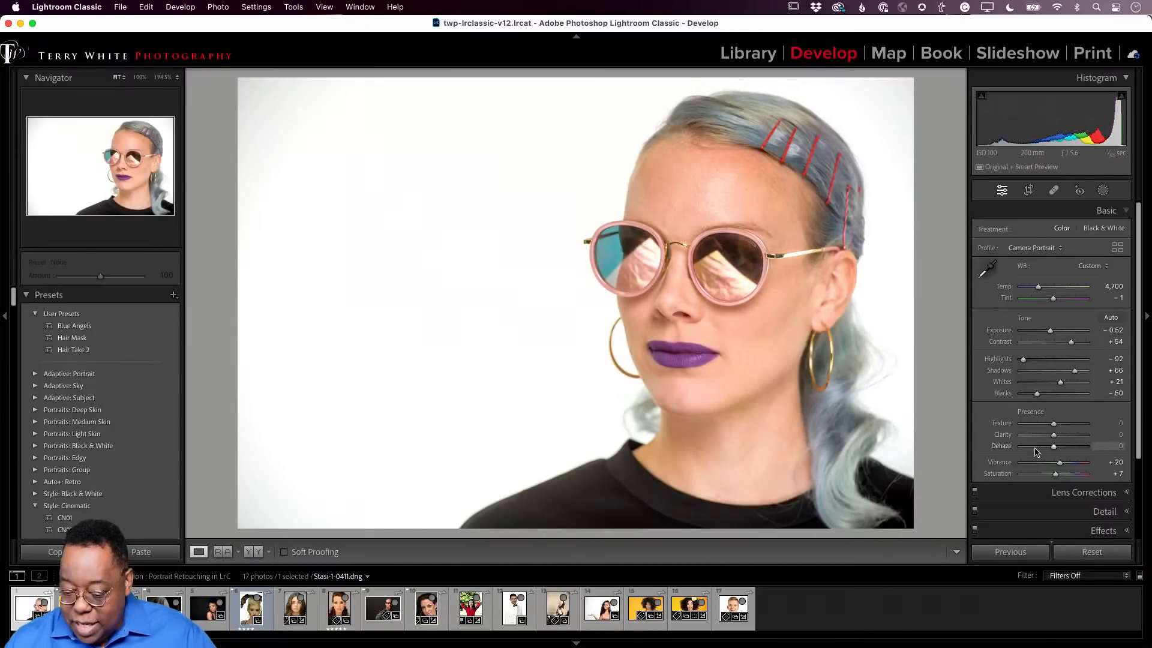
double_click(1060, 463)
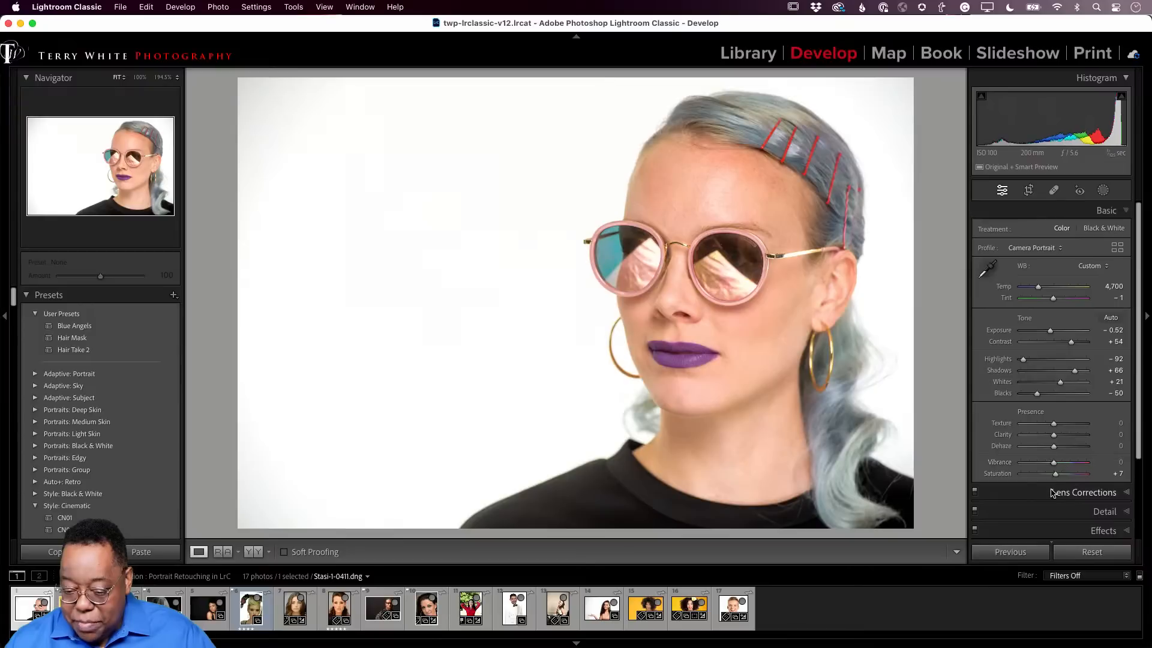
double_click(1056, 475)
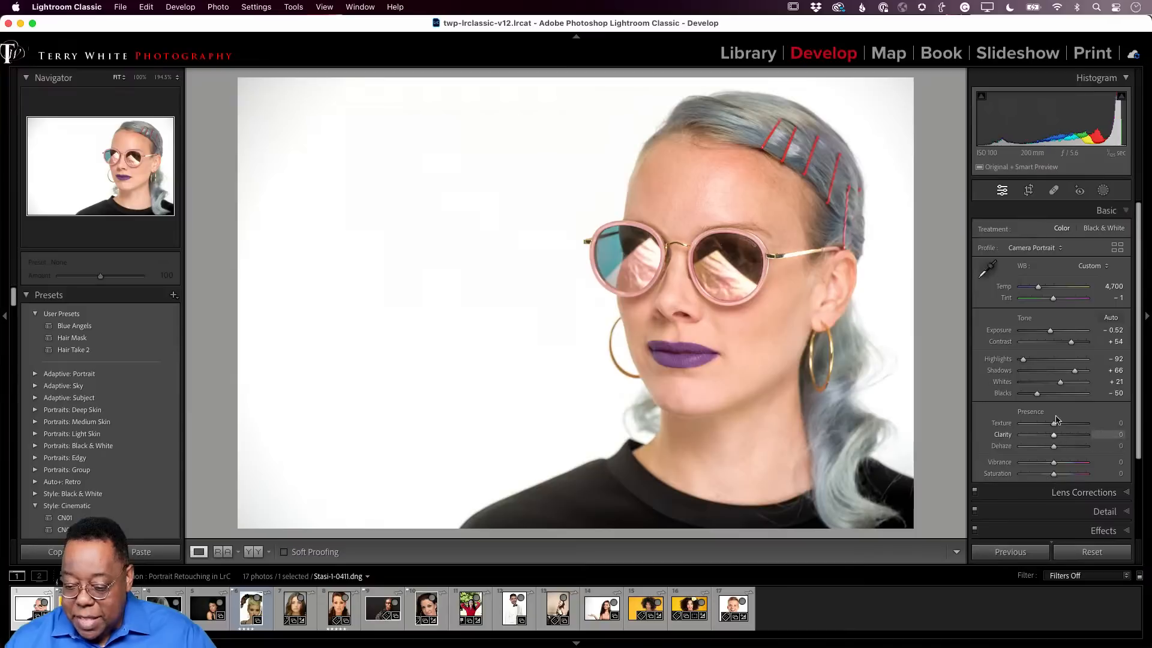
scroll(1050, 391, "down", 1)
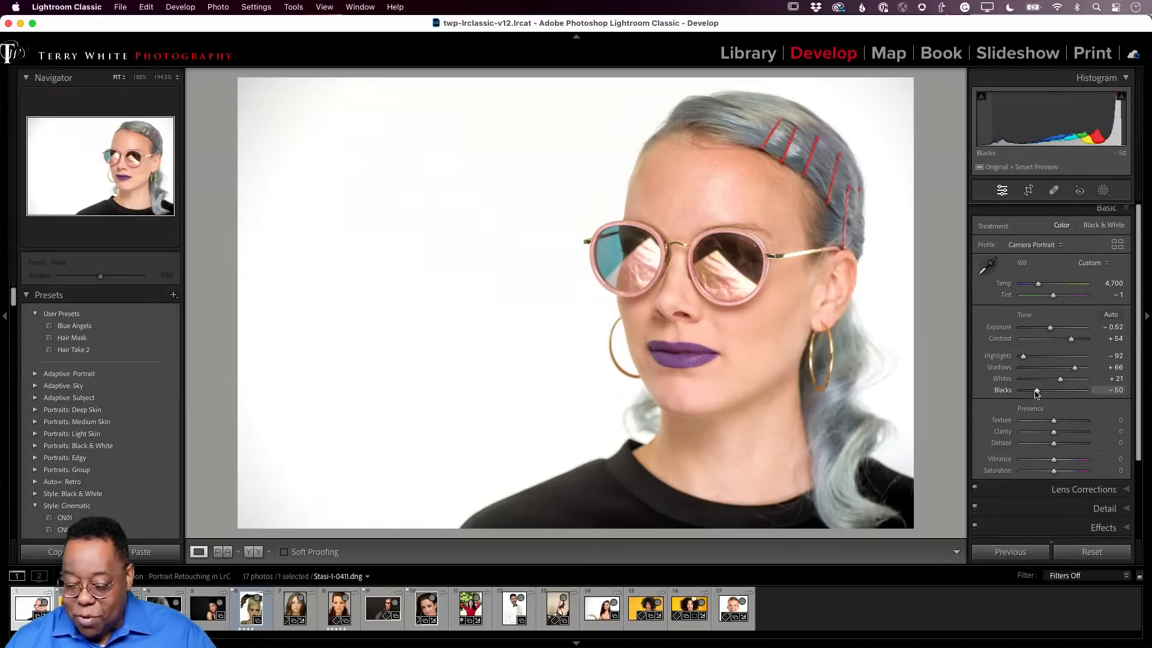
left_click_drag(1036, 392, 1034, 392)
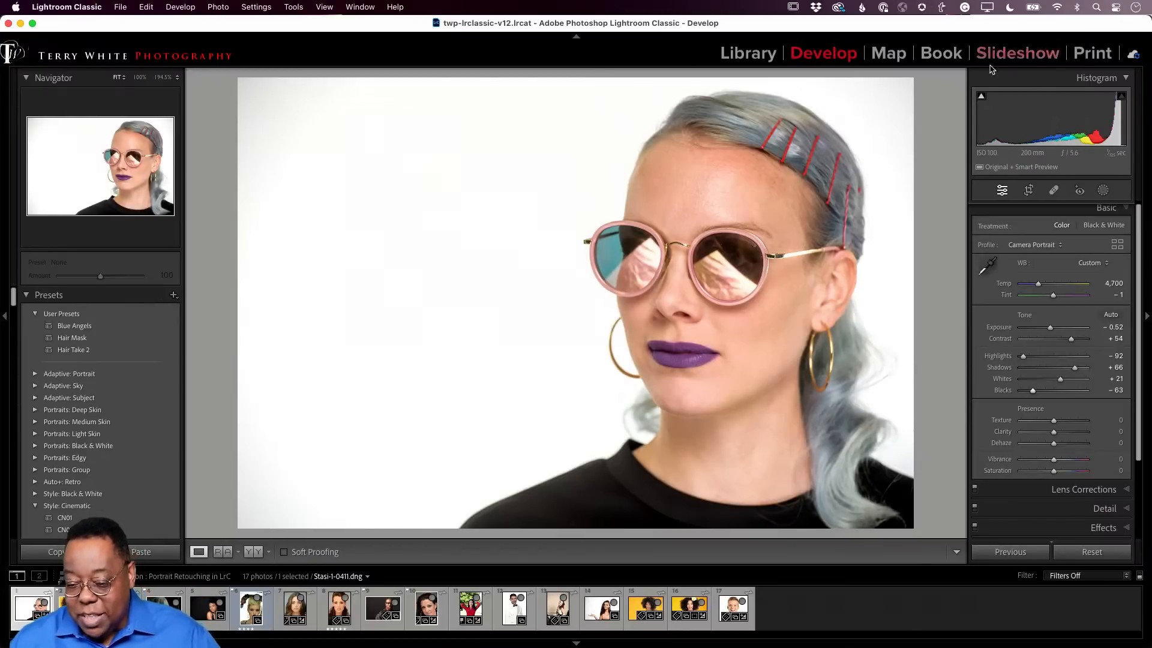
Create a people mask for Person 1 that covers only the lips
left_click(1104, 190)
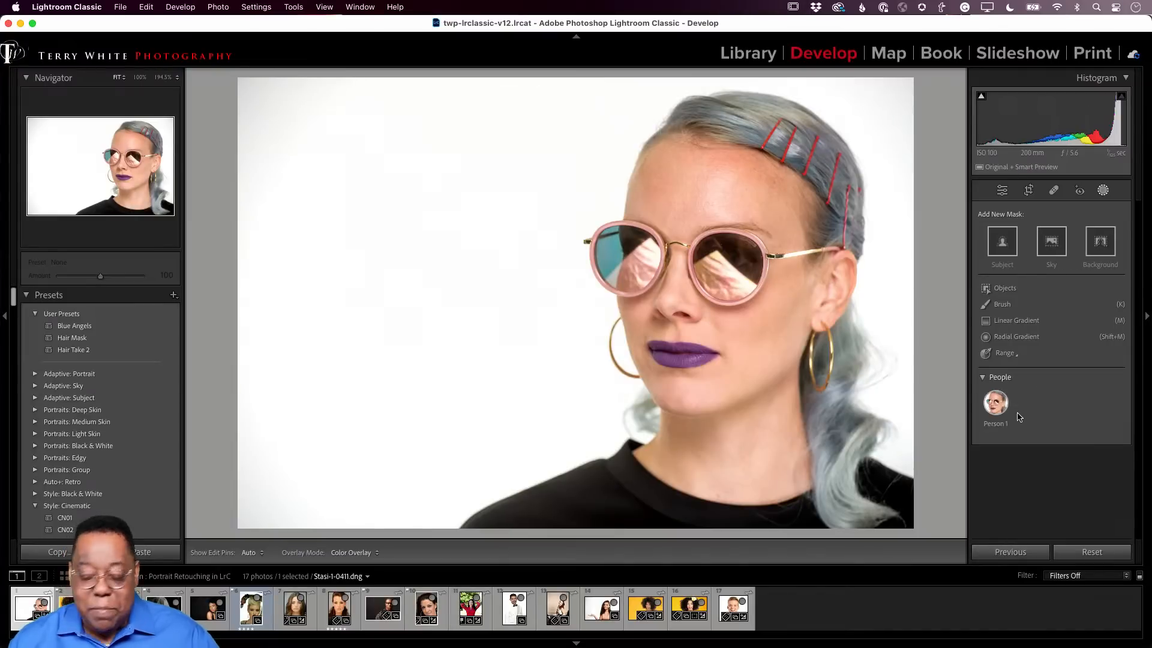
mouse_move(1005, 418)
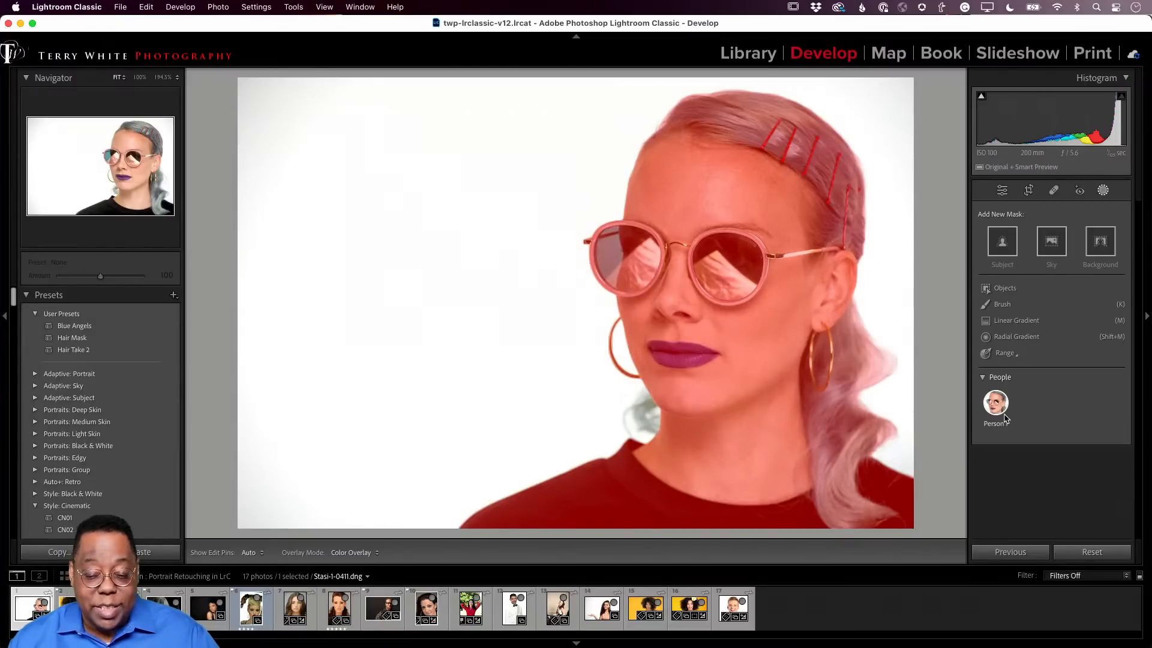
left_click(1002, 418)
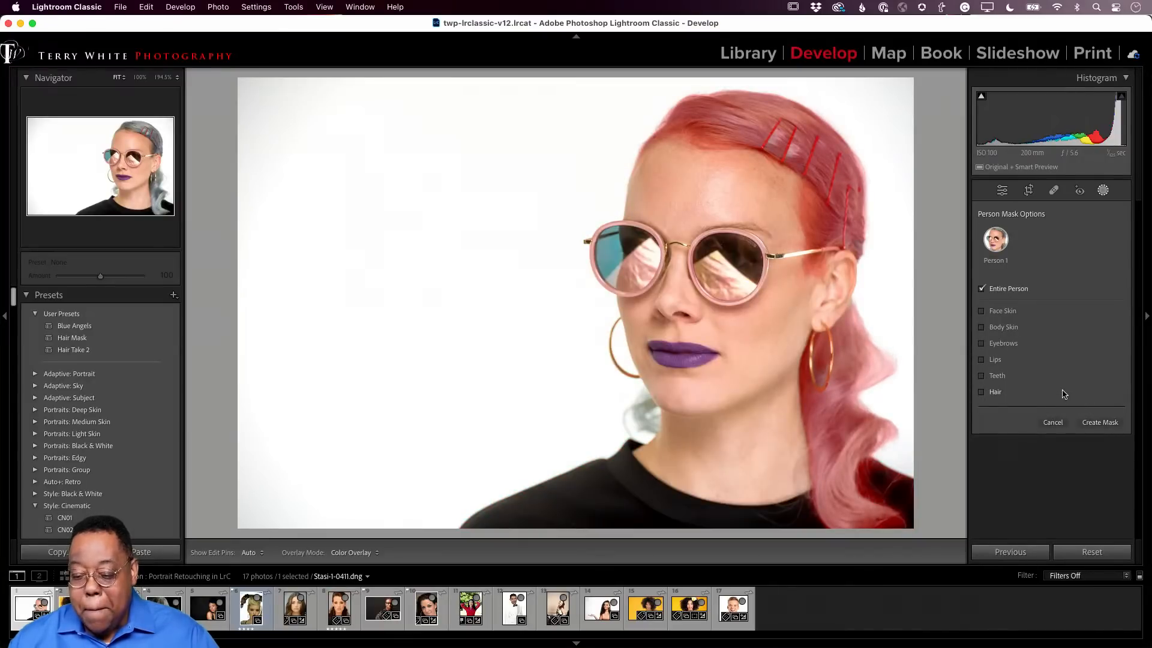
left_click(981, 359)
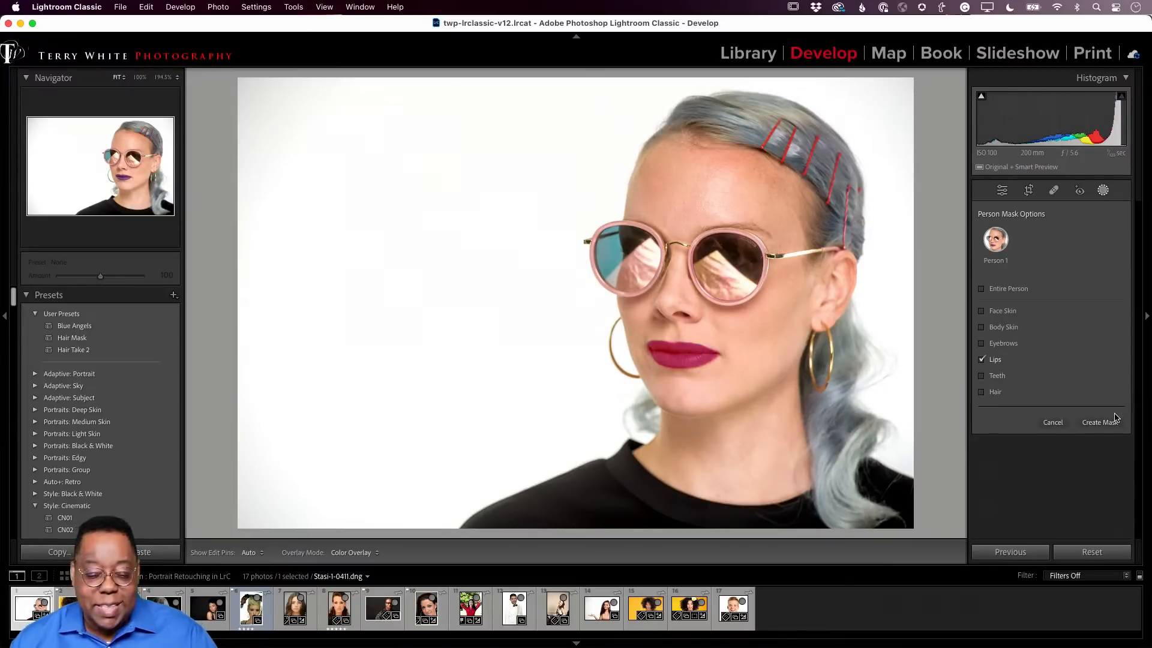
left_click(980, 312)
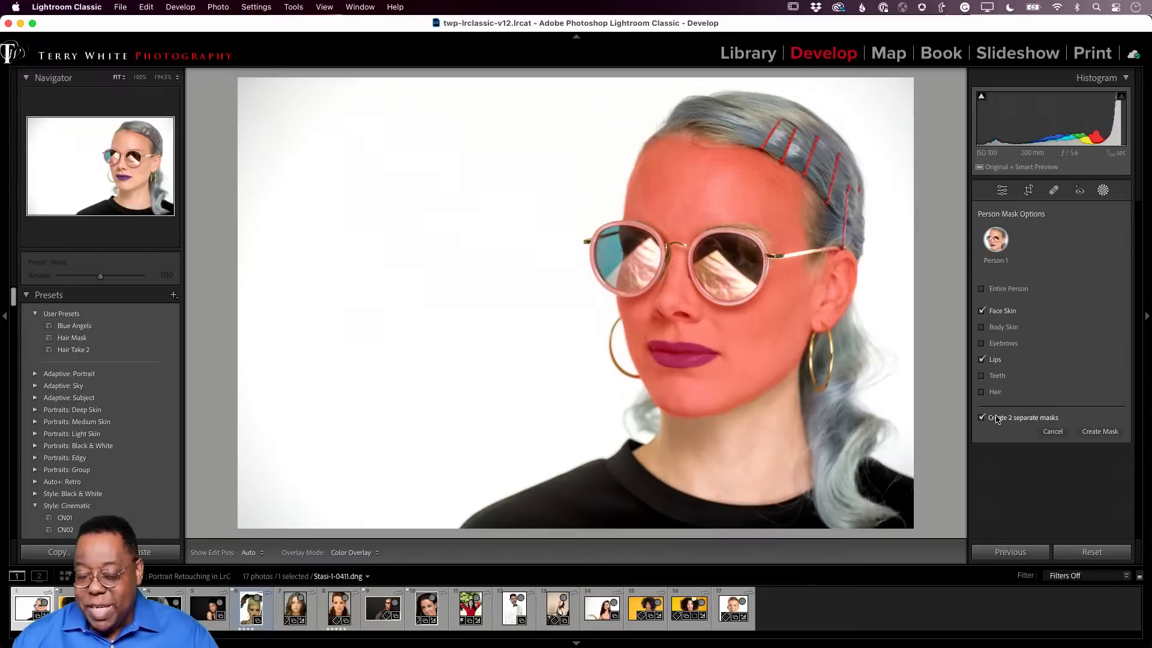
left_click(982, 311)
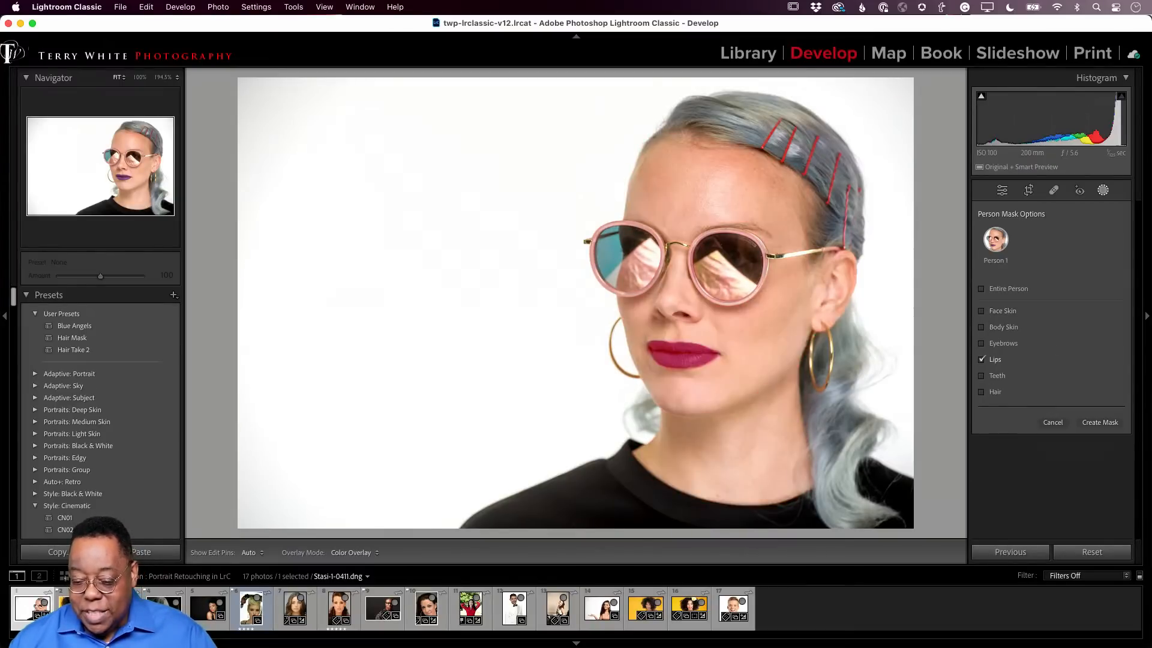
left_click(1106, 423)
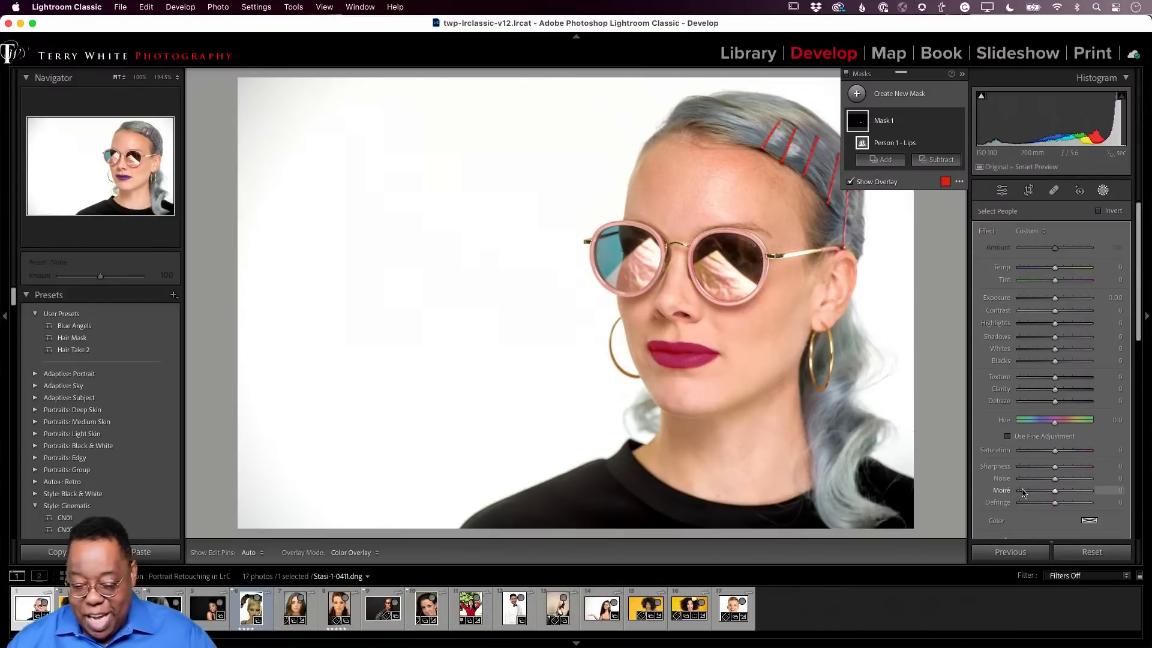
Tint the lips mask red with color hue 359 and saturation 97%, and shift its Hue to 50.3
left_click(1089, 521)
left_click(1053, 503)
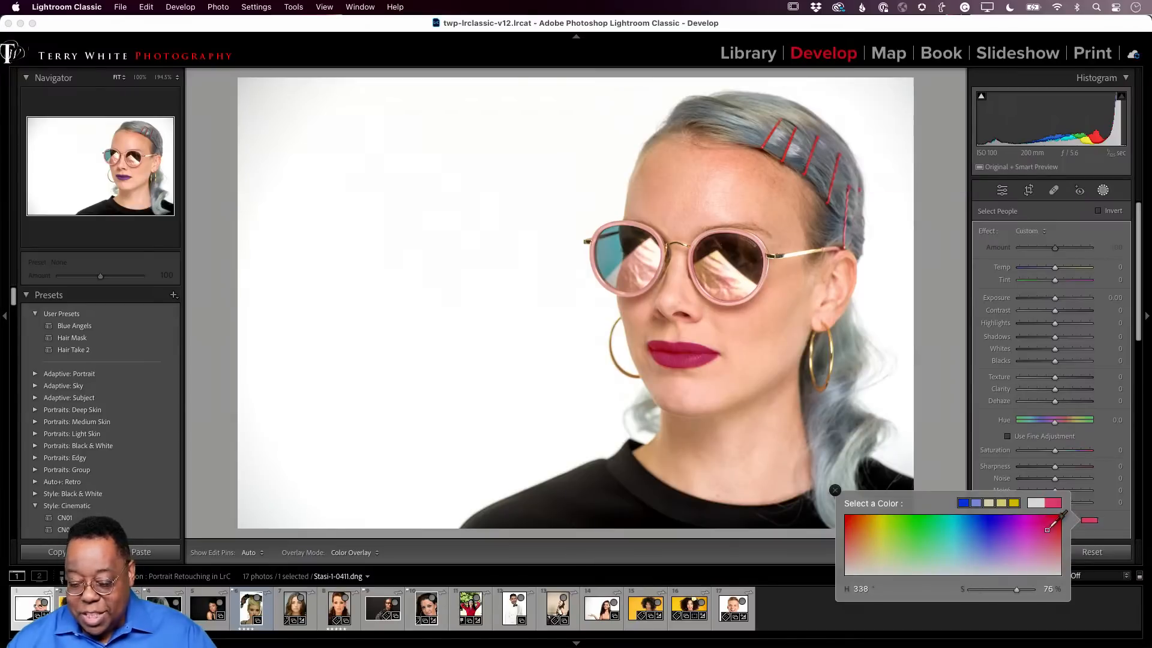
mouse_move(1057, 518)
left_mouse_down()
mouse_move(1000, 552)
mouse_move(915, 556)
mouse_move(886, 528)
mouse_move(990, 510)
mouse_move(888, 511)
mouse_move(868, 555)
mouse_move(1017, 540)
mouse_move(1013, 554)
mouse_move(926, 560)
mouse_move(874, 553)
mouse_move(1014, 516)
mouse_move(854, 514)
mouse_move(891, 514)
mouse_move(915, 569)
mouse_move(1056, 550)
mouse_move(1024, 556)
mouse_move(1049, 505)
mouse_move(1068, 503)
mouse_move(1056, 516)
left_mouse_up()
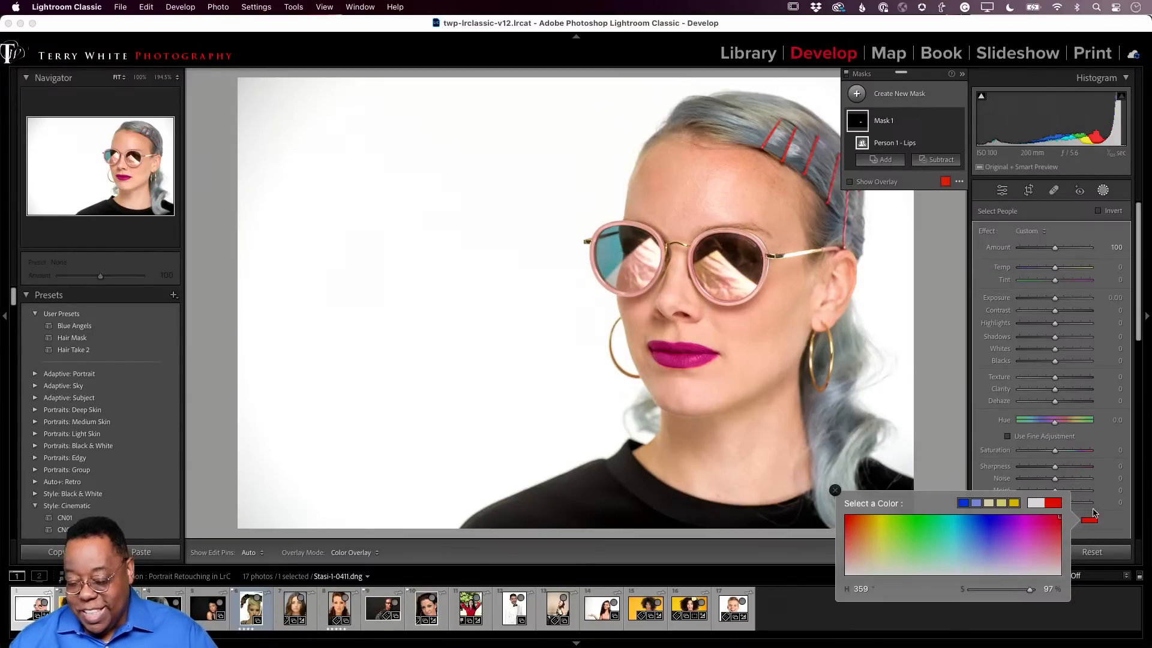
left_click(1106, 523)
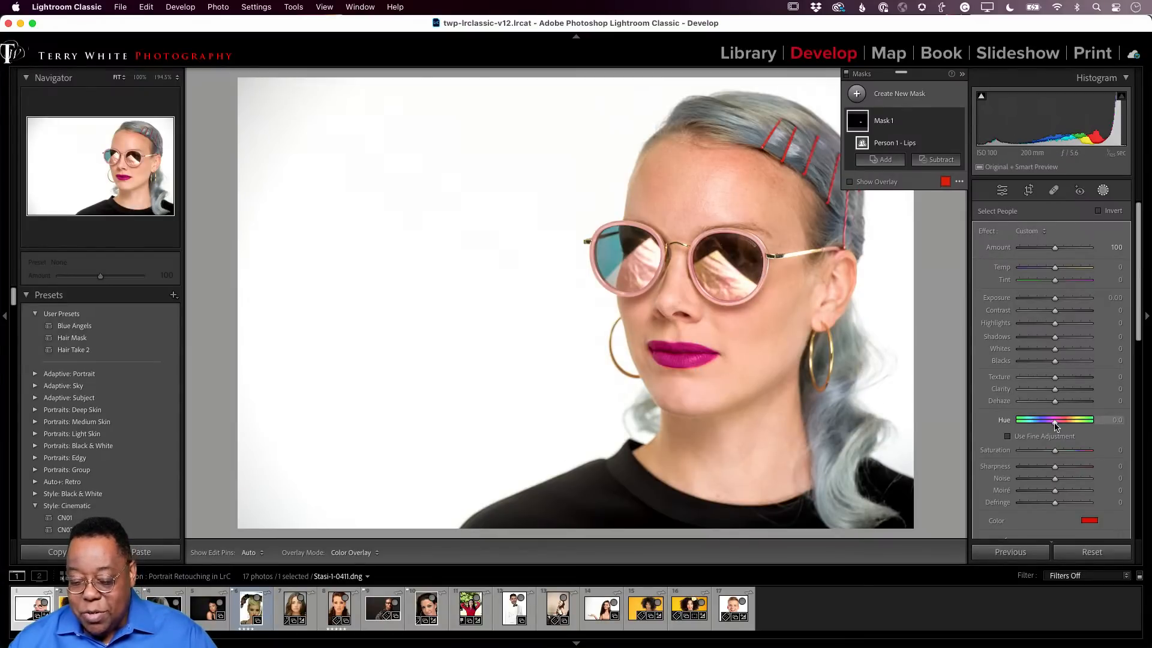
mouse_move(1056, 424)
left_mouse_down()
mouse_move(1032, 426)
mouse_move(1065, 425)
left_mouse_up()
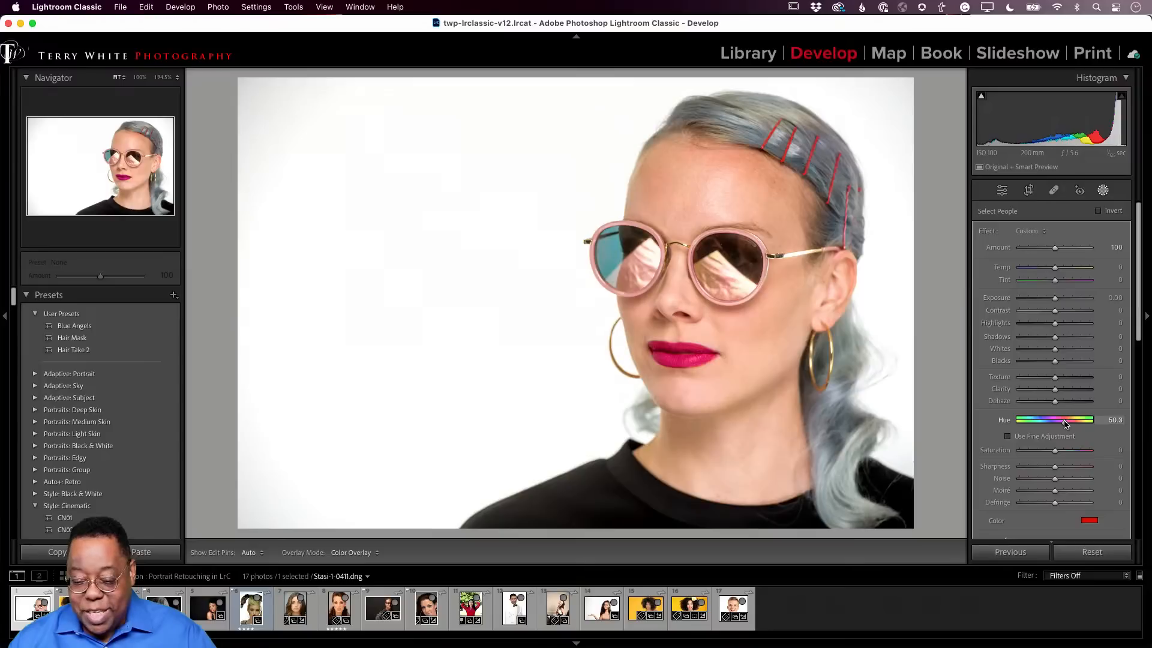
left_click_drag(1064, 424, 1065, 424)
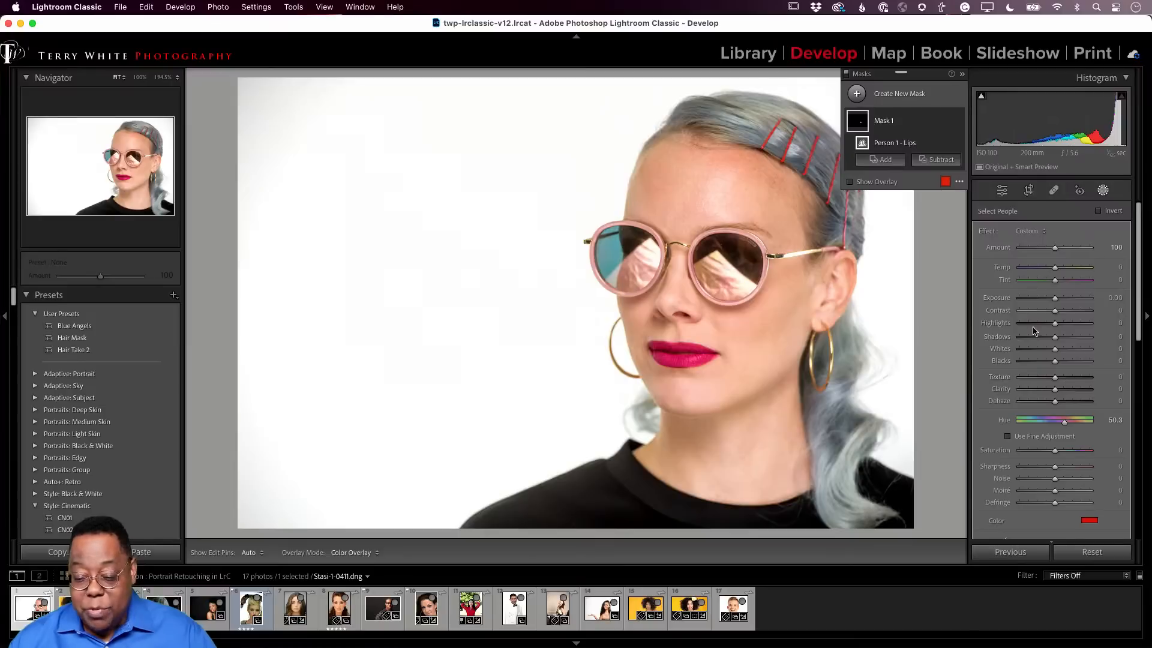
Set the lips mask's Exposure to -0.17, Contrast to -13 and Highlights to 3
mouse_move(1054, 299)
left_mouse_down()
mouse_move(1061, 312)
mouse_move(1044, 313)
left_mouse_up()
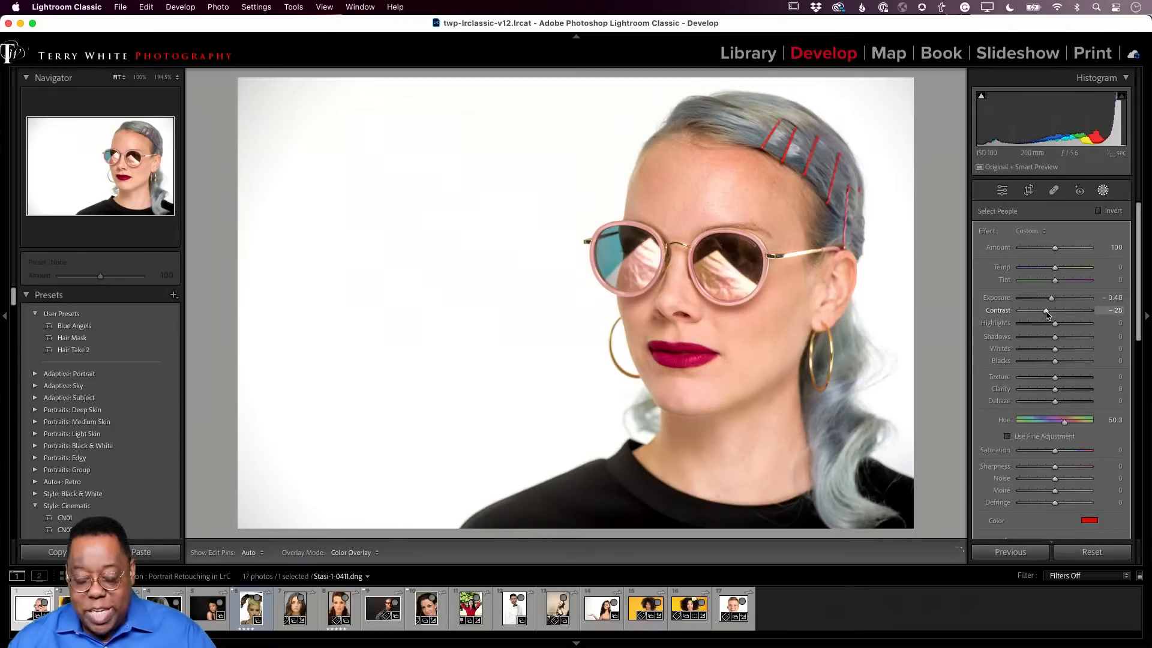
mouse_move(1048, 313)
left_mouse_down()
mouse_move(1054, 301)
mouse_move(1051, 313)
left_mouse_up()
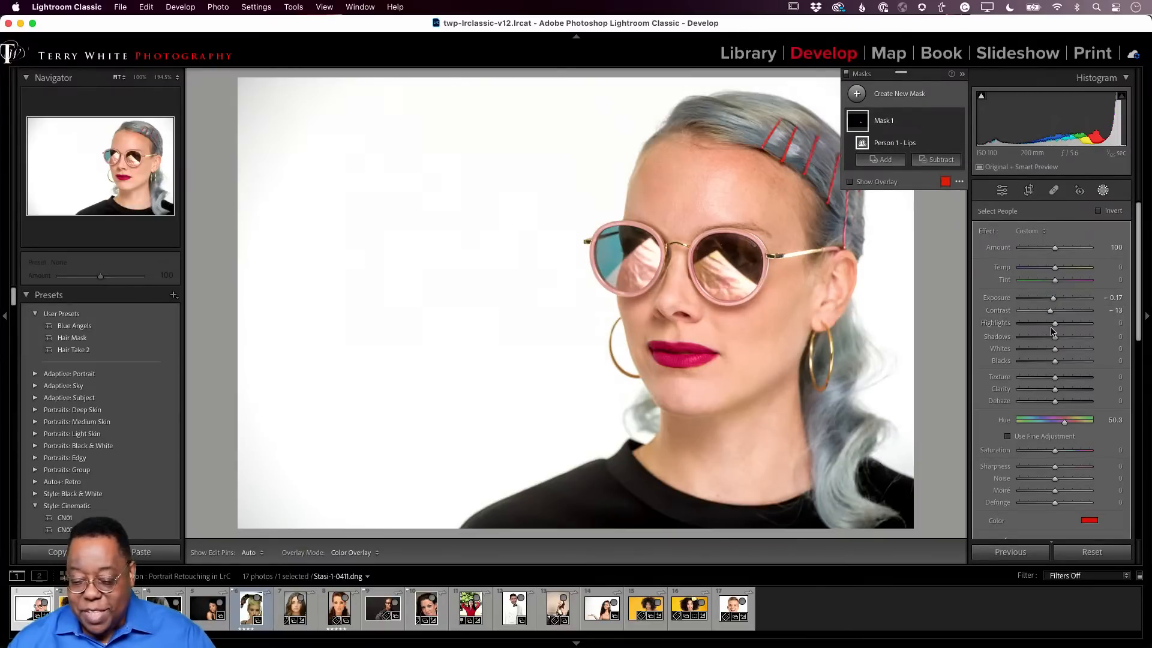
mouse_move(1056, 329)
left_mouse_down()
mouse_move(1067, 327)
mouse_move(1042, 329)
mouse_move(1059, 324)
left_mouse_up()
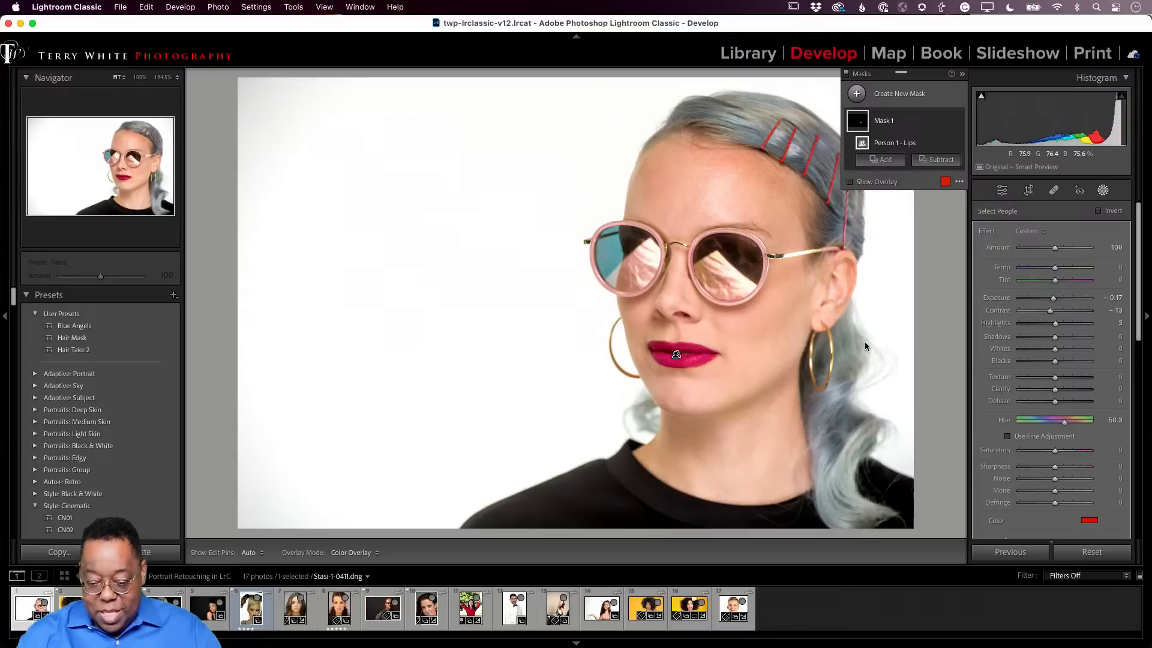
Compare the portrait before and after the edits, and review the color tint of the lips mask
key("backslash")
key("backslash")
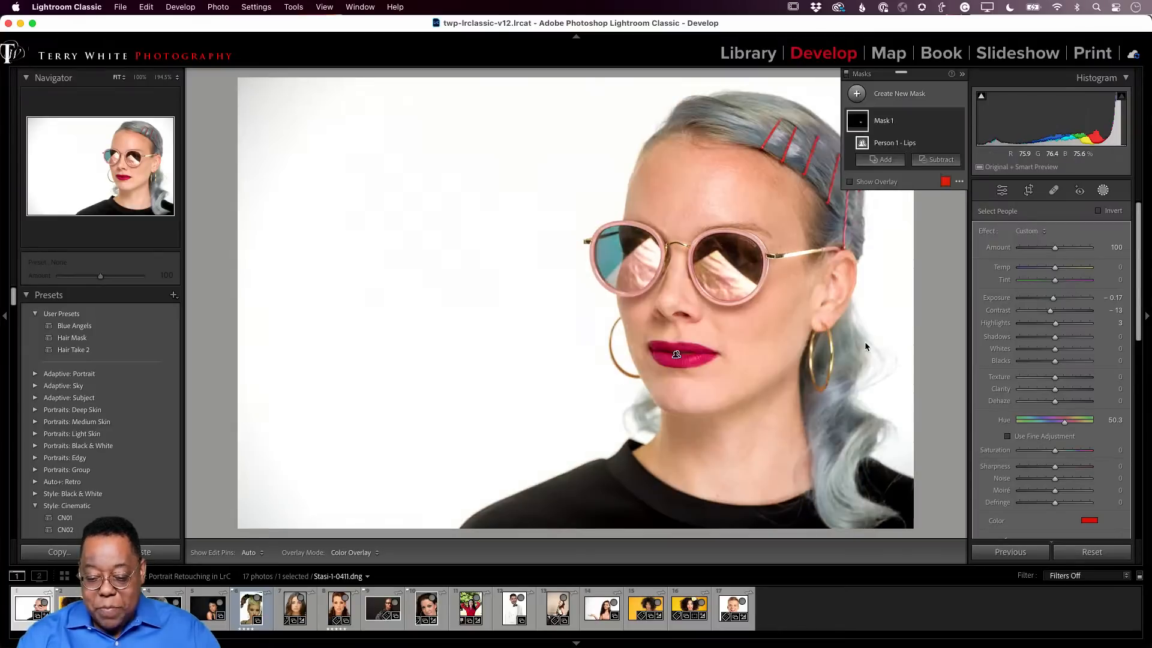
key("backslash")
key("backslash")
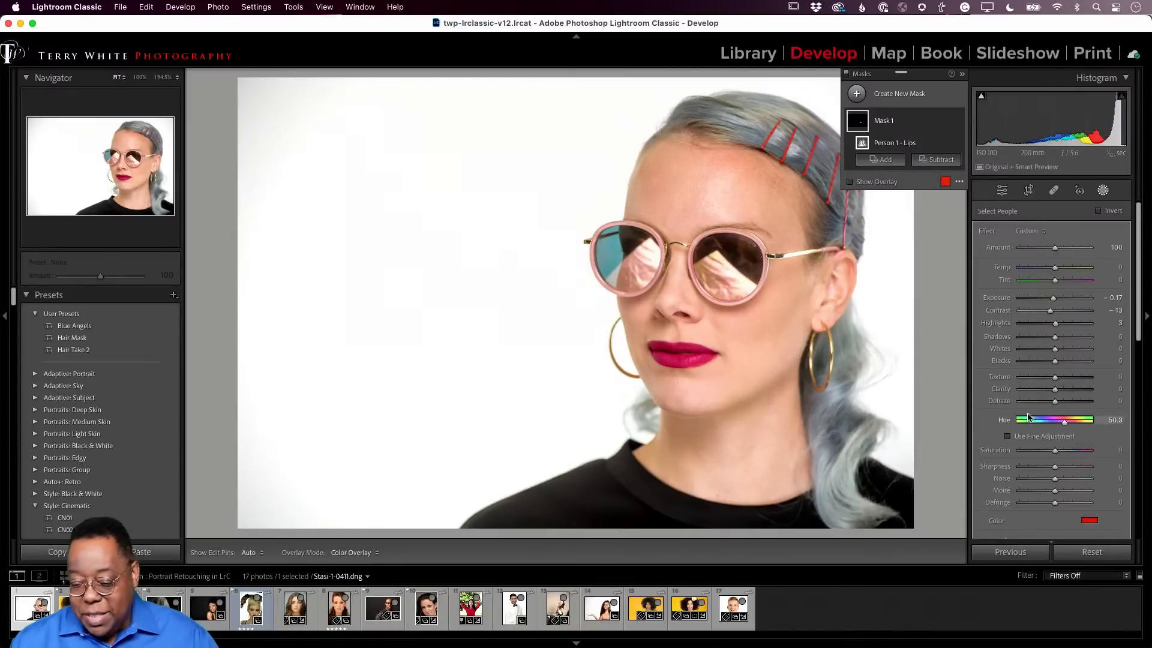
left_click(1090, 521)
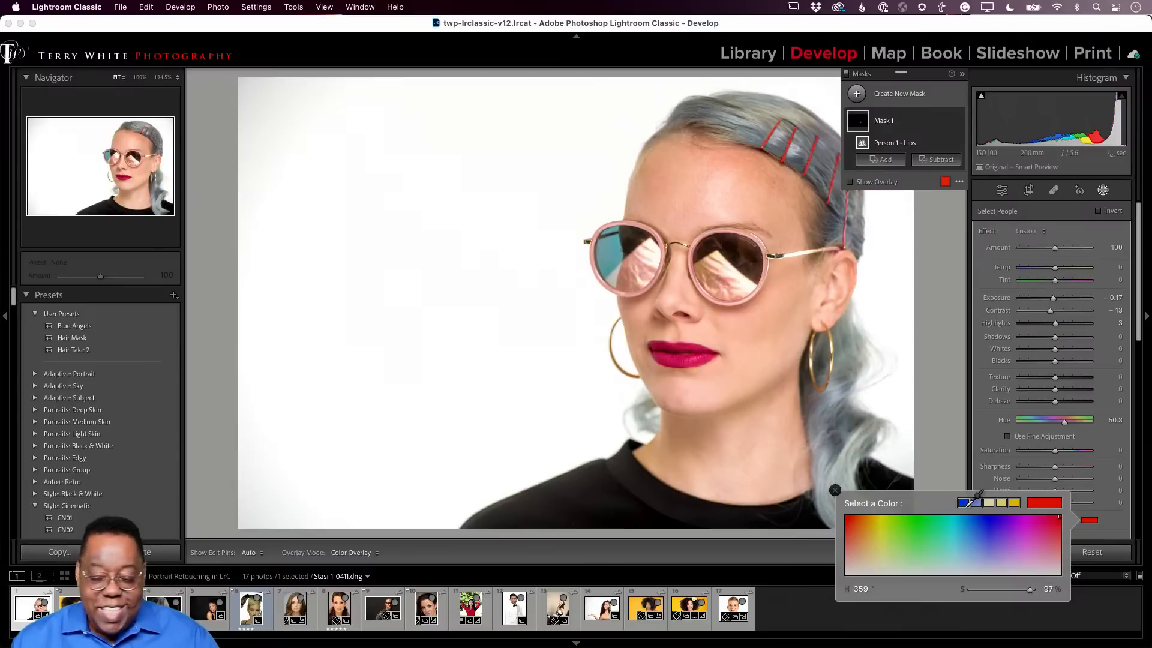
left_click(1109, 525)
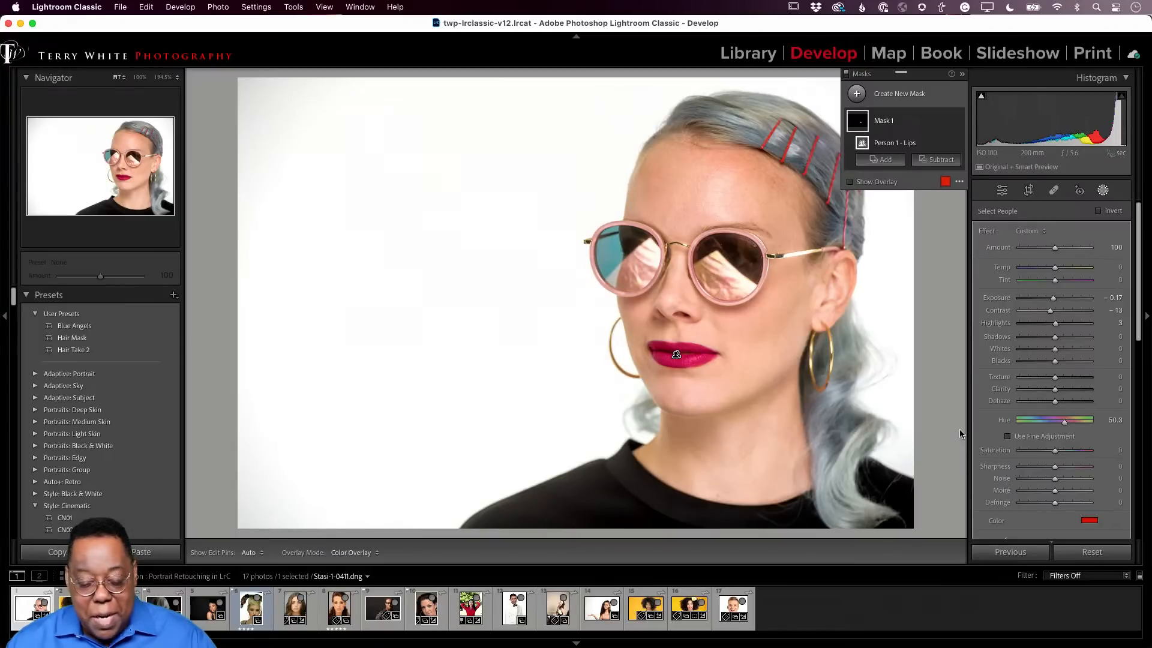
Go to the next photo, on the yellow background, and create an object mask over the left lens of the glasses
key("Right")
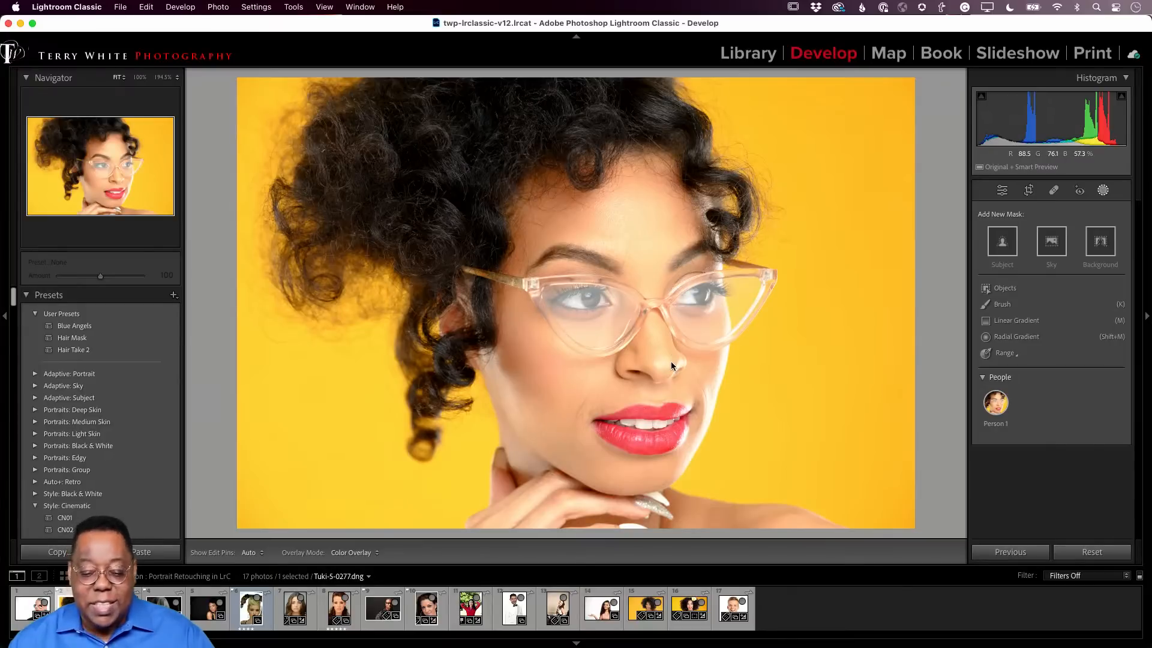
left_click(1006, 289)
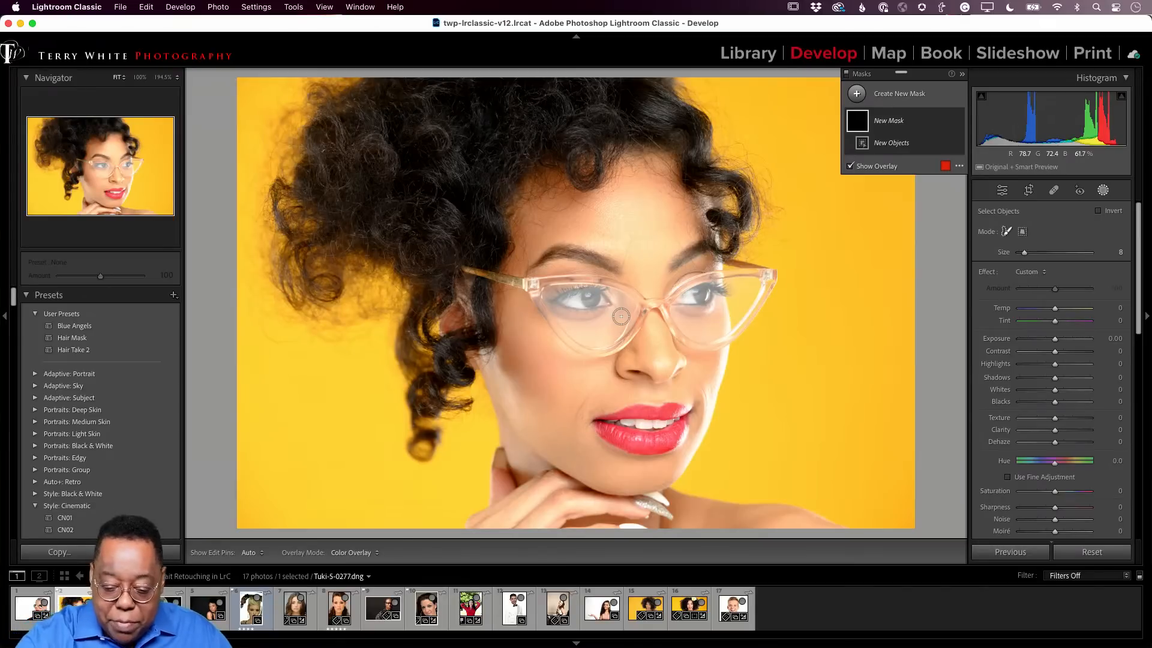
mouse_move(602, 323)
left_mouse_down()
mouse_move(608, 336)
mouse_move(626, 310)
mouse_move(601, 297)
mouse_move(613, 294)
mouse_move(546, 292)
mouse_move(568, 324)
mouse_move(605, 343)
mouse_move(590, 310)
mouse_move(567, 301)
mouse_move(611, 337)
mouse_move(619, 315)
left_mouse_up()
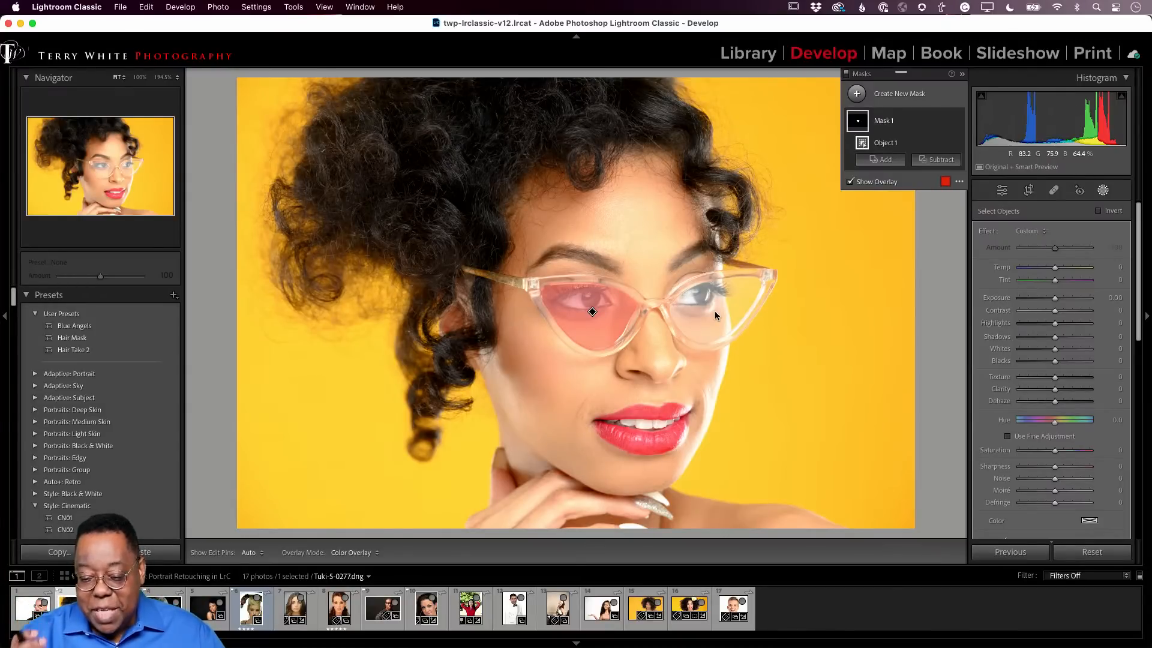
left_click(893, 125)
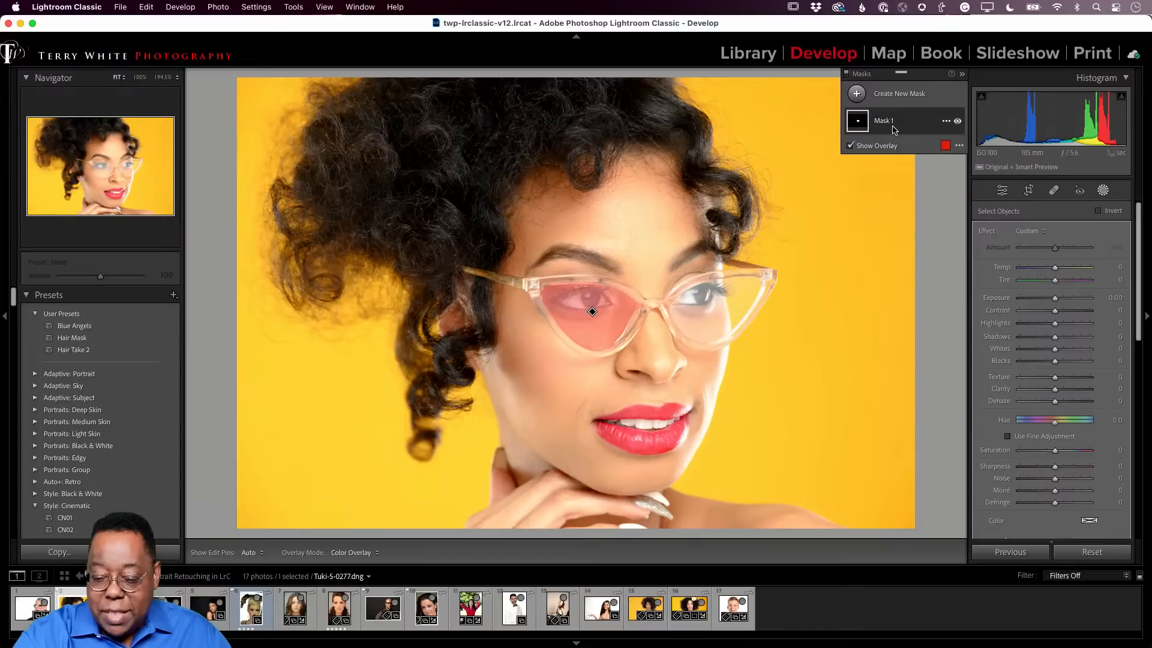
left_click(894, 126)
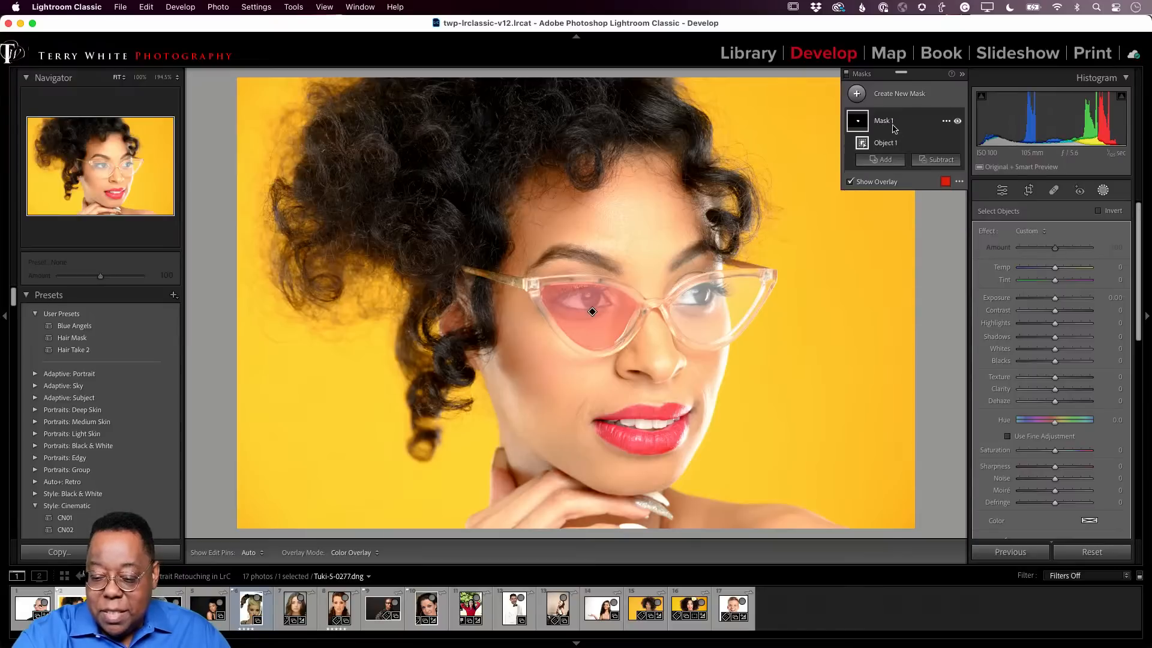
Add the right lens and the inner part of the left lens to the glasses mask as object selections
left_click(894, 160)
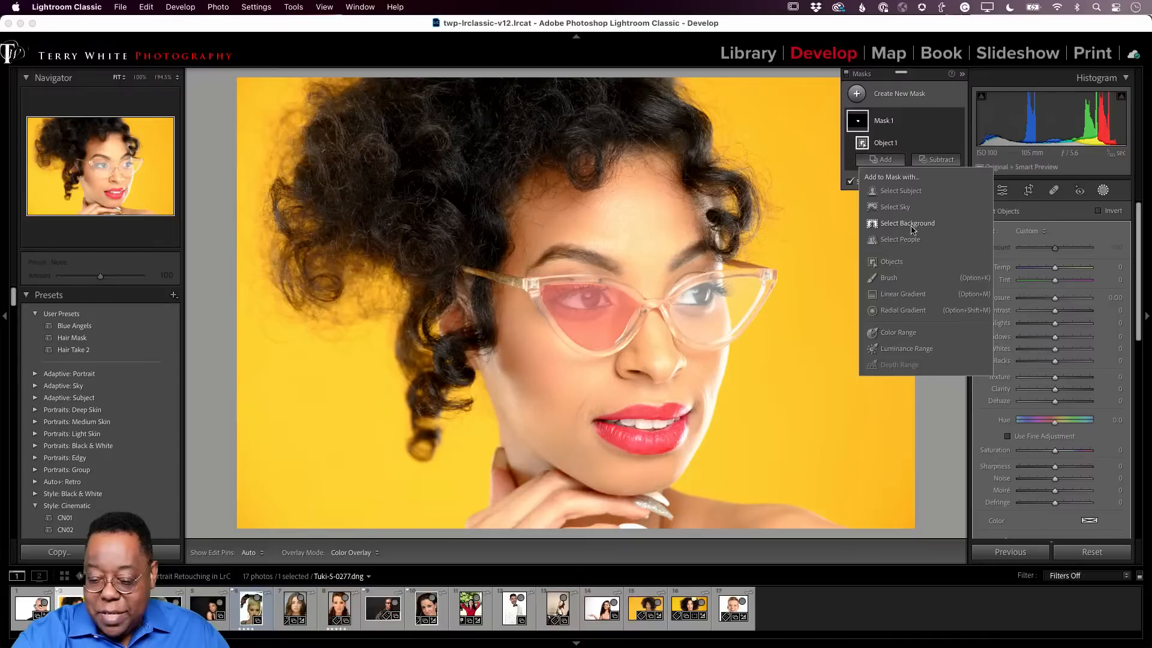
left_click(904, 258)
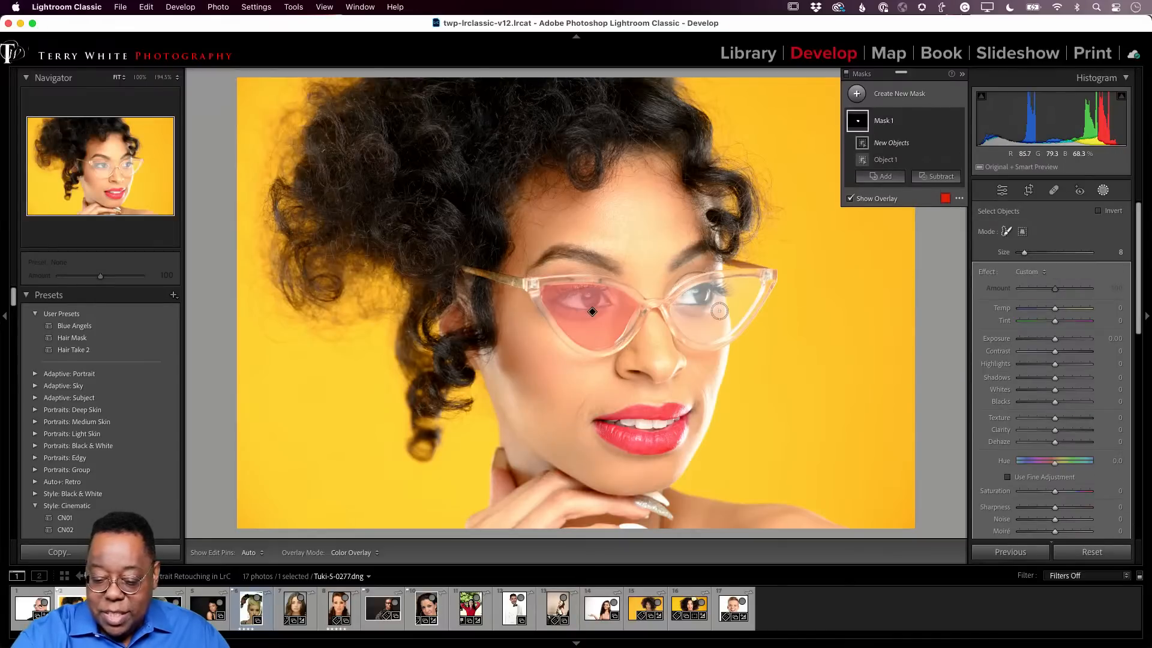
mouse_move(726, 304)
left_mouse_down()
mouse_move(679, 311)
mouse_move(694, 296)
mouse_move(679, 318)
mouse_move(675, 309)
mouse_move(693, 332)
mouse_move(712, 335)
mouse_move(757, 283)
mouse_move(690, 293)
mouse_move(687, 307)
mouse_move(738, 298)
mouse_move(705, 325)
left_mouse_up()
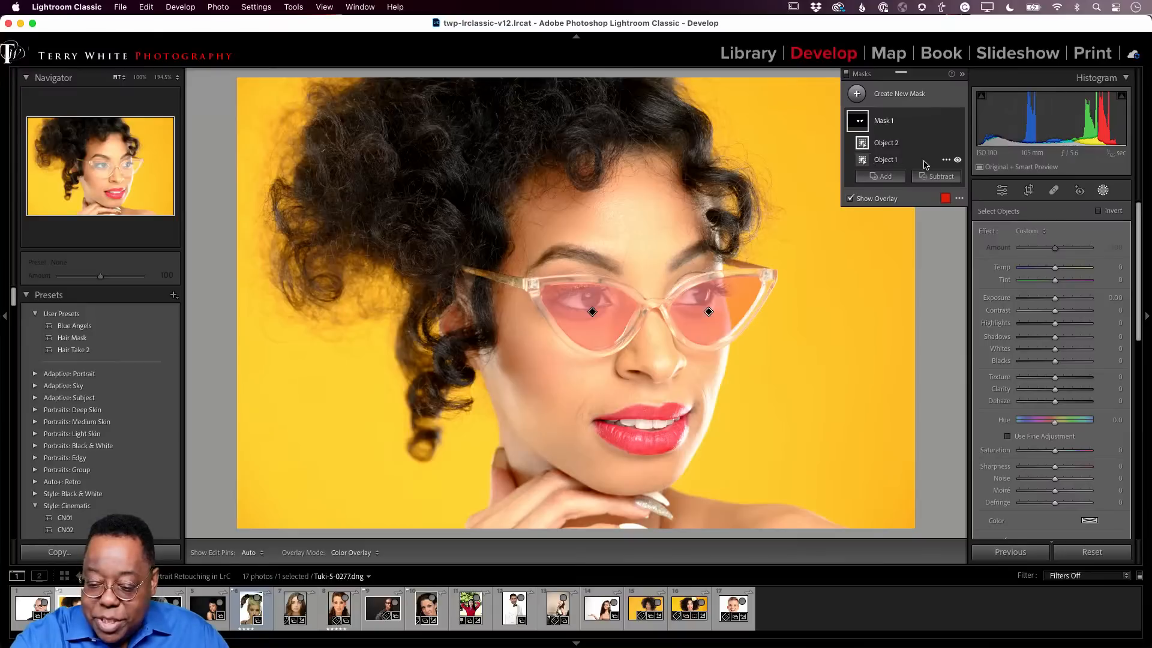
left_click(890, 180)
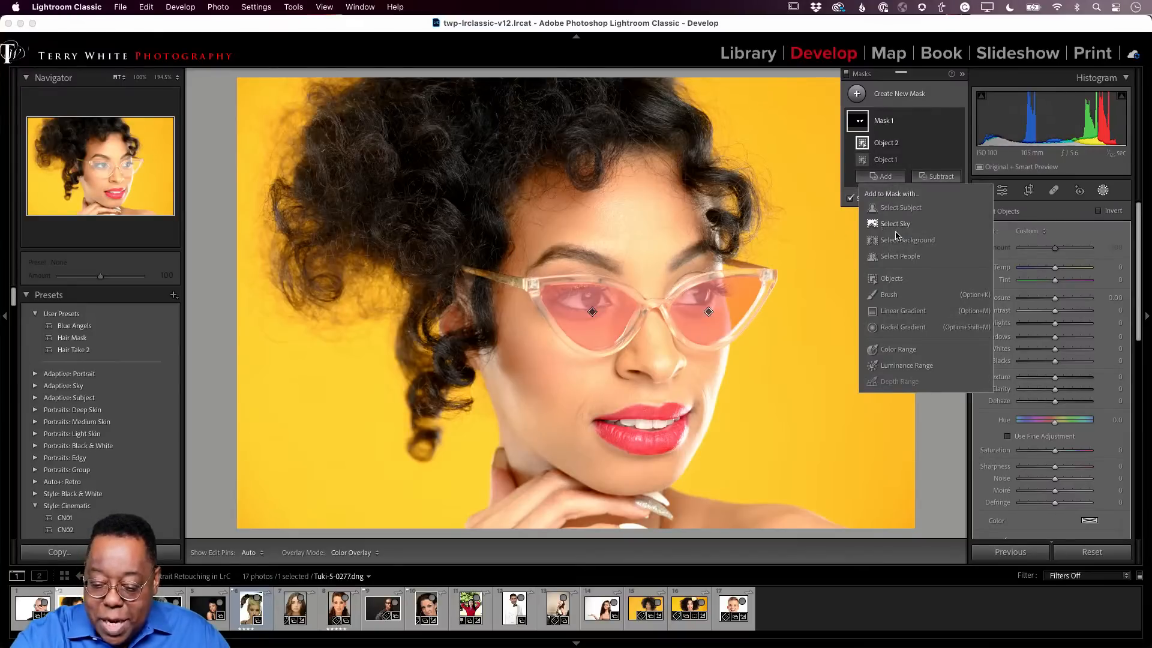
left_click(890, 279)
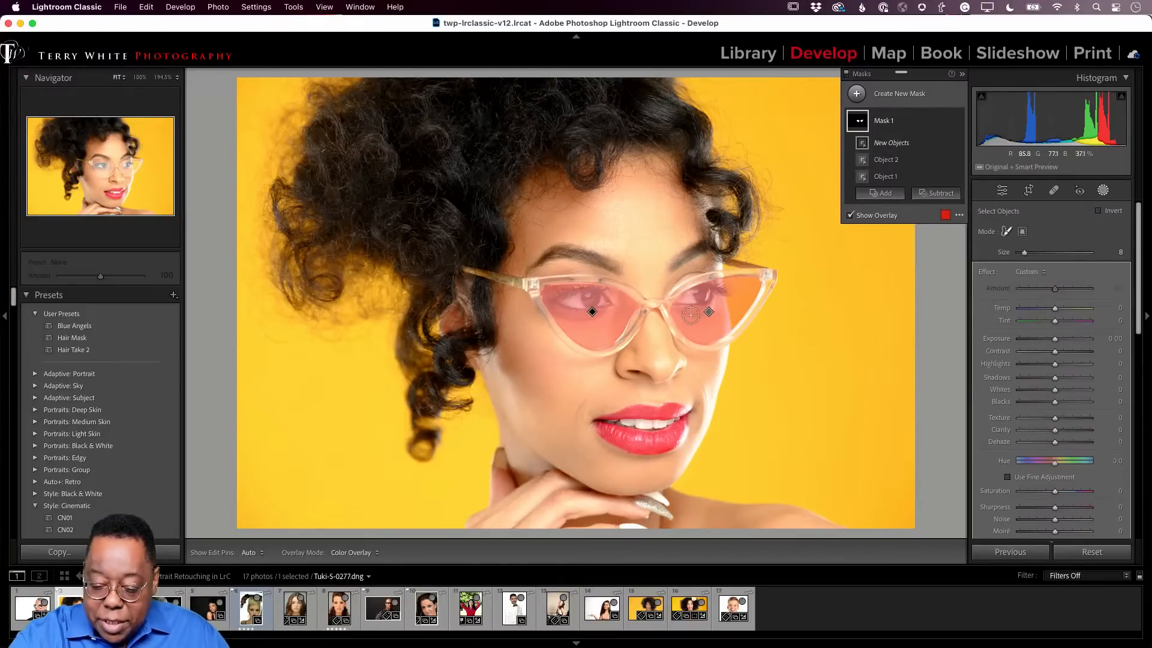
left_click_drag(634, 307, 611, 334)
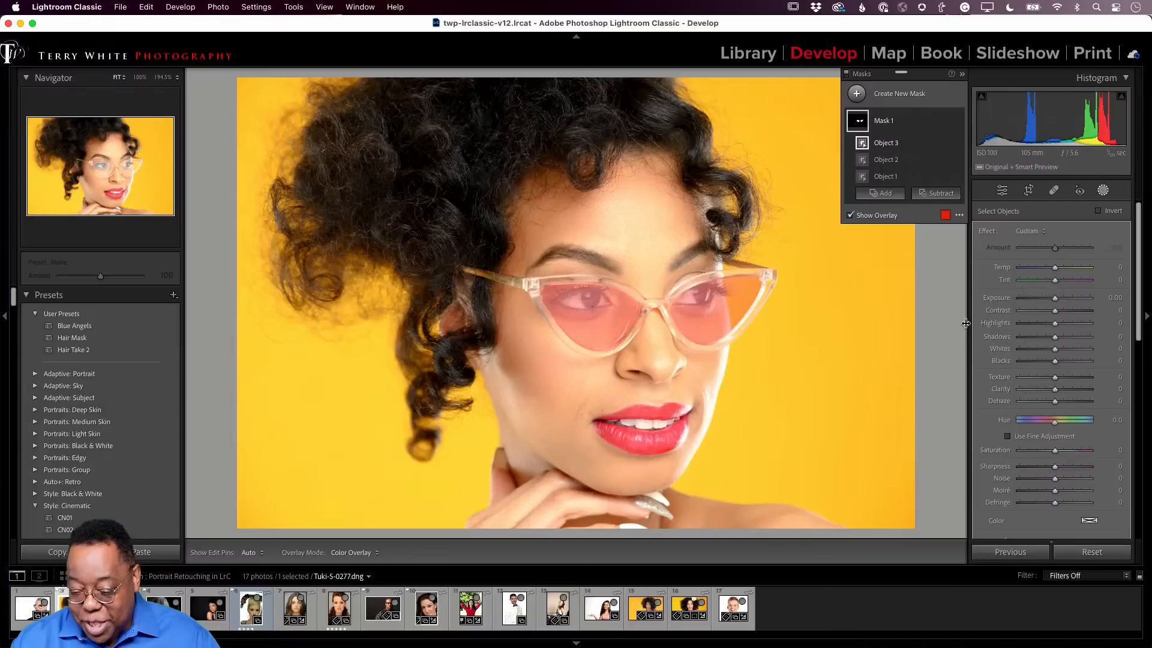
Set the lens mask's Dehaze to 29 and Exposure to -2.52 to darken the glasses like sunglasses
left_click_drag(1054, 401, 1092, 398)
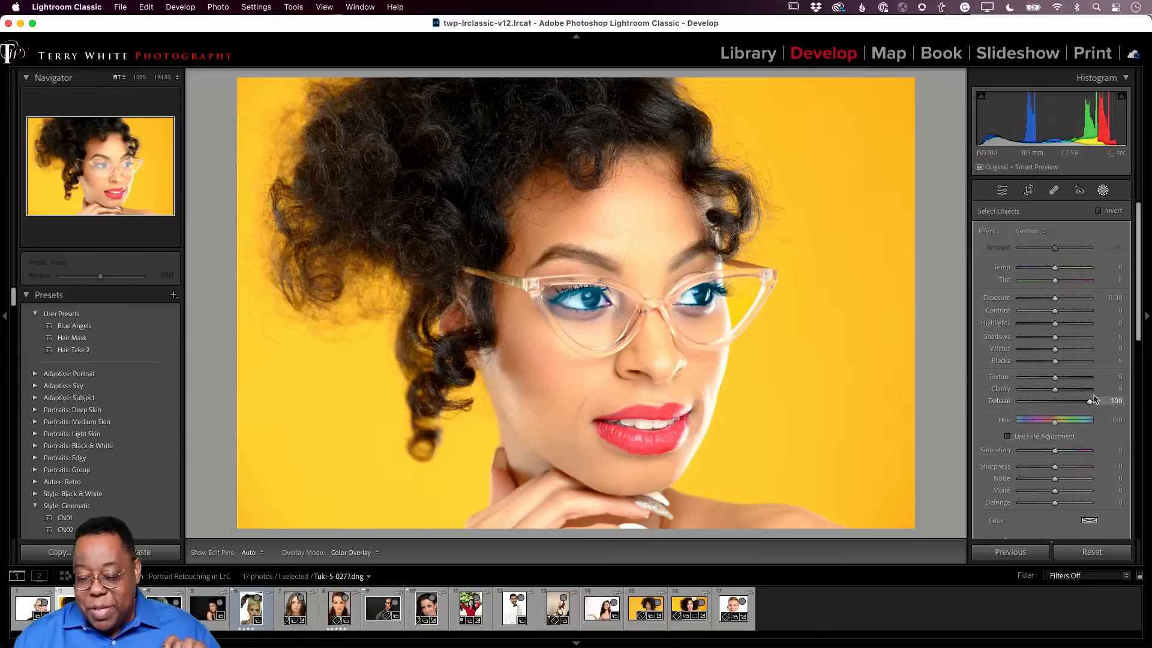
left_click_drag(1093, 399, 1063, 414)
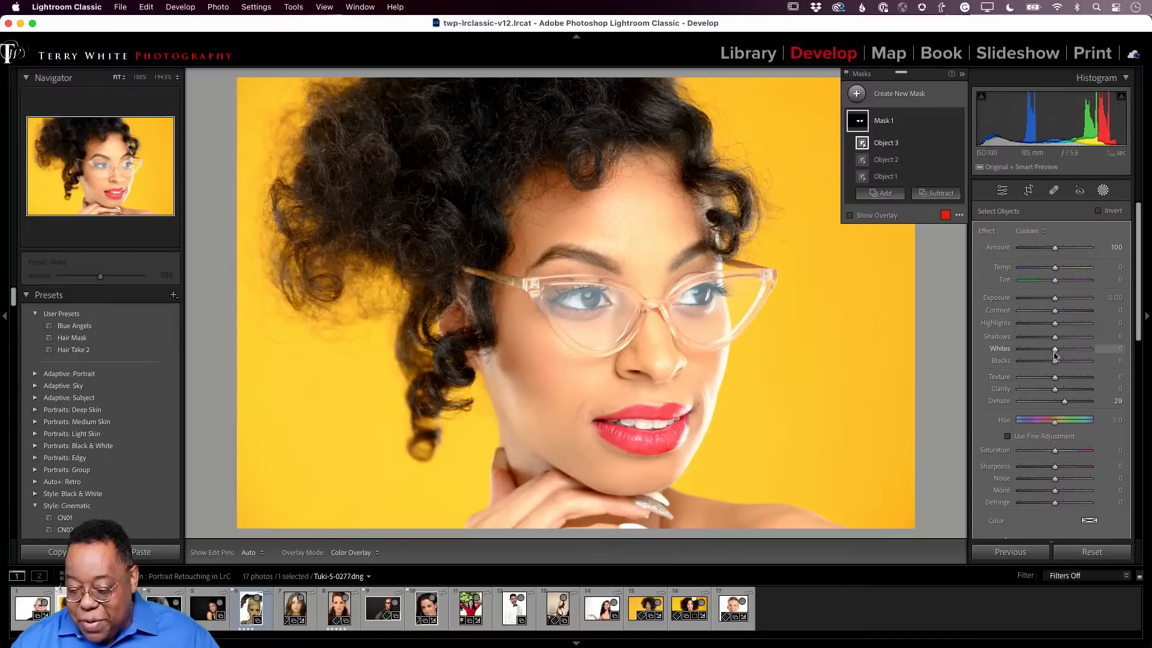
left_click_drag(1055, 303, 1025, 312)
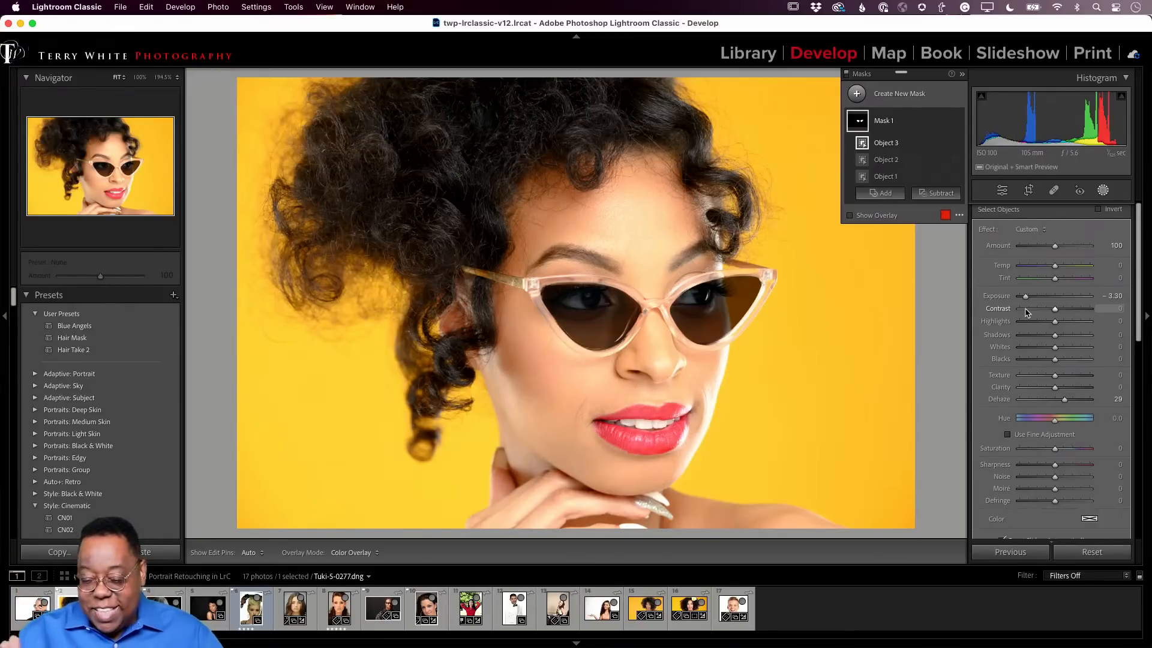
mouse_move(1026, 297)
left_mouse_down()
mouse_move(1083, 299)
mouse_move(1034, 306)
left_mouse_up()
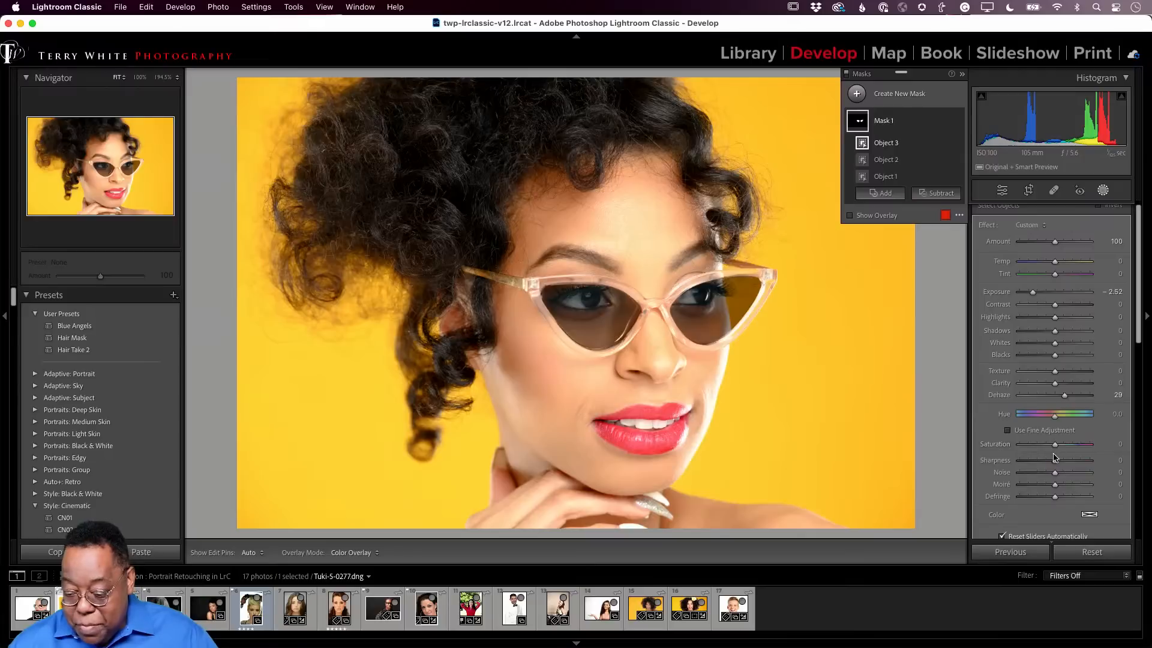
Tint the lens mask purple with the mask's color picker
left_click(1080, 514)
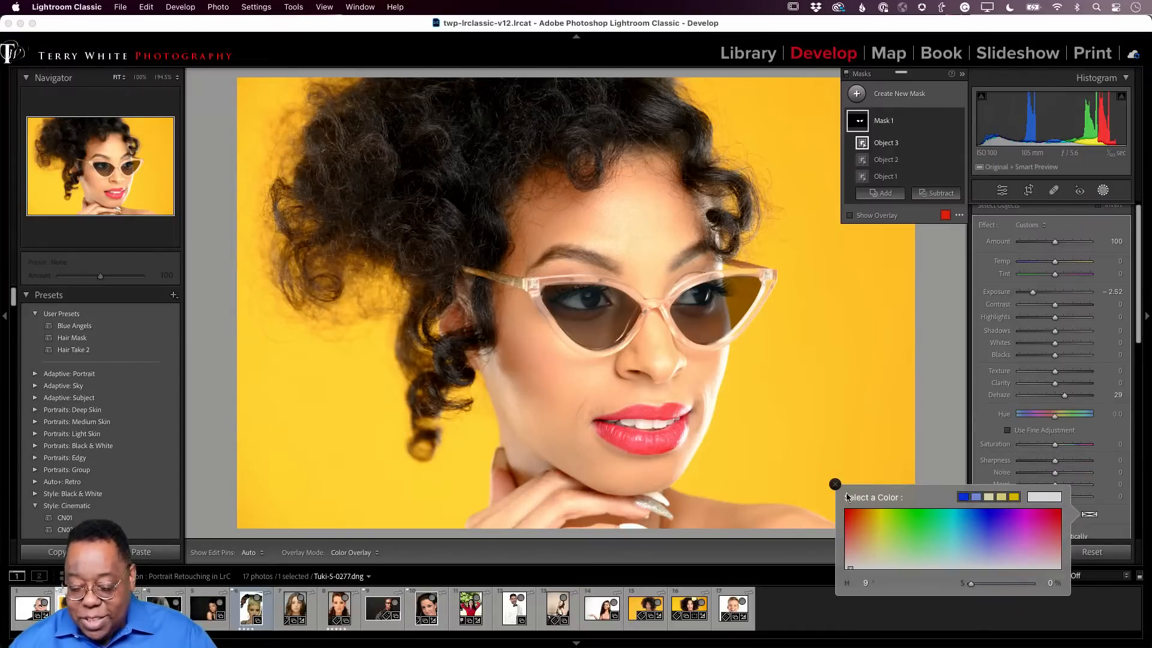
mouse_move(996, 524)
left_mouse_down()
mouse_move(979, 531)
mouse_move(1051, 517)
left_mouse_up()
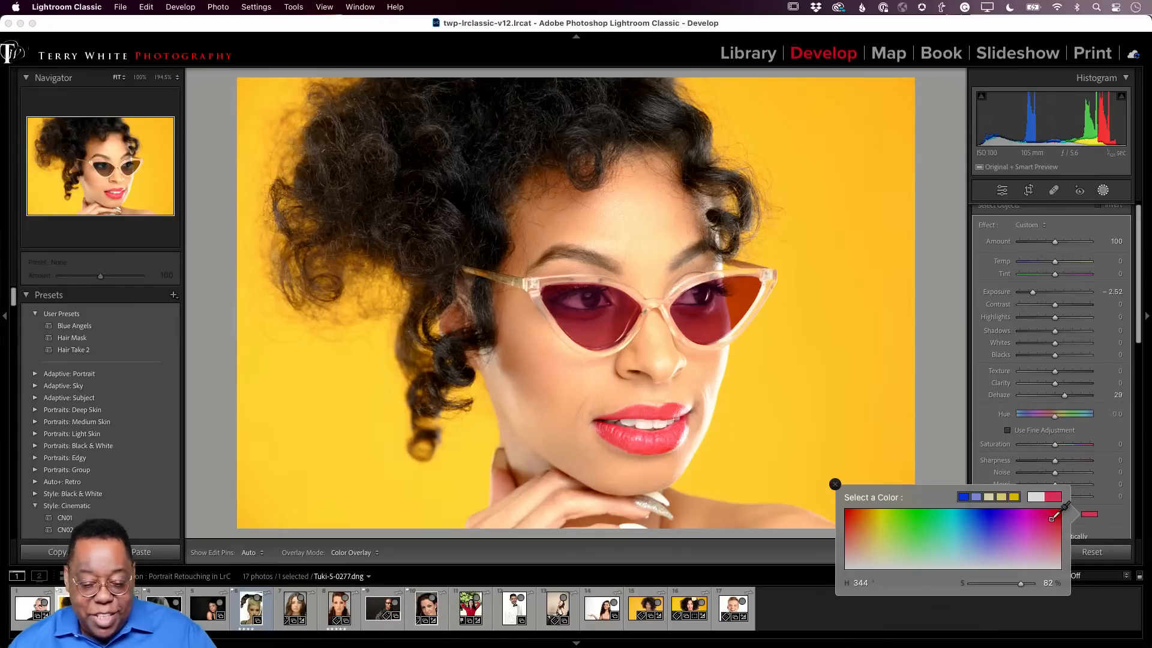
mouse_move(1051, 517)
left_mouse_down()
mouse_move(909, 513)
mouse_move(855, 528)
mouse_move(875, 529)
mouse_move(855, 546)
mouse_move(1018, 521)
left_mouse_up()
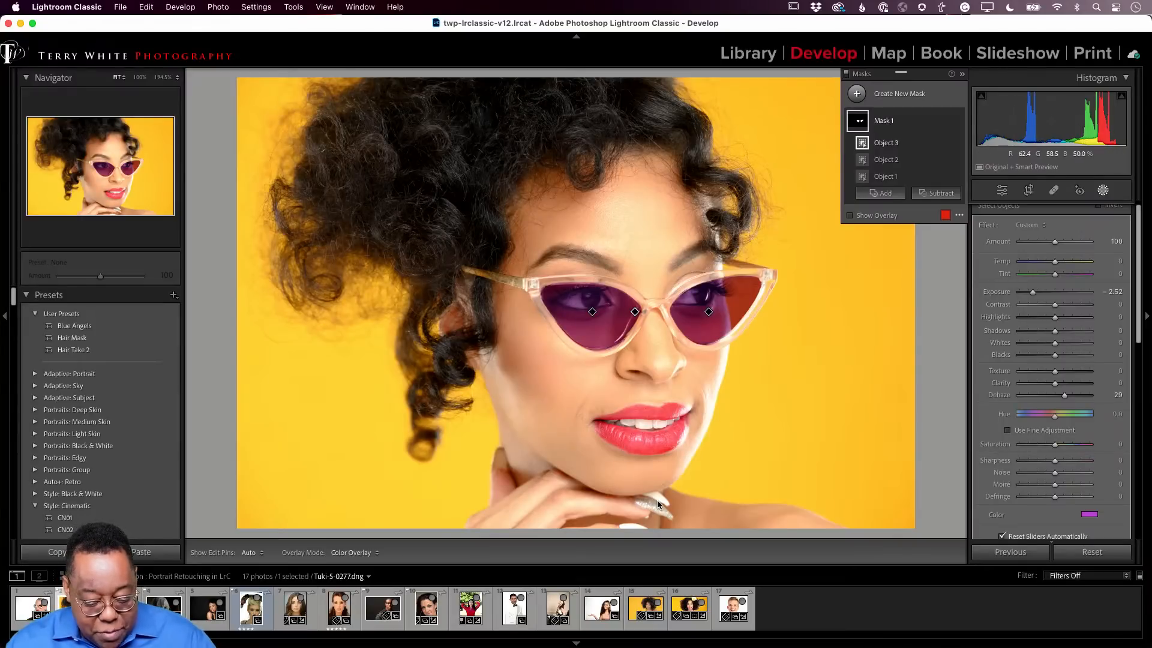
Open the portrait of the blonde woman holding a microphone and set its profile to Camera Portrait v4
left_click(253, 608)
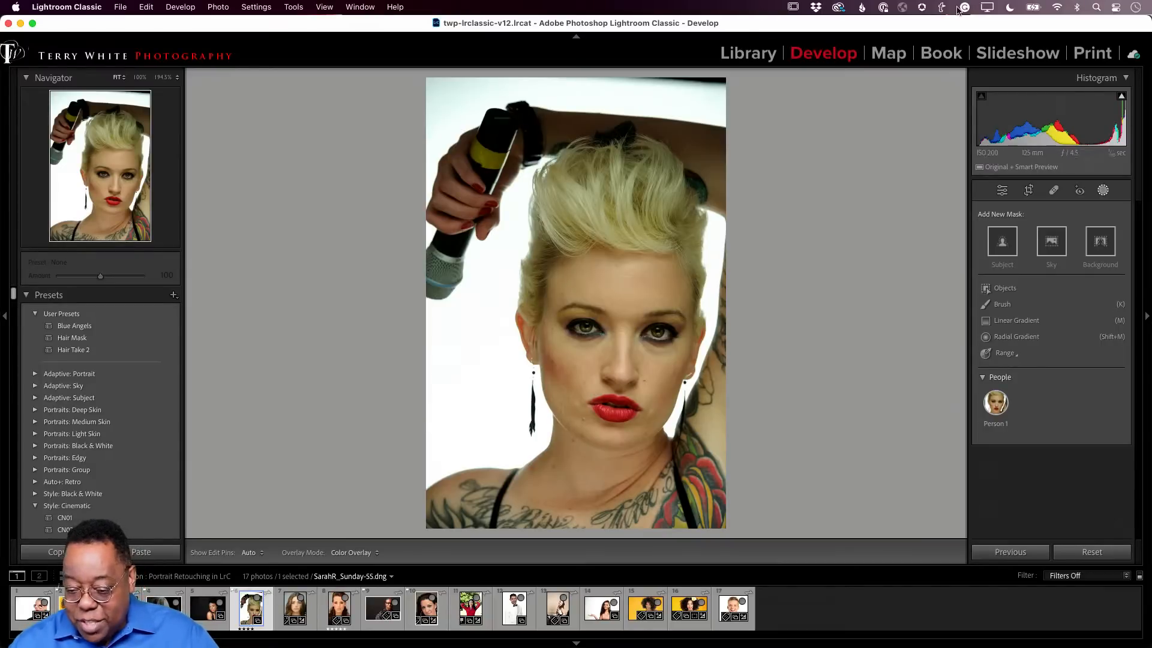
left_click(1002, 191)
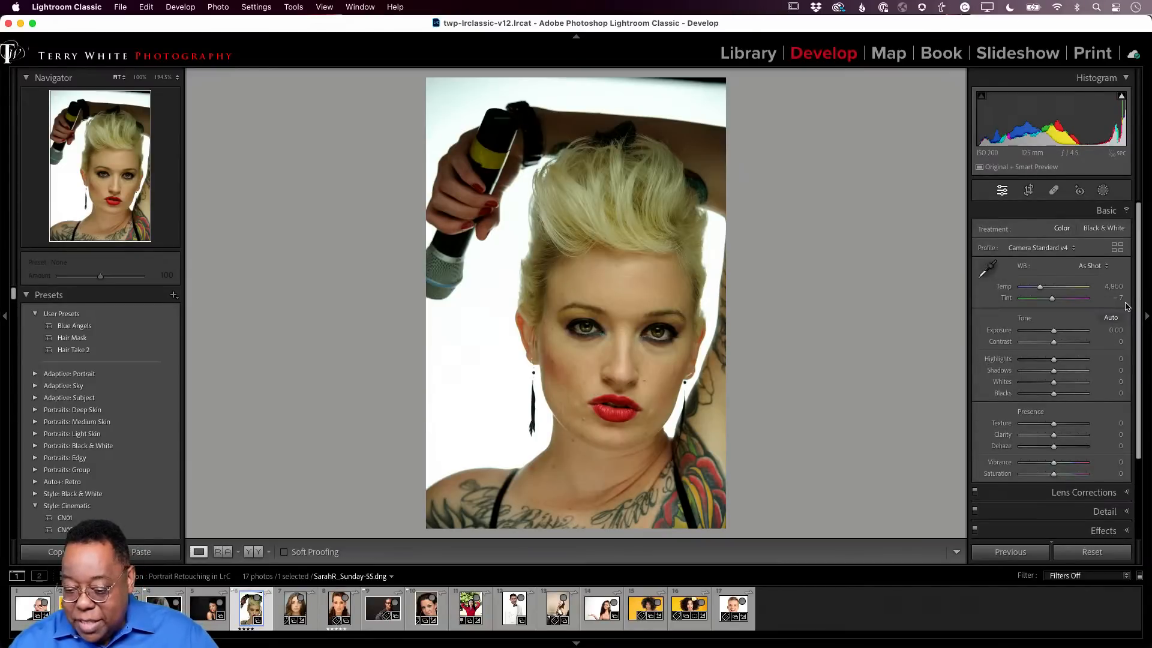
left_click(1050, 249)
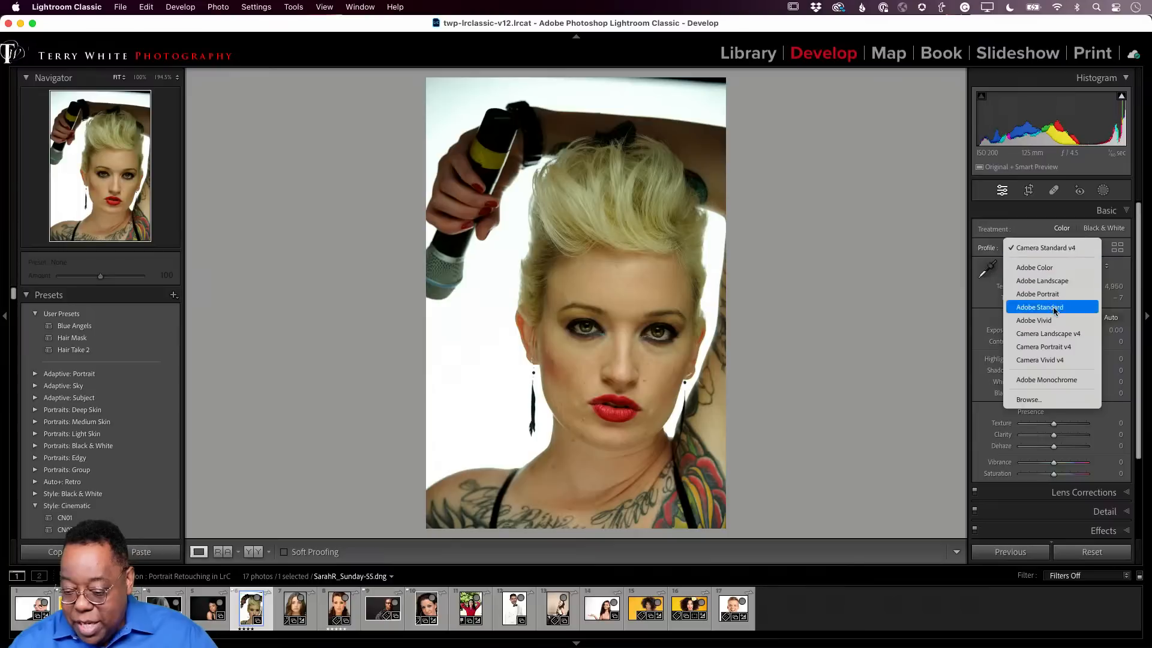
left_click(1044, 347)
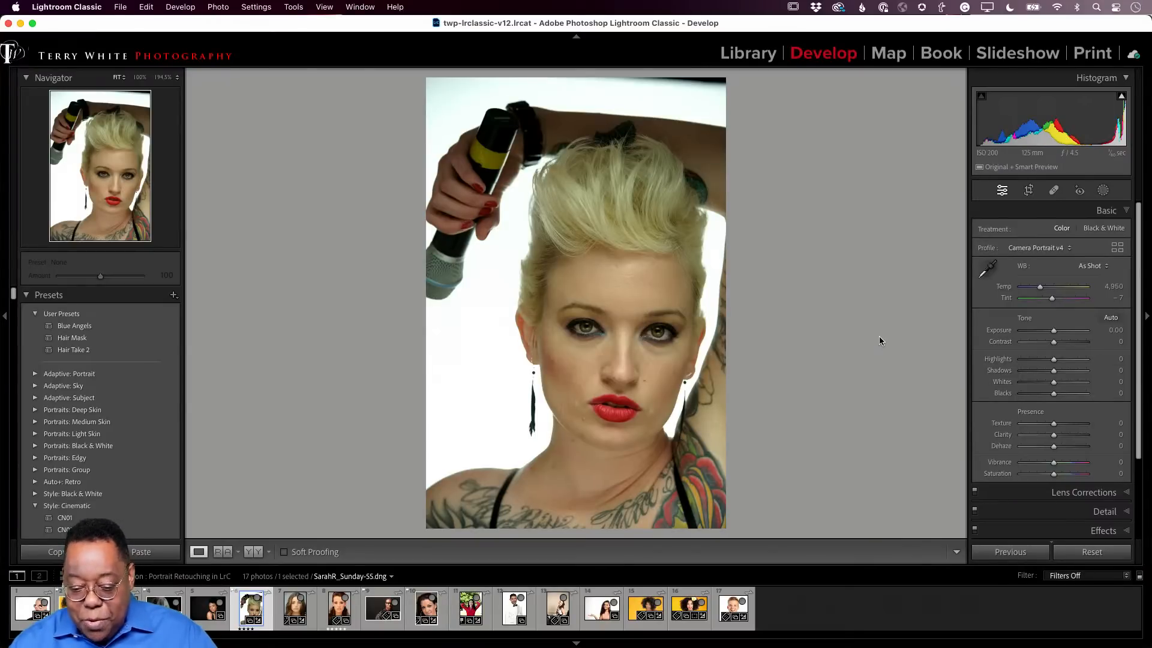
Set the white balance by sampling the microphone, and apply Auto tone to the portrait
left_click(988, 267)
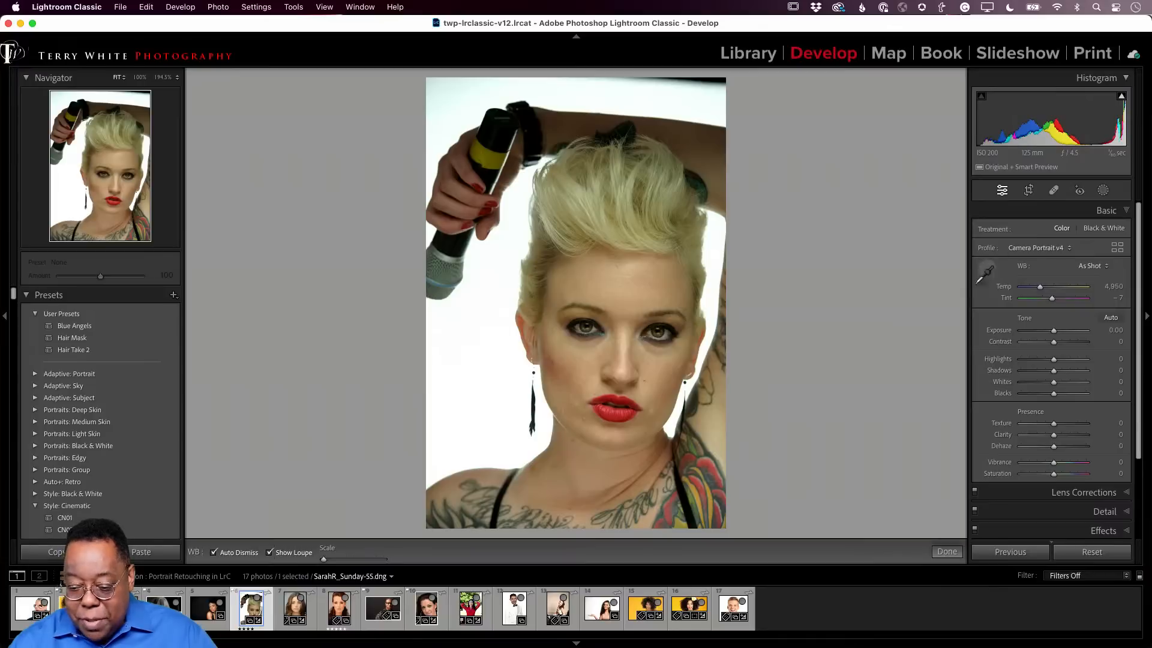
left_click(454, 257)
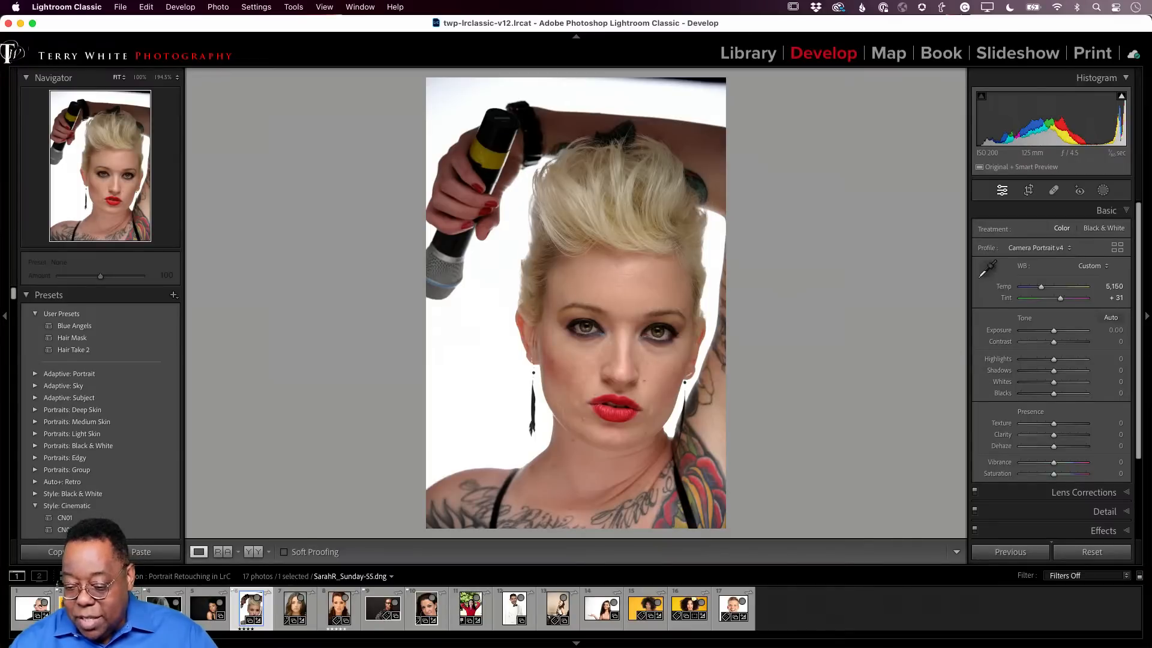
left_click(1111, 317)
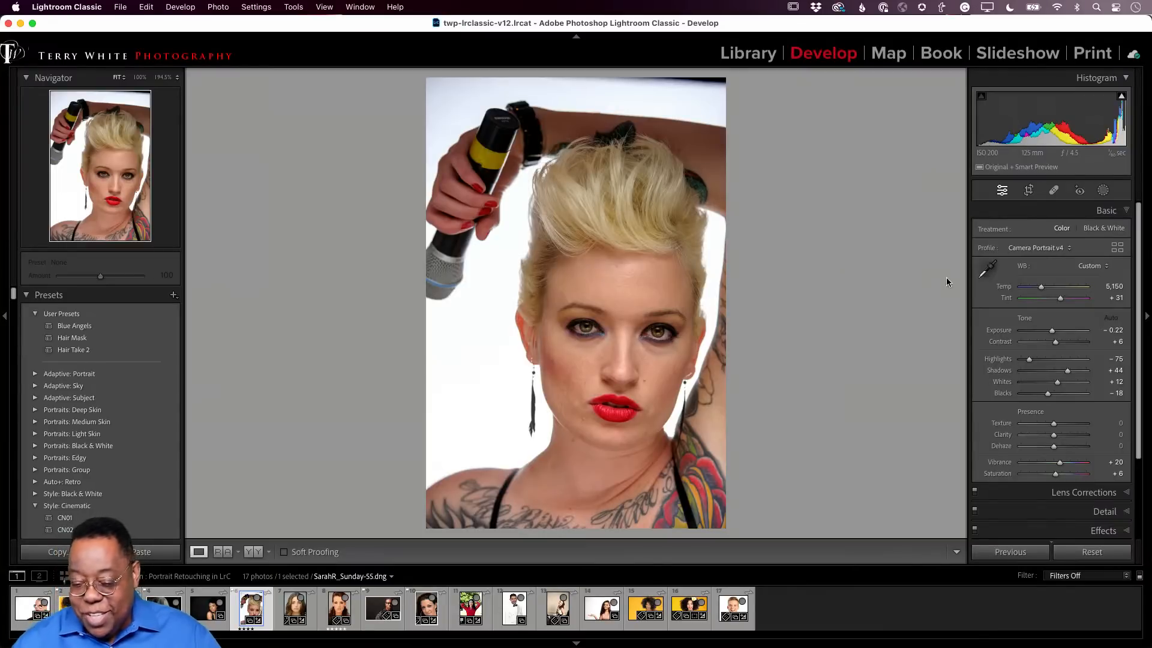
Try to remove the dark strip along the right half of the photo's top edge using the Remove tool at size 77
left_click(1053, 190)
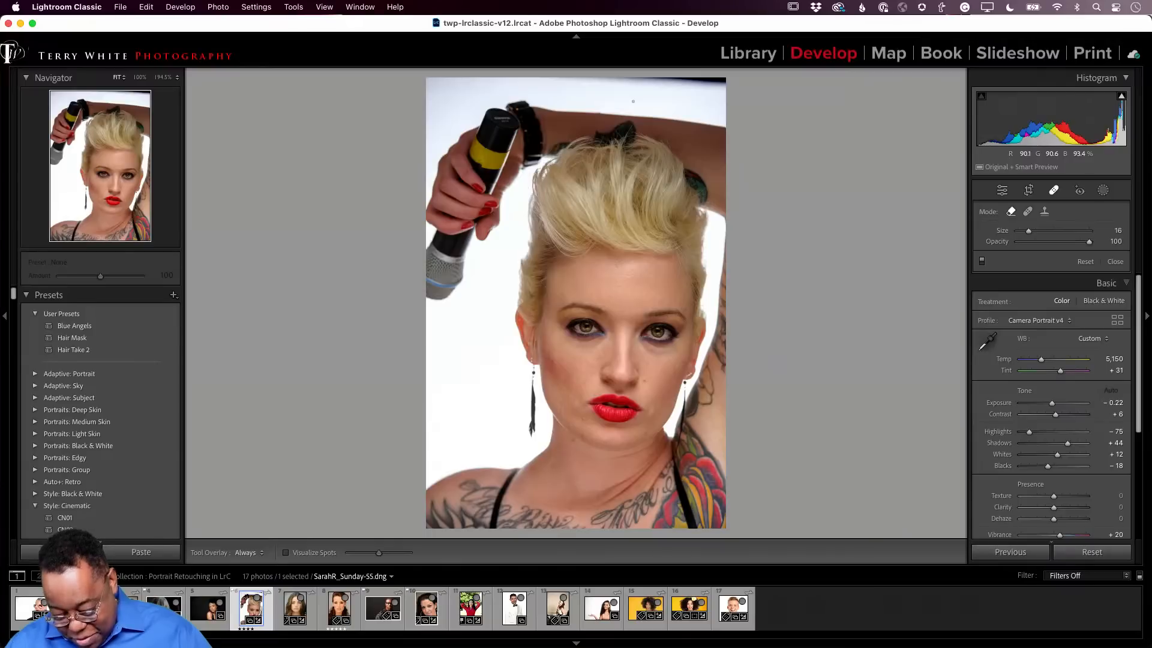
key("]")
key("]")
key("]")
key("]")
key("]")
key("]")
key("]")
key("]")
key("]")
key("]")
key("]")
key("]")
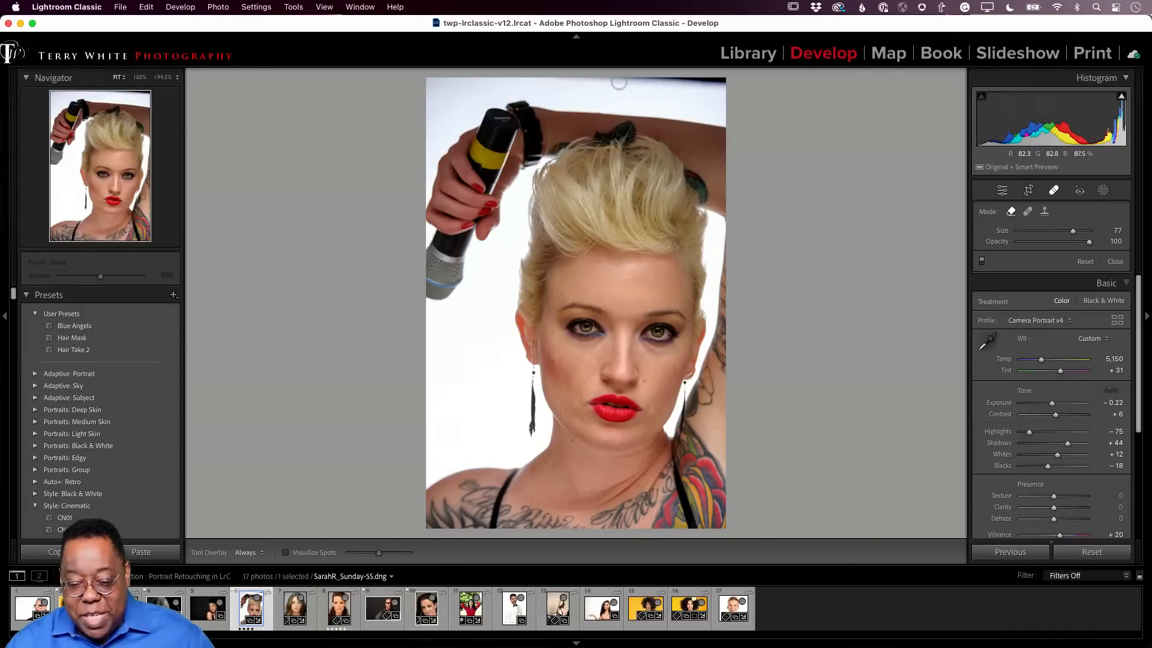
key("]")
left_click_drag(603, 81, 735, 84)
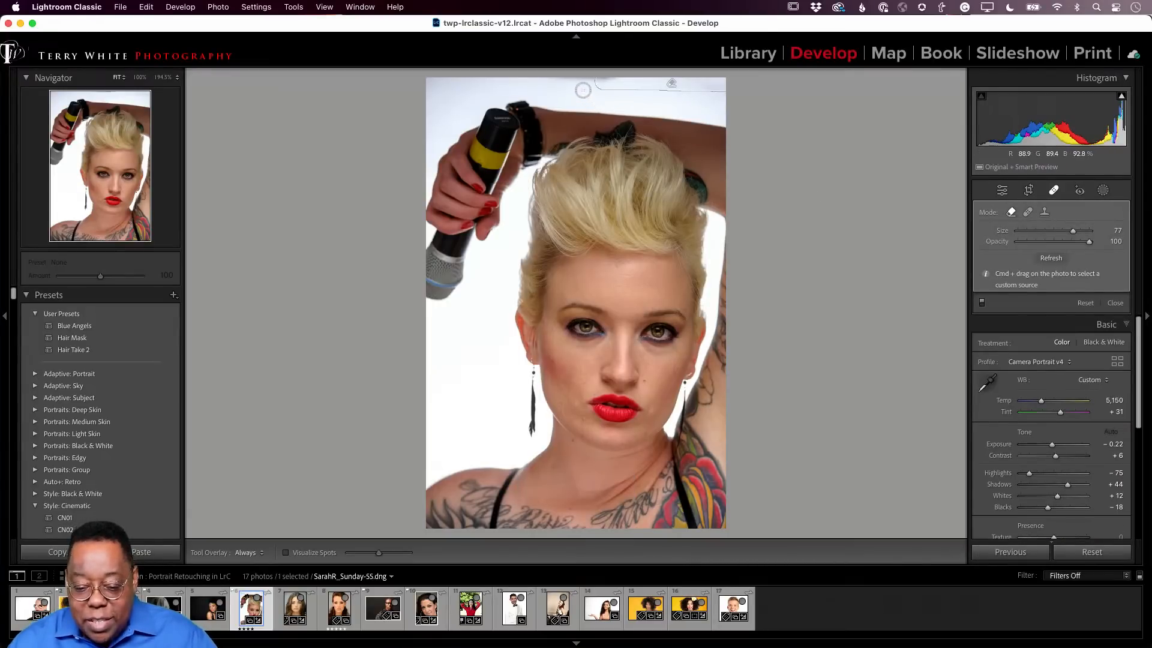
Try to remove the remaining part of the strip near the middle of the top edge, undoing and repainting the stroke
left_click_drag(577, 85, 625, 82)
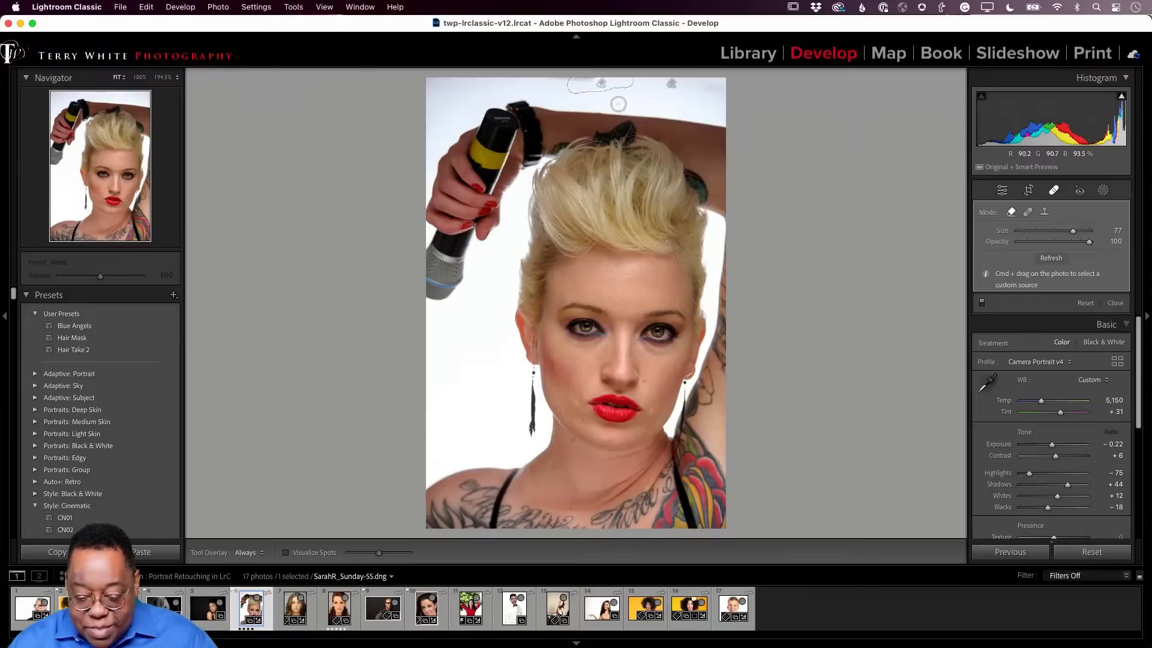
left_click_drag(585, 78, 571, 76)
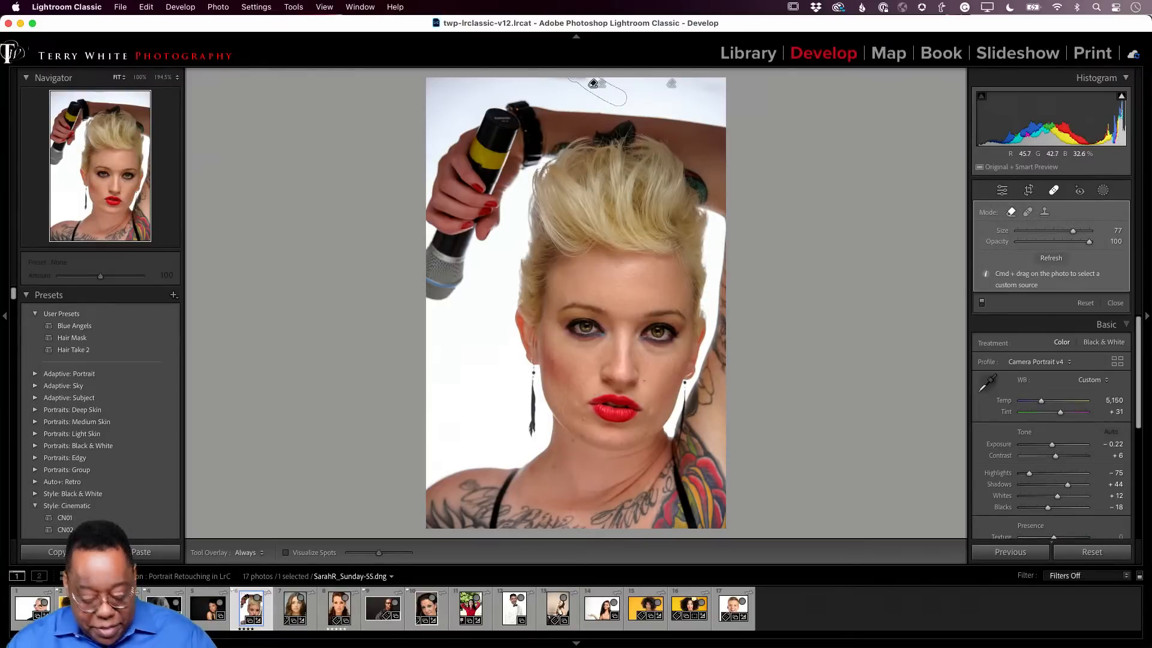
key("super+z")
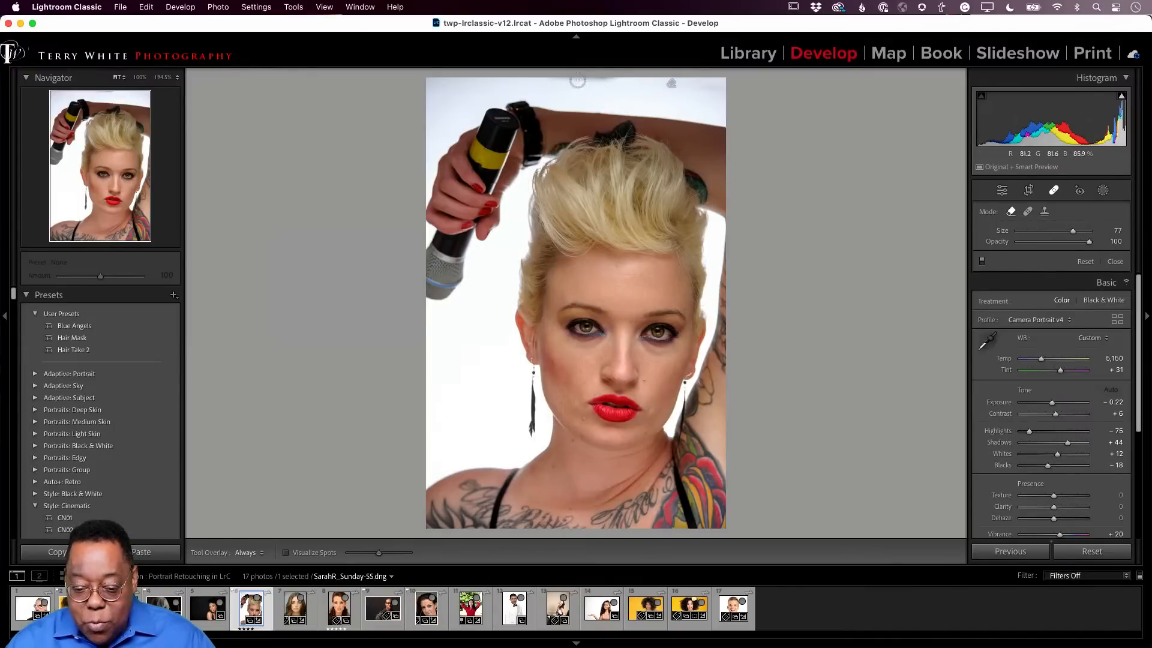
left_click_drag(573, 82, 620, 79)
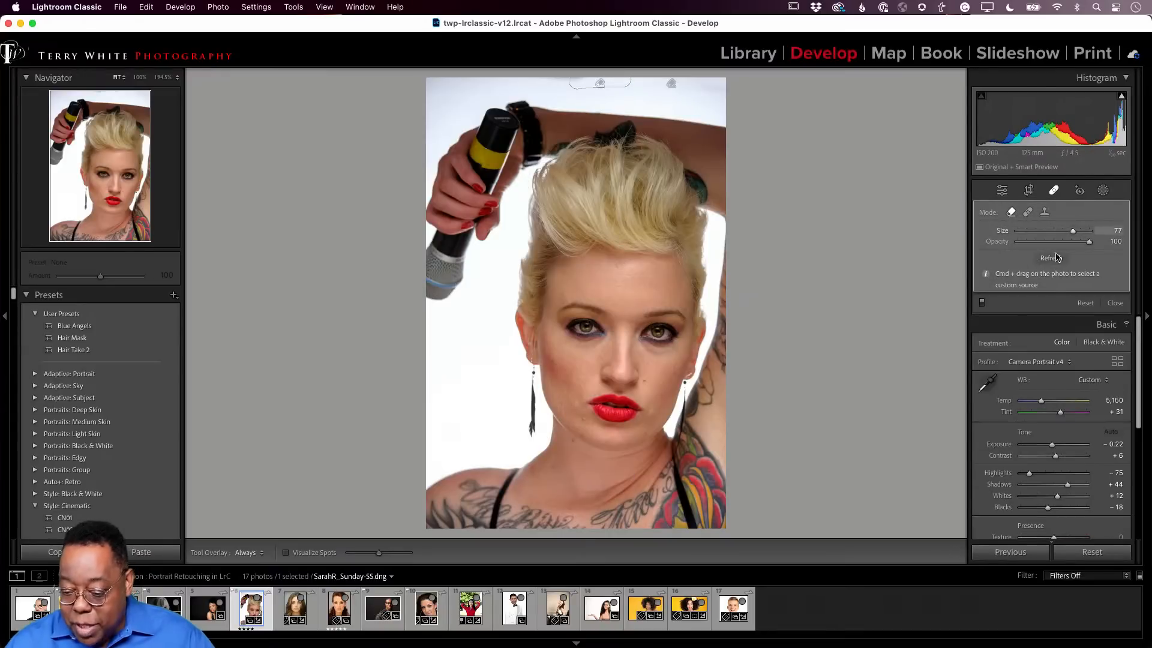
Try cloning the strip's middle part from the clean backdrop below it, and undo the healing edits
left_click(1044, 213)
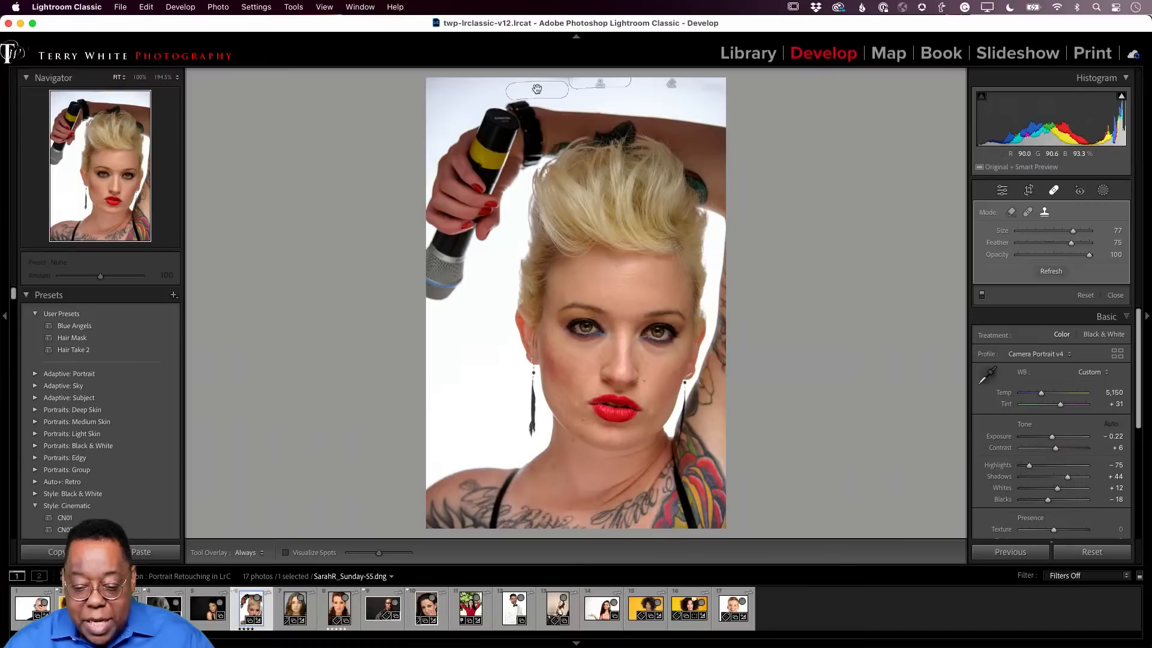
left_click_drag(528, 89, 633, 99)
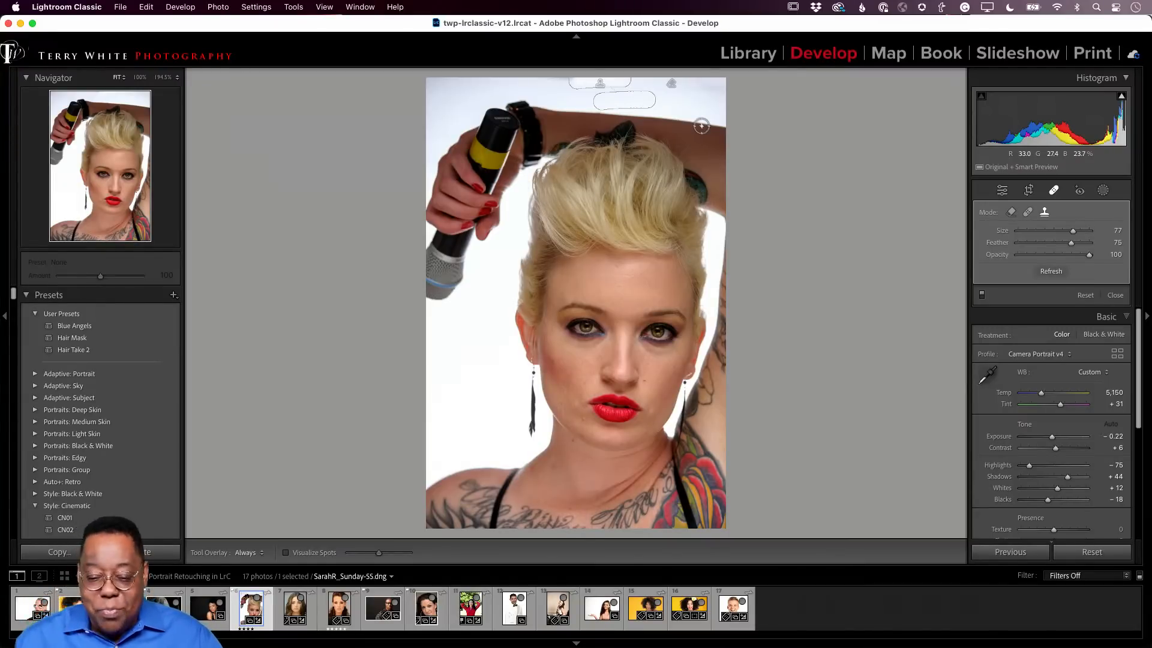
left_click(1053, 191)
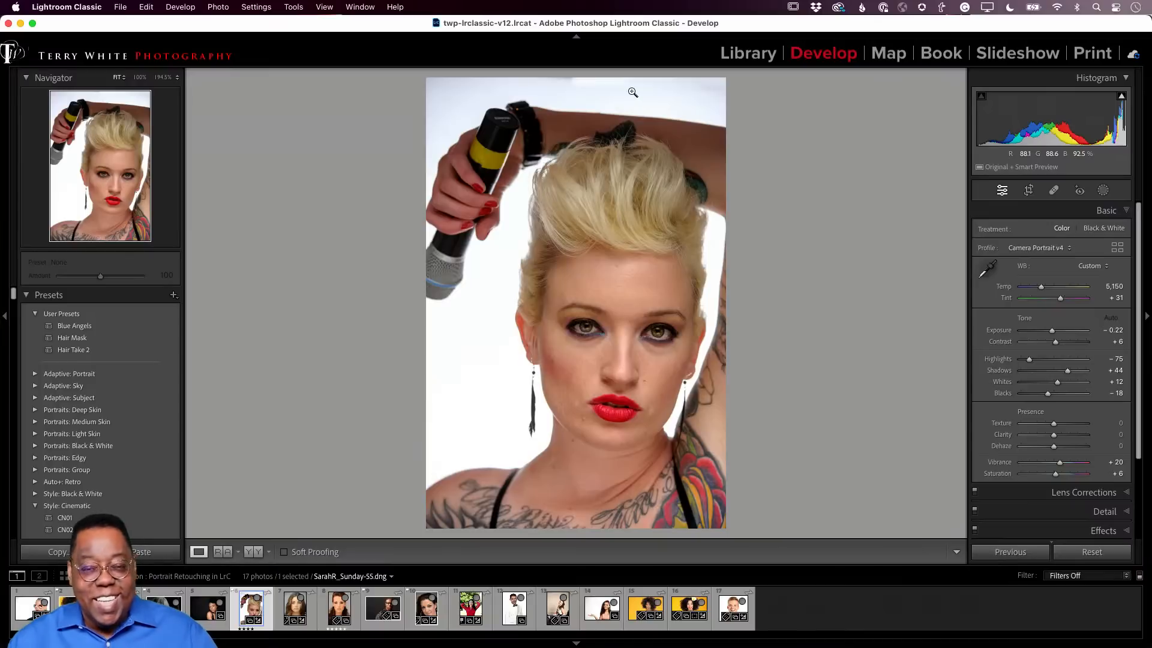
key("super+z")
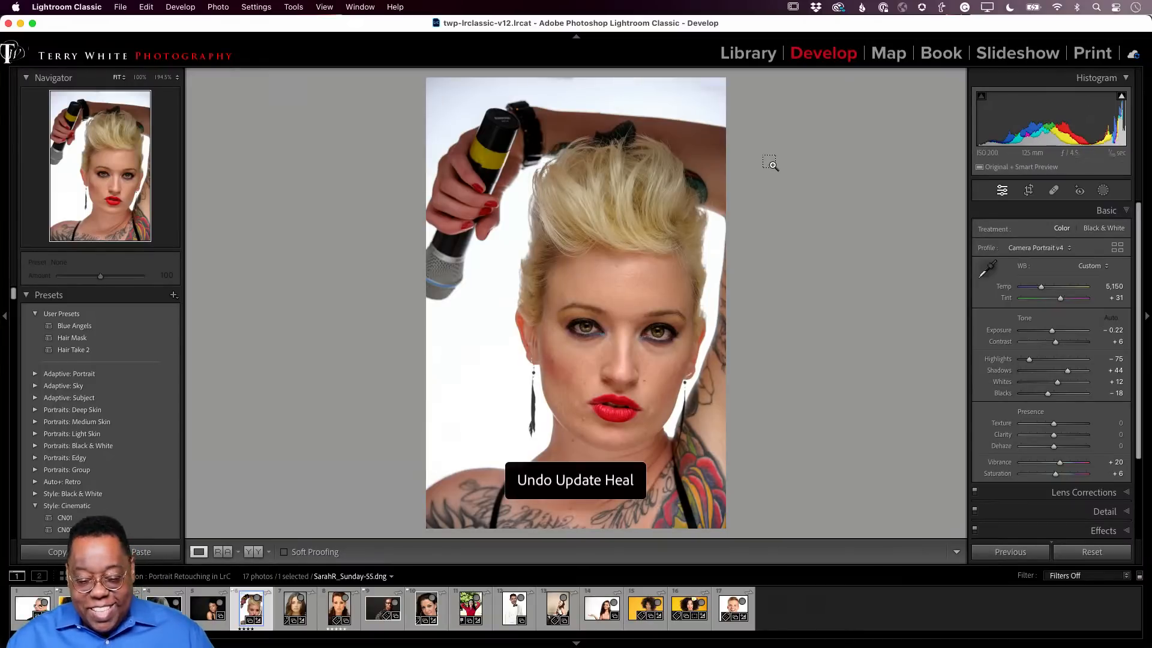
key("super+z")
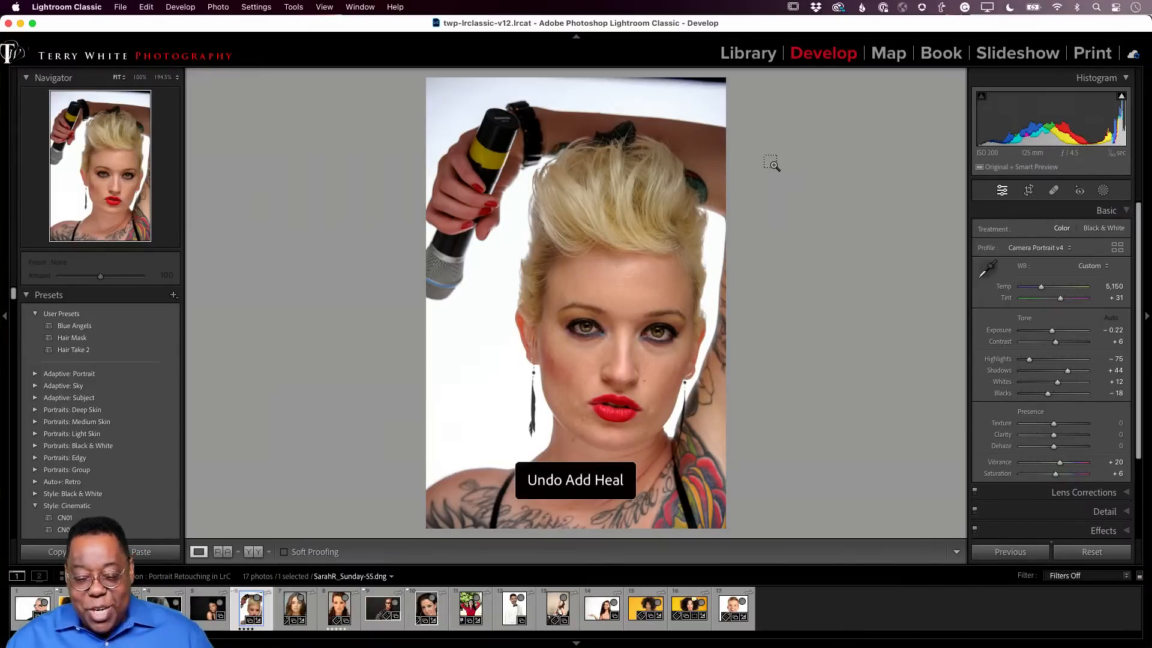
Crop the dark strip off the top edge of the portrait
key("r")
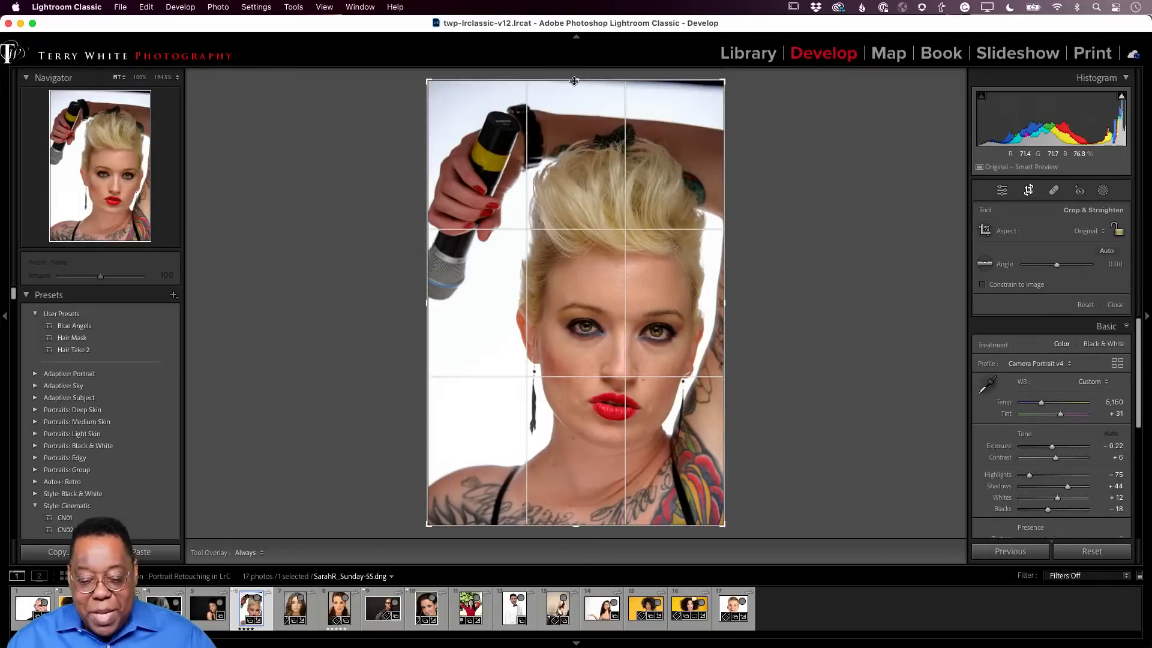
left_click_drag(574, 81, 575, 86)
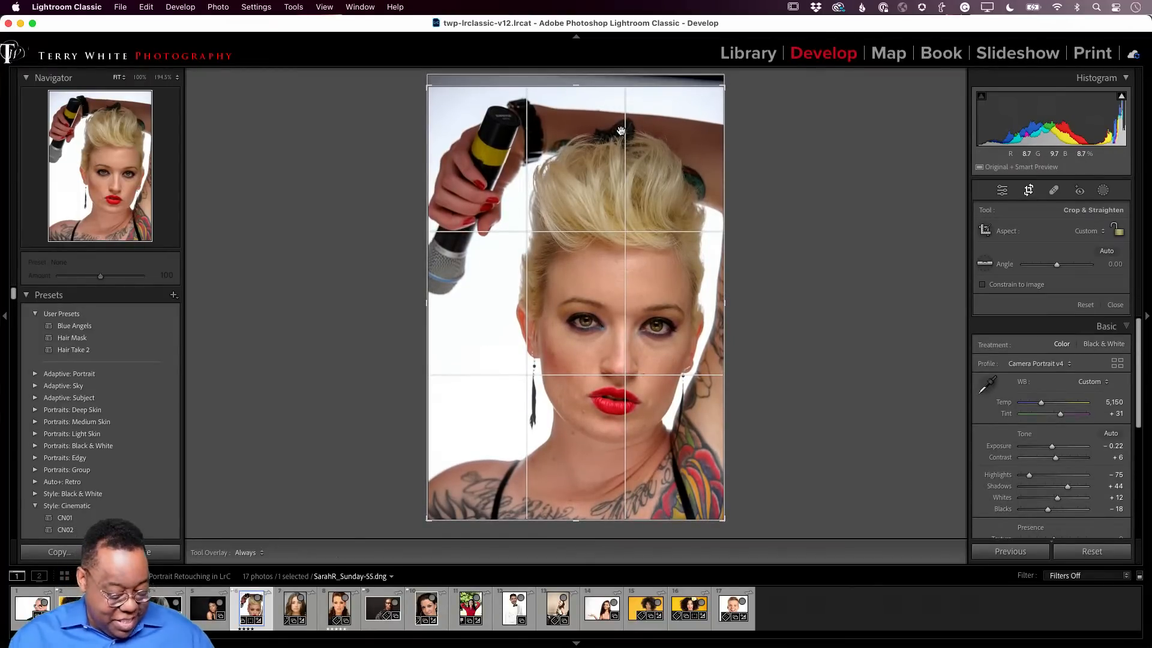
key("Return")
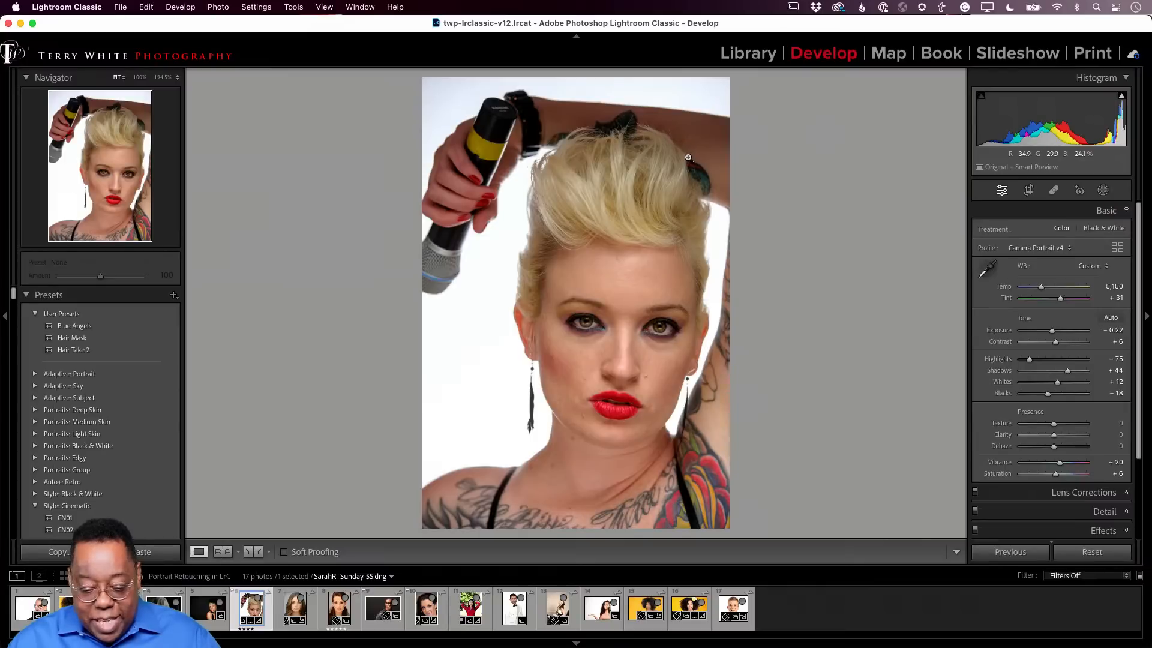
Try to remove the yellow band from the microphone using the Remove tool at size 51
left_click(483, 153)
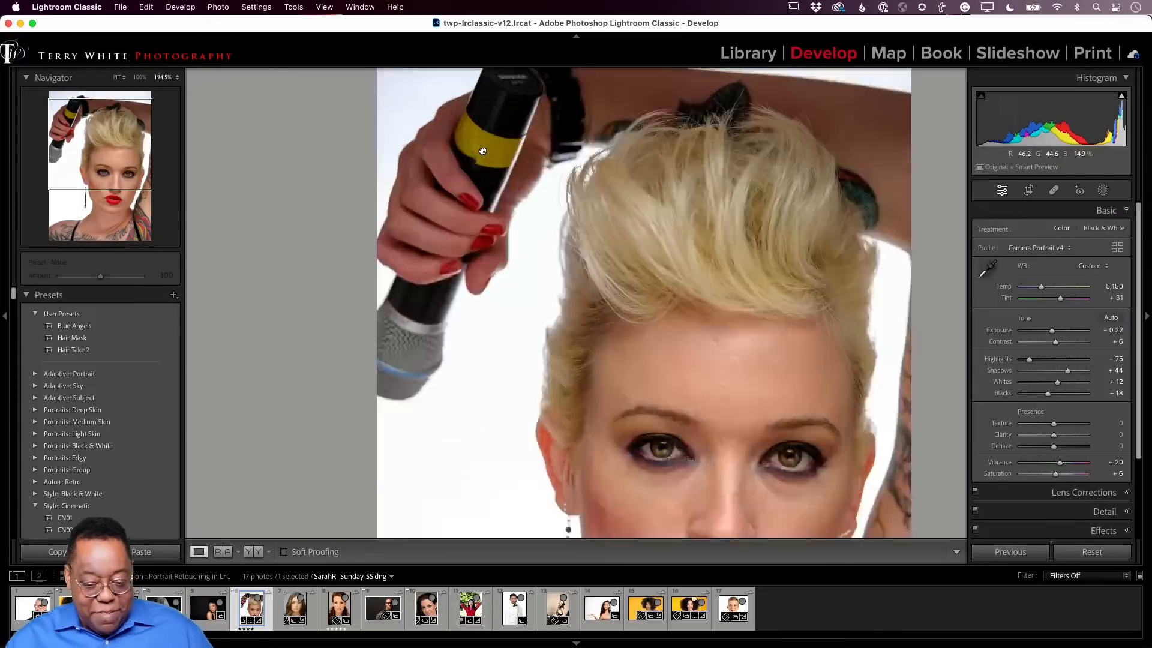
left_click(532, 151)
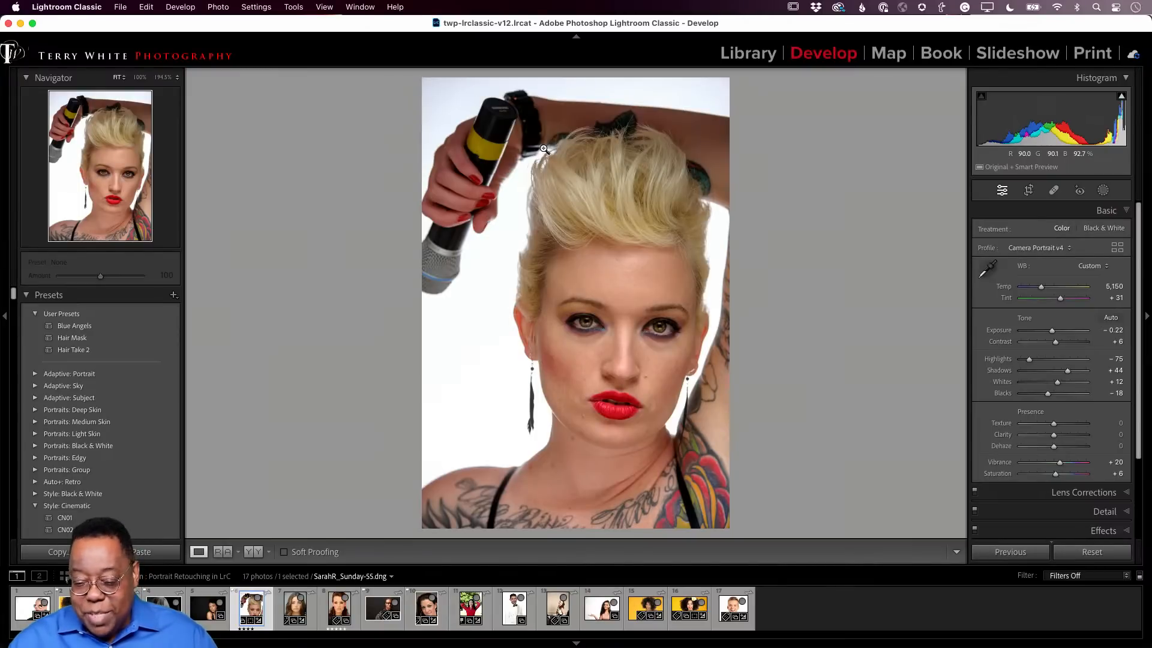
left_click(1052, 190)
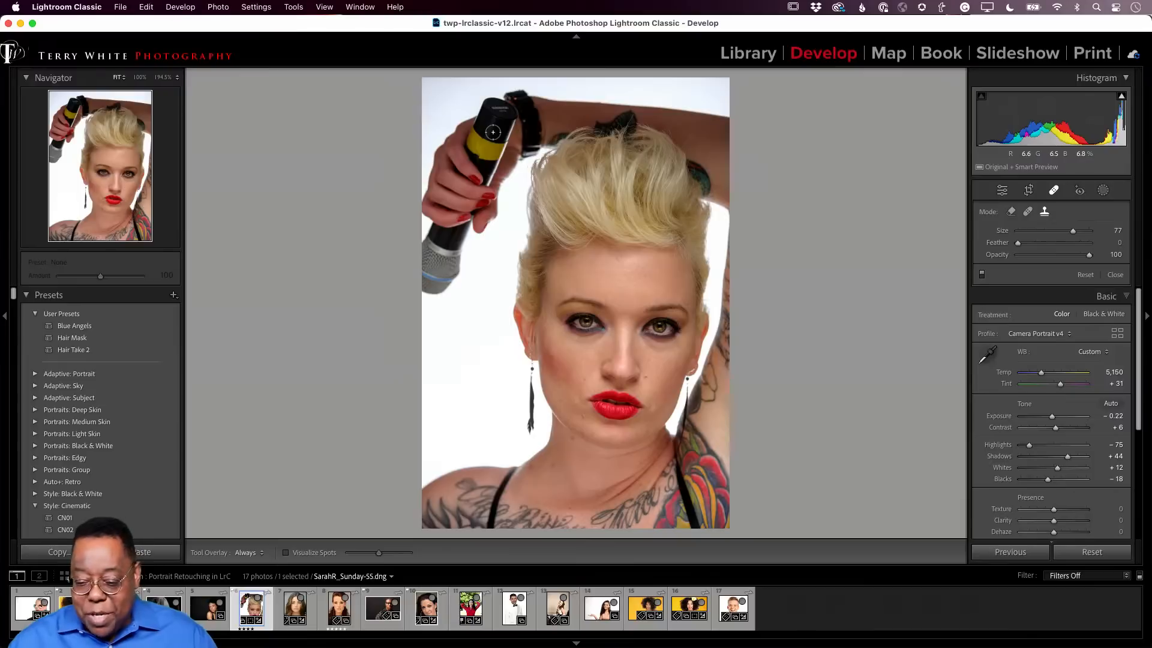
left_click(1011, 212)
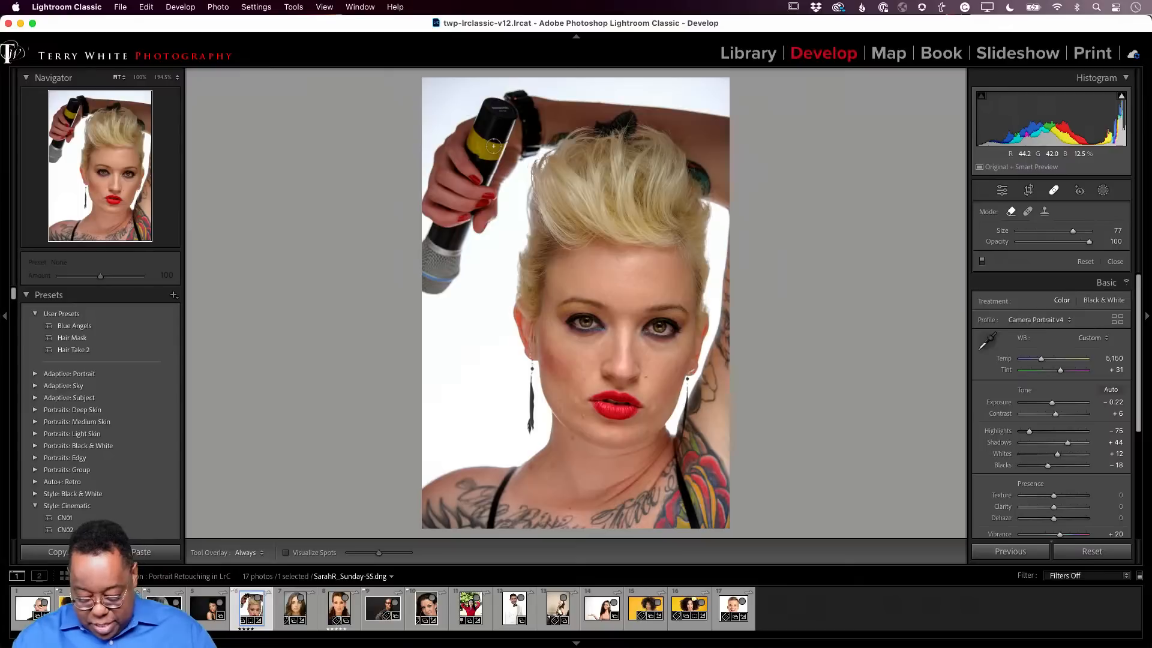
key("super+equal")
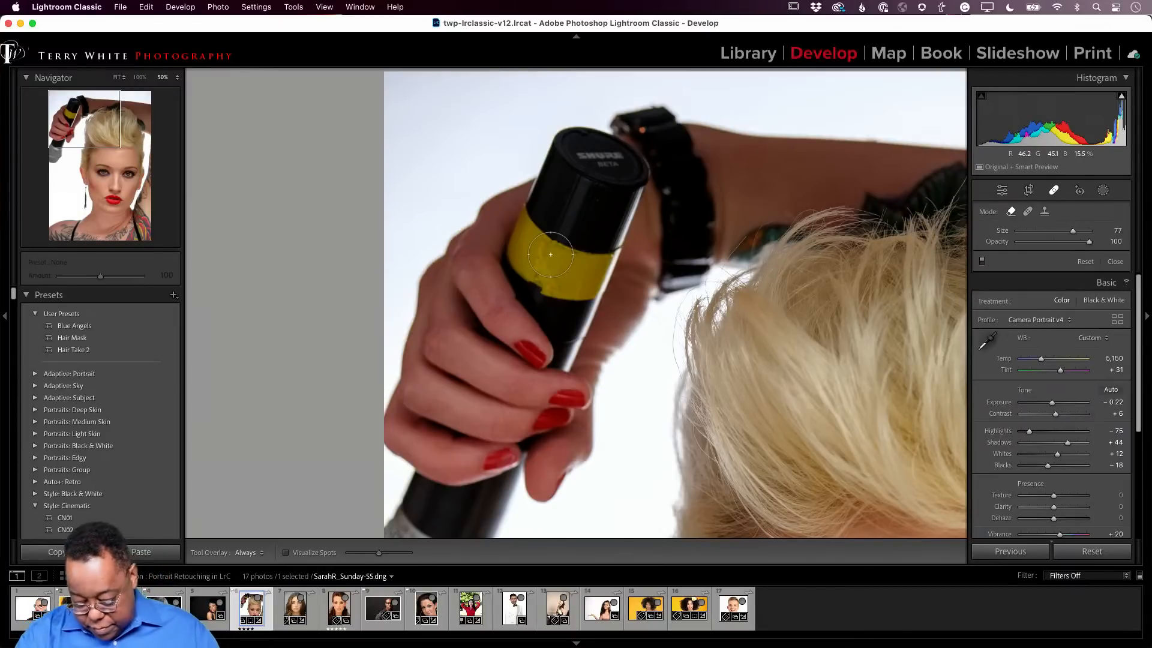
scroll(550, 254, "down", 3)
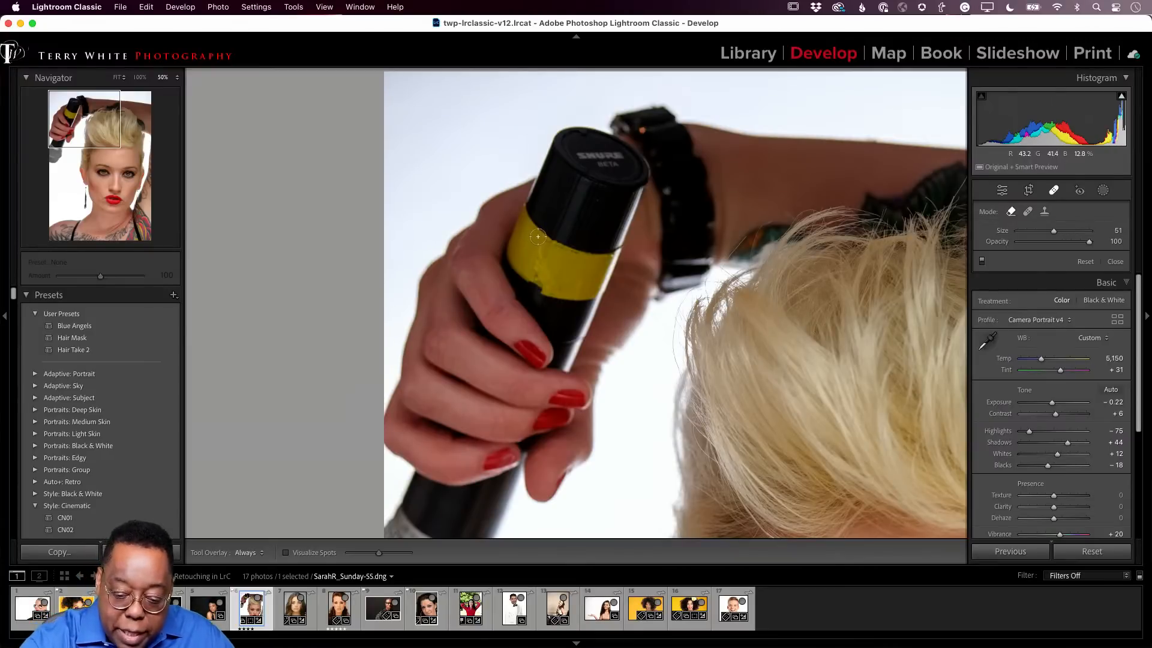
mouse_move(537, 237)
left_mouse_down()
mouse_move(512, 258)
mouse_move(567, 296)
mouse_move(592, 296)
mouse_move(613, 254)
mouse_move(550, 244)
mouse_move(568, 261)
mouse_move(527, 240)
mouse_move(542, 268)
mouse_move(532, 269)
mouse_move(565, 280)
mouse_move(556, 269)
mouse_move(568, 269)
mouse_move(585, 283)
mouse_move(591, 270)
mouse_move(537, 261)
left_mouse_up()
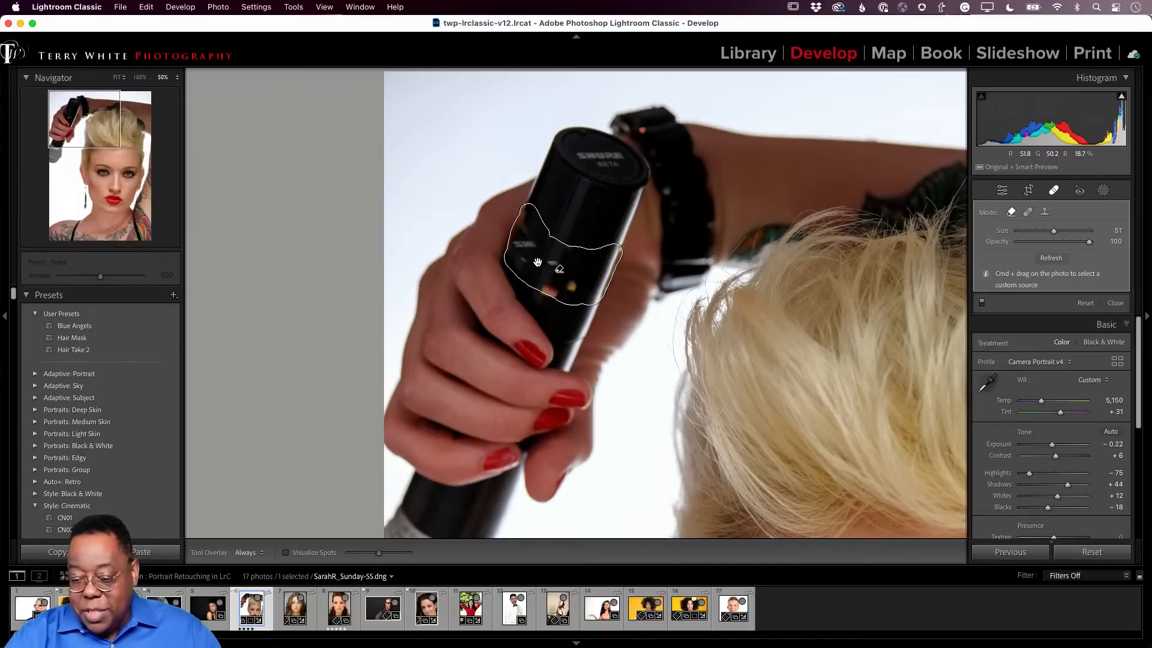
Try switching the band's edit to Clone with the source on the black barrel just above, and undo the edits
left_click(1043, 213)
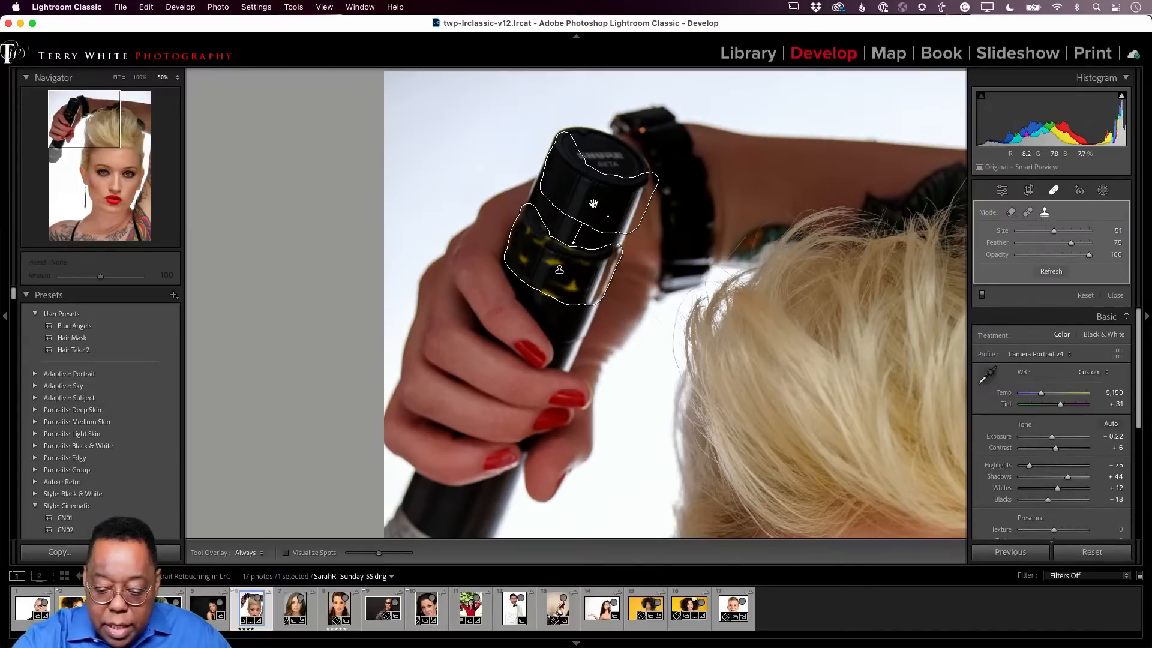
left_click_drag(595, 203, 586, 212)
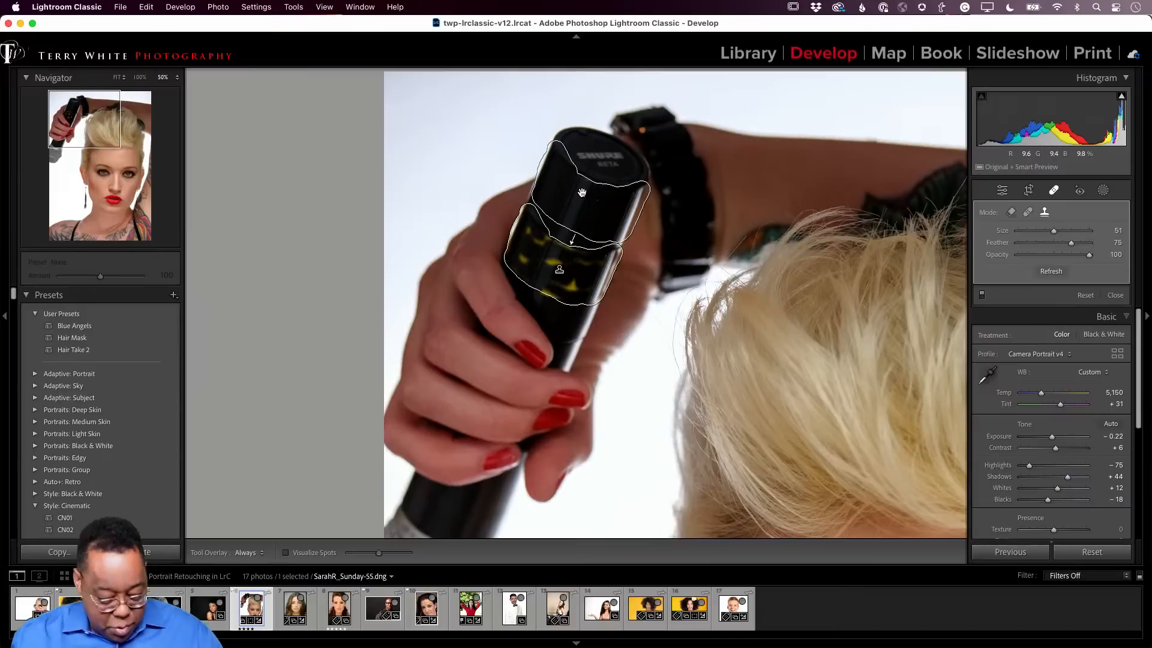
key("super+z")
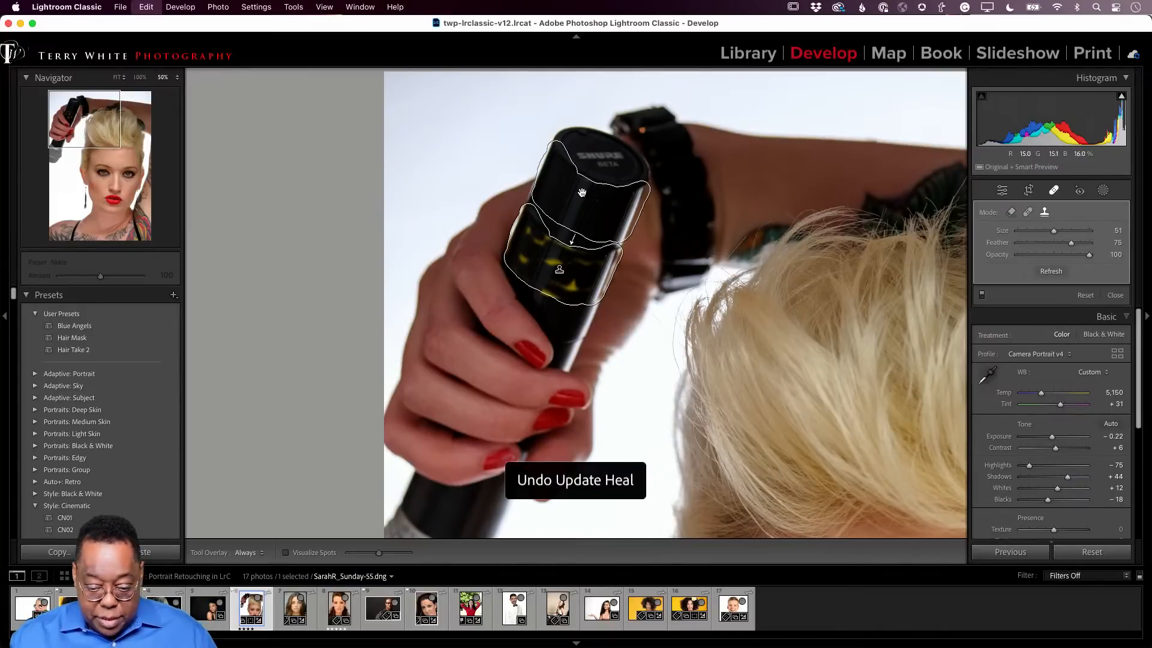
key("super+z")
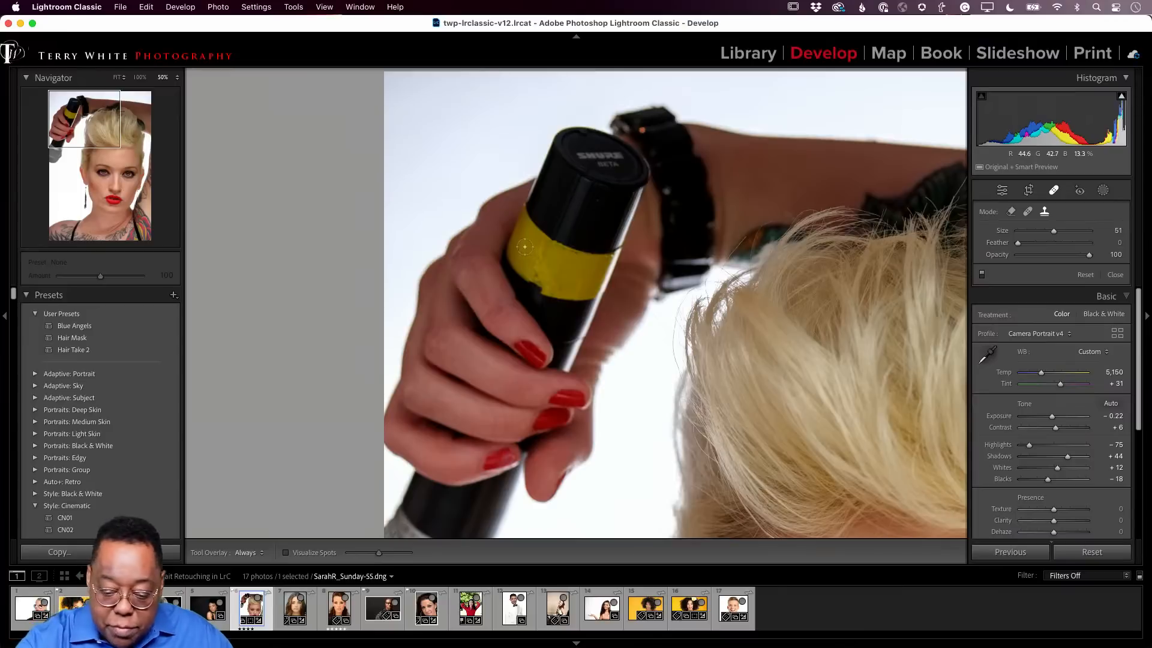
Clone the black barrel above over the microphone's yellow band at size 51 with feather 0, aligning the source to the barrel's edges
mouse_move(530, 235)
left_mouse_down()
mouse_move(511, 253)
mouse_move(519, 266)
mouse_move(576, 301)
mouse_move(605, 267)
mouse_move(592, 301)
mouse_move(612, 256)
mouse_move(601, 280)
mouse_move(601, 261)
mouse_move(583, 261)
mouse_move(589, 272)
mouse_move(570, 281)
mouse_move(575, 259)
mouse_move(562, 277)
mouse_move(574, 262)
mouse_move(543, 272)
mouse_move(525, 251)
mouse_move(559, 258)
mouse_move(546, 237)
mouse_move(592, 258)
mouse_move(535, 235)
mouse_move(576, 254)
left_mouse_up()
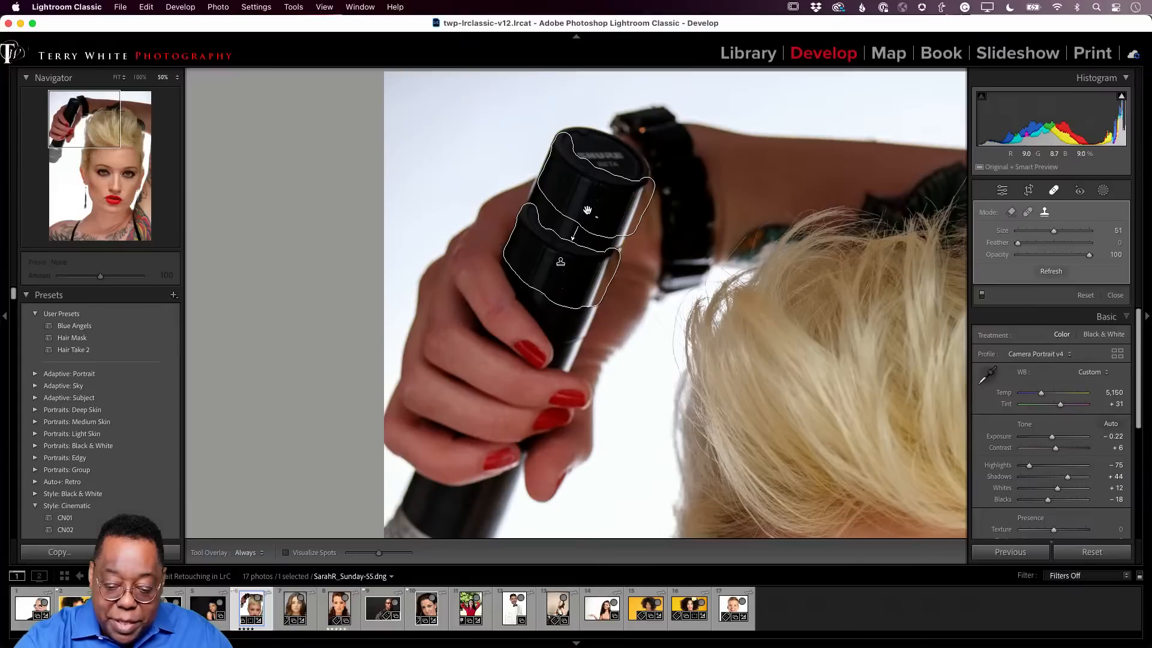
left_click_drag(591, 207, 582, 224)
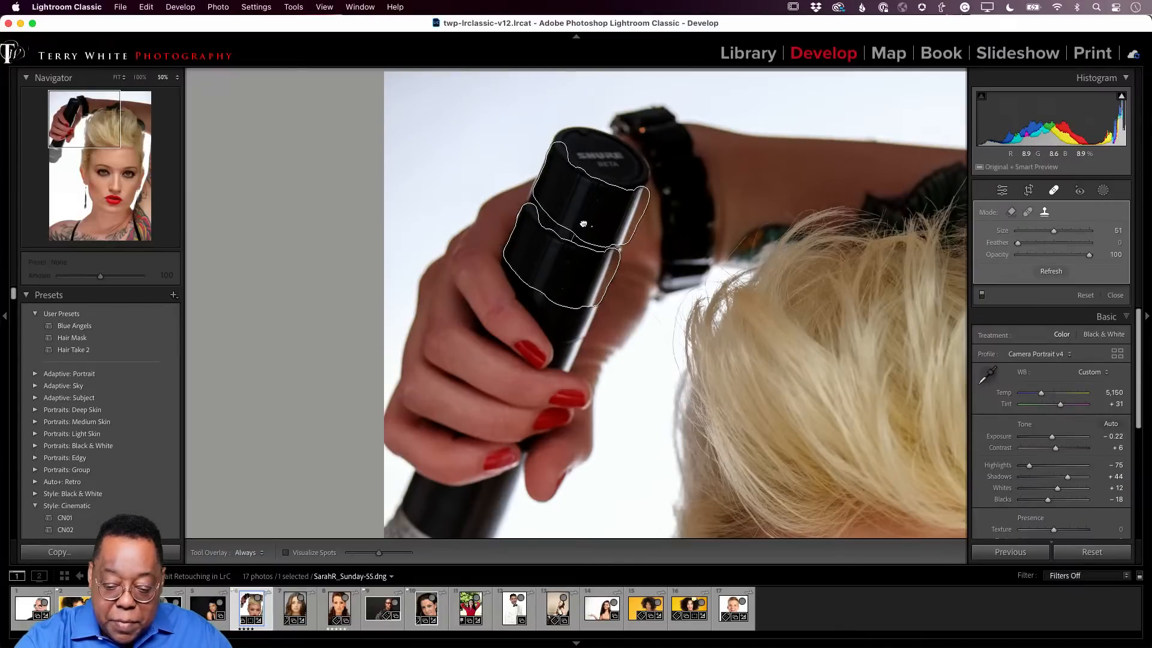
left_click_drag(582, 224, 579, 220)
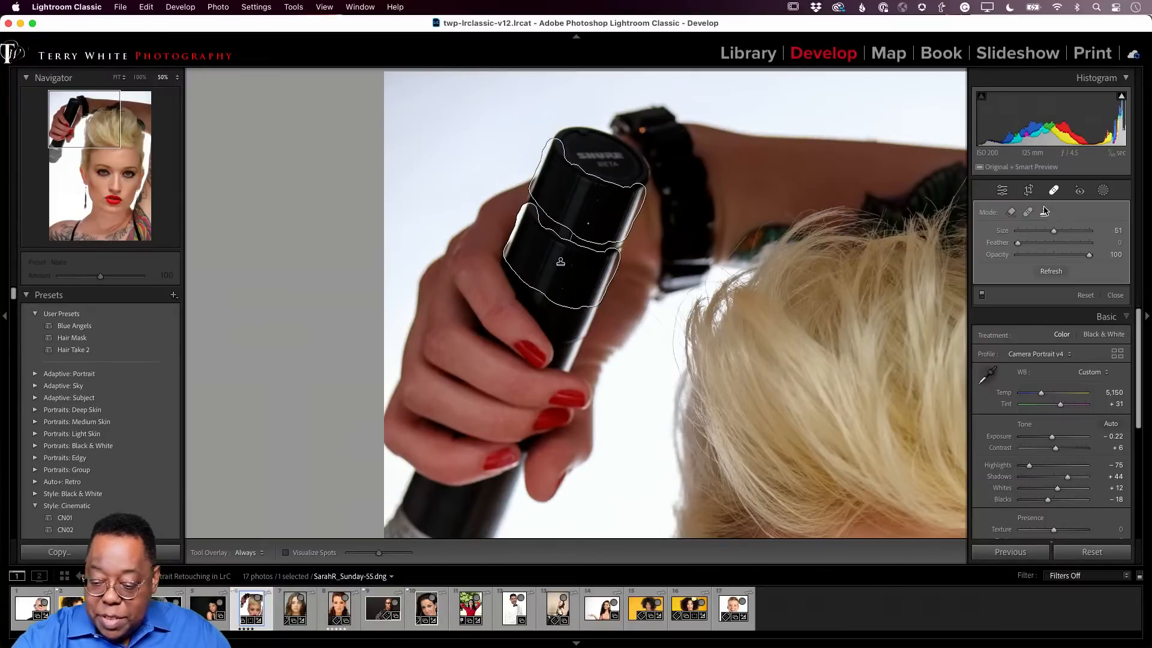
left_click(1053, 192)
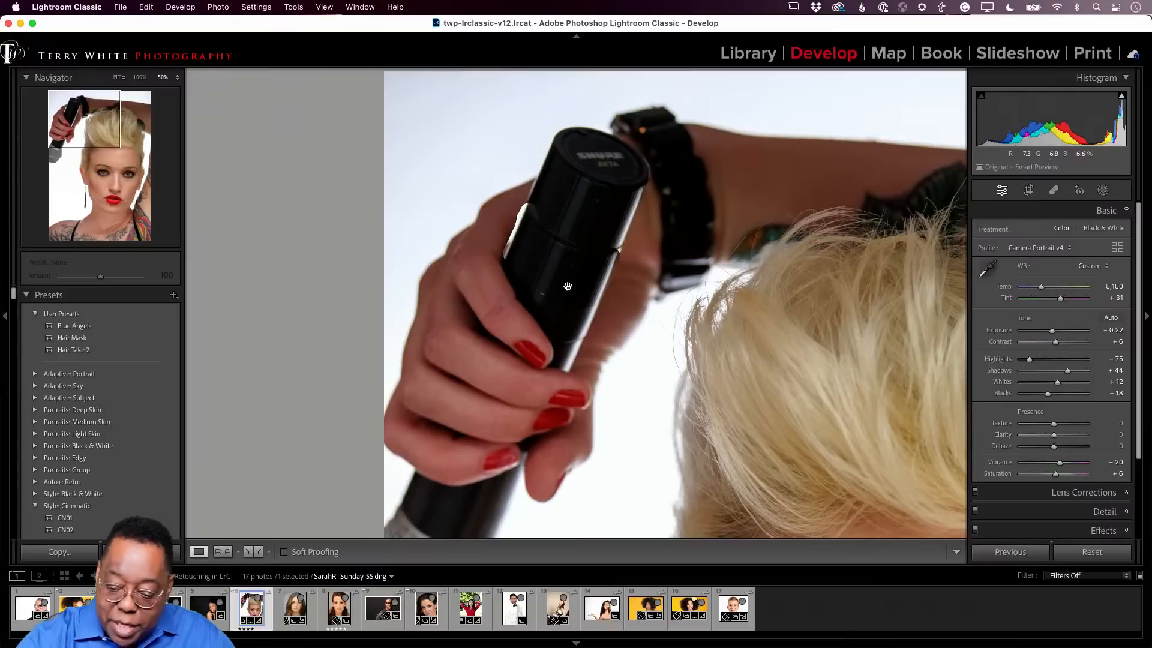
Clone skin from the adjacent hand over the bright fringe along the microphone's edge near the index finger
left_click(1054, 191)
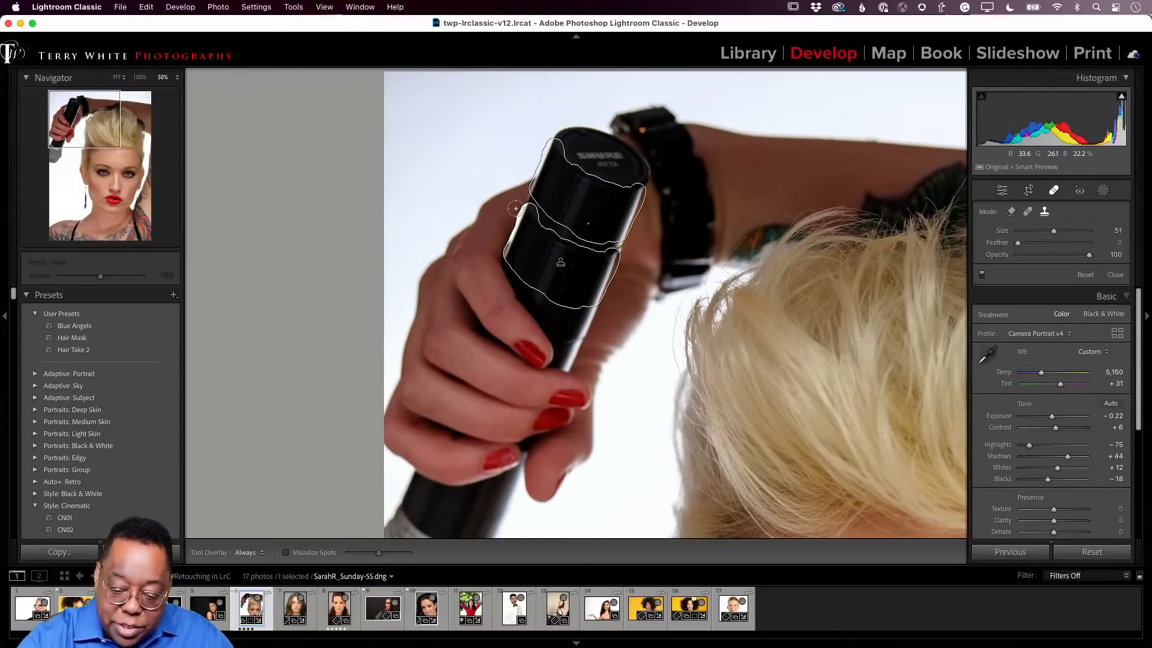
left_click_drag(516, 208, 497, 258)
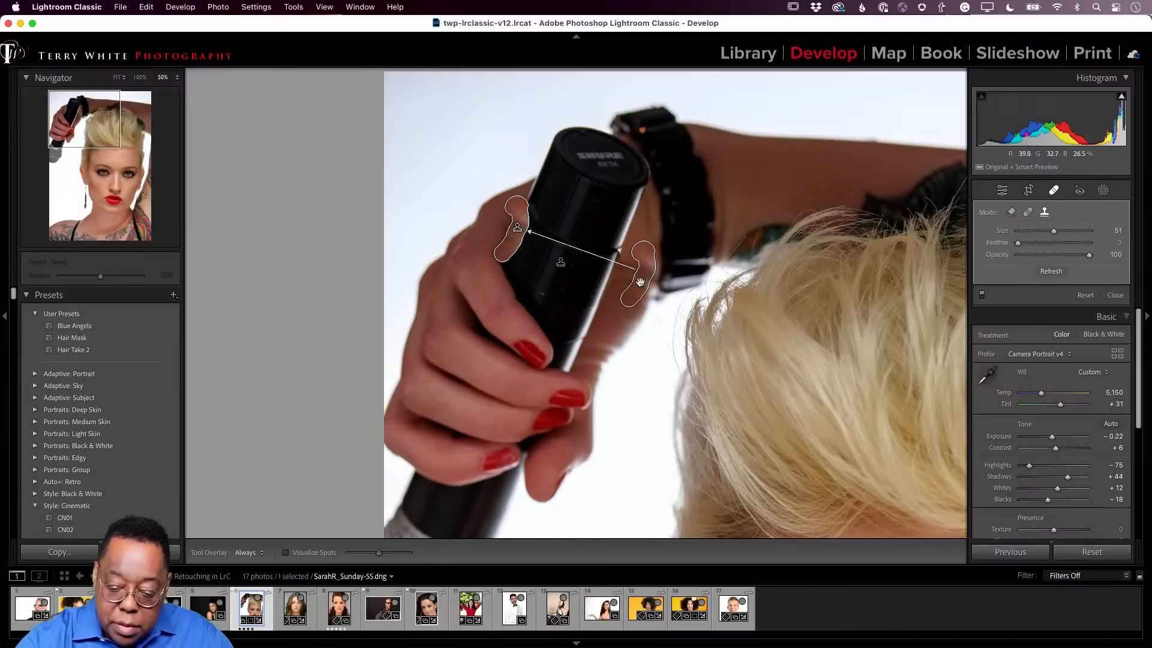
left_click_drag(634, 277, 486, 240)
left_click(1054, 192)
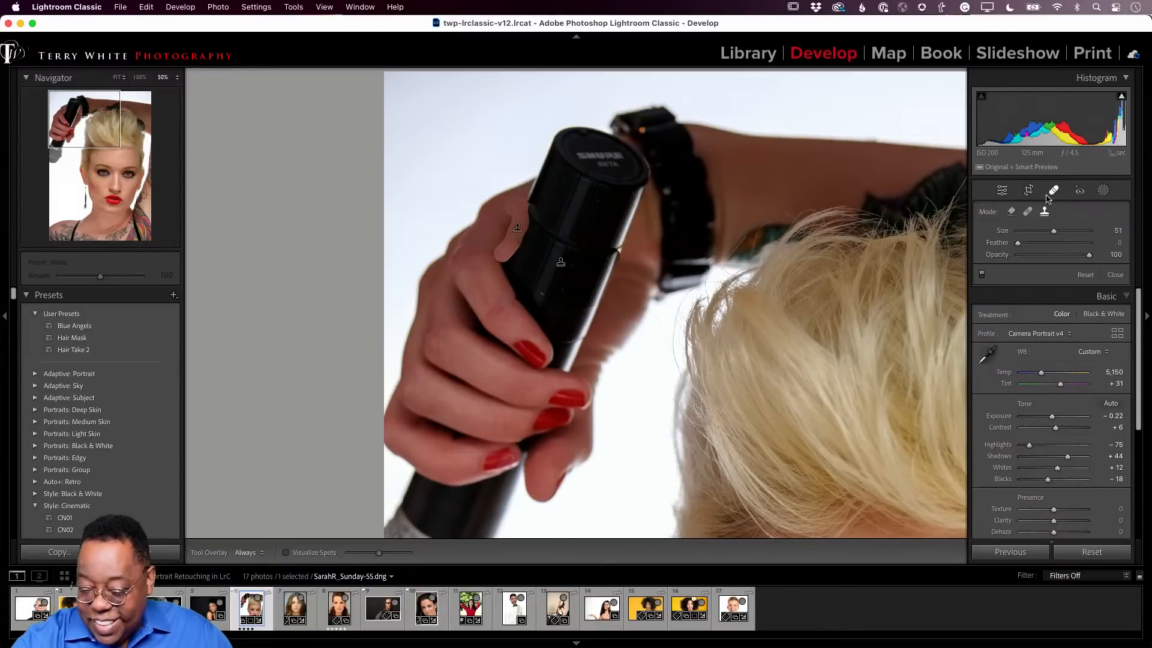
left_click(1054, 191)
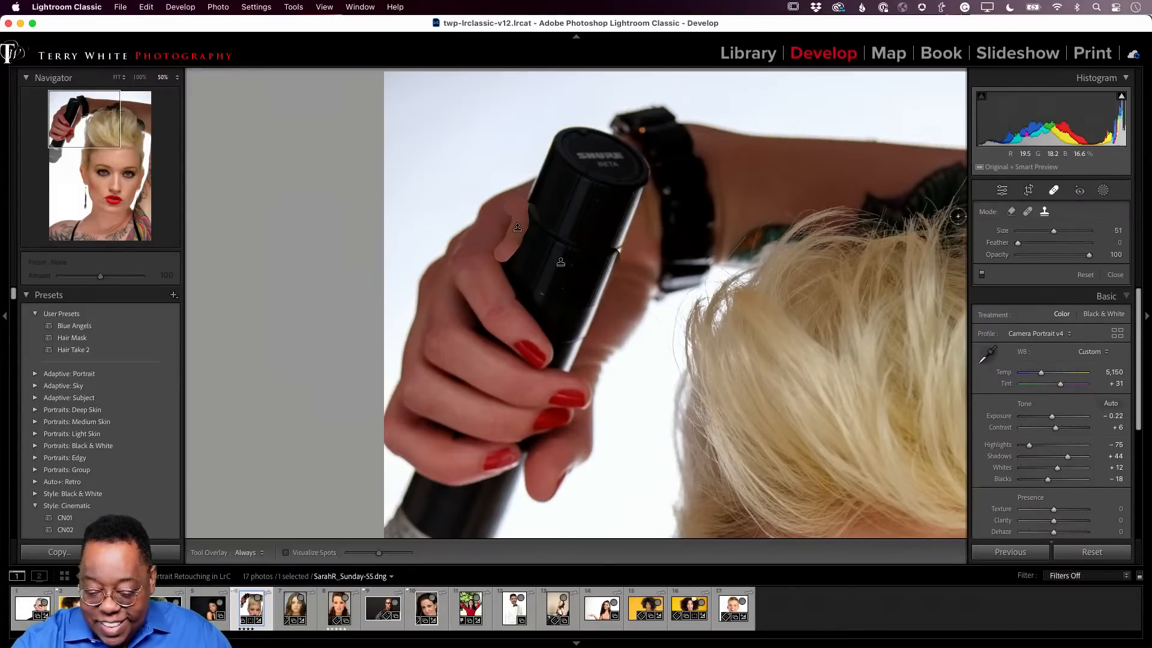
Change the skin clone beside the microphone to Heal mode and set its feather to 100
left_click(509, 238)
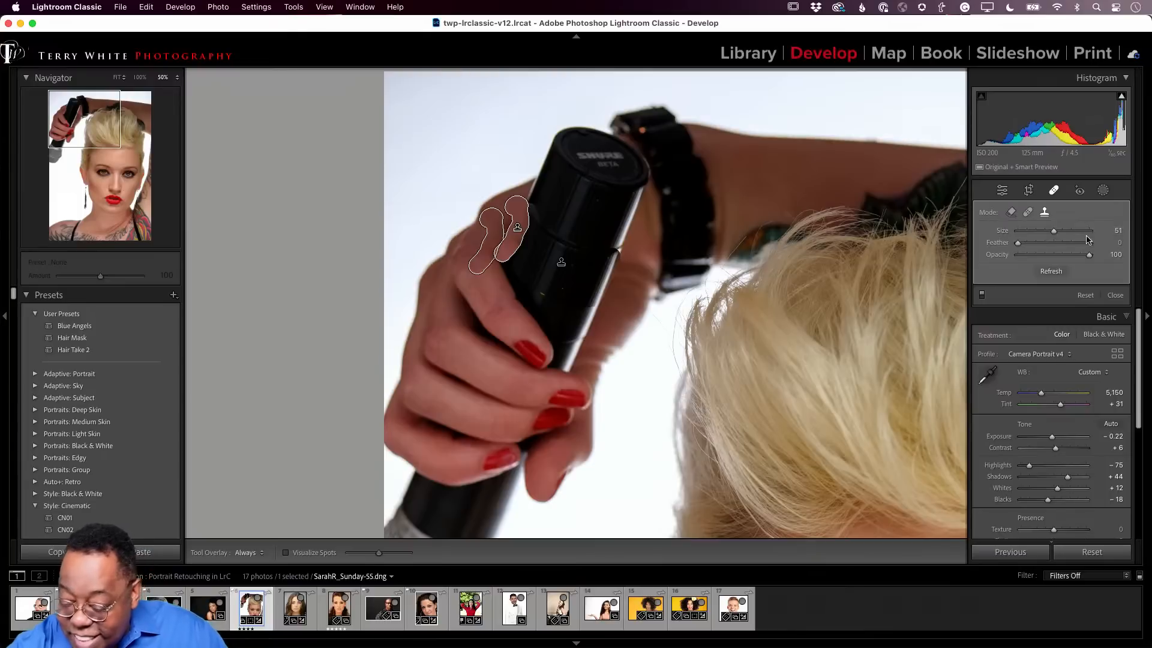
left_click(1028, 212)
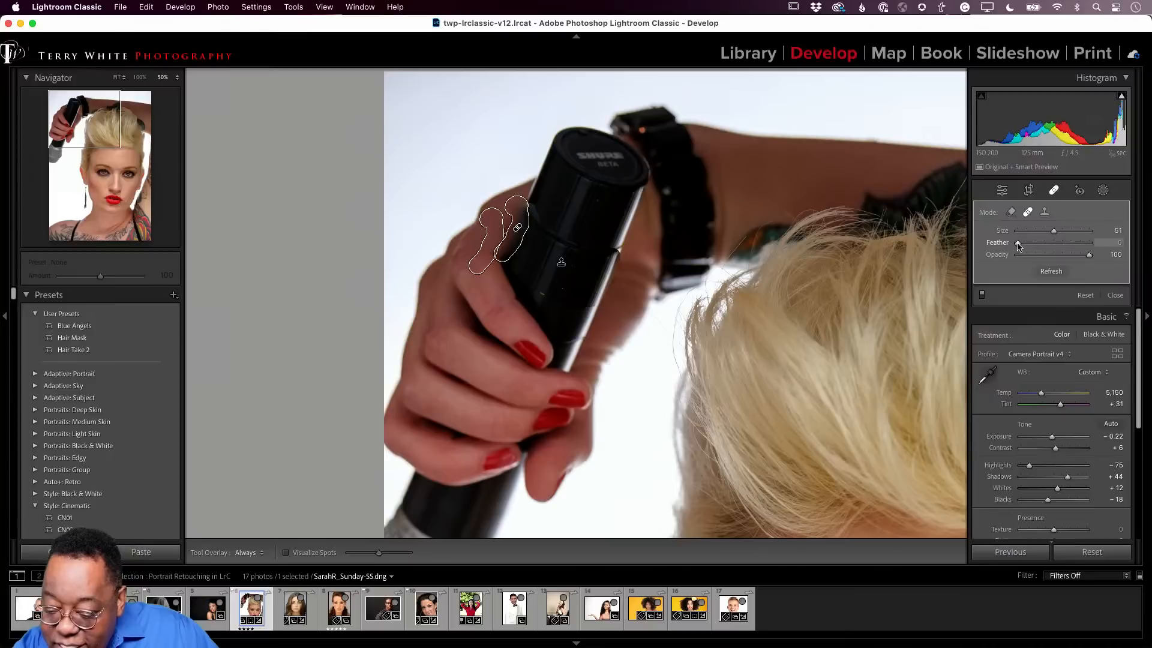
left_click_drag(1032, 251, 1098, 244)
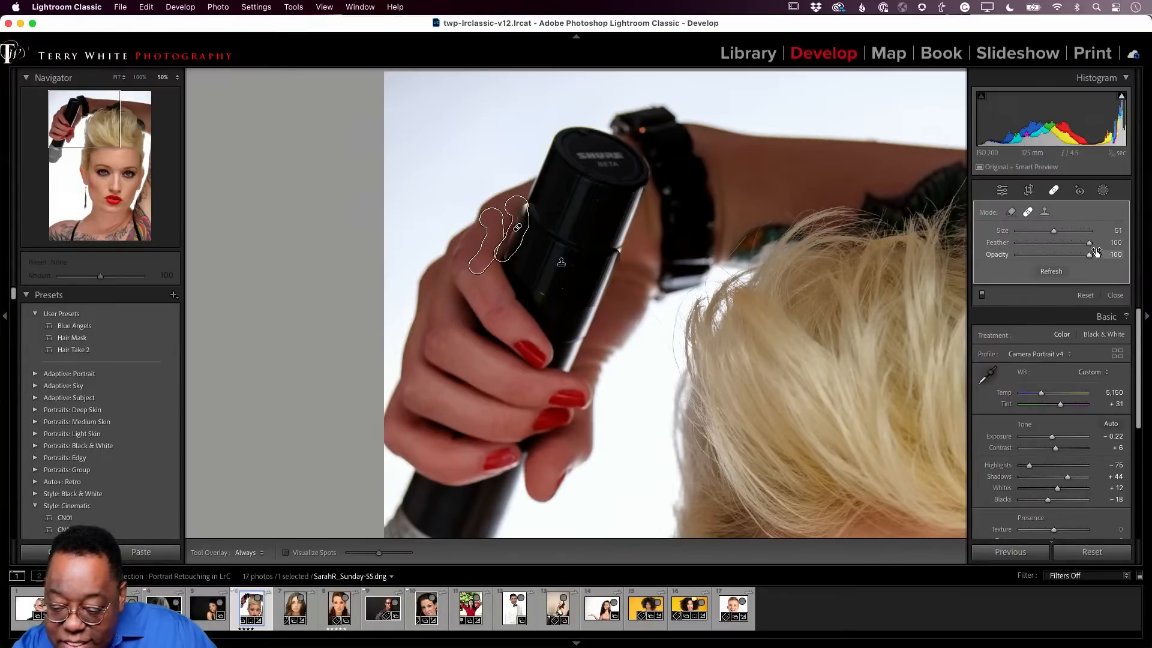
left_click(1053, 190)
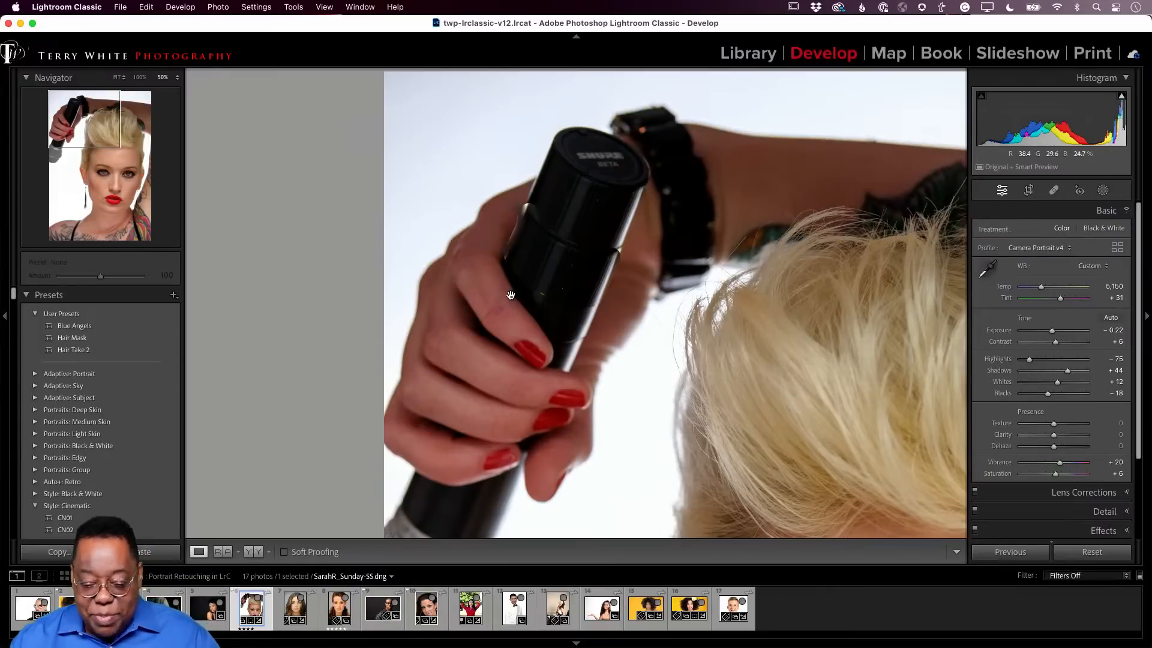
Paint over the leftover light patch between the hand and microphone using the Remove tool at size 51
left_click(663, 407)
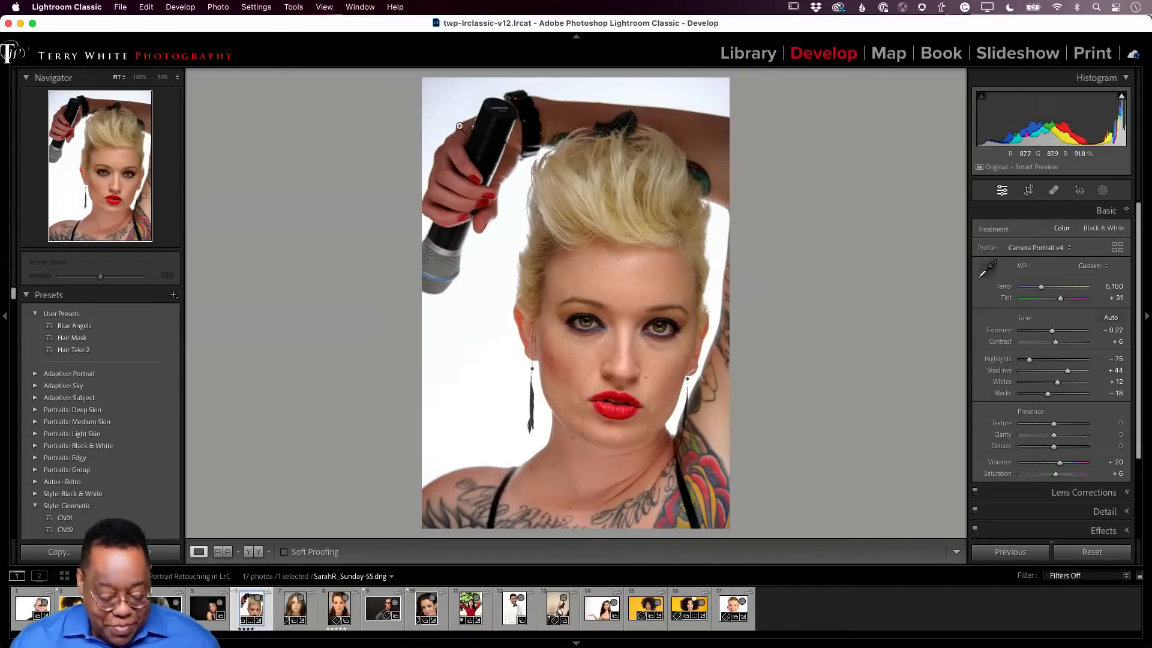
key("super+equal")
key("super+equal")
key("super+equal")
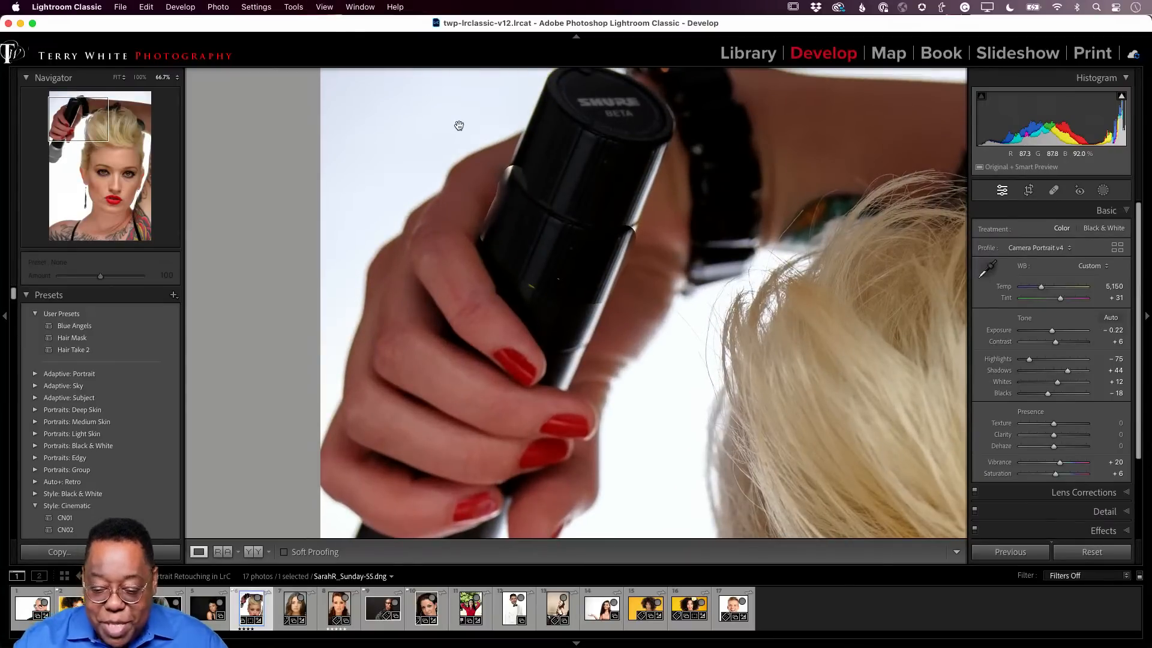
left_click(1053, 190)
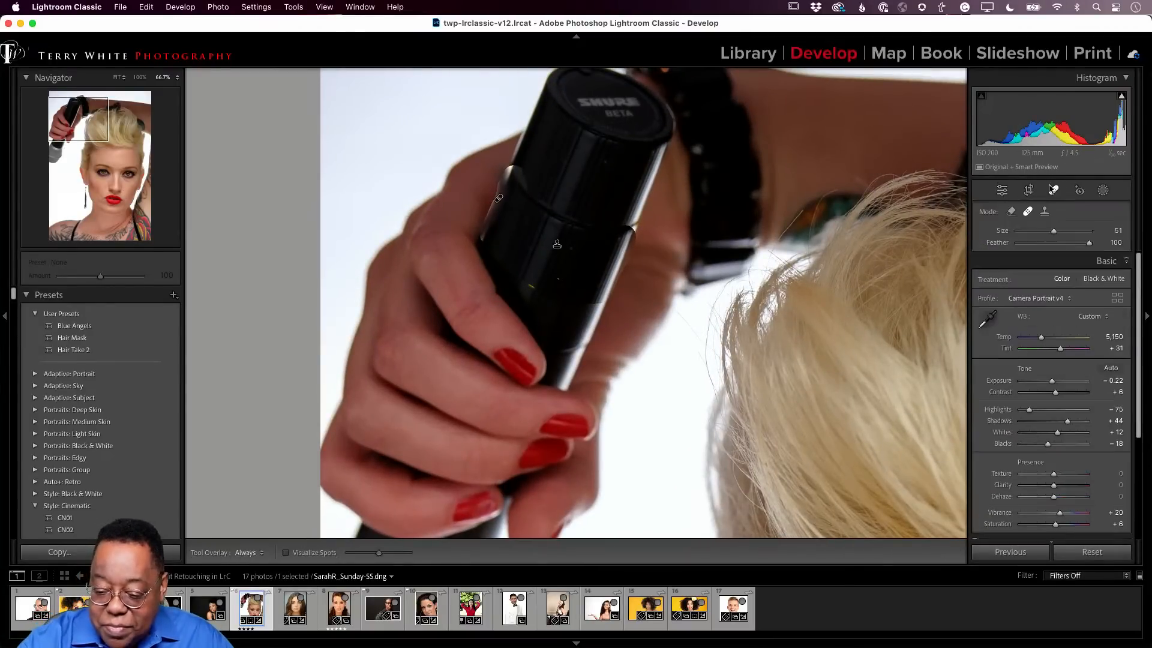
left_click(1011, 211)
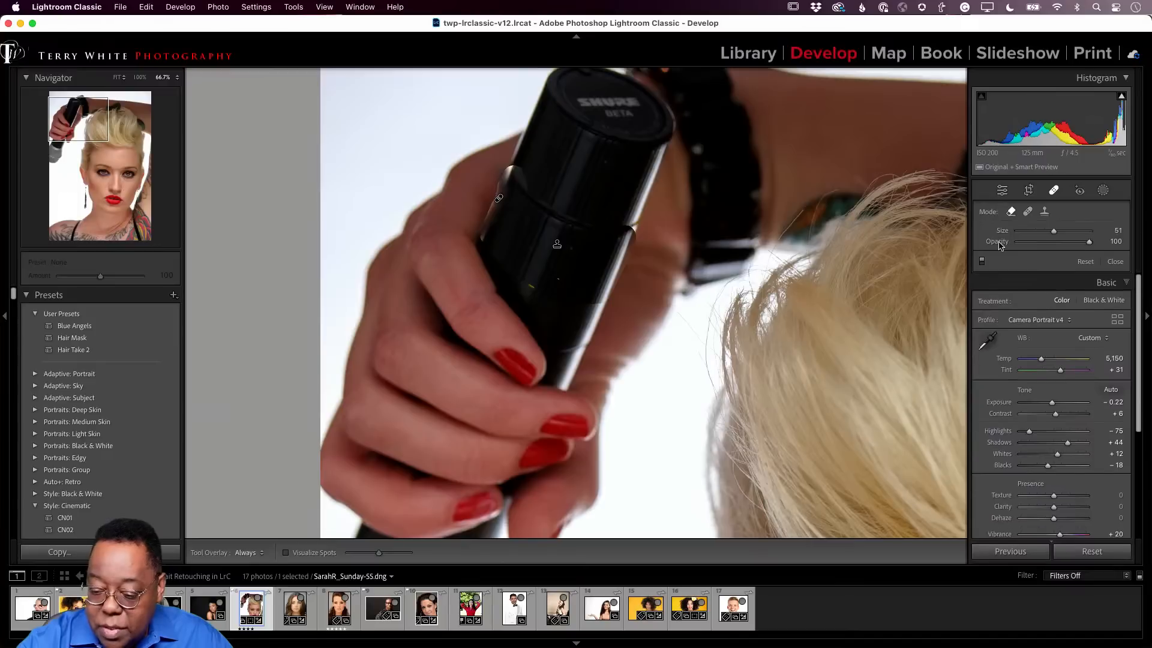
left_click_drag(528, 156, 492, 239)
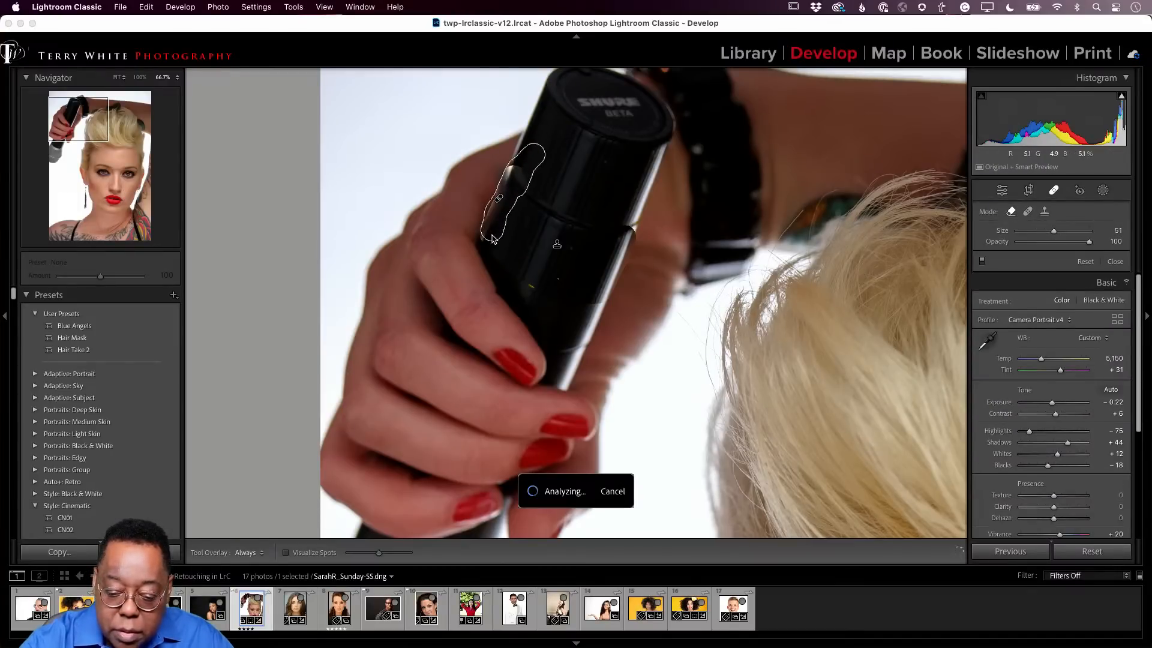
left_click(540, 190)
left_click(515, 166)
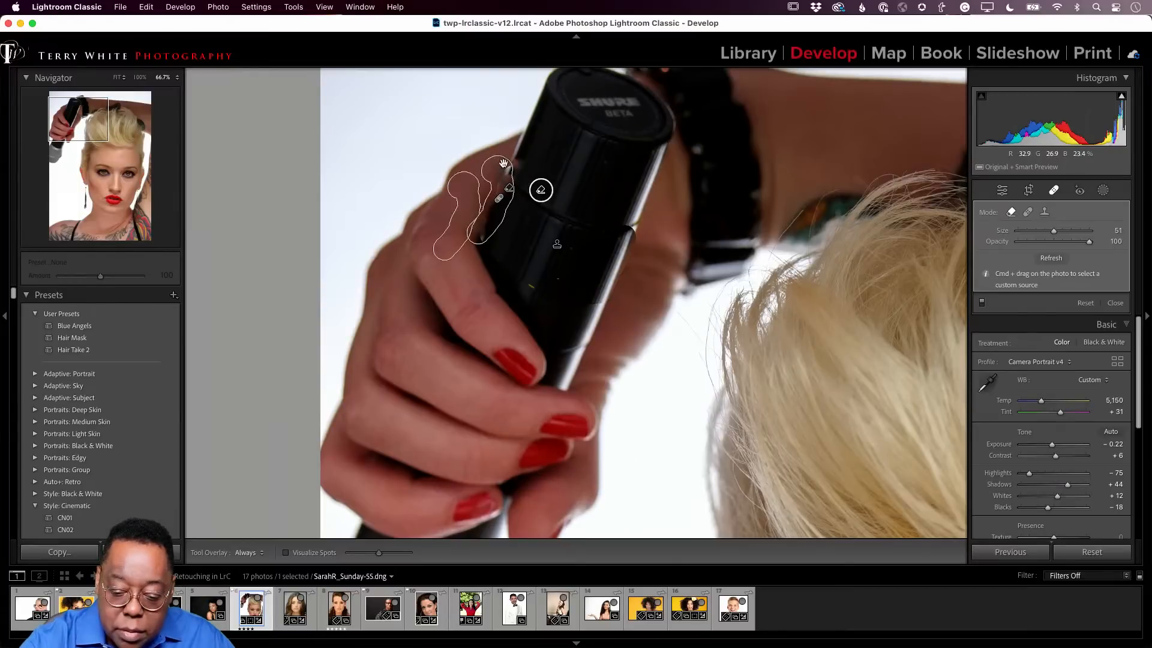
Try healing the remaining smudge at the microphone's edge beside the hand, and undo the healing edits
key("shift+q")
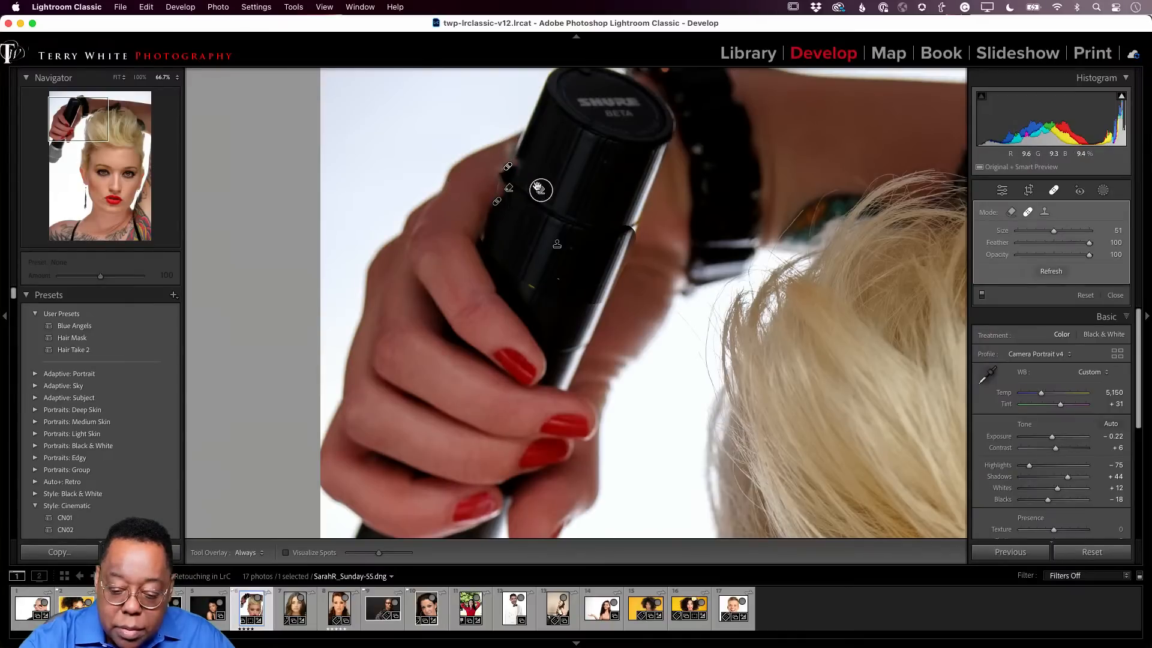
key("super+z")
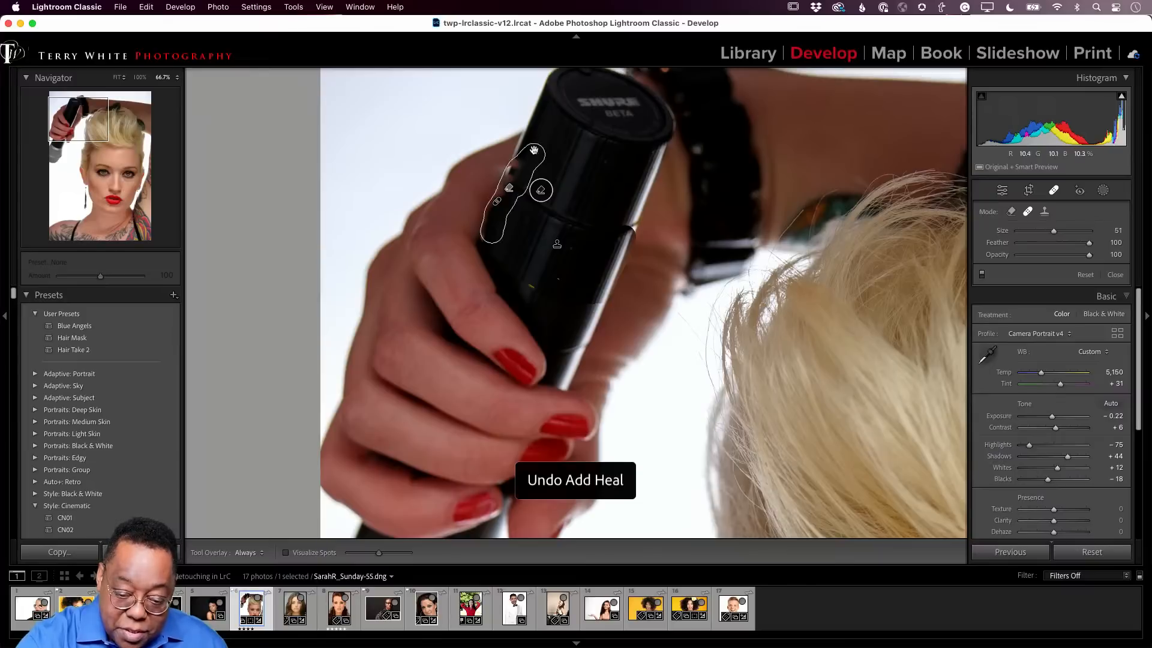
left_click_drag(527, 144, 509, 197)
key("super+z")
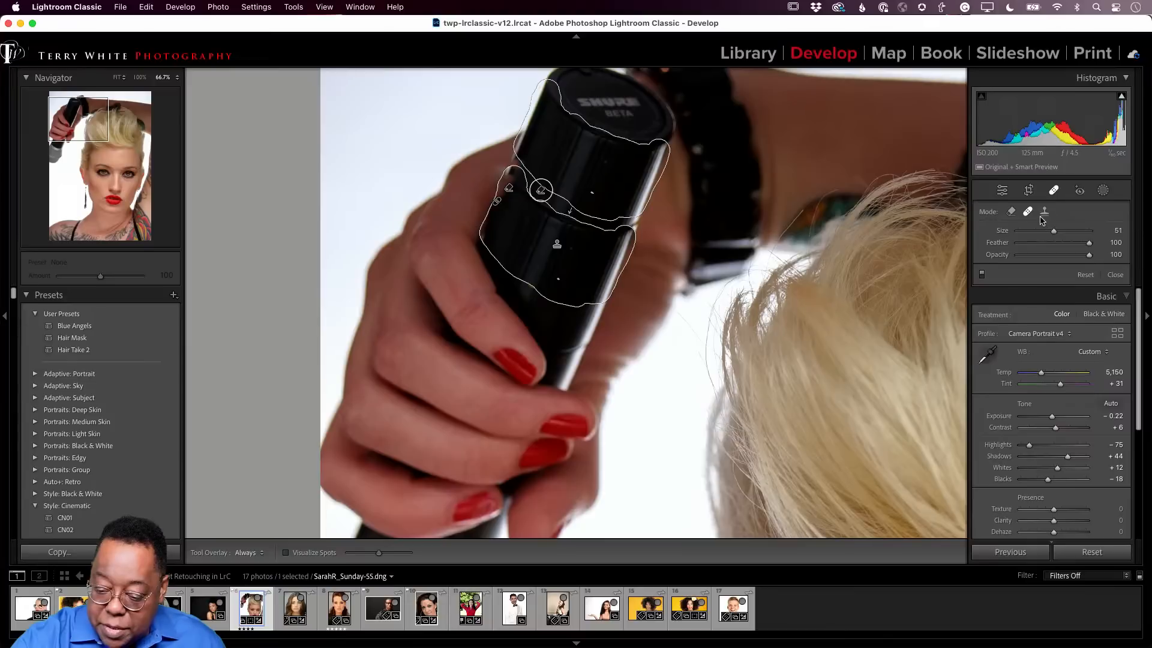
Remove the remaining smudge along the microphone's edge beside the hand, and undo the stray spot on the forearm
left_click(1011, 213)
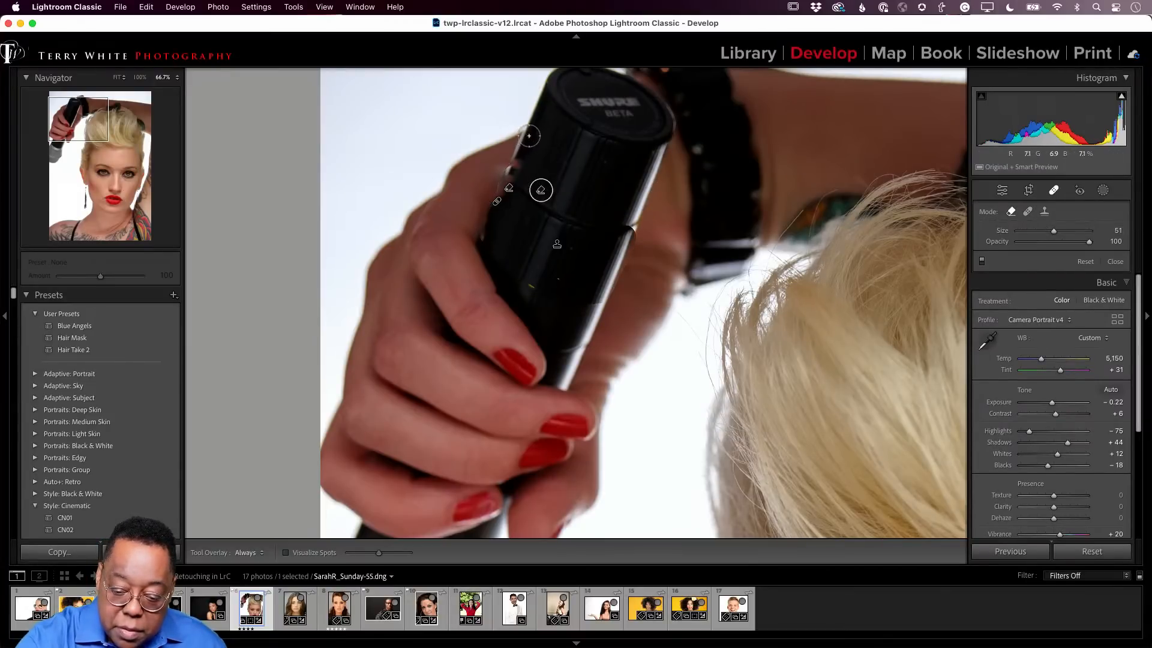
left_click_drag(530, 136, 521, 154)
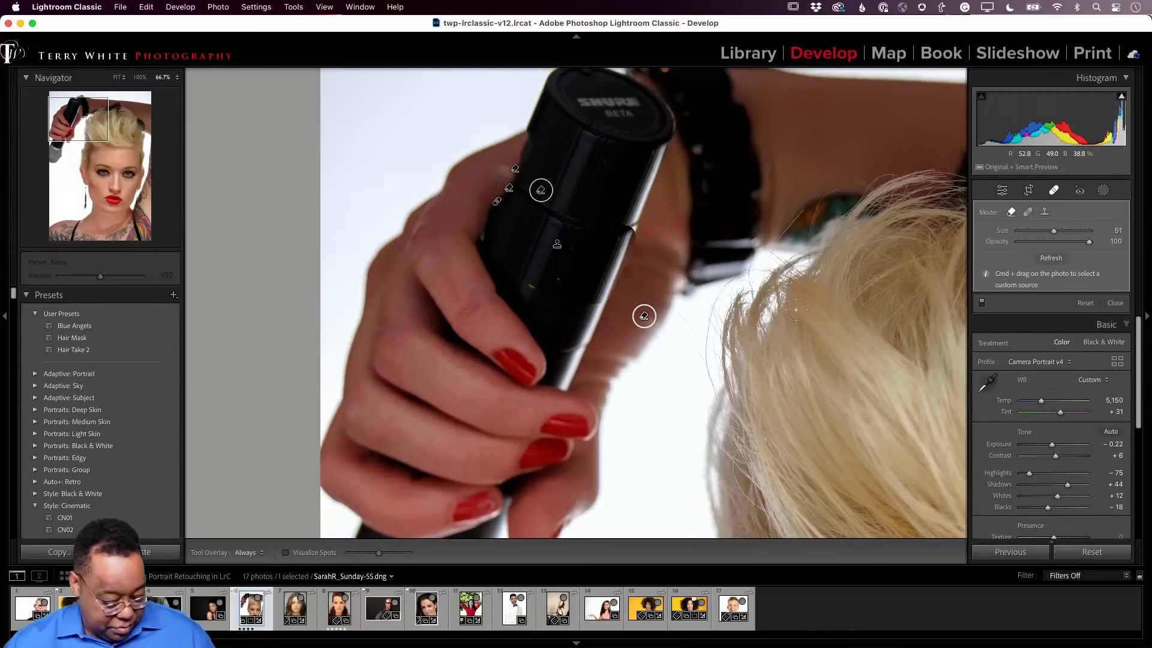
key("super+z")
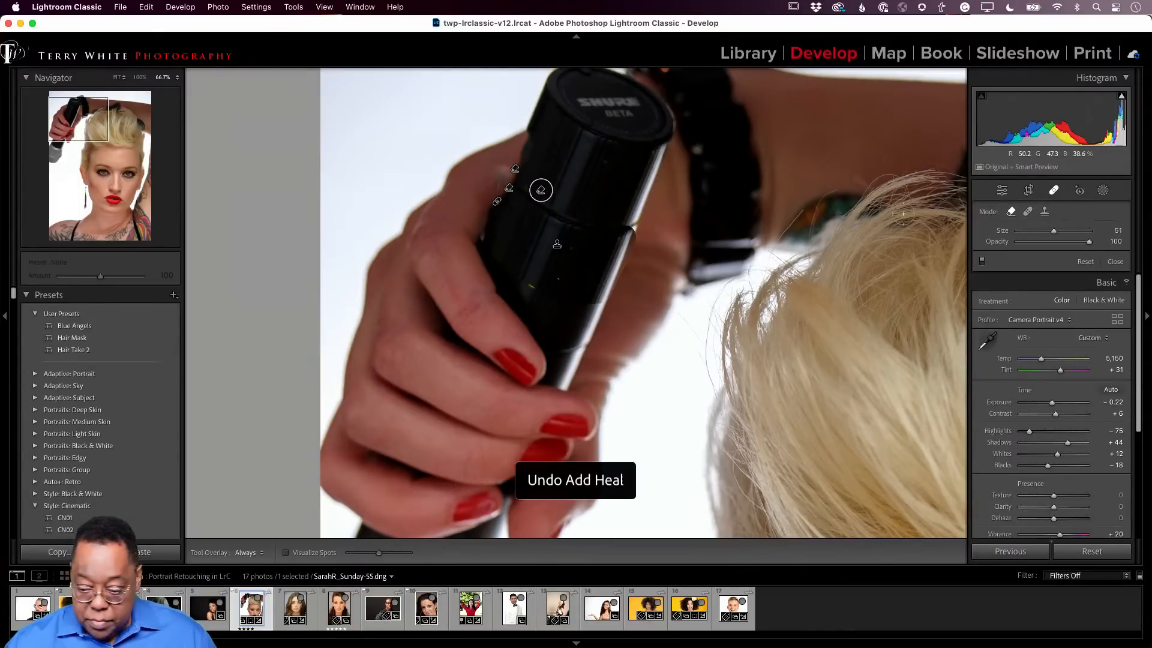
Close the Remove tool and create a people mask covering only the woman's eye sclera
left_click(1054, 191)
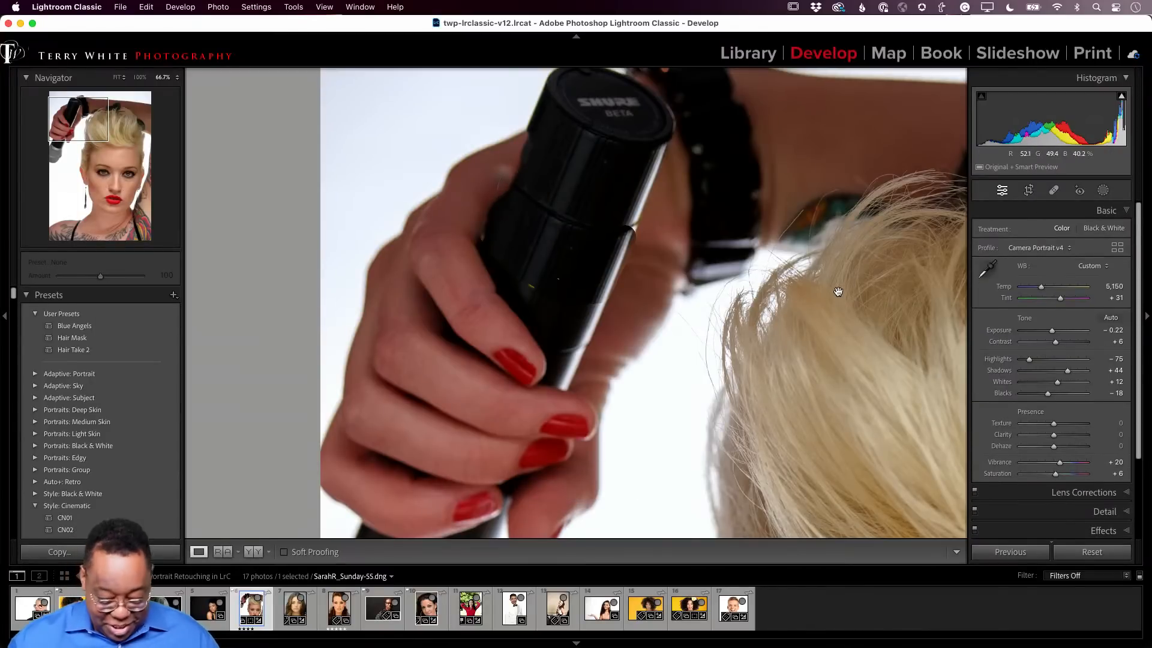
left_click(757, 350)
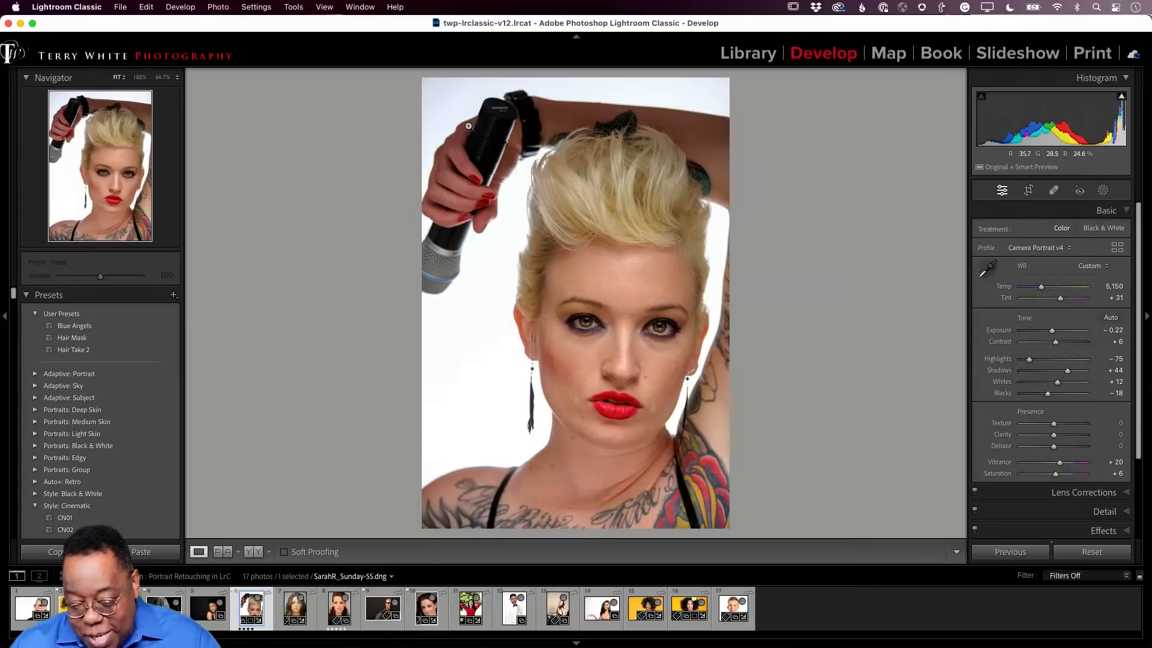
left_click(592, 330)
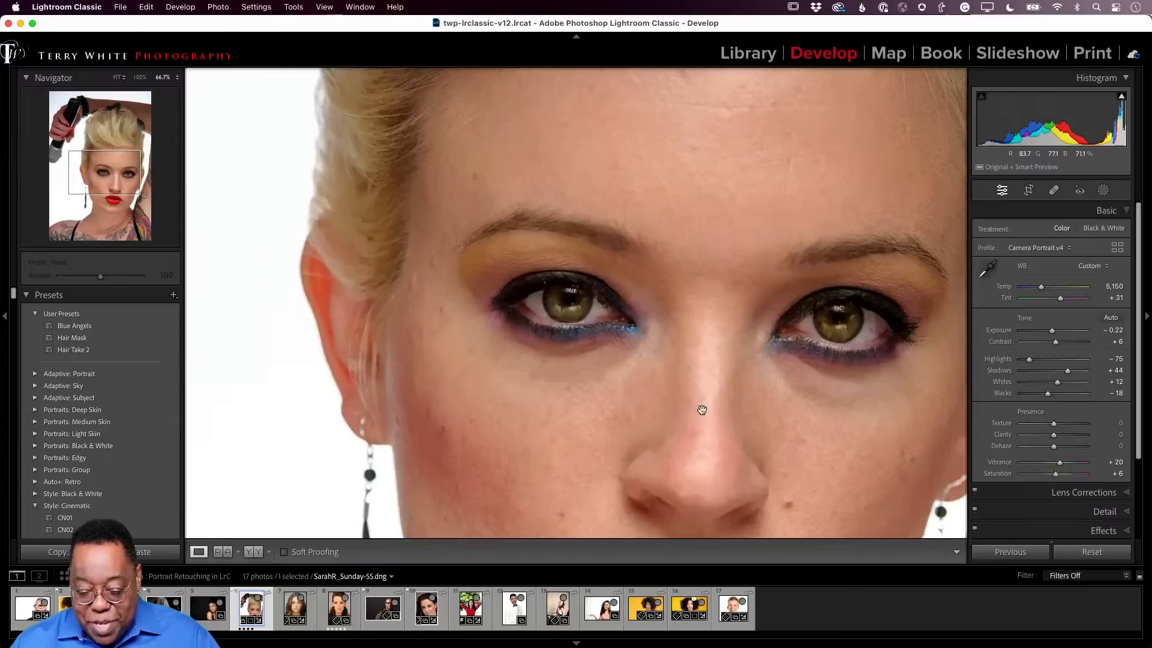
left_click_drag(790, 416, 663, 270)
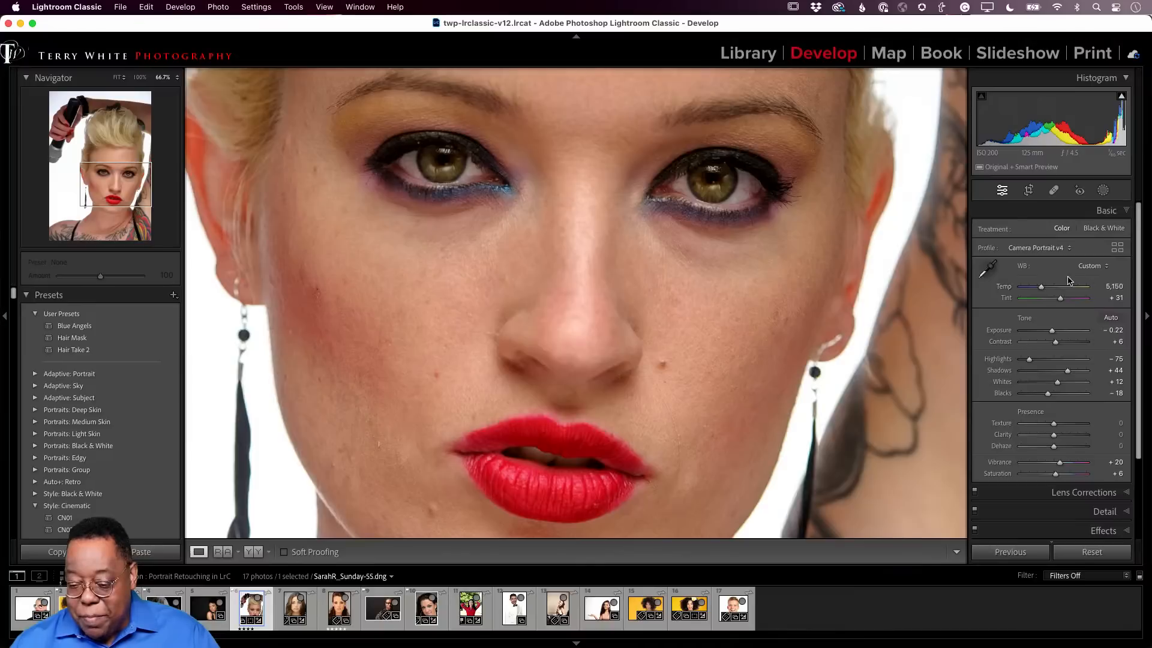
left_click(1102, 190)
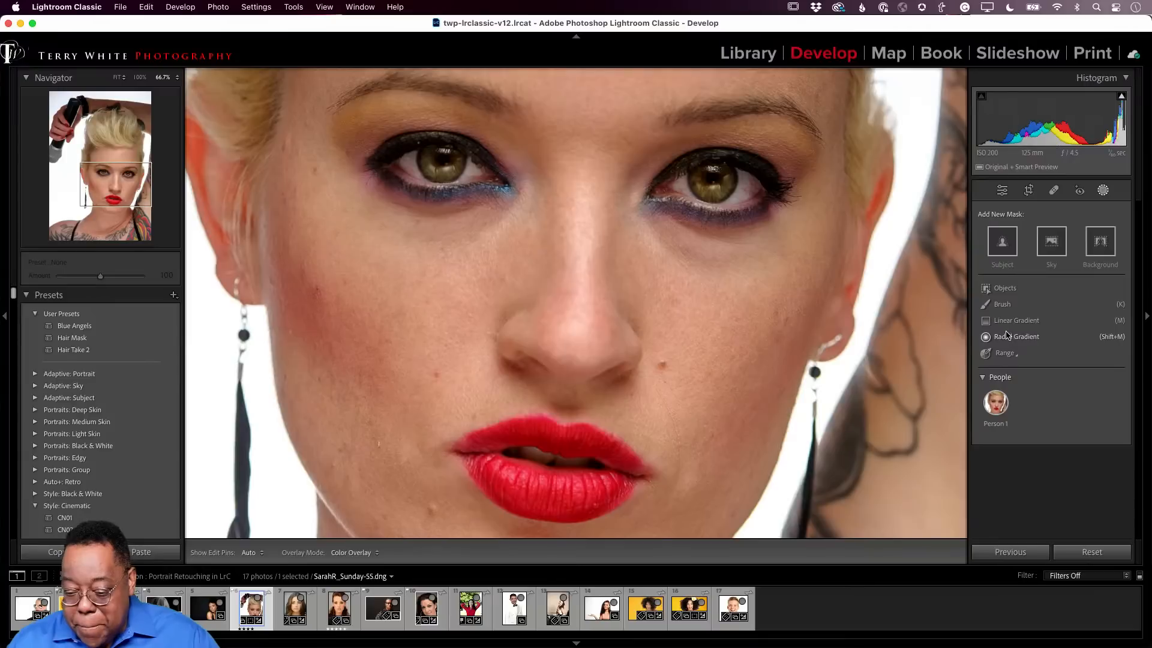
left_click(999, 404)
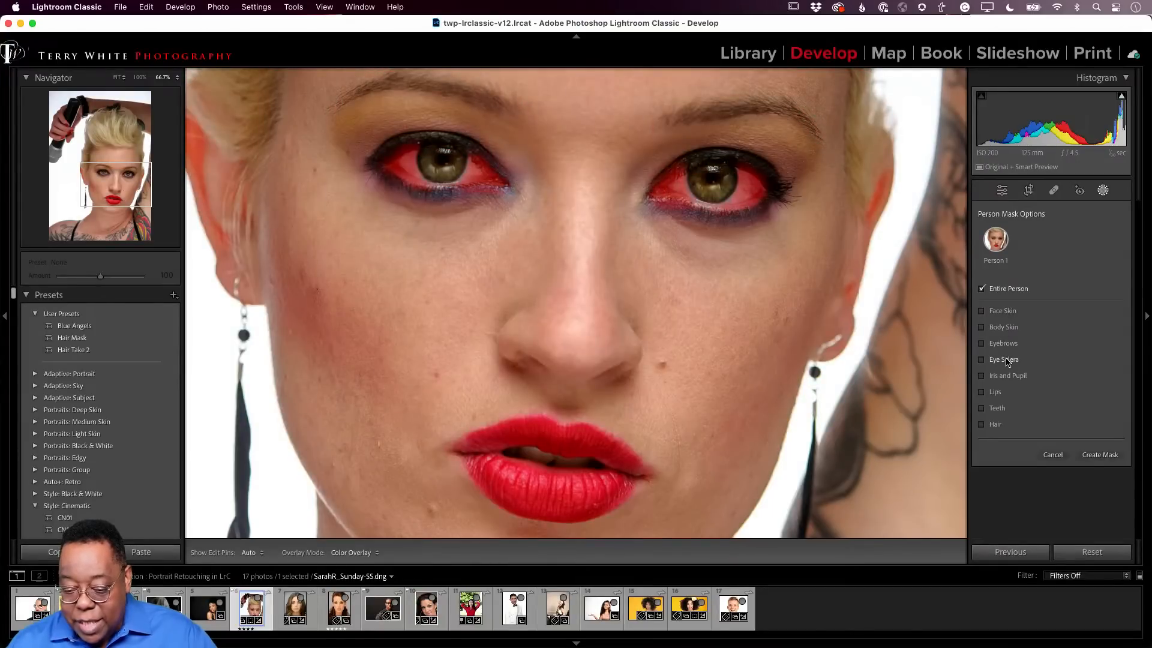
left_click(981, 360)
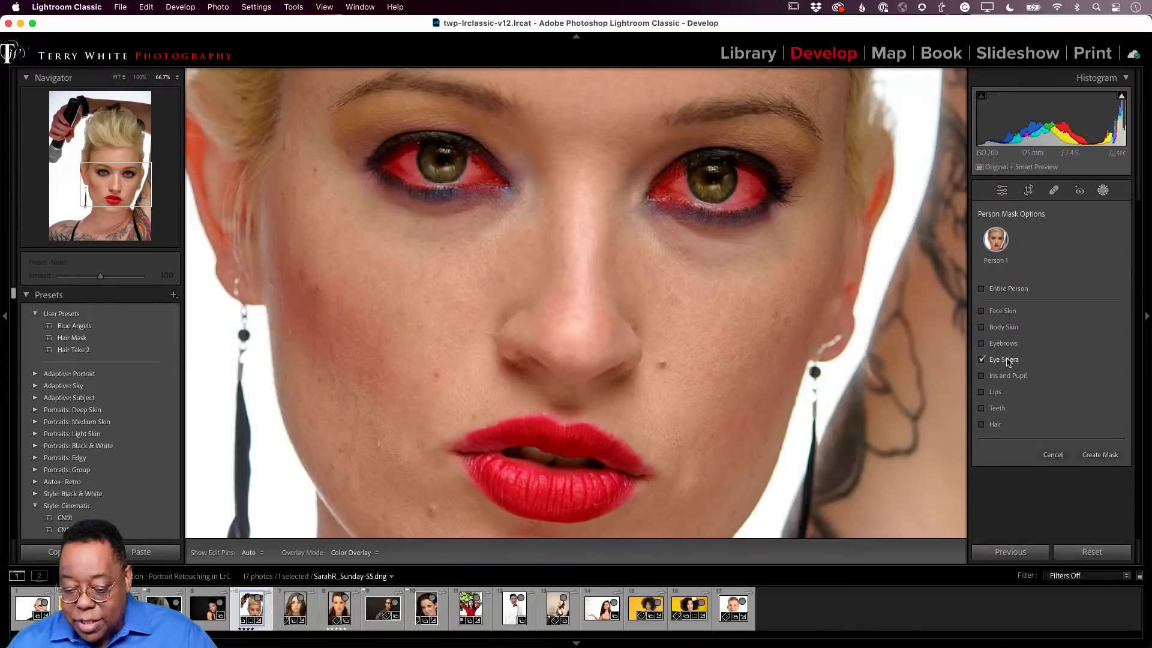
left_click(1094, 457)
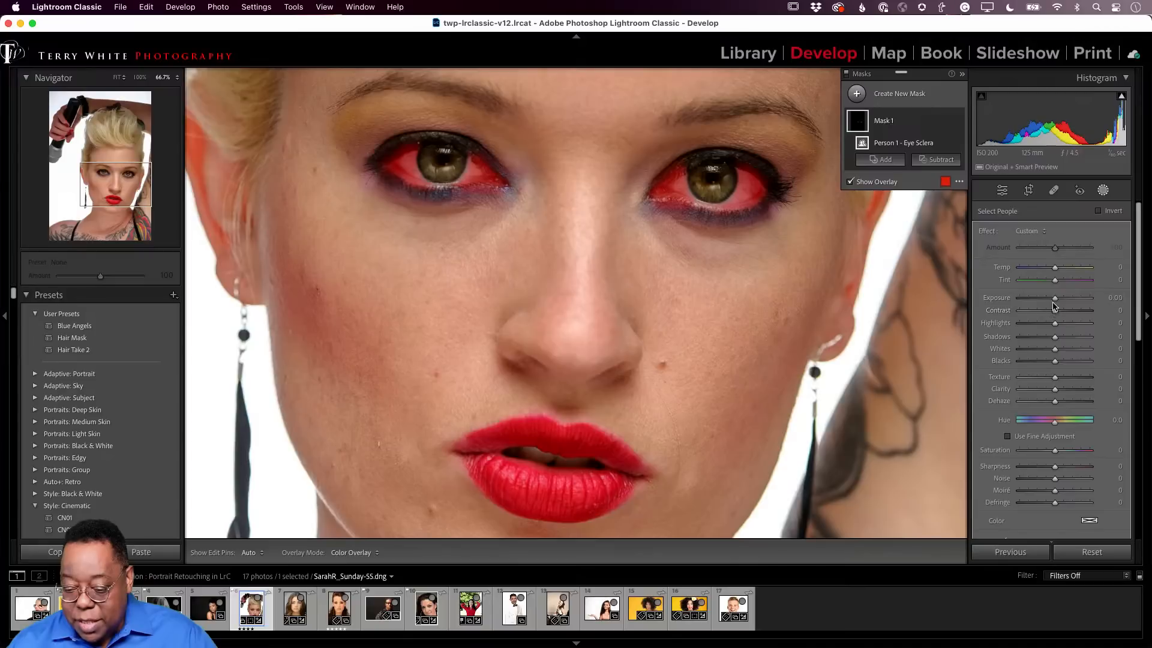
mouse_move(1055, 303)
left_mouse_down()
mouse_move(1086, 299)
mouse_move(1061, 301)
left_mouse_up()
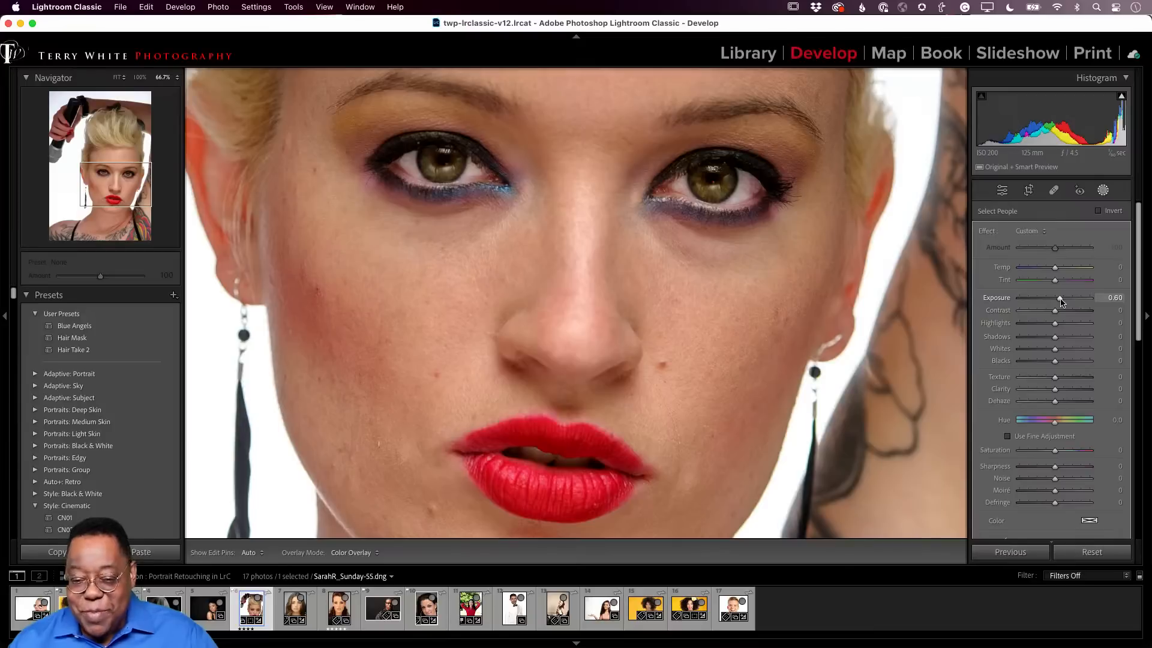
left_click_drag(1061, 301, 1059, 302)
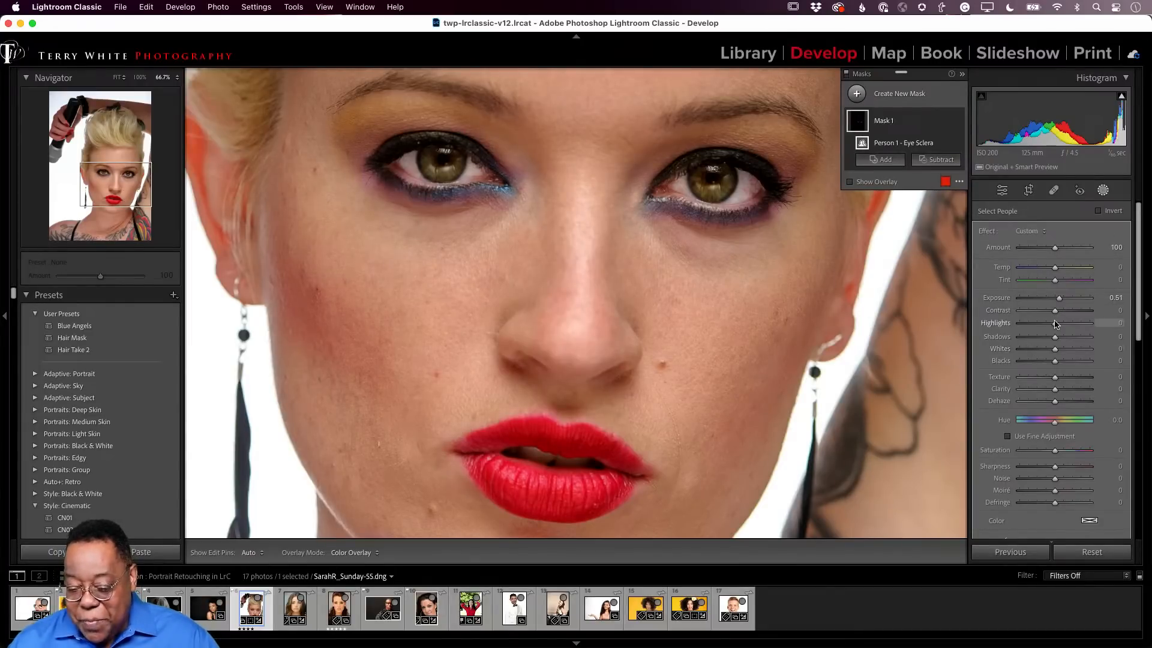
double_click(1056, 303)
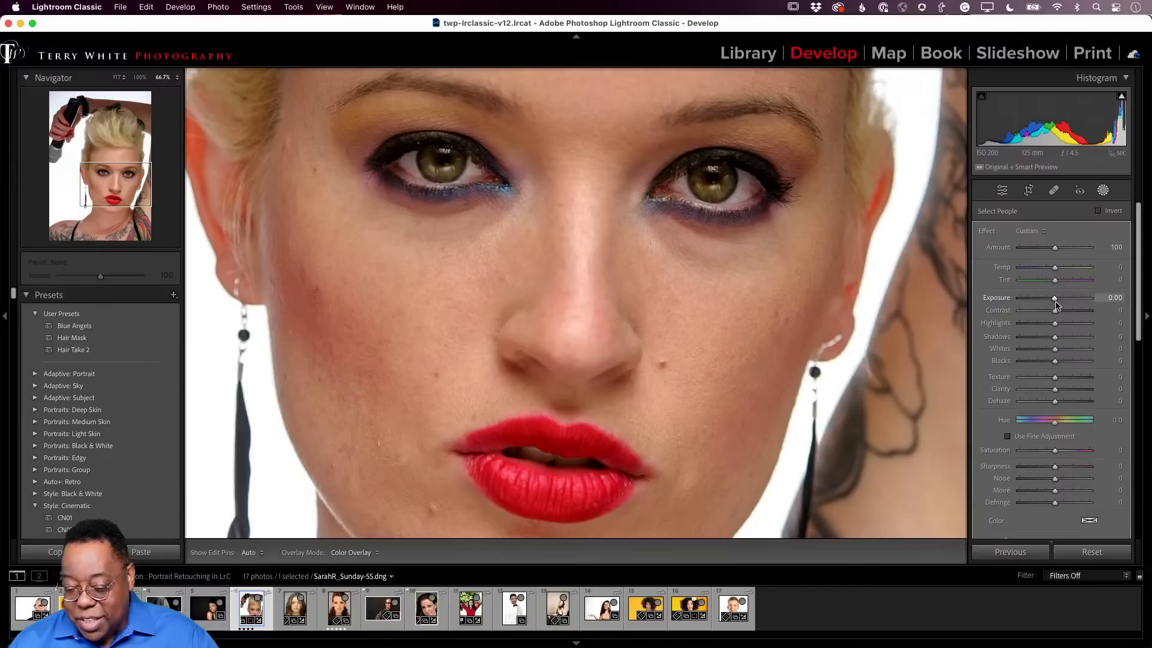
Brighten and whiten the eye sclera mask with exposure 0.46 and saturation -52
left_click_drag(1057, 306, 1062, 306)
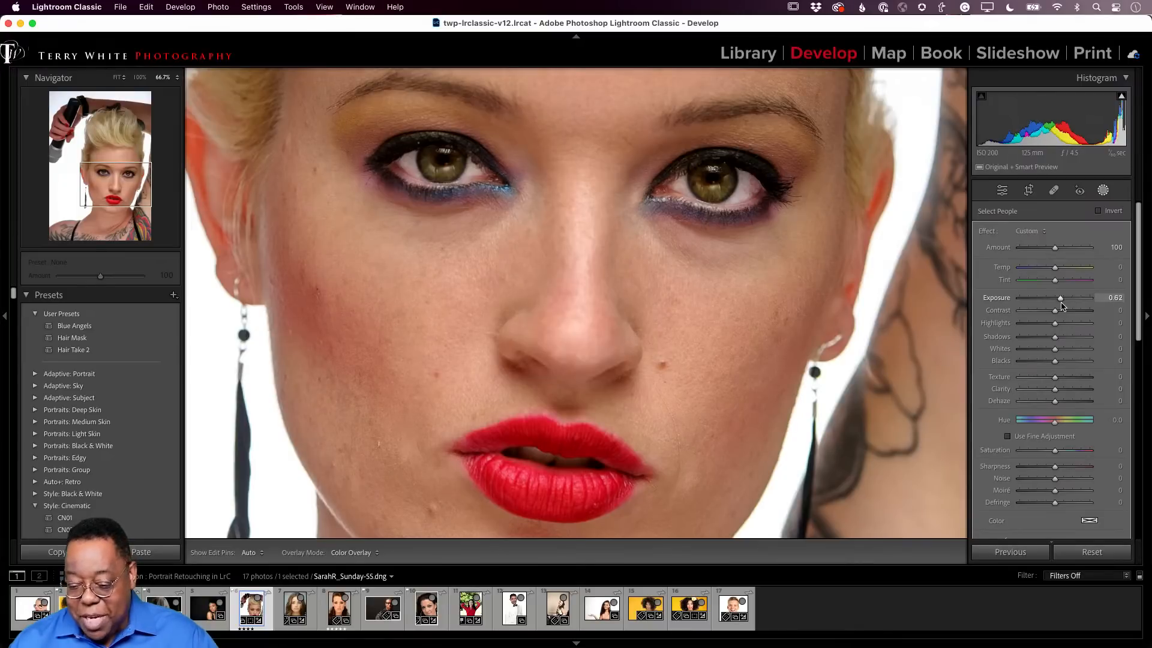
left_click_drag(1062, 305, 1061, 307)
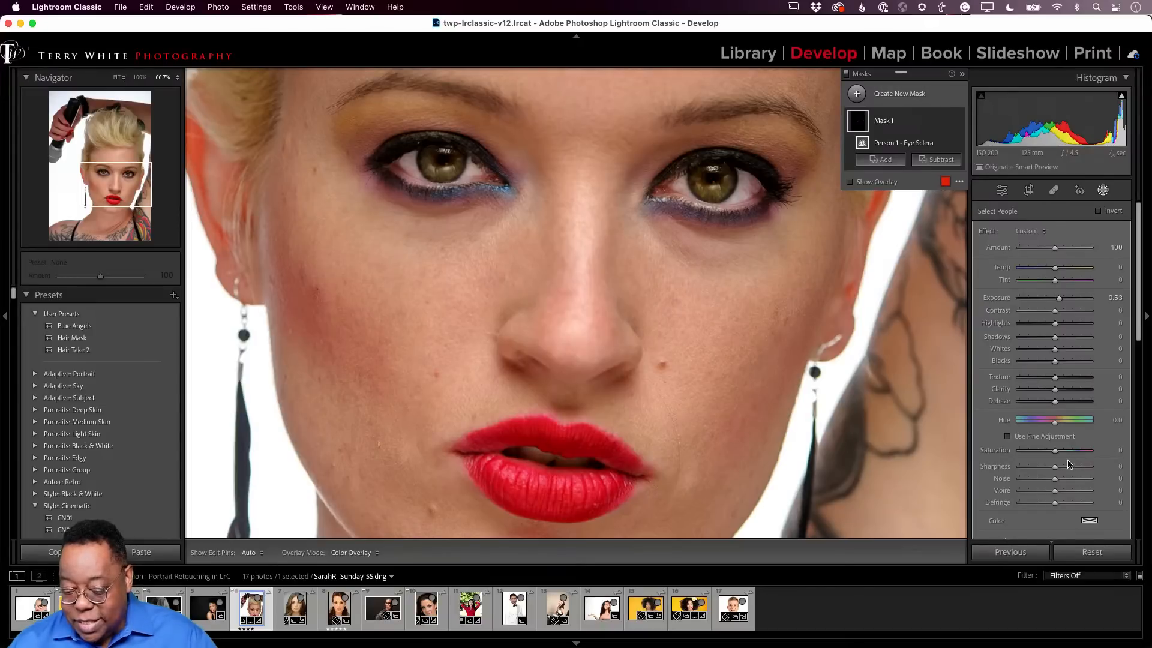
left_click_drag(1056, 455, 1038, 458)
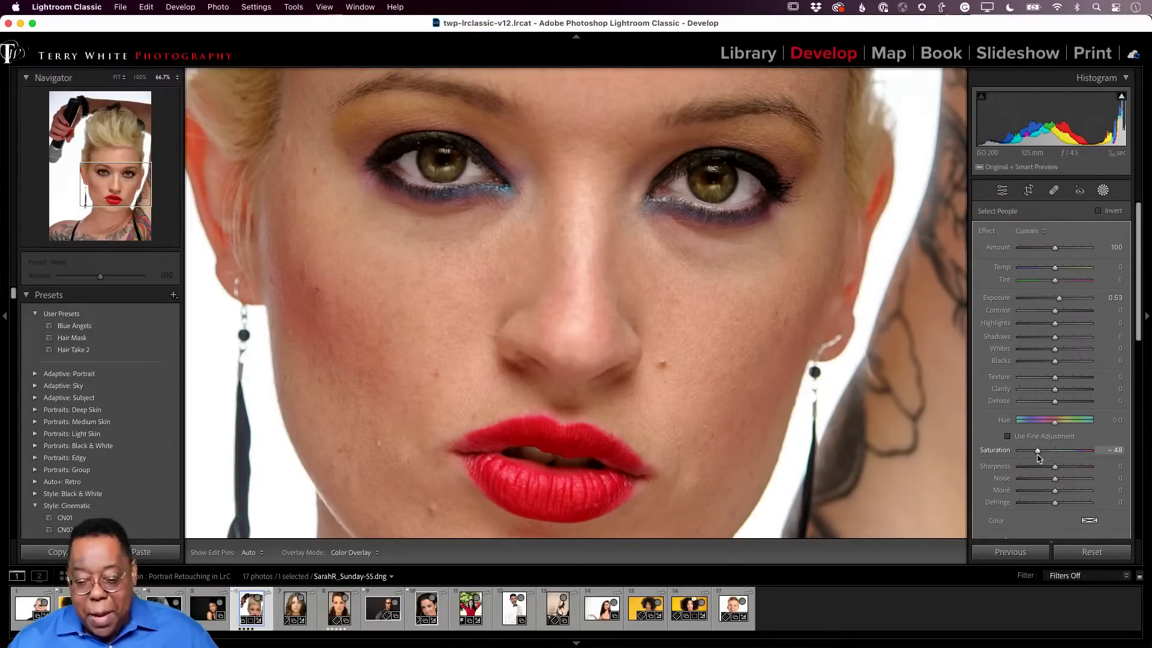
left_click_drag(1038, 458, 1035, 457)
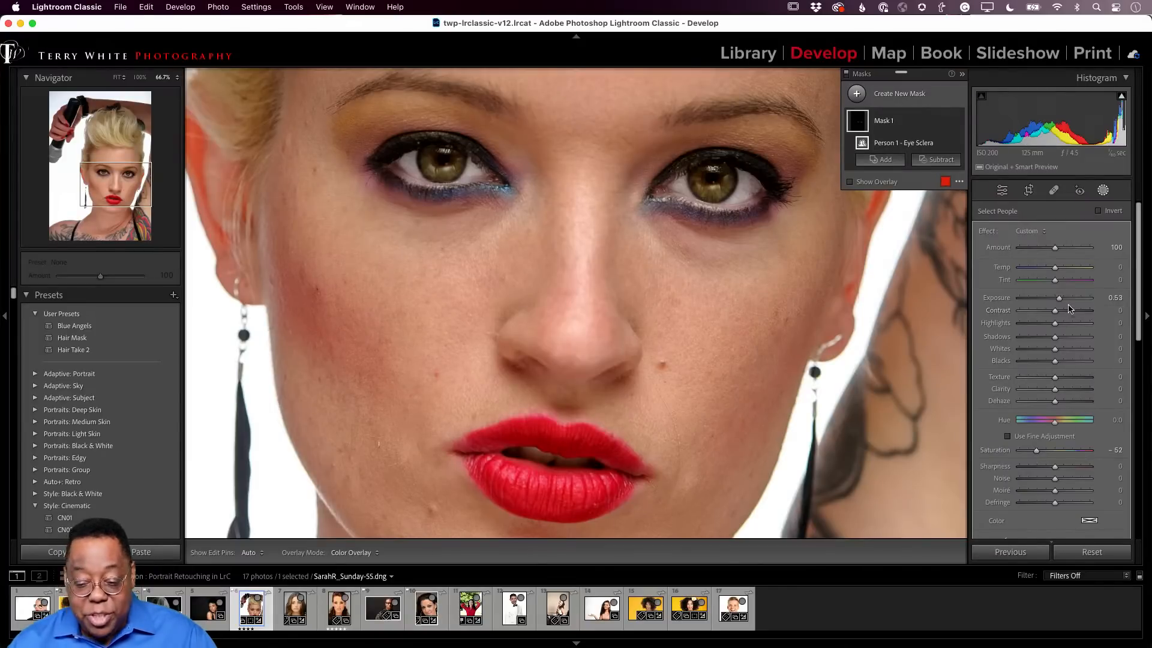
left_click_drag(1060, 300, 1061, 300)
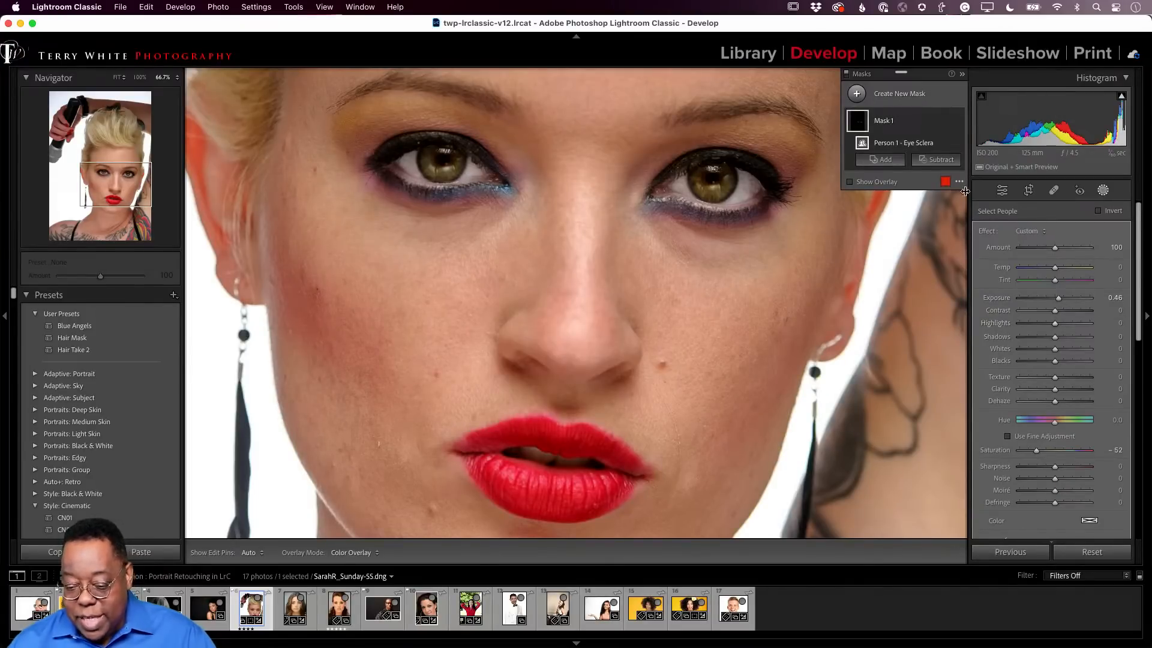
Add a new people mask covering only the woman's iris and pupil
left_click(857, 95)
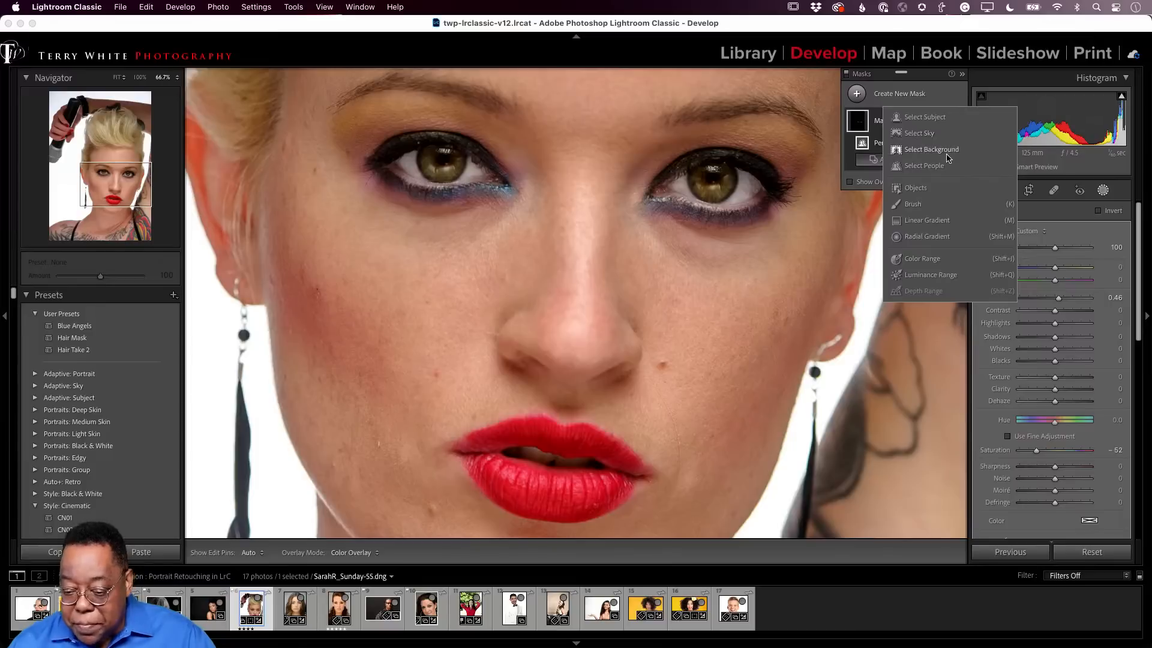
left_click(925, 166)
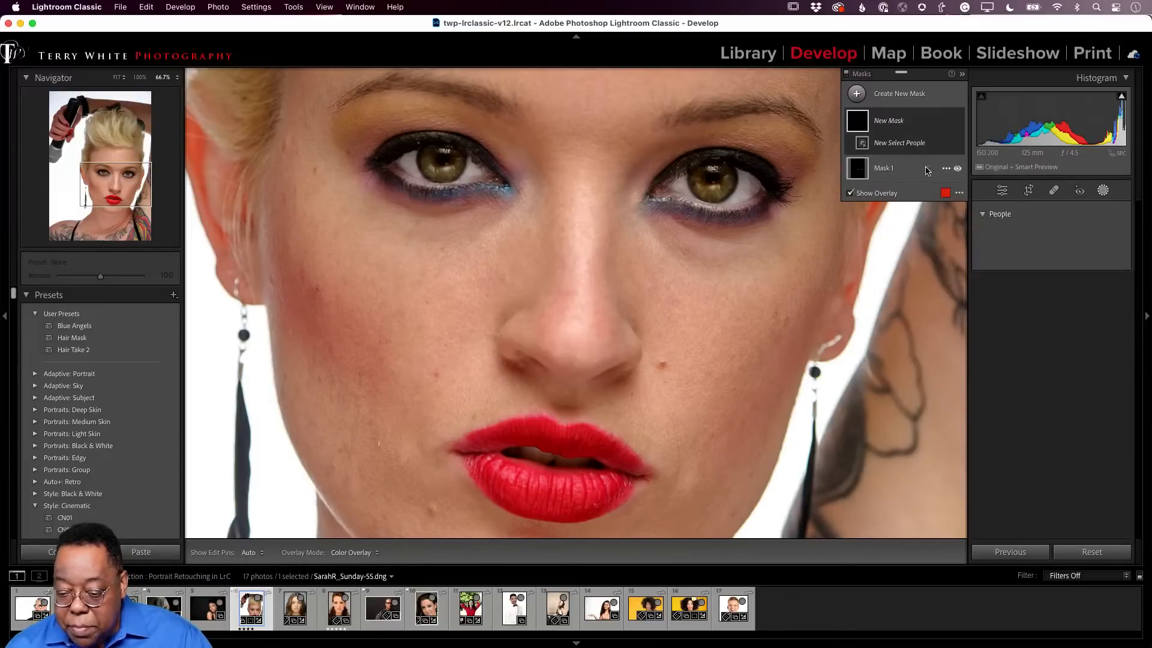
left_click(994, 240)
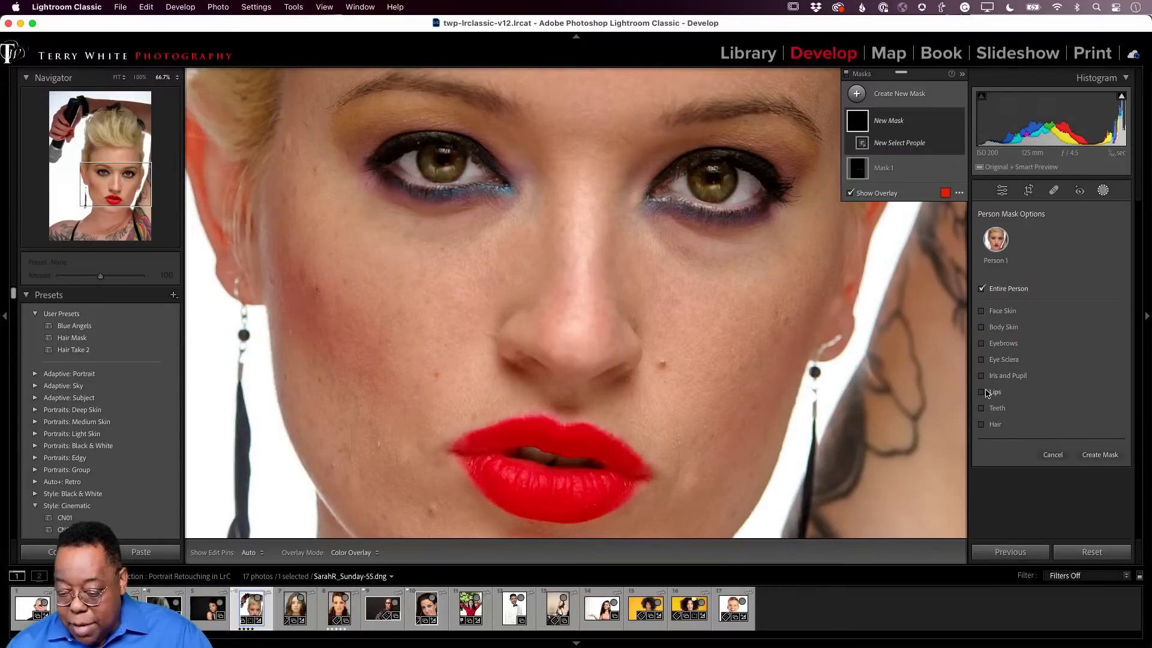
left_click(982, 376)
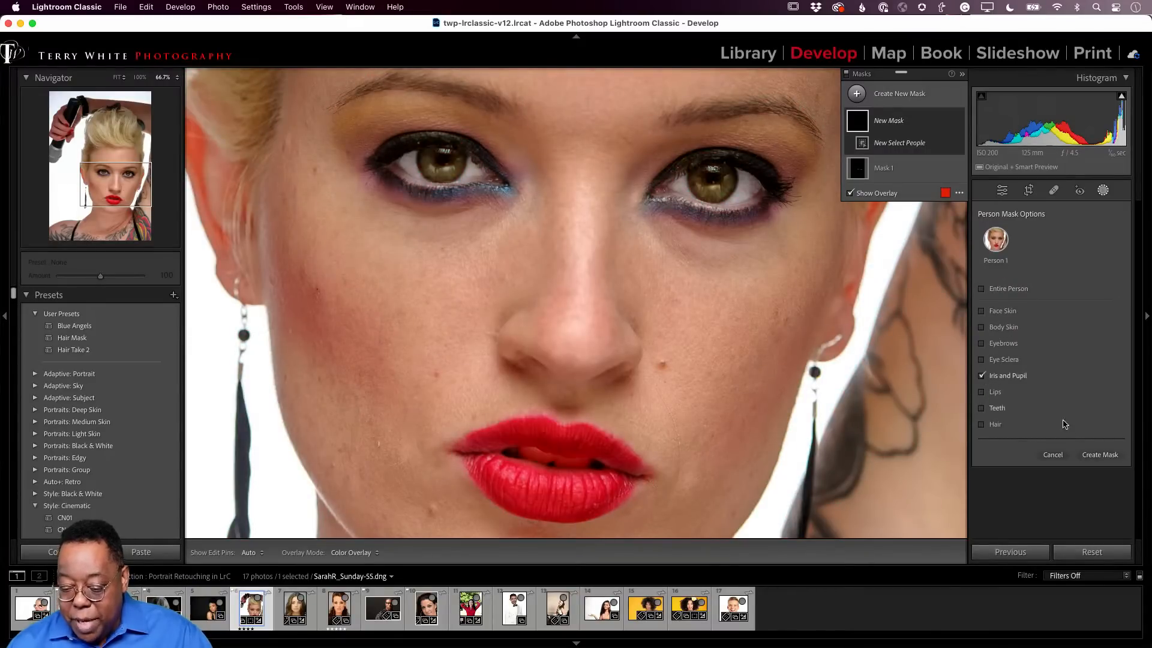
left_click(1099, 454)
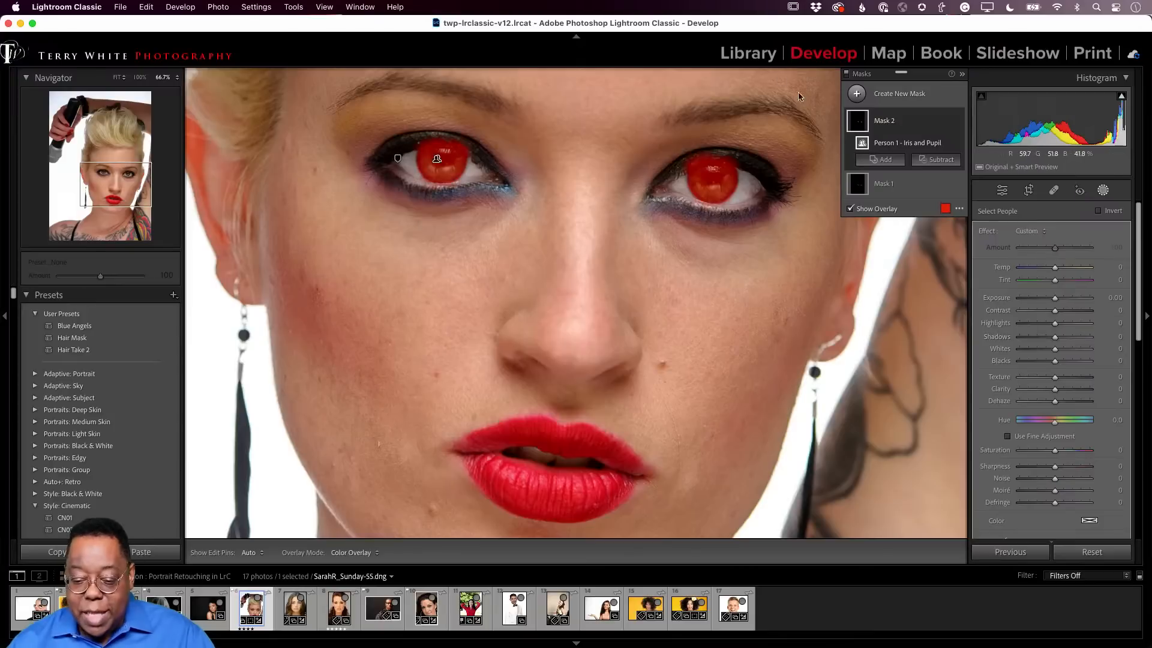
Rename the sclera mask as Eye Sclera and the iris and pupil mask as Pupil
double_click(885, 184)
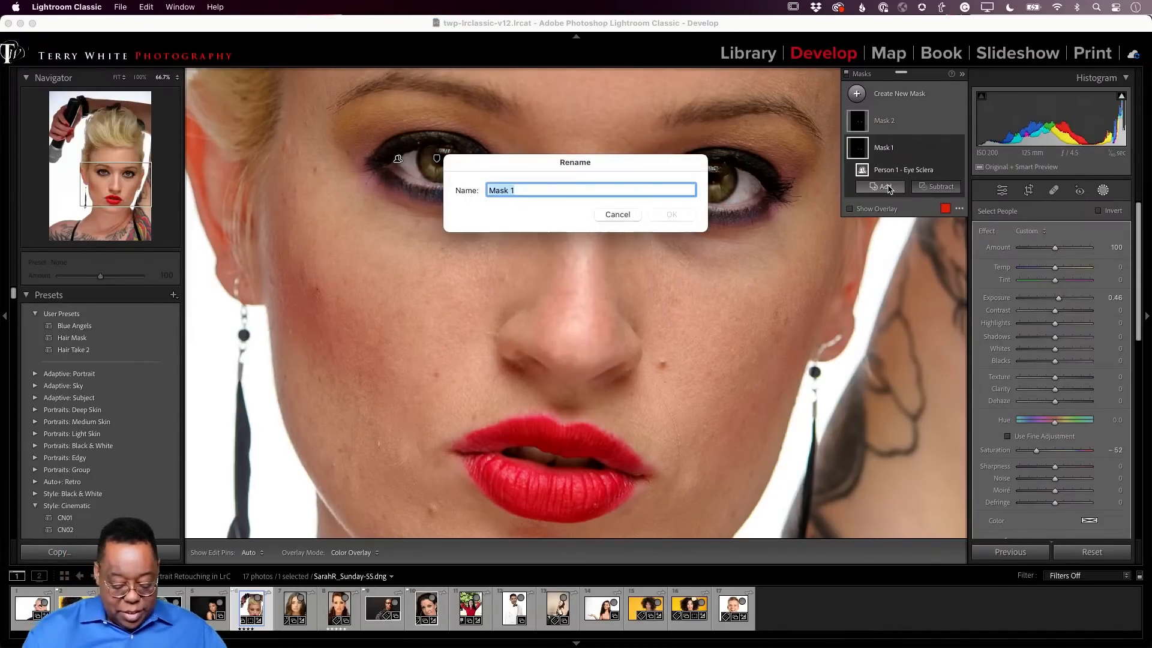
type("Eye Sclera")
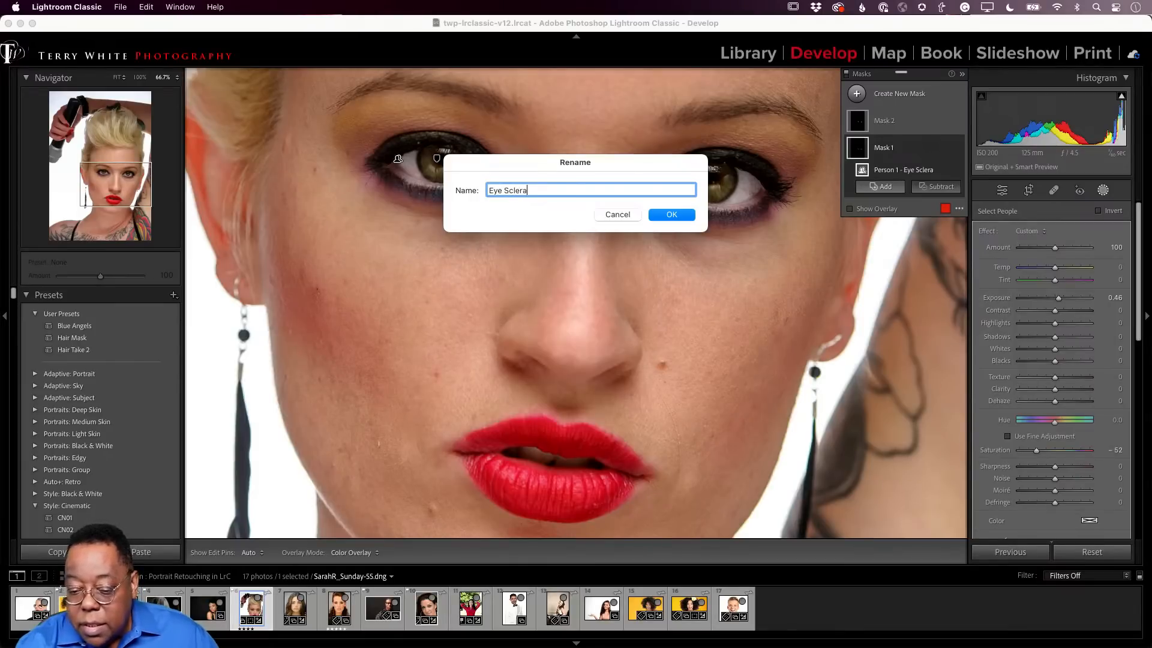
key("Return")
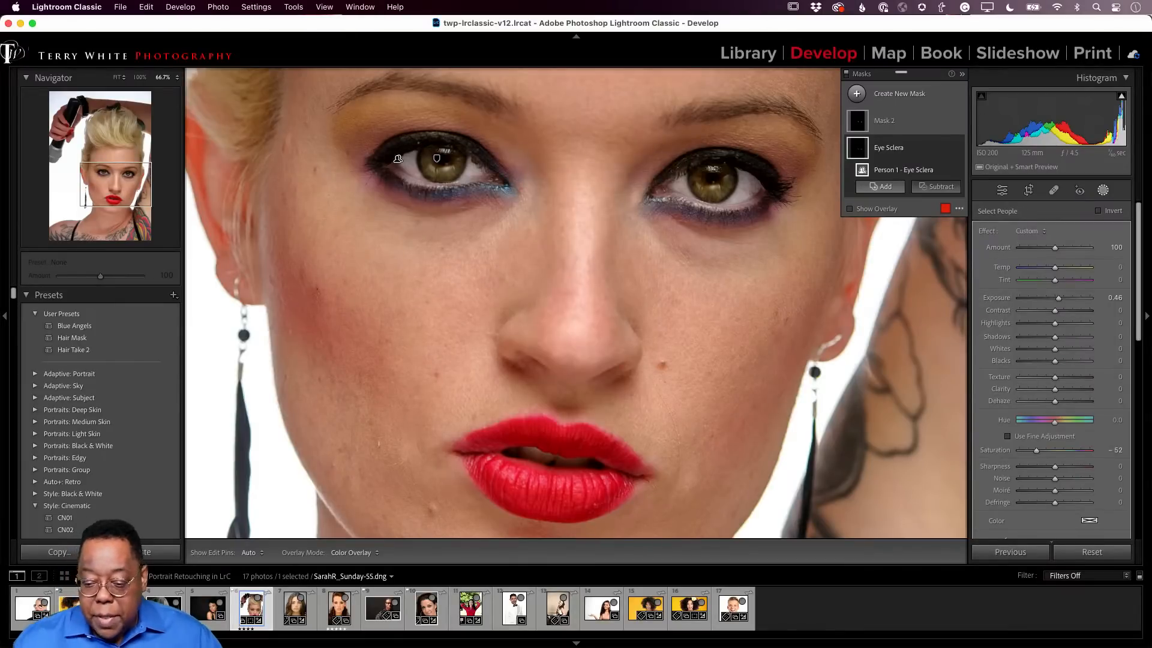
double_click(887, 120)
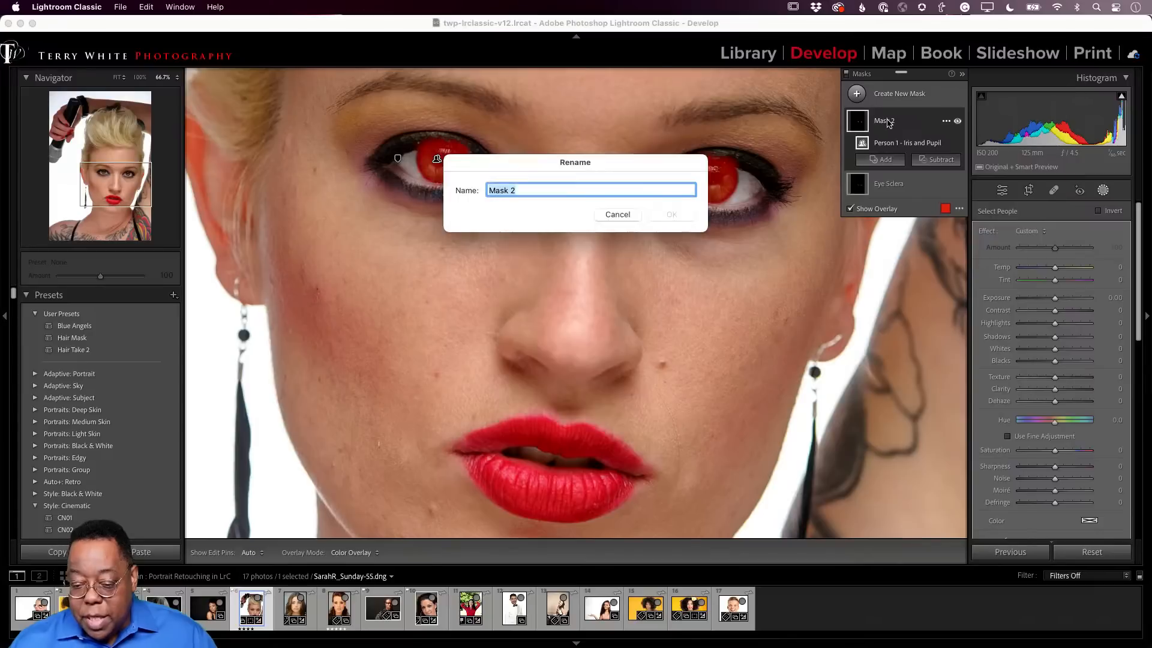
type("Pupi")
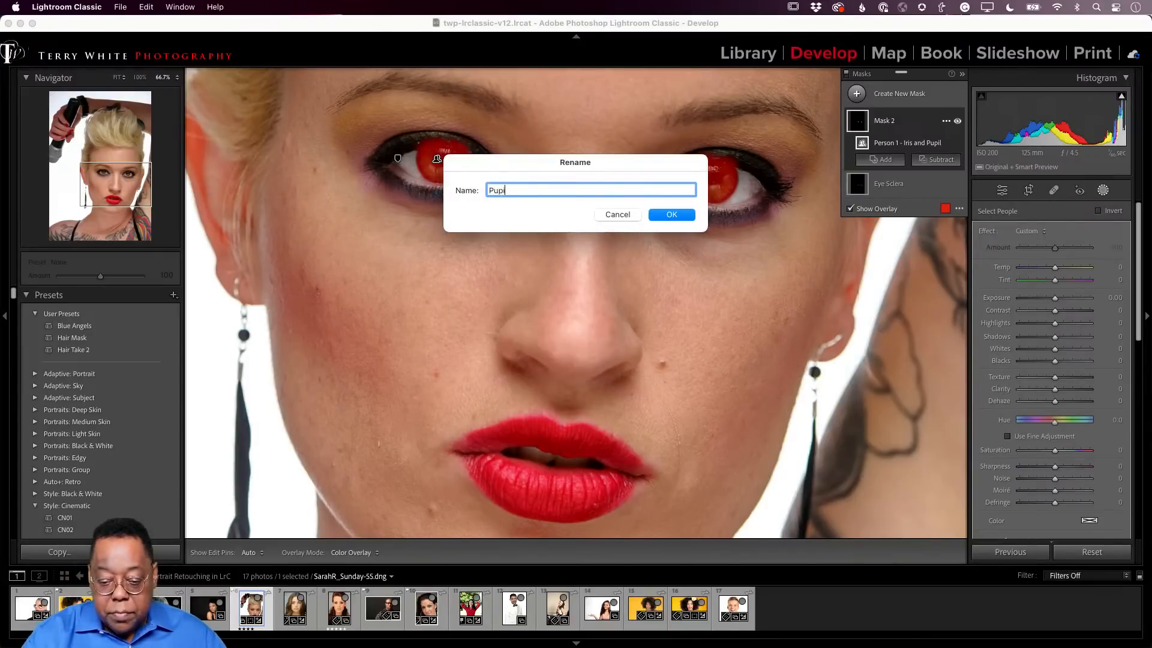
type("l")
key("Return")
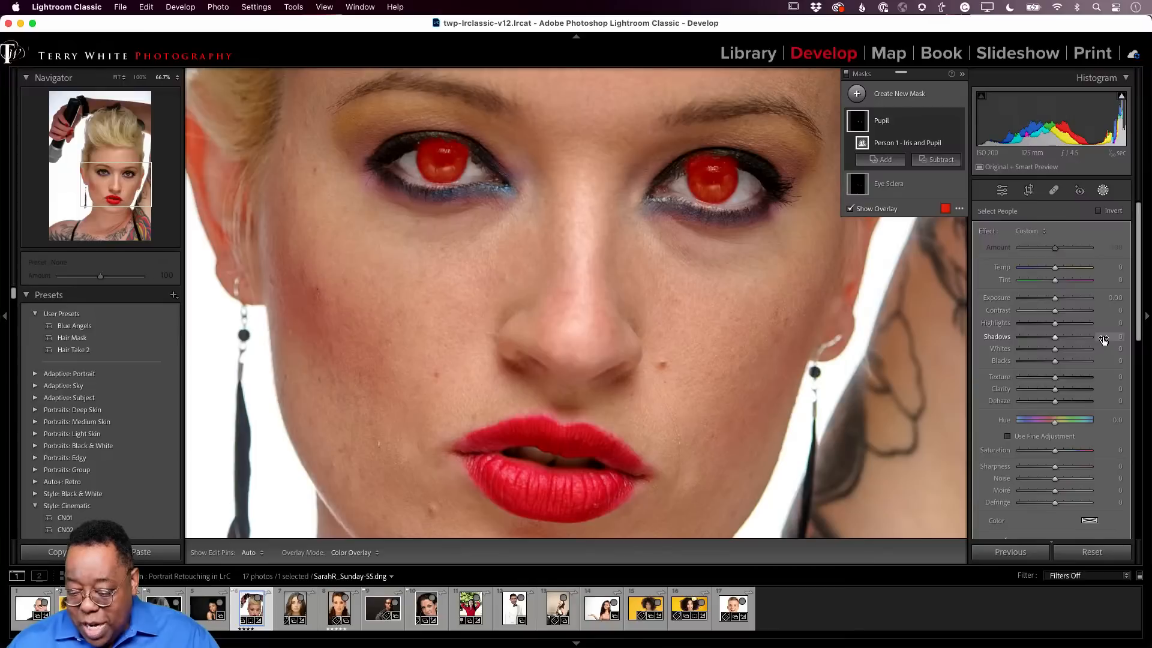
Set the Pupil mask's sharpness to 39 and its texture to 29
scroll(1078, 363, "down", 5)
scroll(1078, 364, "down", 6)
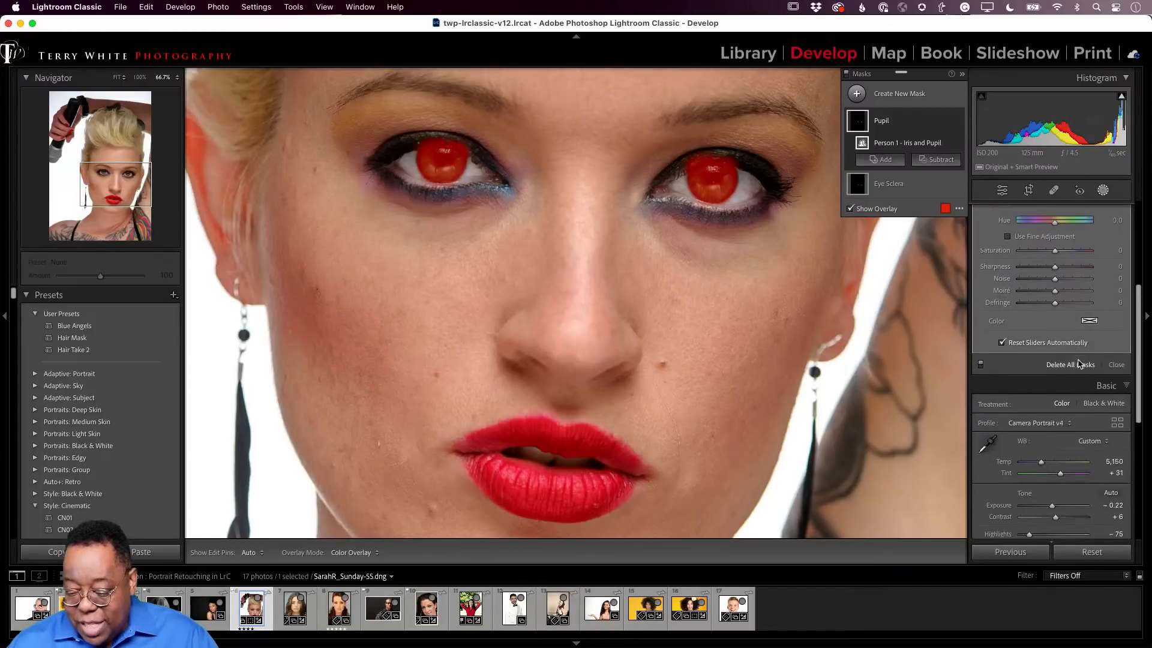
scroll(1077, 364, "up", 5)
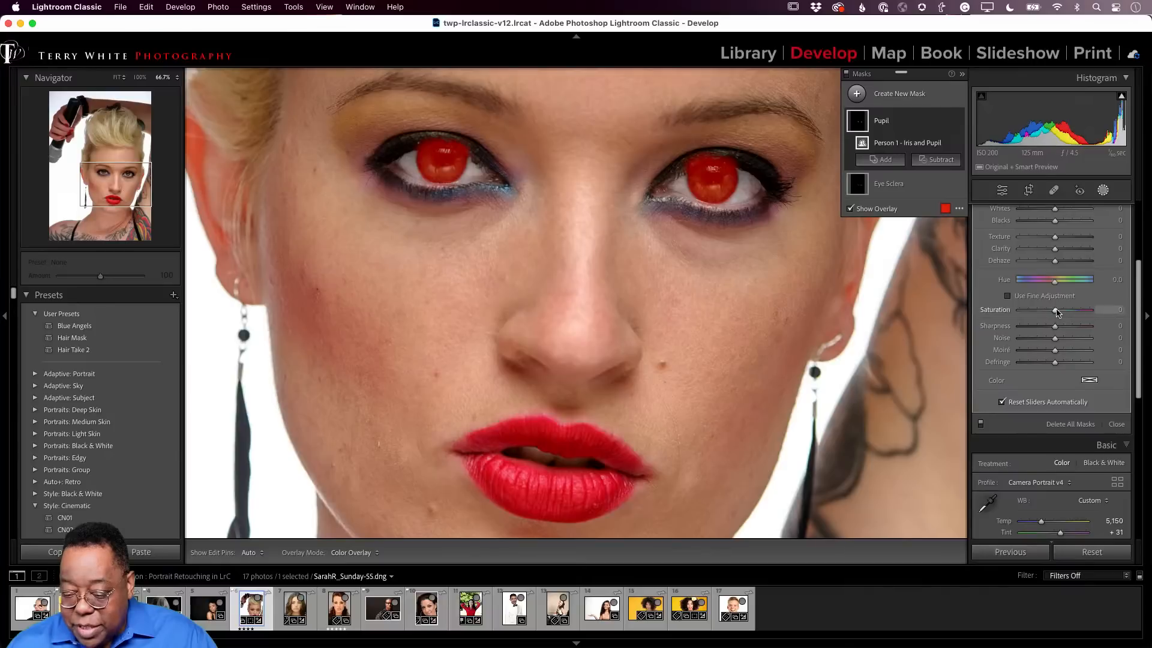
left_click_drag(1055, 325, 958, 336)
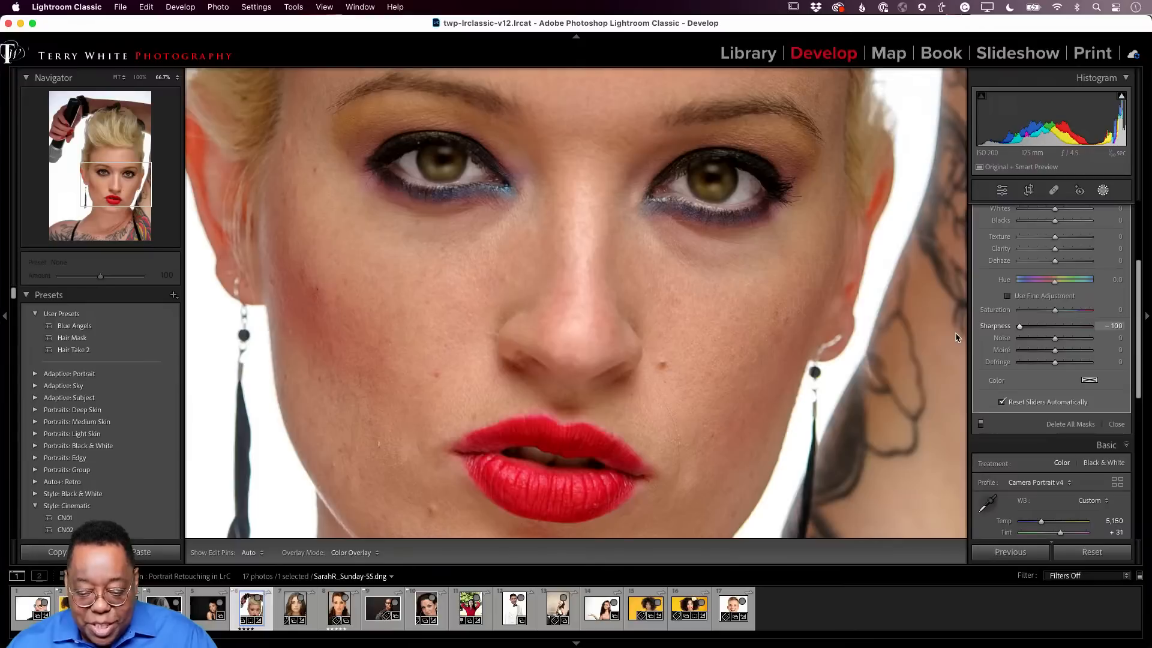
left_click_drag(958, 333, 1143, 329)
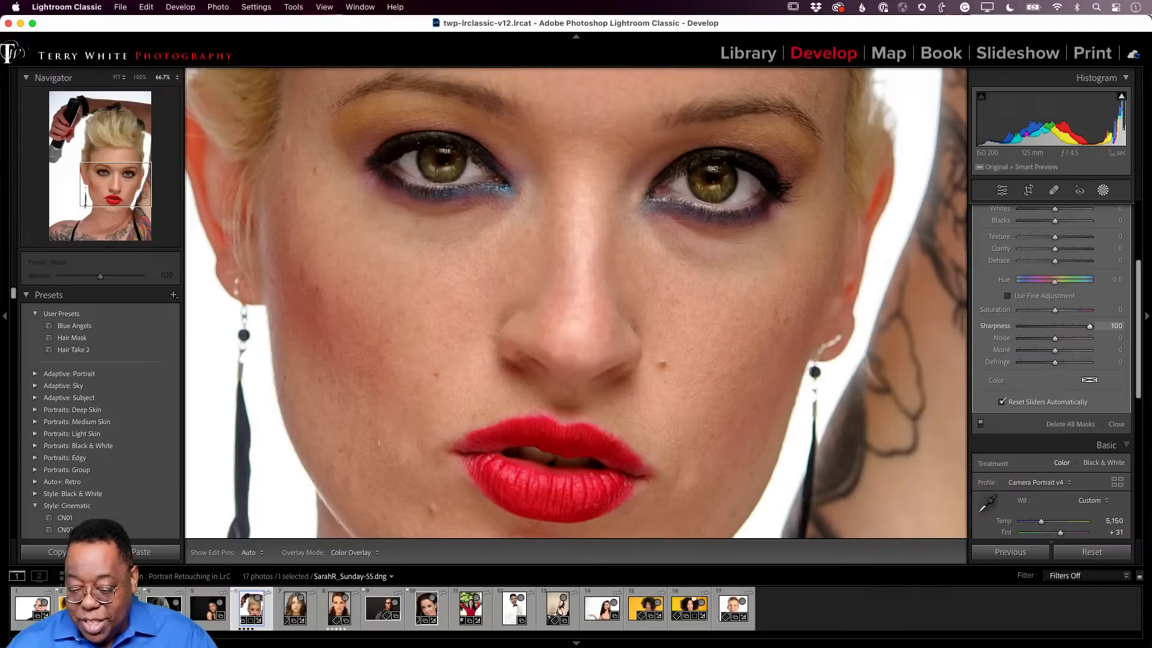
left_click_drag(1124, 334, 1069, 336)
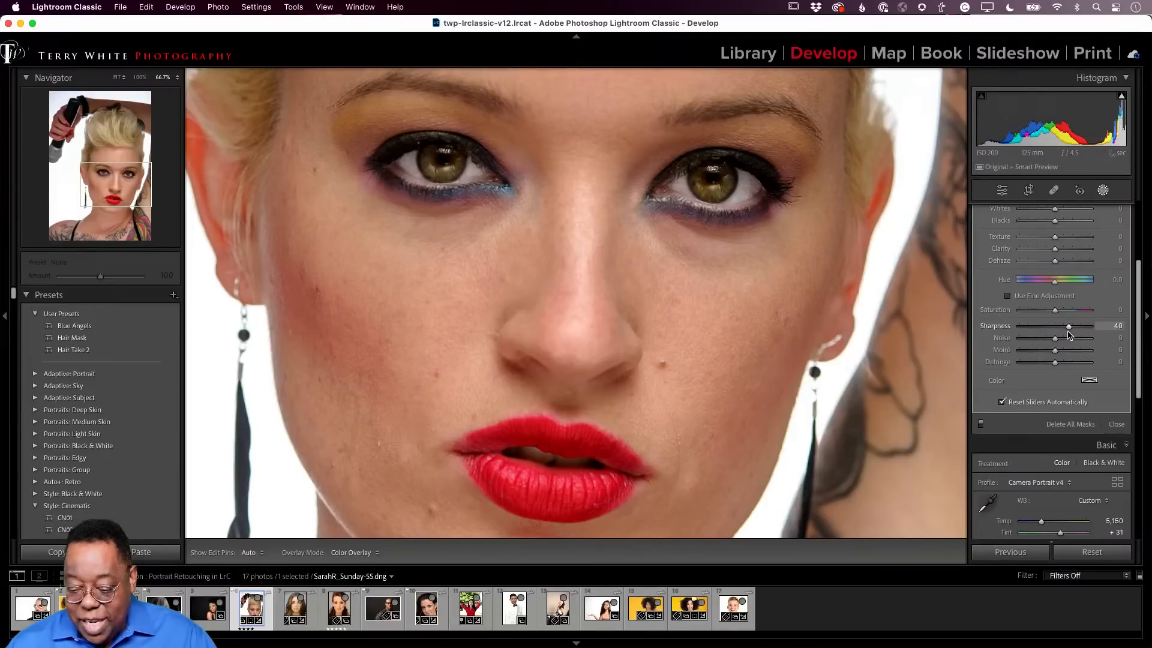
left_click_drag(1068, 334, 1068, 334)
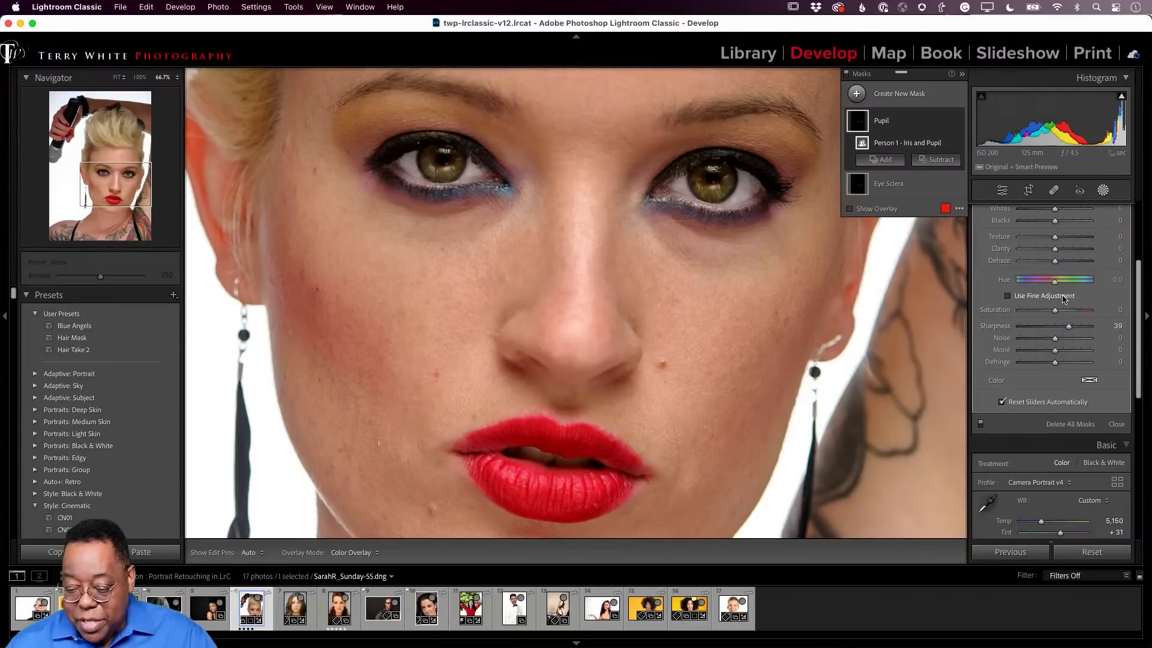
scroll(1060, 302, "up", 2)
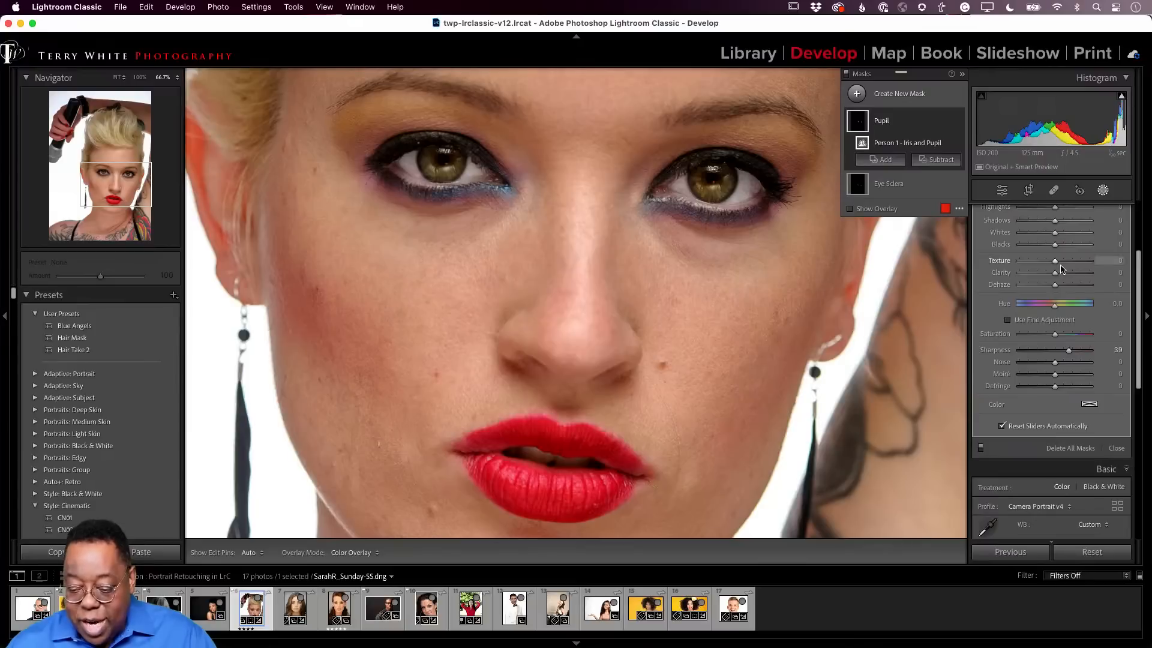
mouse_move(1058, 267)
left_mouse_down()
mouse_move(1092, 266)
mouse_move(1054, 278)
left_mouse_up()
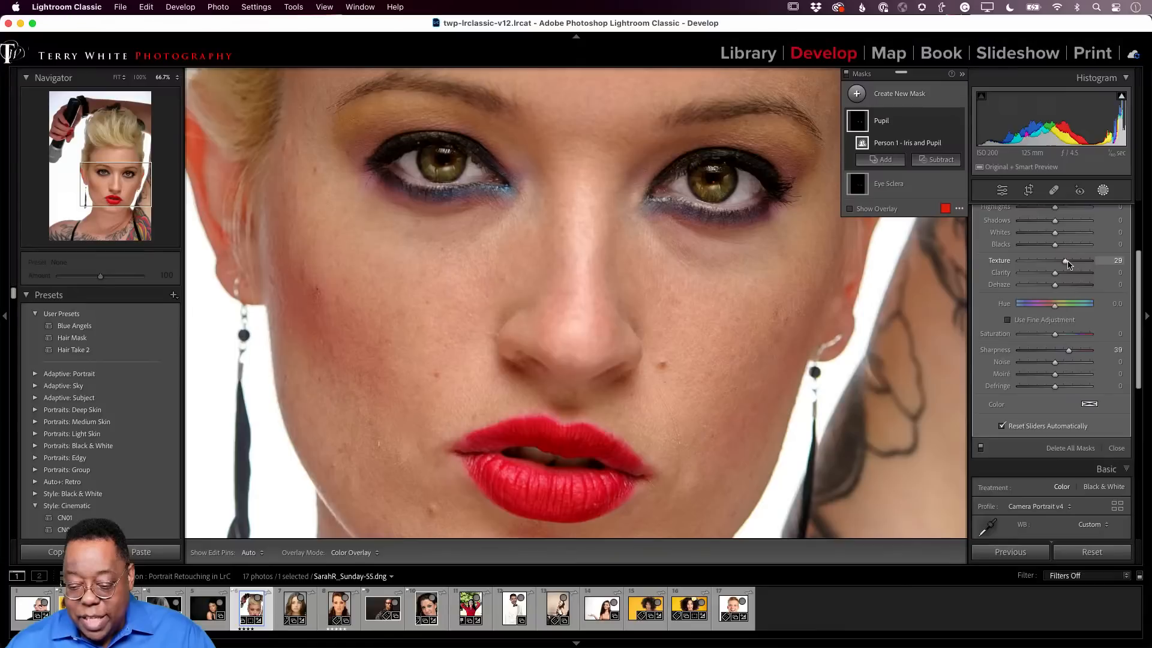
Reduce the Pupil mask's effect by setting its texture to 20 and its sharpness to 26
left_click_drag(1065, 264, 1060, 266)
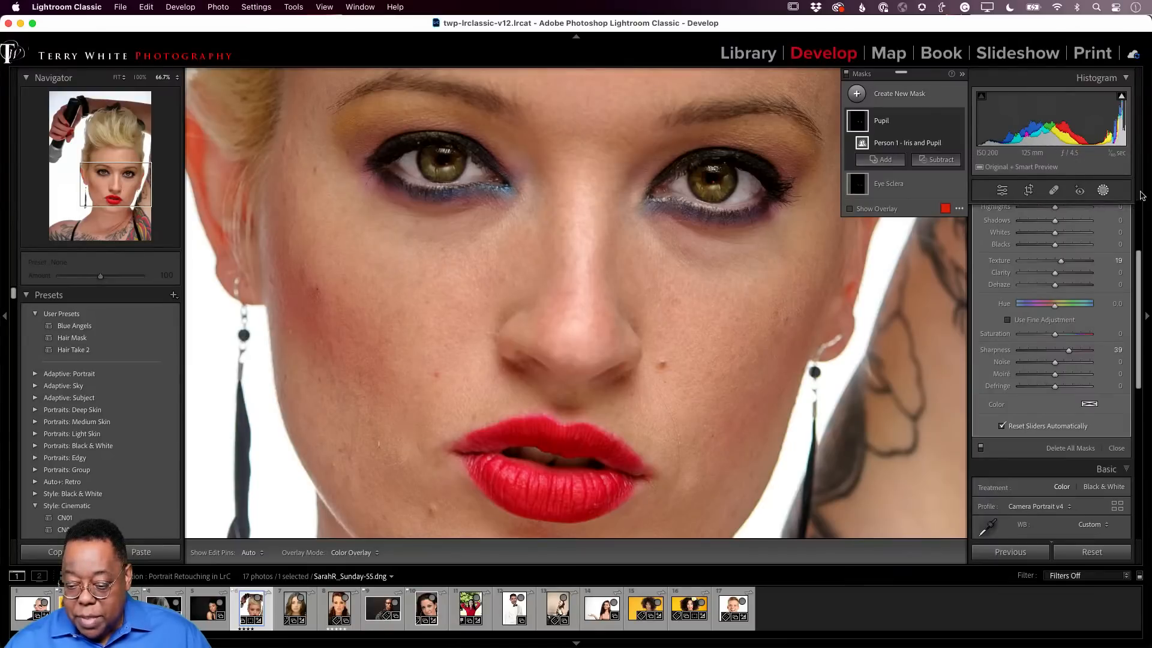
left_click(1104, 191)
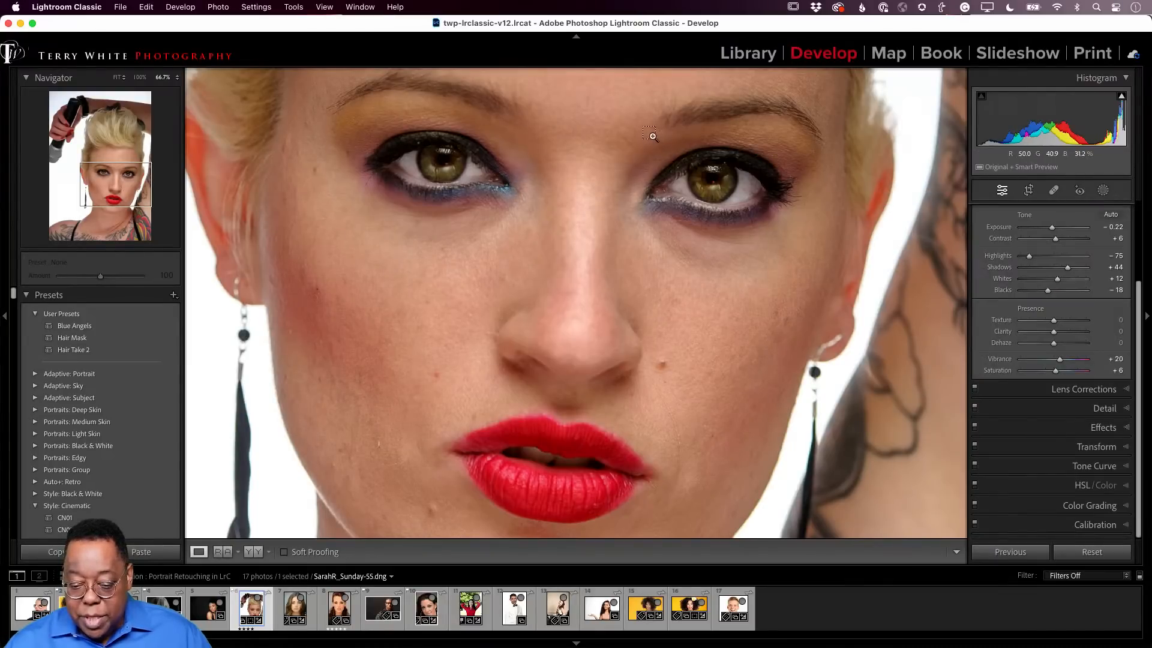
left_click_drag(651, 135, 807, 268)
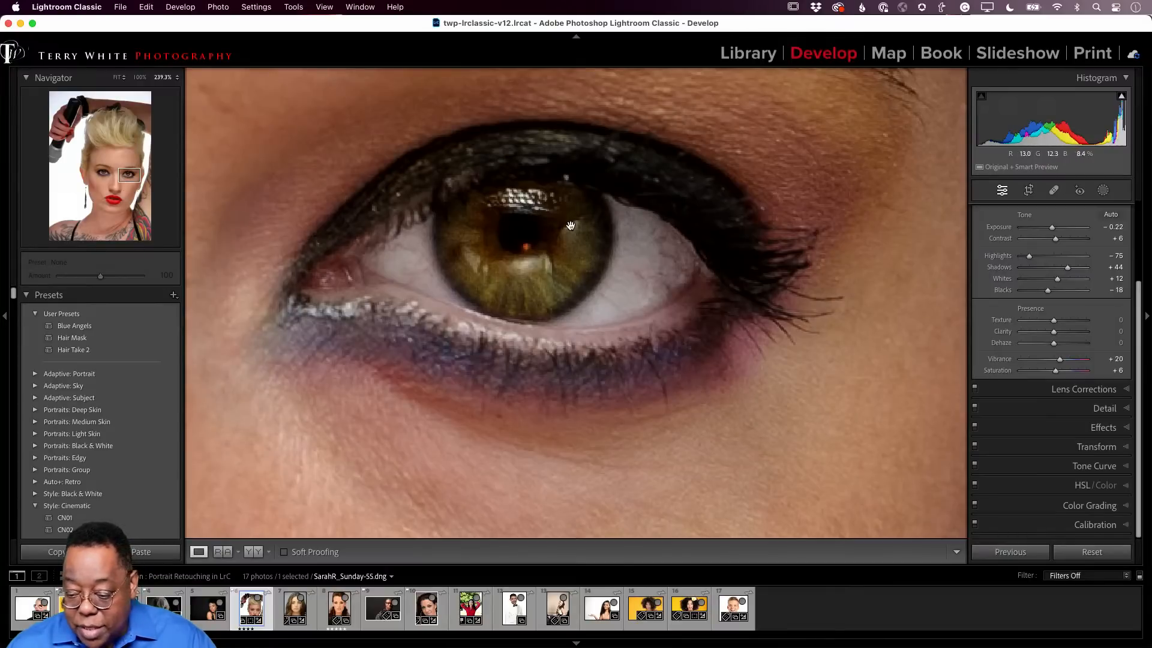
left_click(1102, 191)
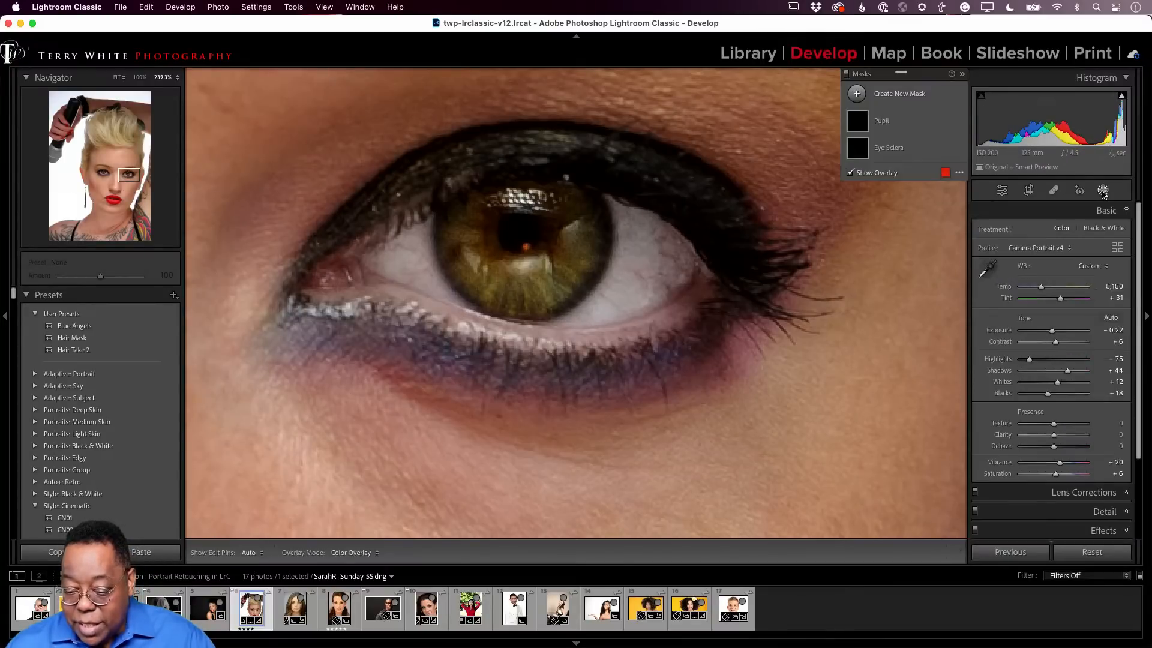
left_click(892, 129)
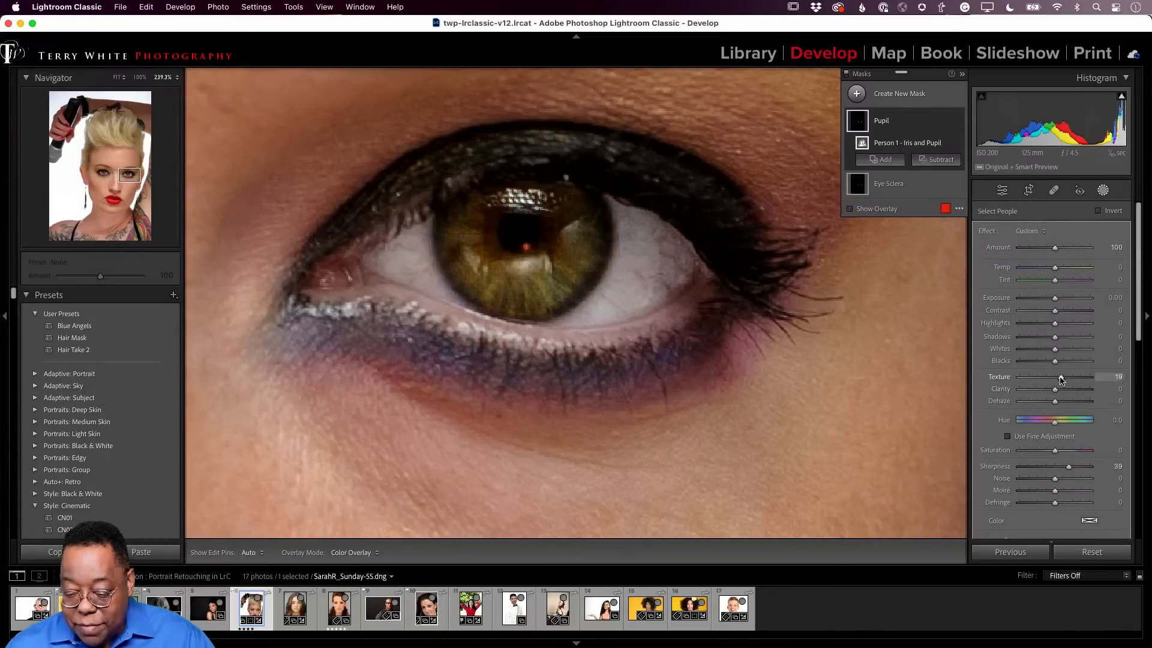
mouse_move(1061, 377)
left_mouse_down()
mouse_move(1017, 379)
mouse_move(1074, 376)
mouse_move(1062, 378)
left_mouse_up()
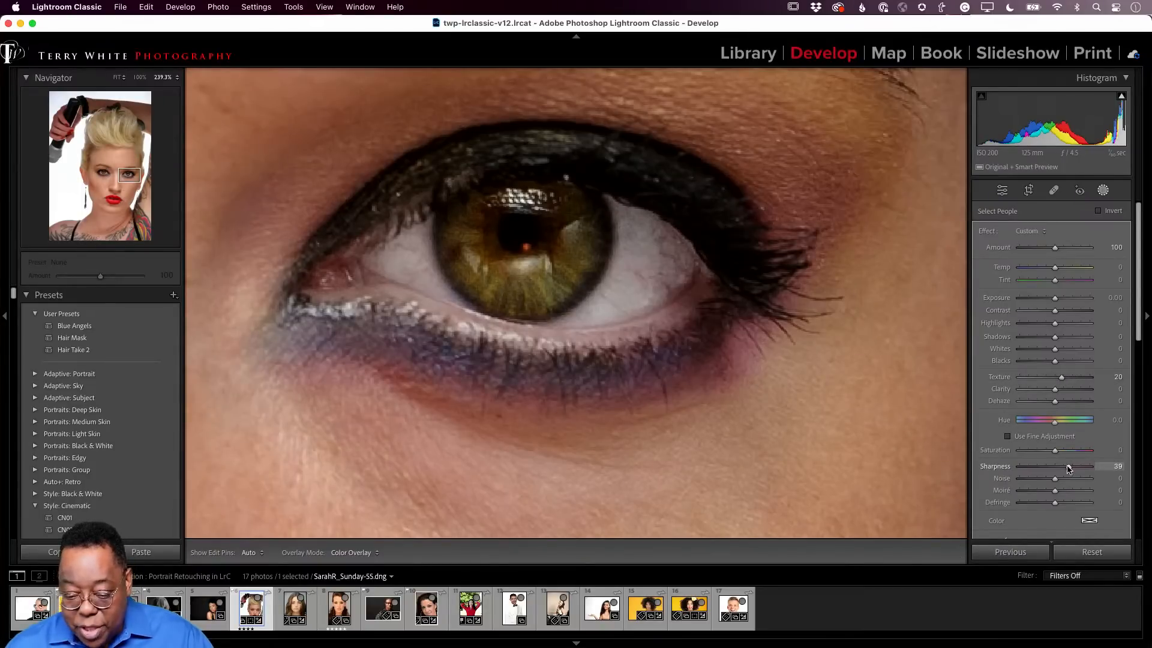
left_click_drag(1067, 469, 1063, 468)
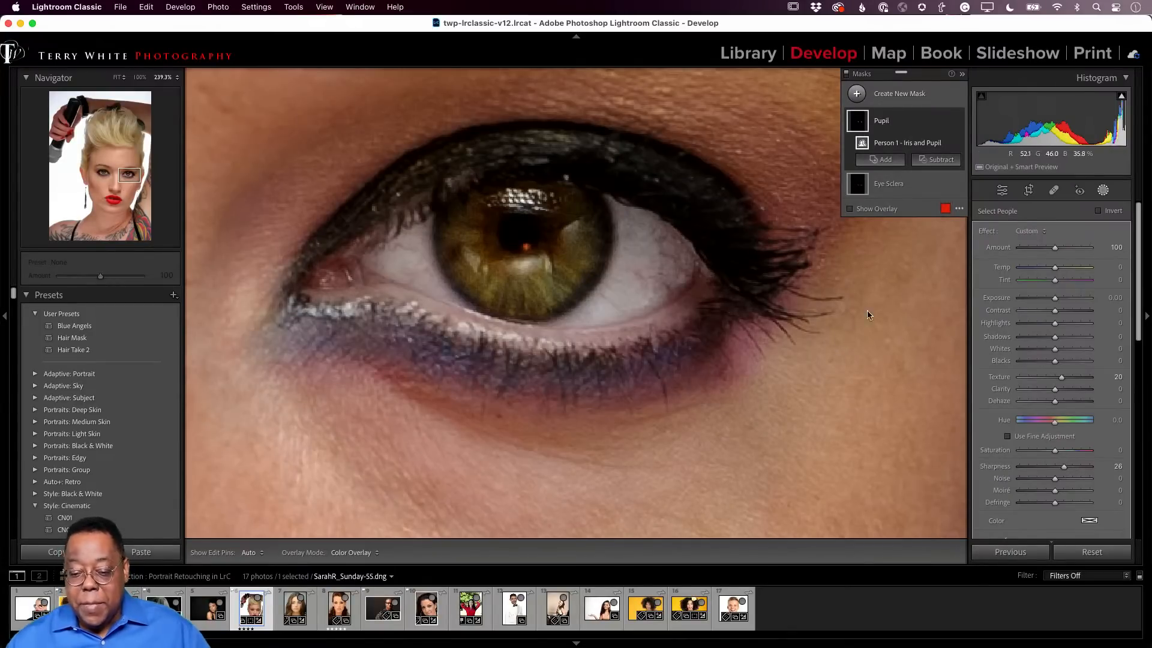
left_click(1102, 190)
Compare the whole portrait before and after the edits several times
left_click(806, 294)
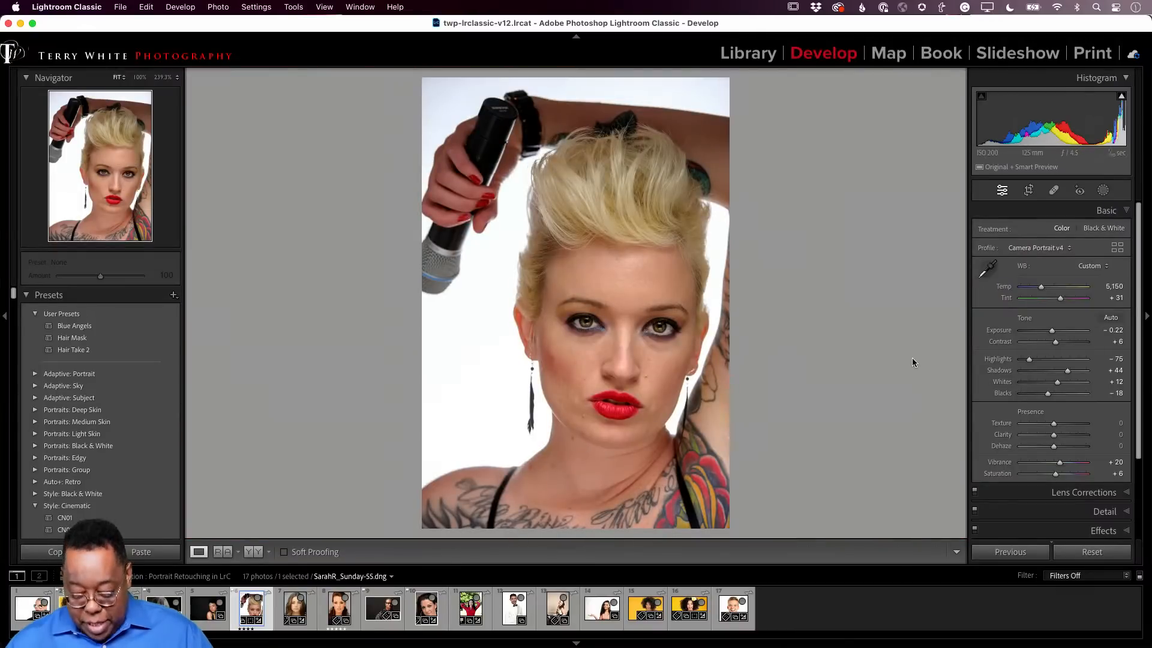
key("backslash")
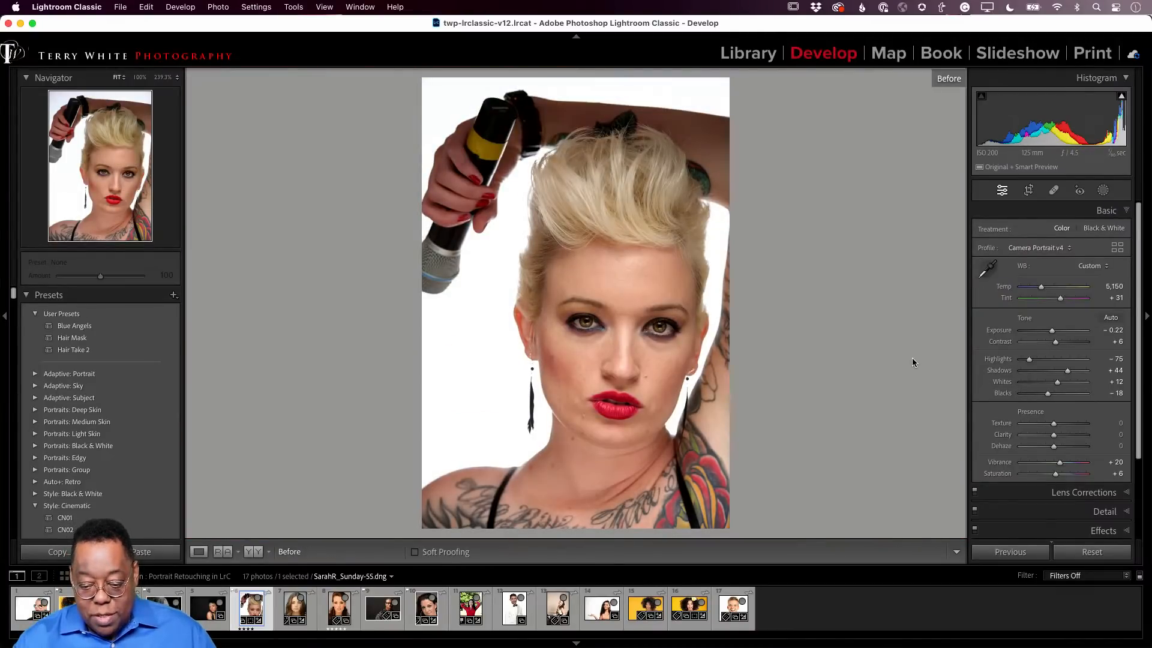
key("backslash")
key("backslash")
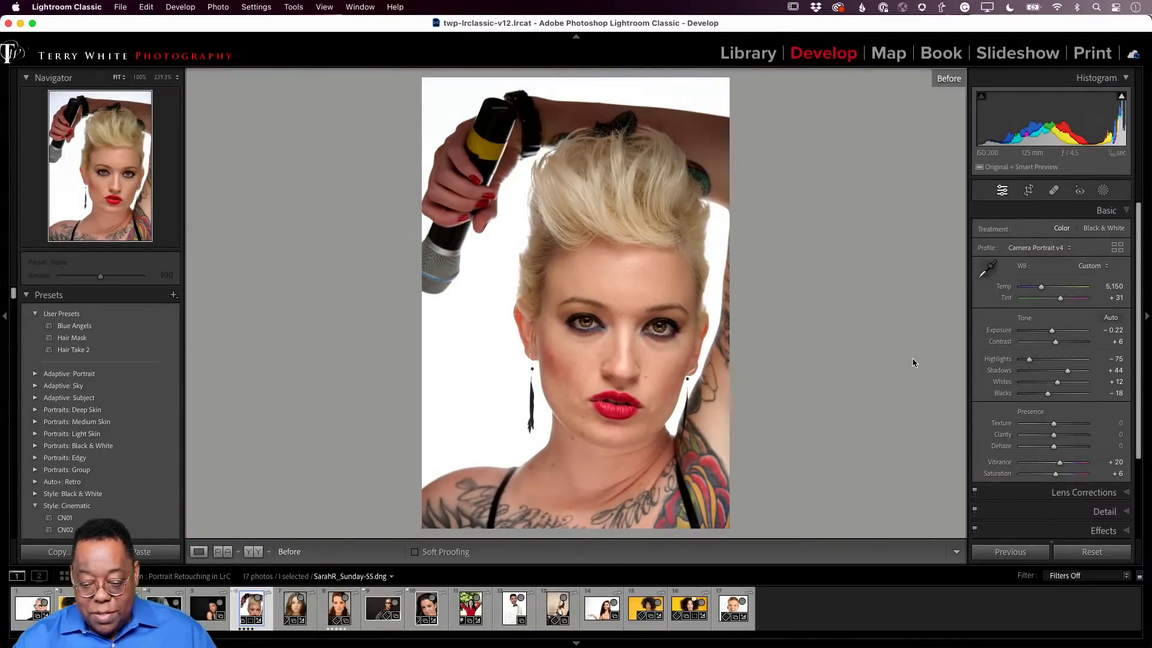
key("backslash")
key("backslash")
key("backslash")
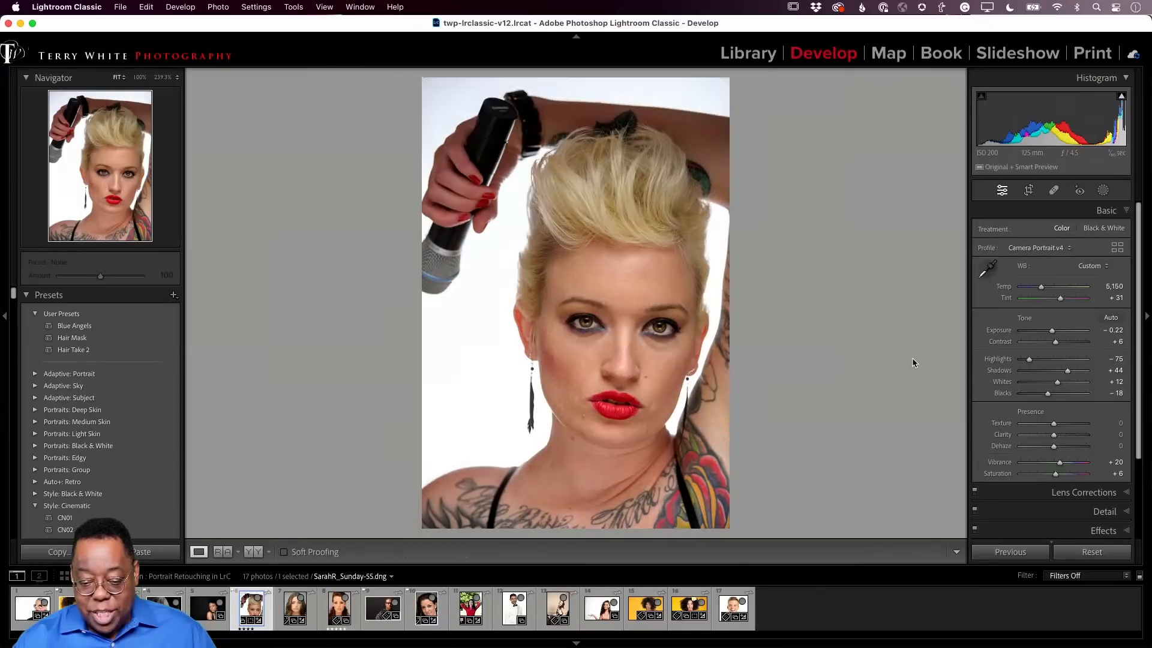
key("backslash")
key("backslash")
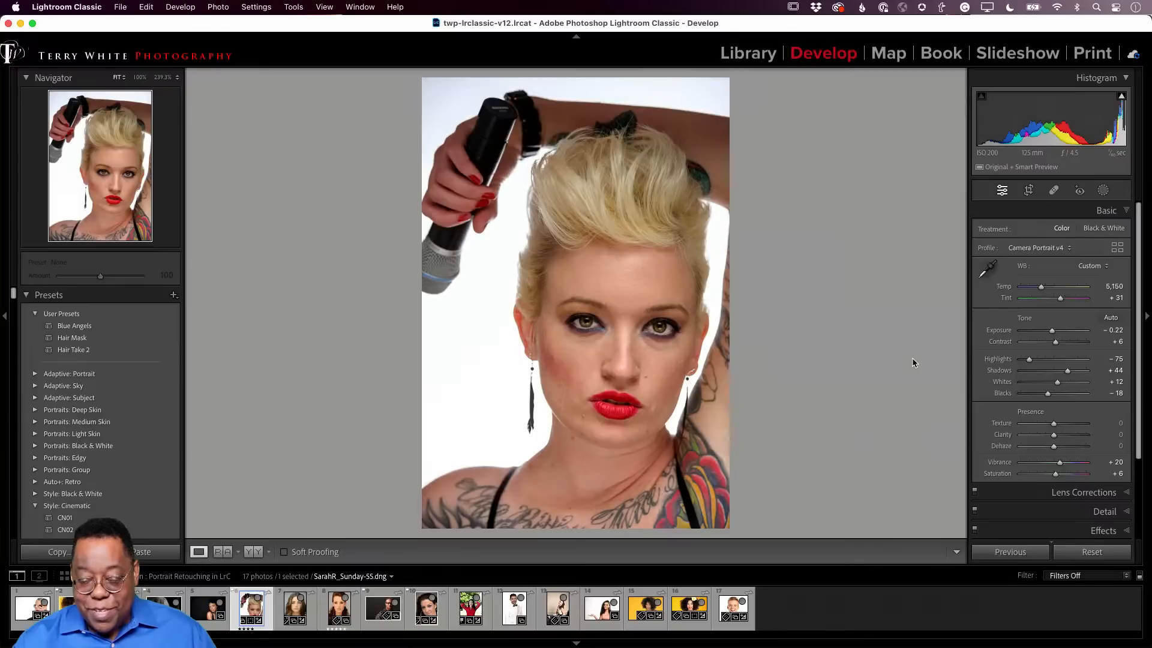
key("backslash")
key("backslash")
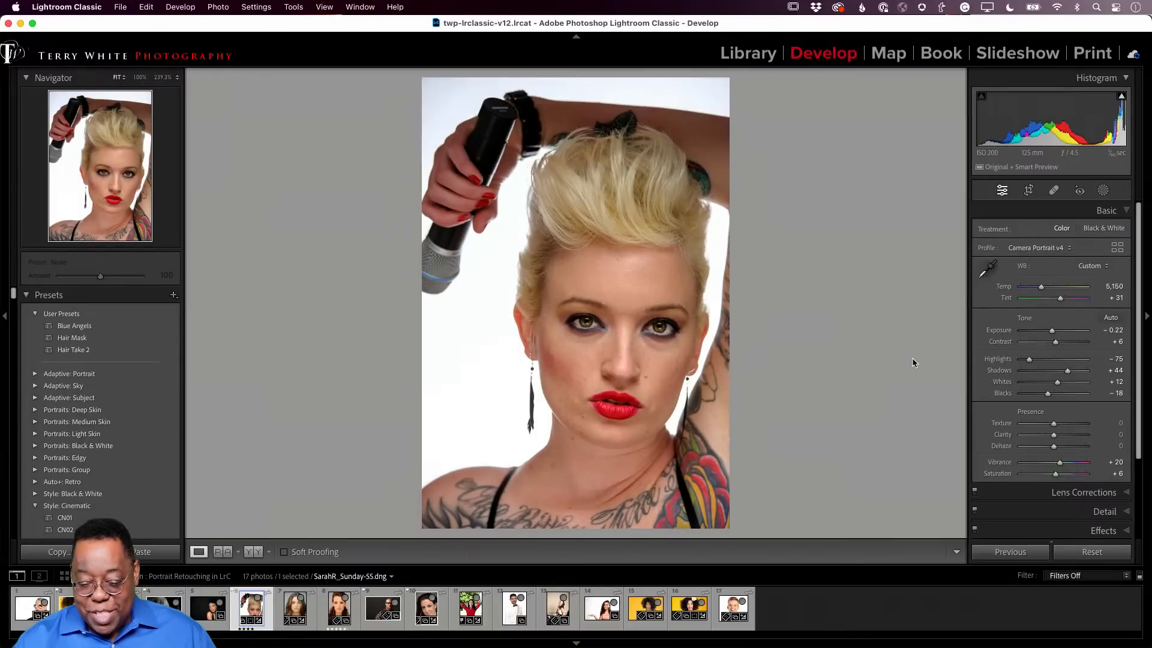
key("backslash")
key("backslash")
key("backslash")
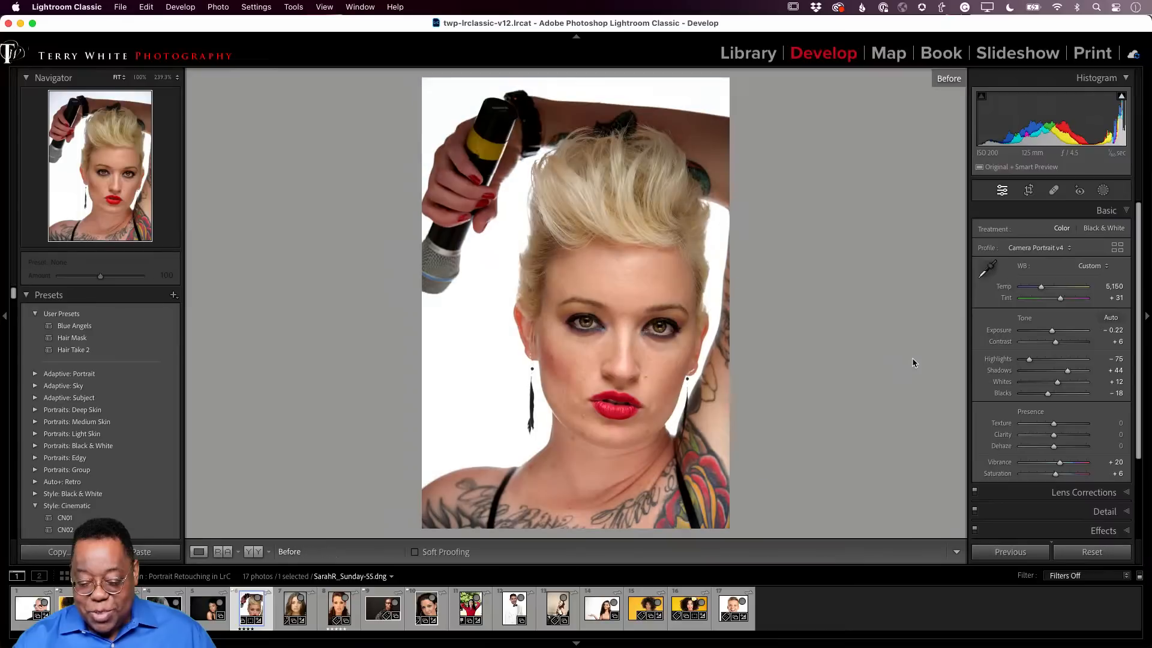
key("backslash")
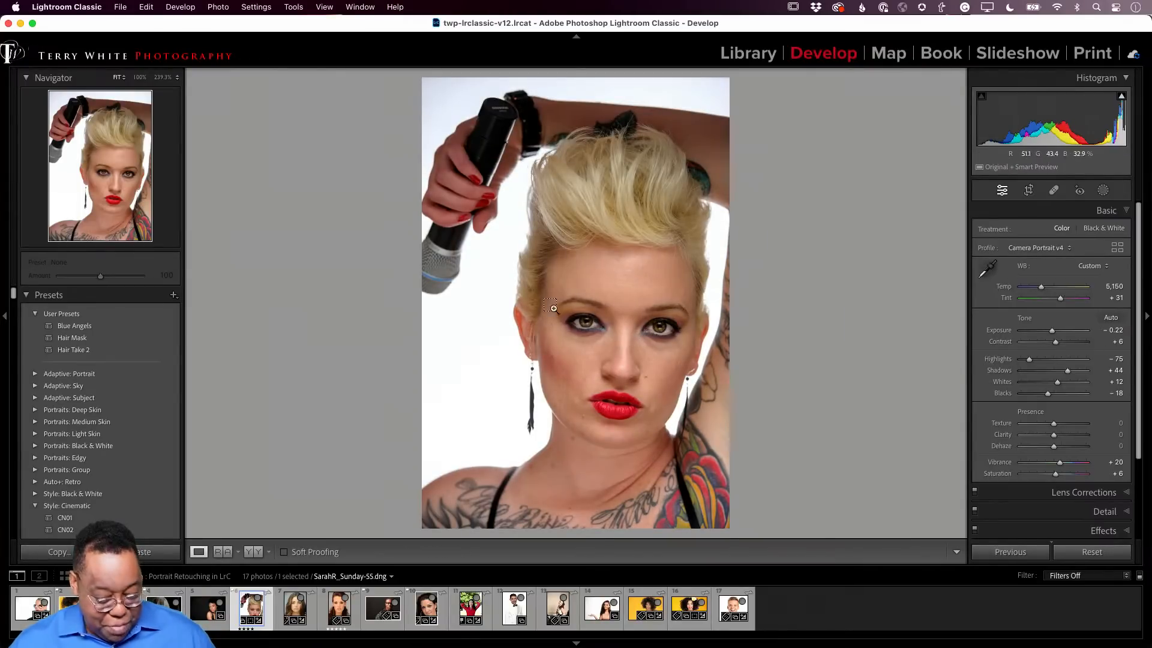
Remove the blemishes on both cheeks, the chin and the jaw with the Remove tool at size 51 and opacity 100
left_click_drag(540, 268, 691, 456)
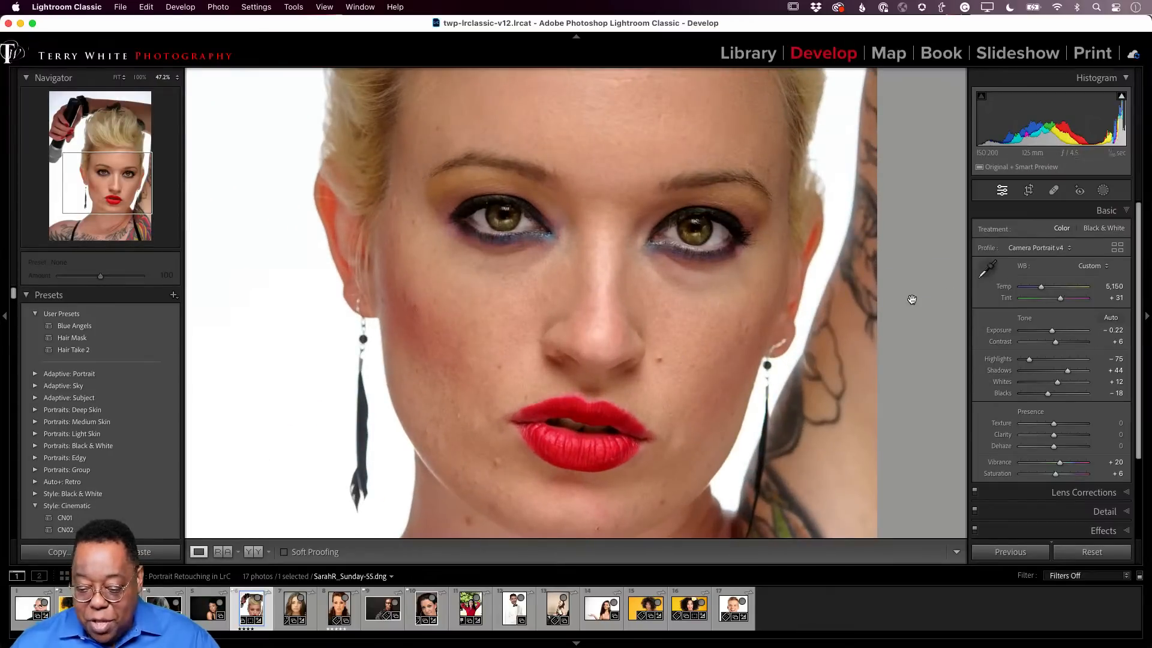
left_click(1055, 192)
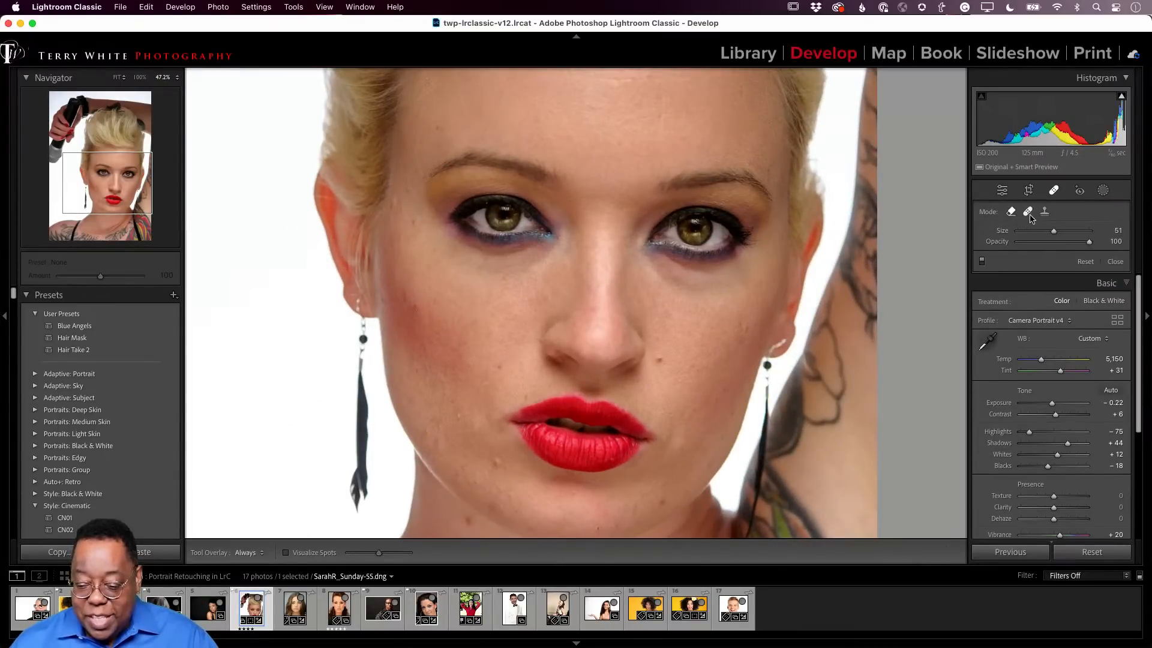
left_click(661, 359)
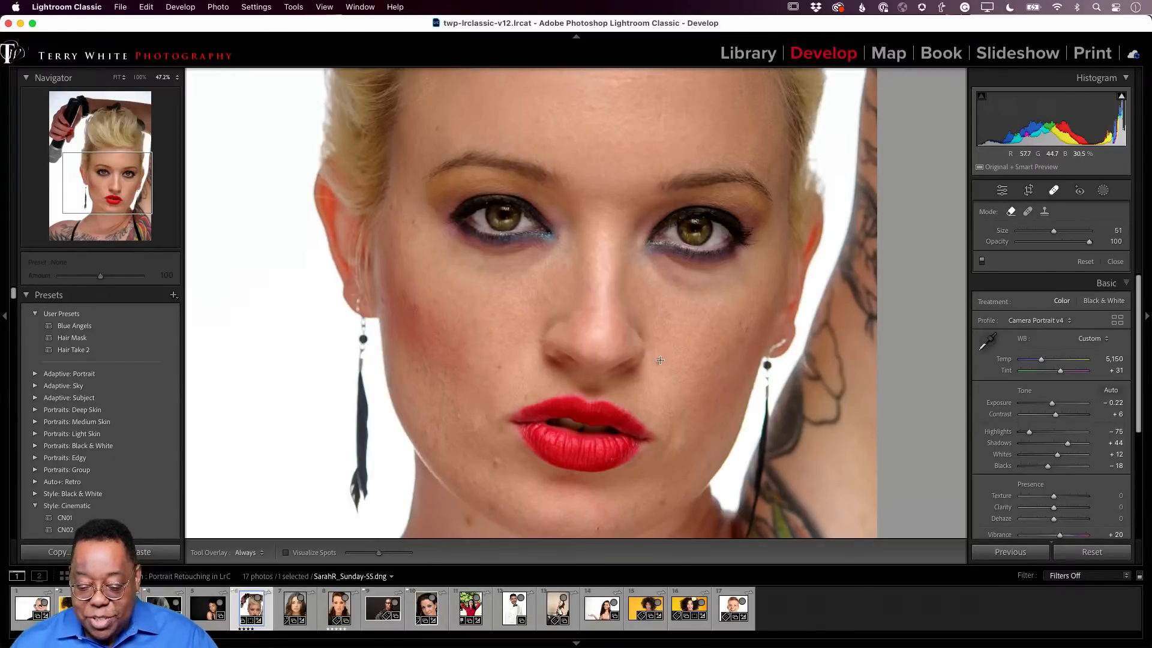
left_click(499, 367)
left_click(496, 464)
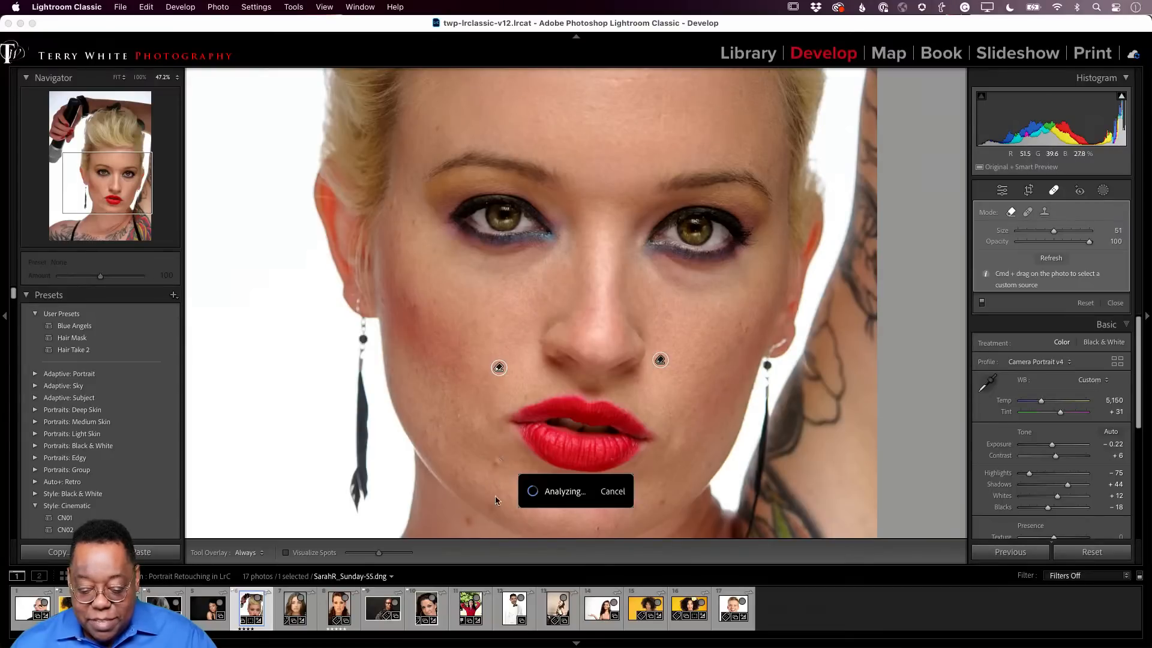
left_click(470, 520)
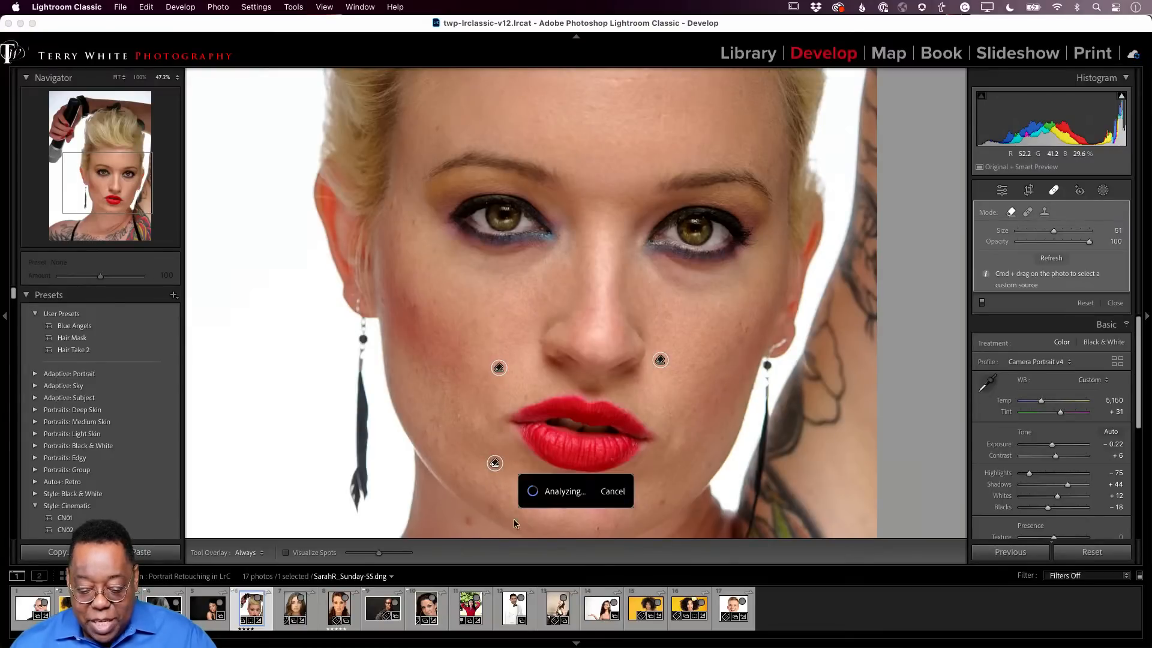
left_click(662, 503)
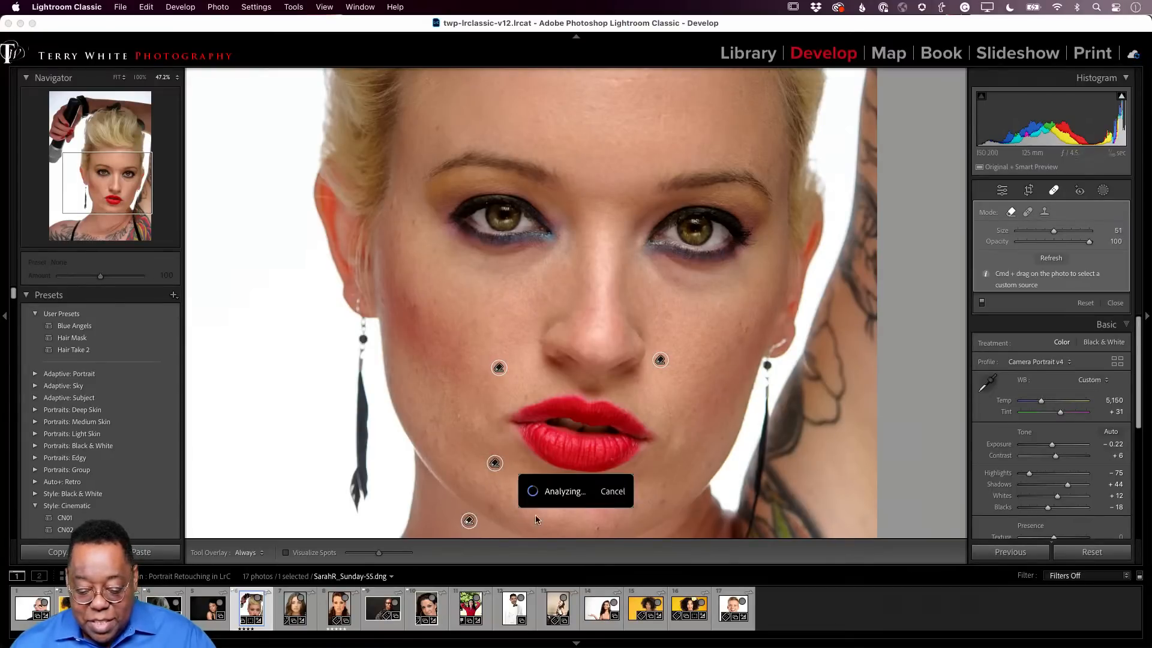
left_click(494, 509)
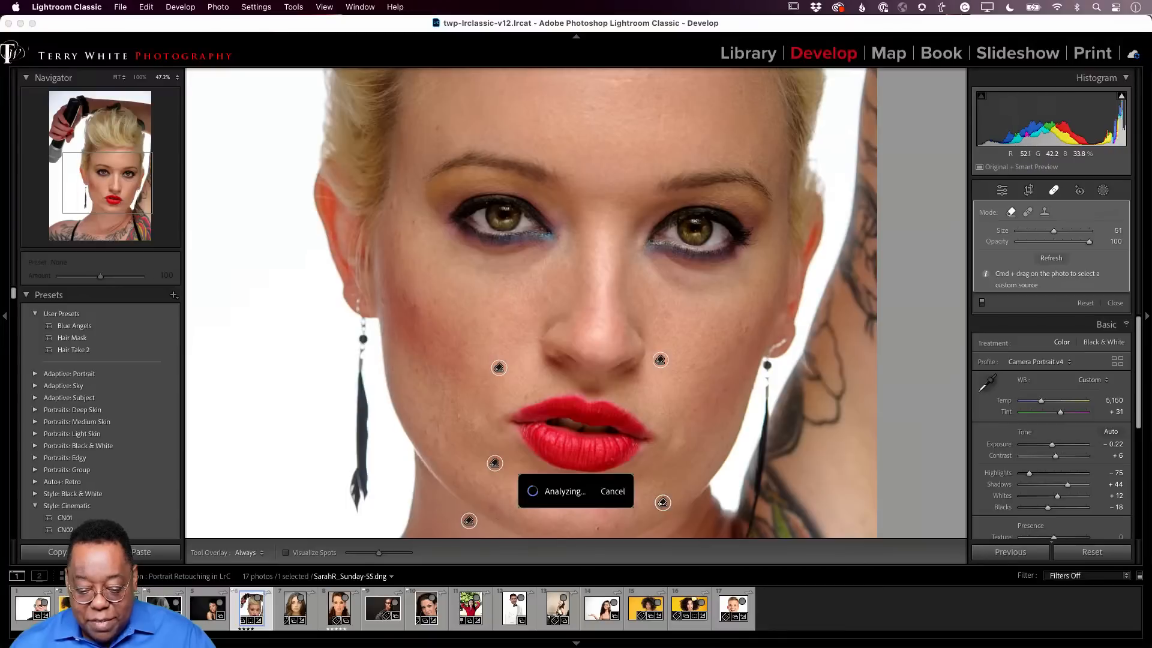
left_click(512, 497)
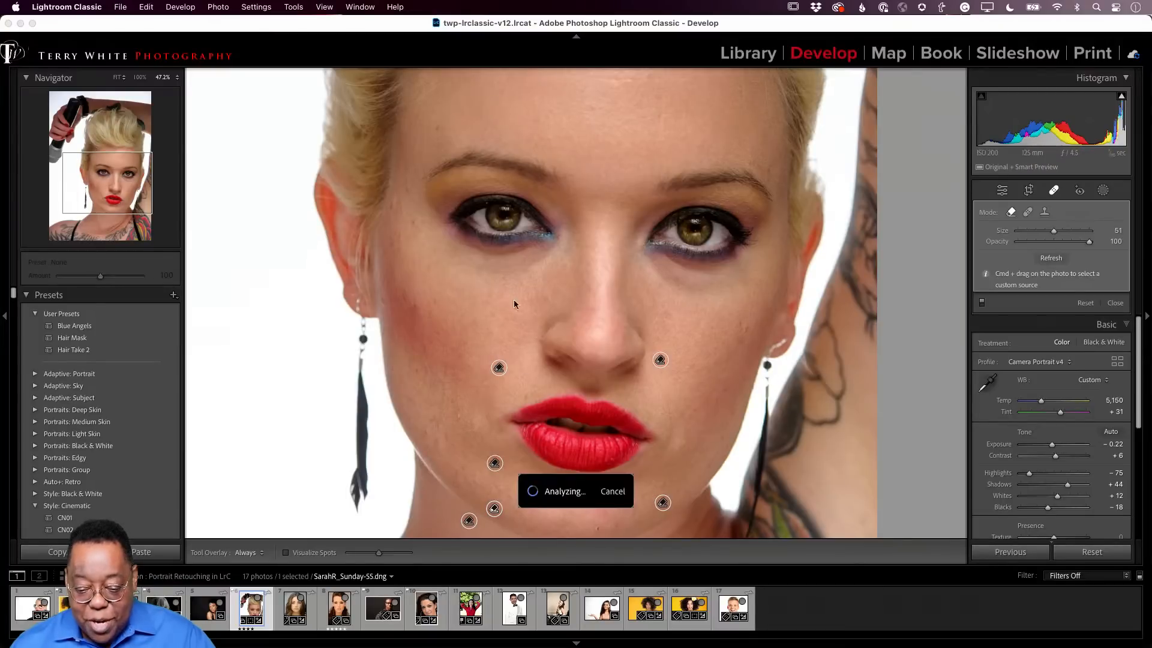
Remove the three small spots on the woman's right temple beside the eye and finish the spot removal
left_click(409, 191)
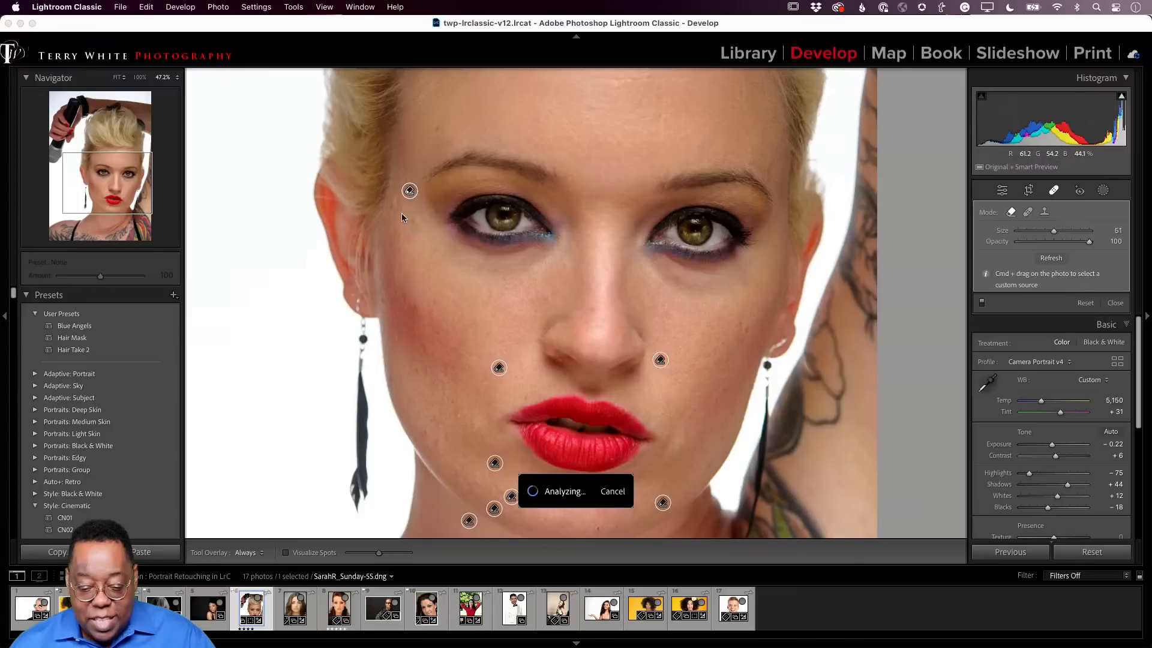
left_click(416, 222)
left_click(394, 204)
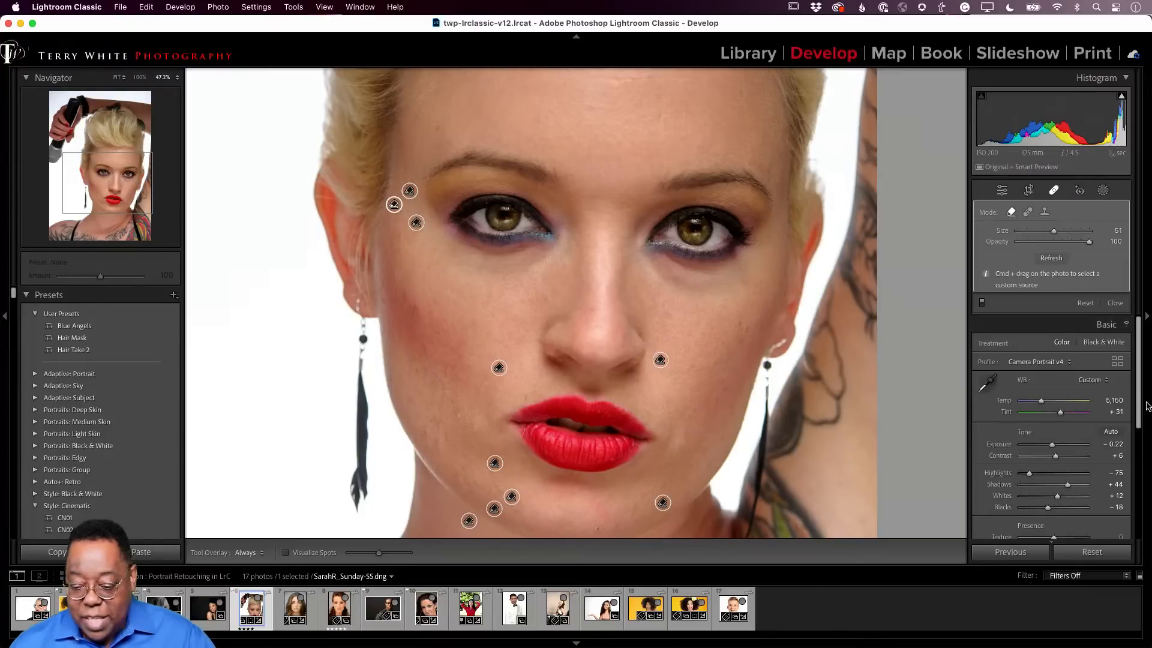
left_click(1054, 192)
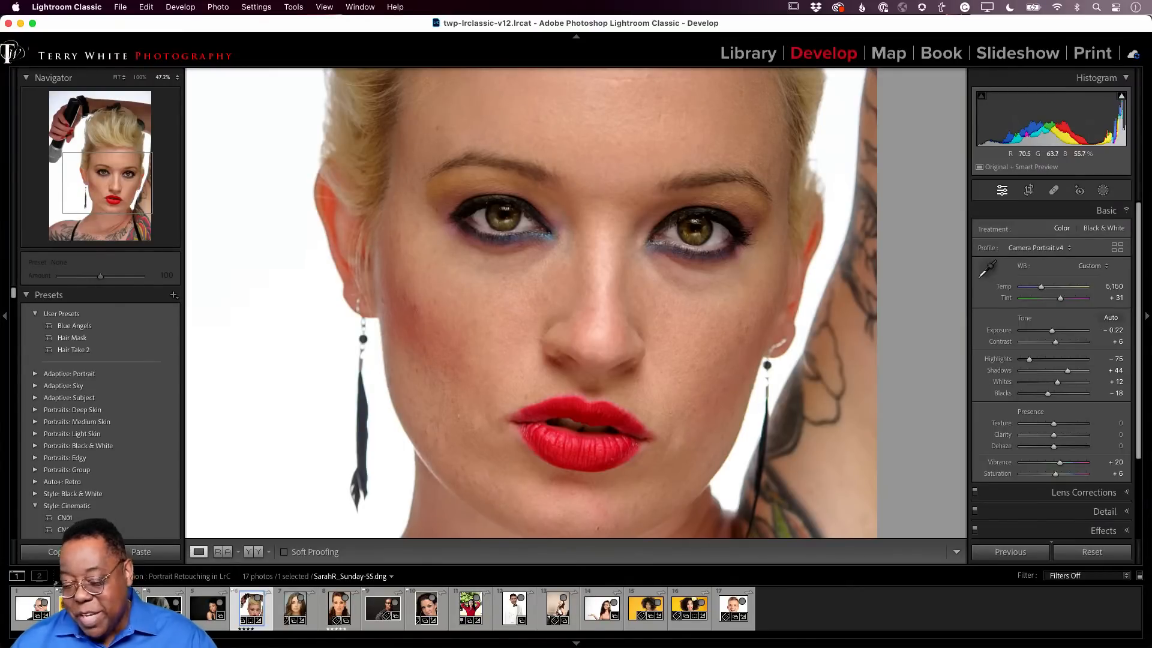
Try a rectangle-selected object mask over the woman's right eye with exposure 0.16, and undo it
left_click(1103, 190)
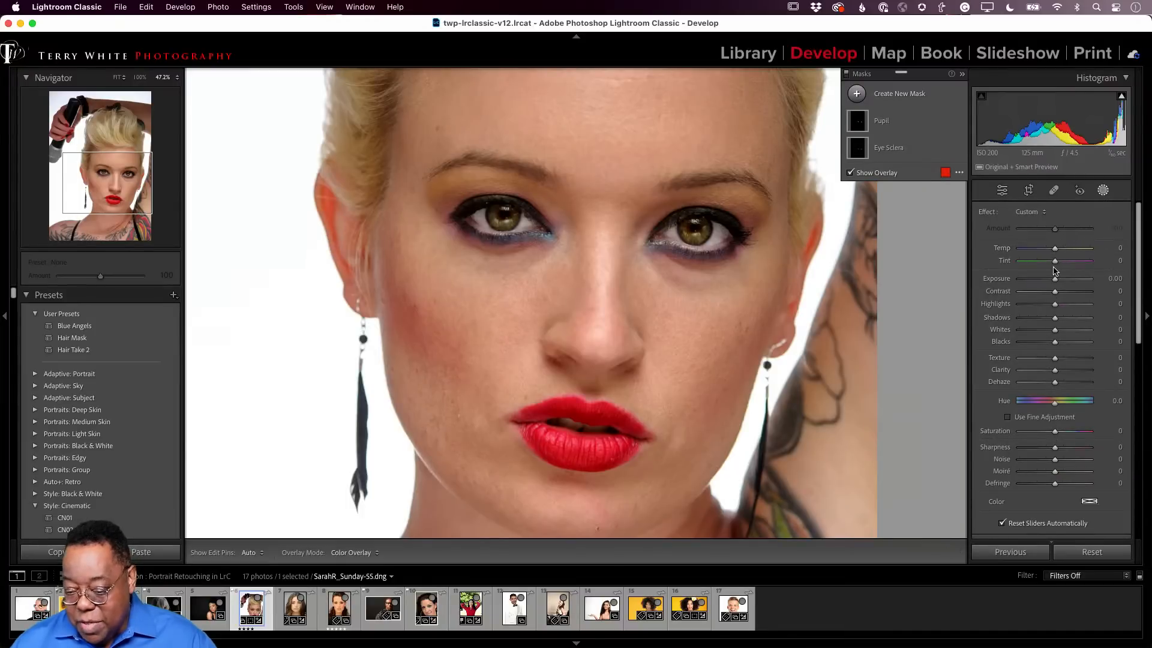
left_click(853, 93)
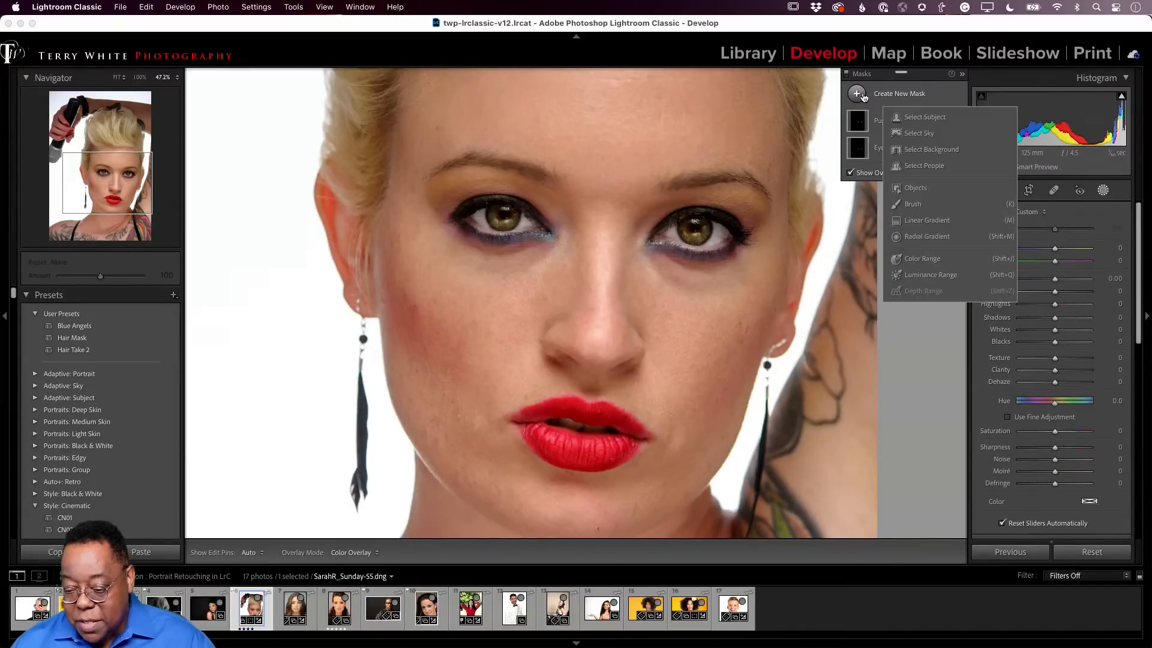
left_click(920, 187)
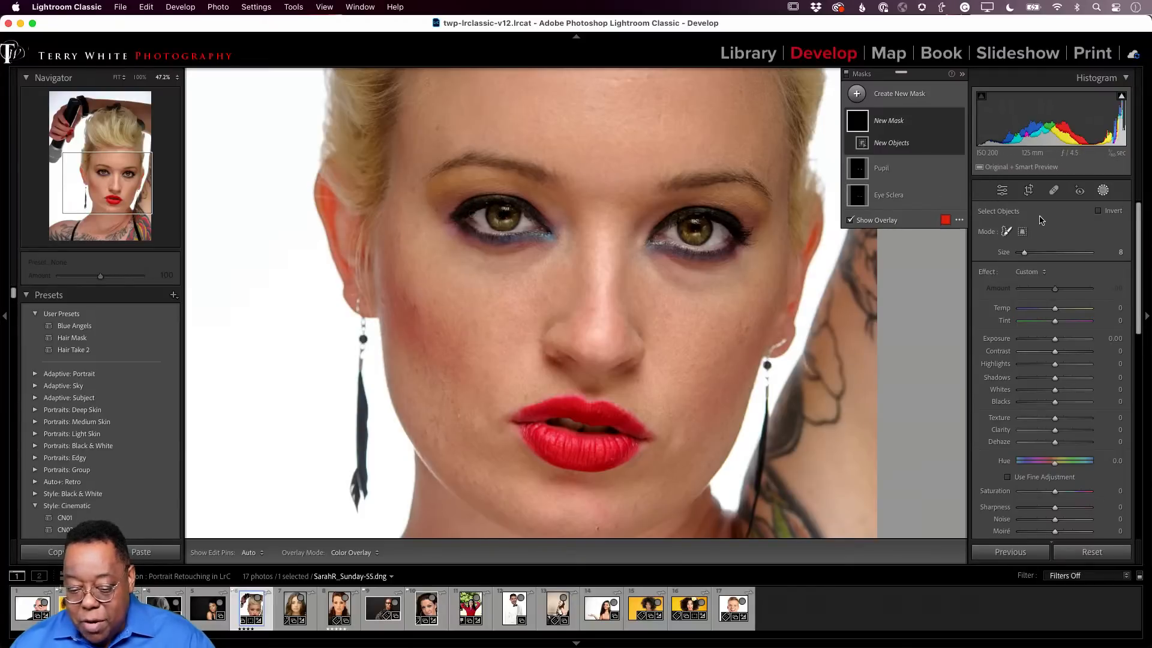
left_click(1022, 231)
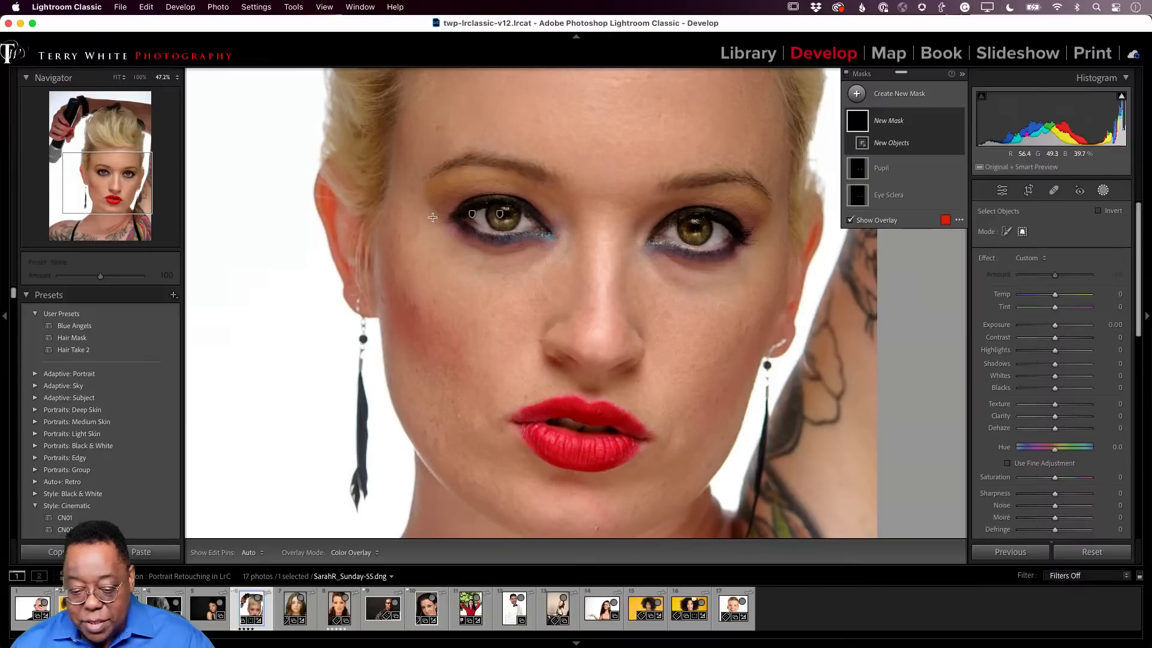
left_click_drag(433, 176, 570, 285)
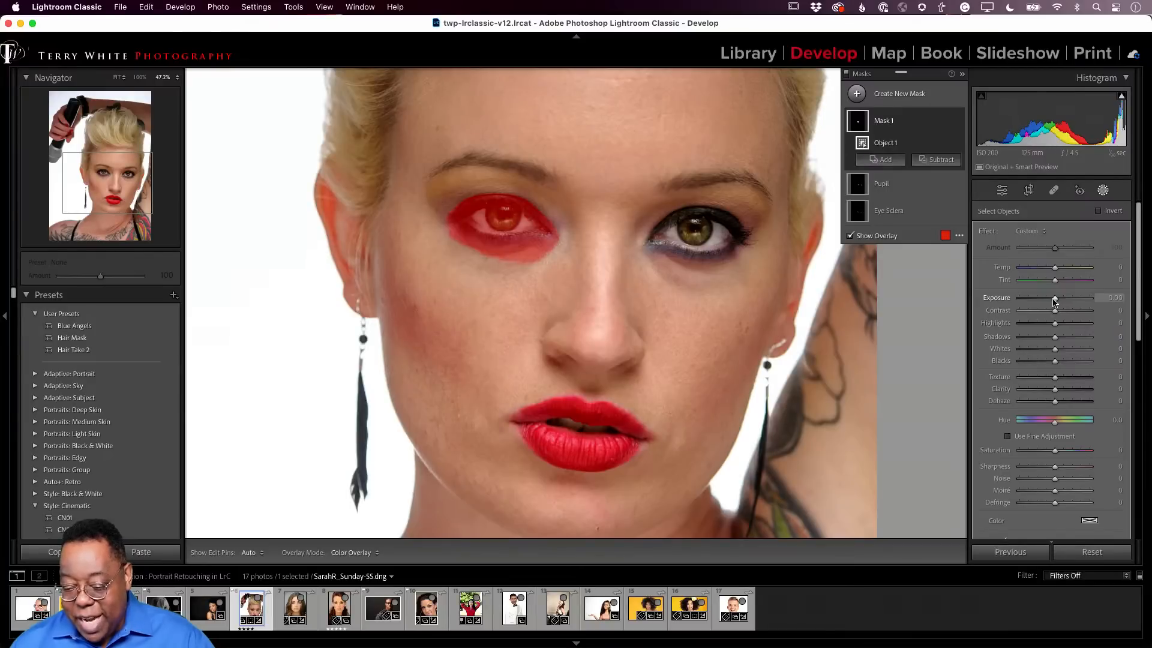
mouse_move(1055, 302)
left_mouse_down()
mouse_move(1067, 298)
mouse_move(1057, 301)
left_mouse_up()
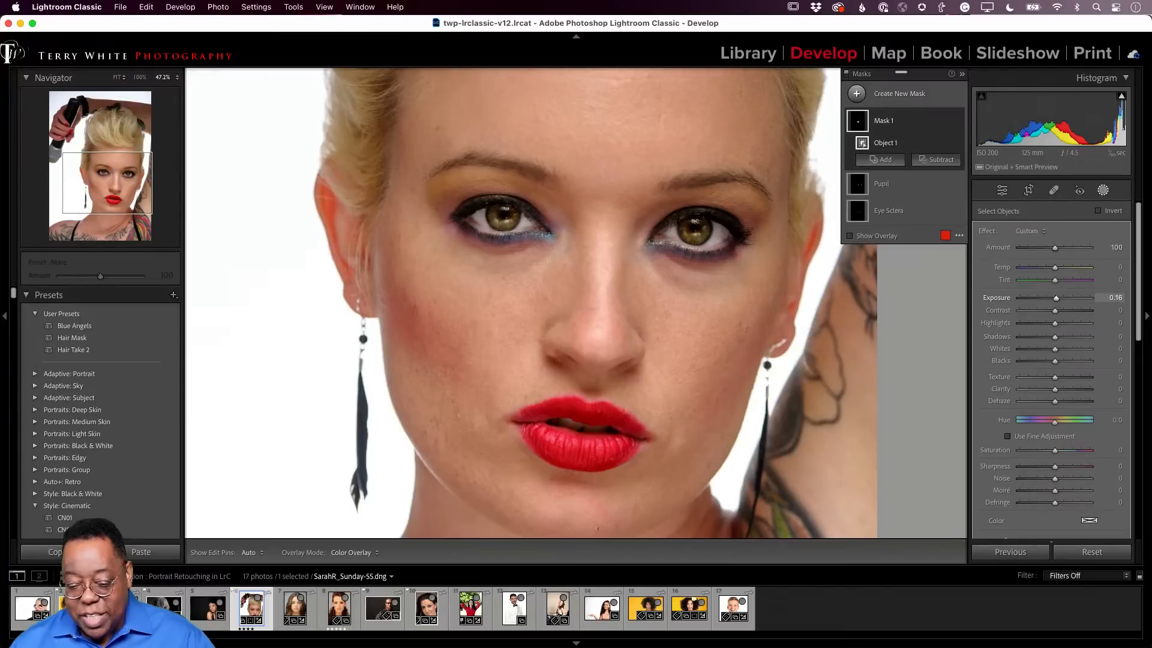
key("super+z")
key("super+z")
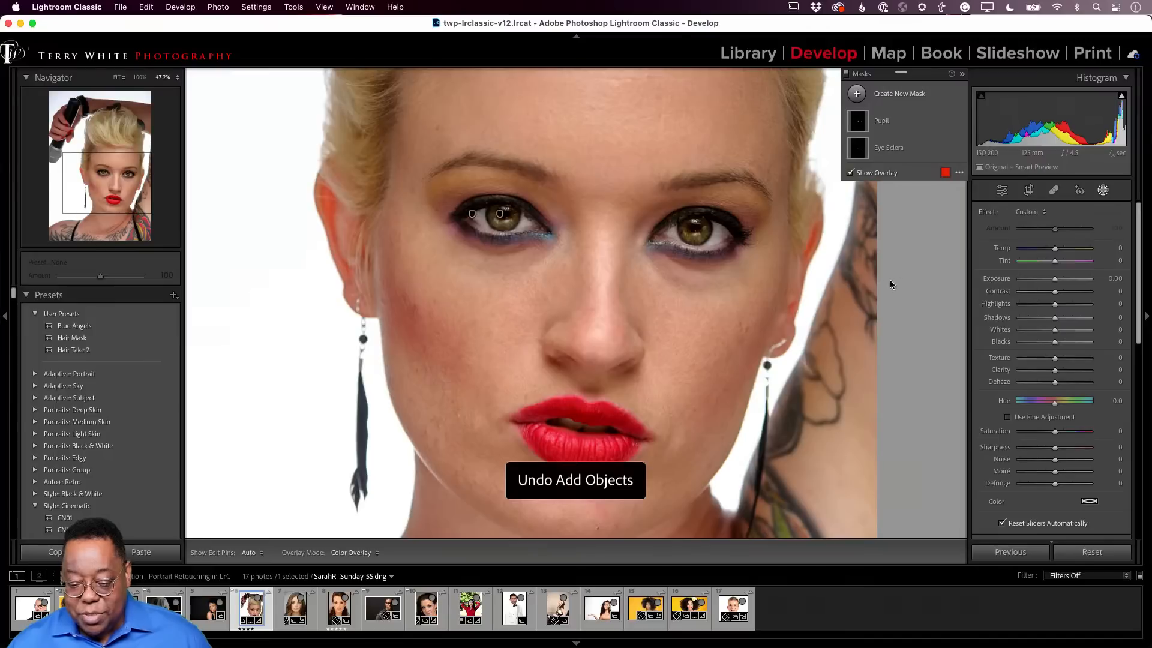
Create a brush mask and paint over both of the woman's eyes at size 7, feather 100 and flow 100
left_click(857, 94)
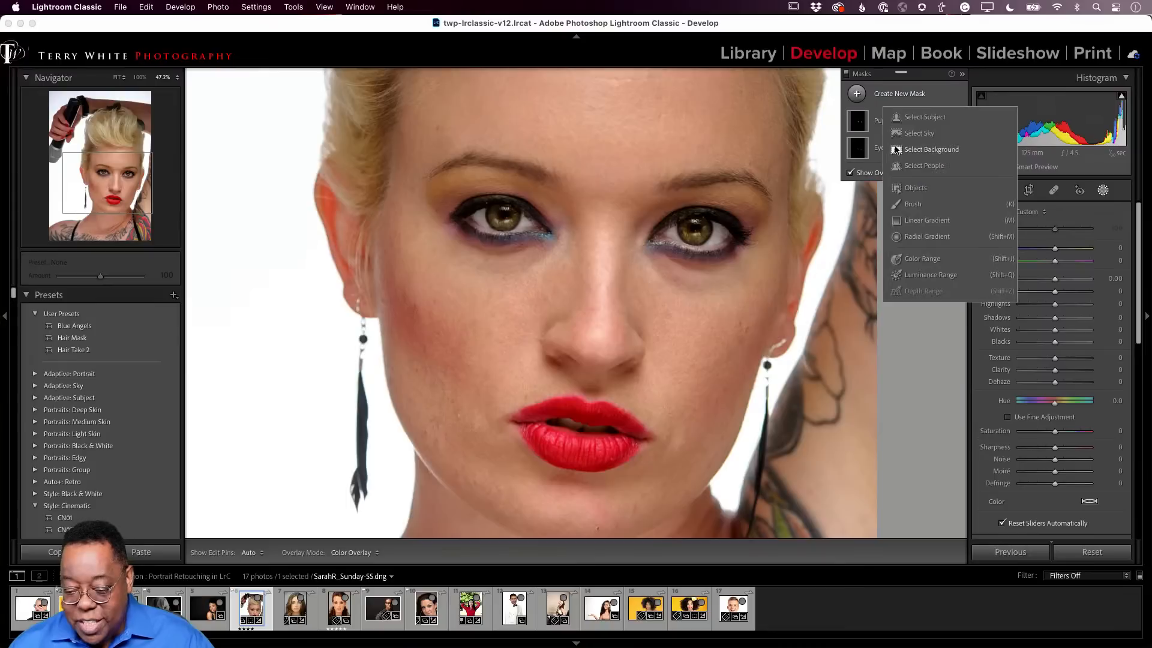
left_click(922, 206)
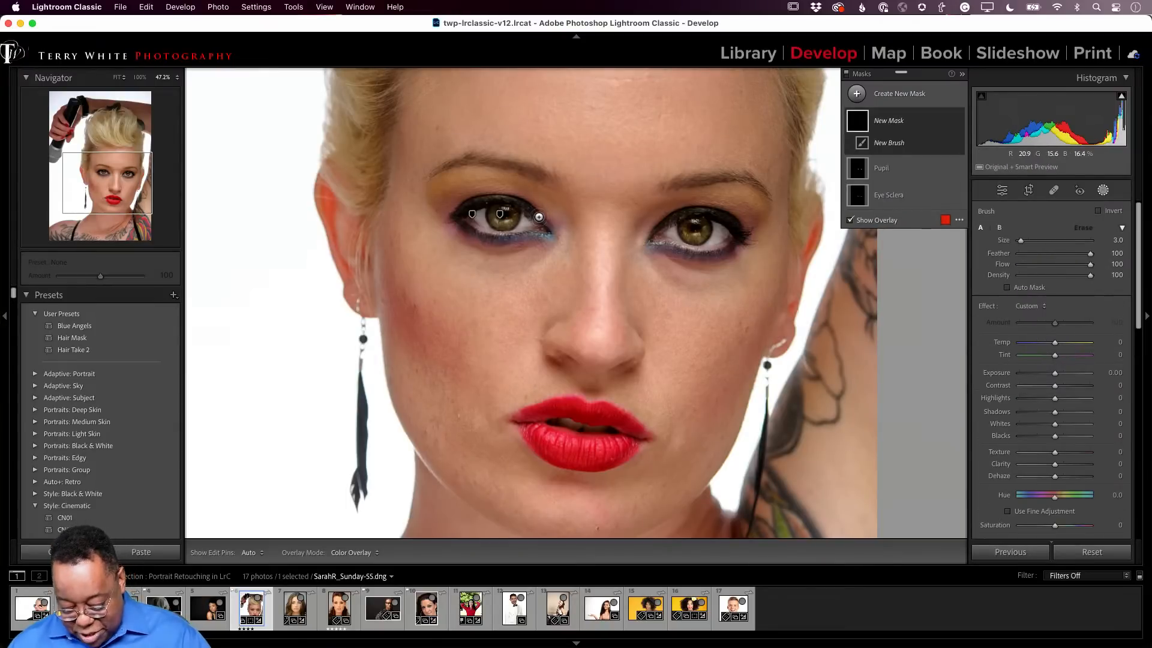
key("bracketright")
key("bracketright")
key("bracketright")
key("bracketright")
key("h")
mouse_move(539, 211)
left_mouse_down()
mouse_move(472, 199)
mouse_move(441, 221)
mouse_move(442, 196)
mouse_move(509, 194)
mouse_move(538, 216)
mouse_move(541, 254)
mouse_move(522, 257)
mouse_move(464, 255)
mouse_move(434, 221)
mouse_move(473, 233)
mouse_move(538, 229)
mouse_move(555, 213)
mouse_move(497, 185)
mouse_move(480, 188)
mouse_move(561, 223)
mouse_move(560, 241)
mouse_move(522, 251)
left_mouse_up()
key("h")
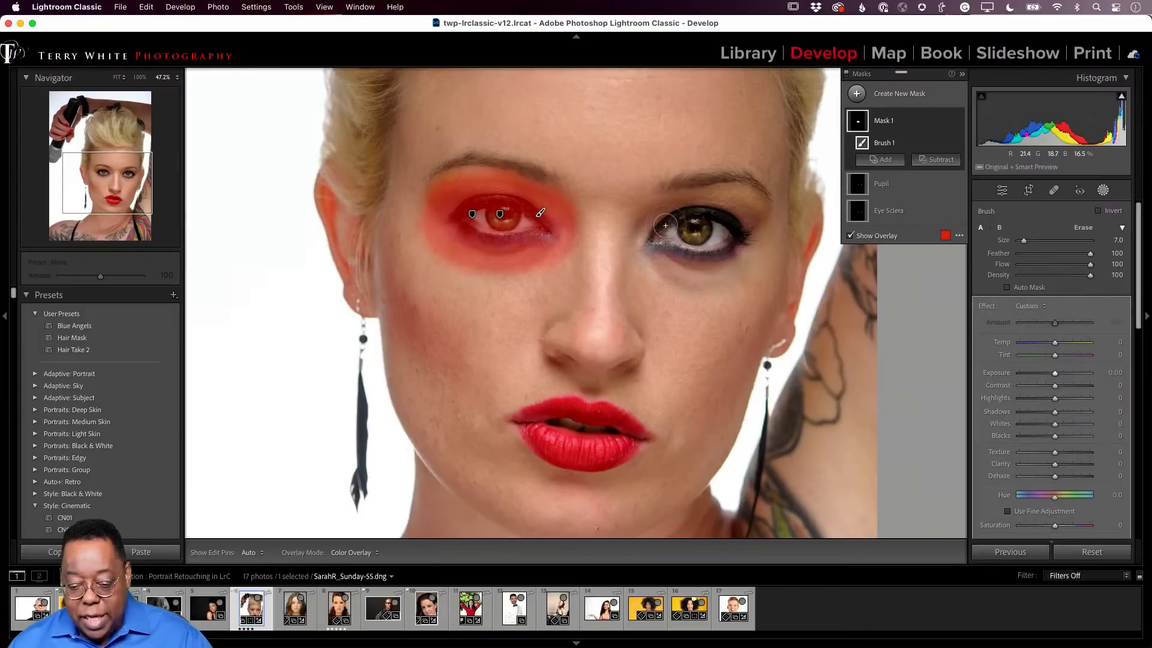
key("h")
mouse_move(658, 229)
left_mouse_down()
mouse_move(729, 215)
mouse_move(743, 233)
mouse_move(677, 208)
mouse_move(649, 234)
mouse_move(655, 260)
mouse_move(689, 282)
mouse_move(731, 272)
mouse_move(720, 277)
mouse_move(744, 246)
mouse_move(728, 227)
mouse_move(646, 246)
mouse_move(666, 266)
left_mouse_up()
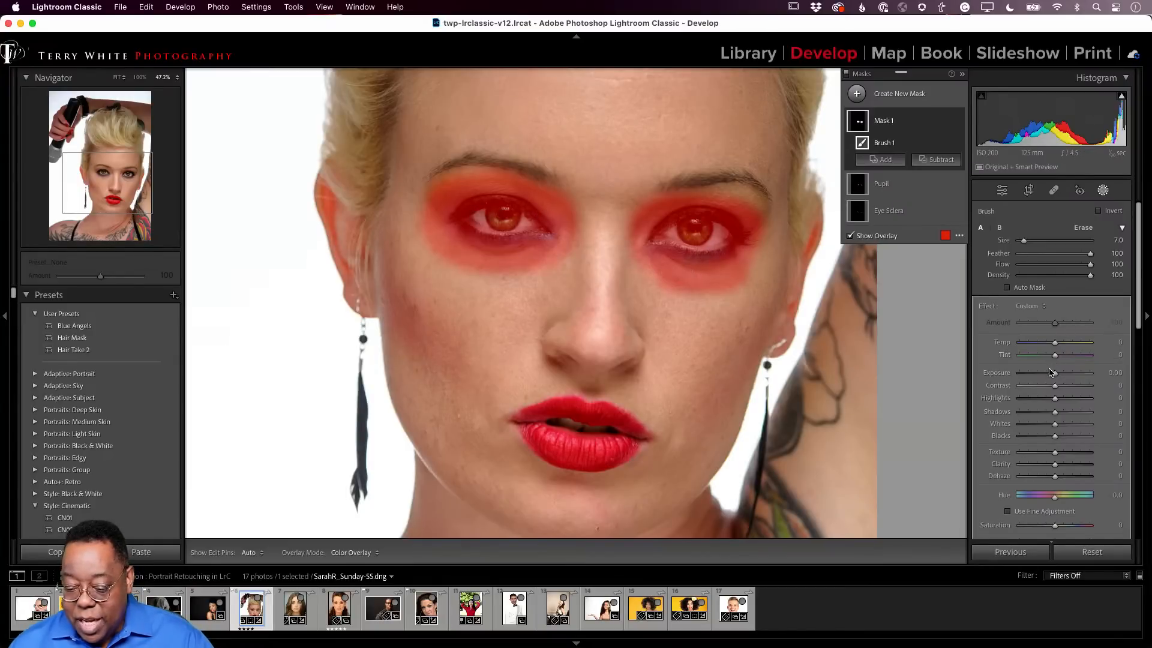
Set the eye brush mask's exposure to 0.19 and shadows to 2
left_click_drag(1054, 374, 1056, 378)
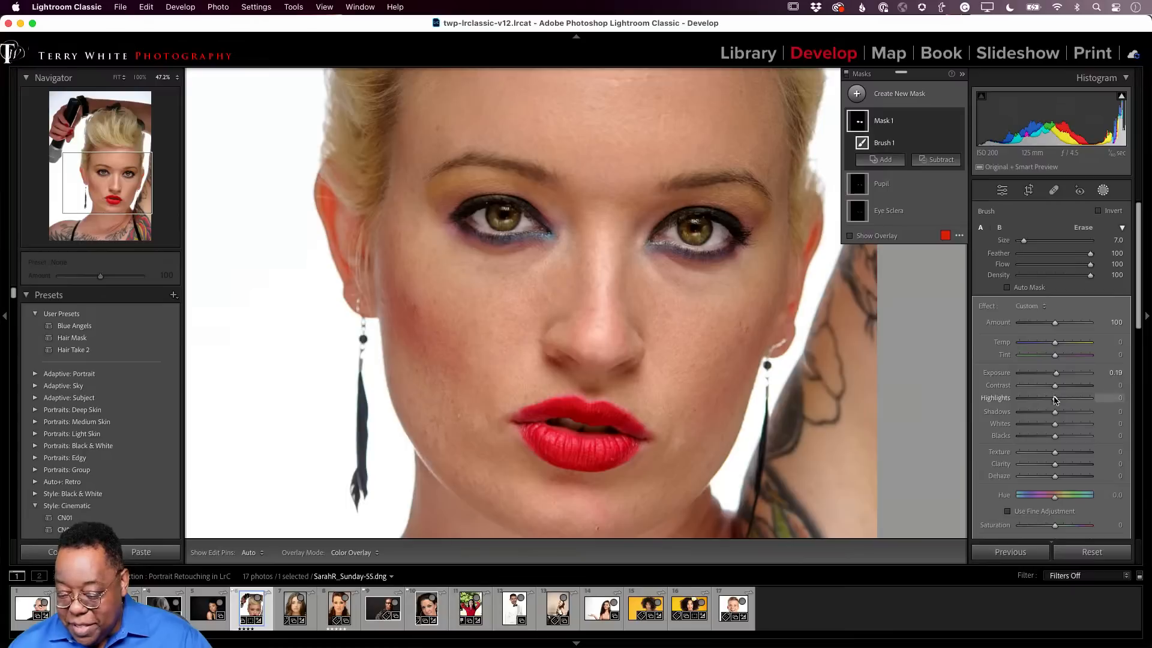
left_click_drag(1055, 398, 1061, 414)
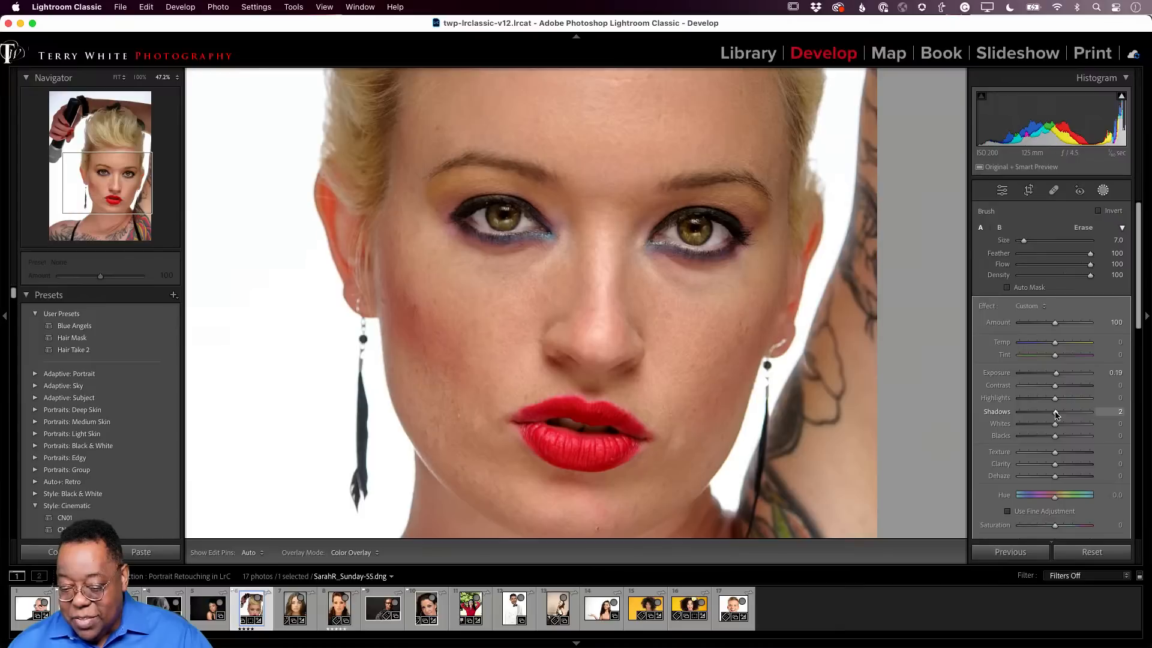
left_click_drag(1057, 414, 1057, 414)
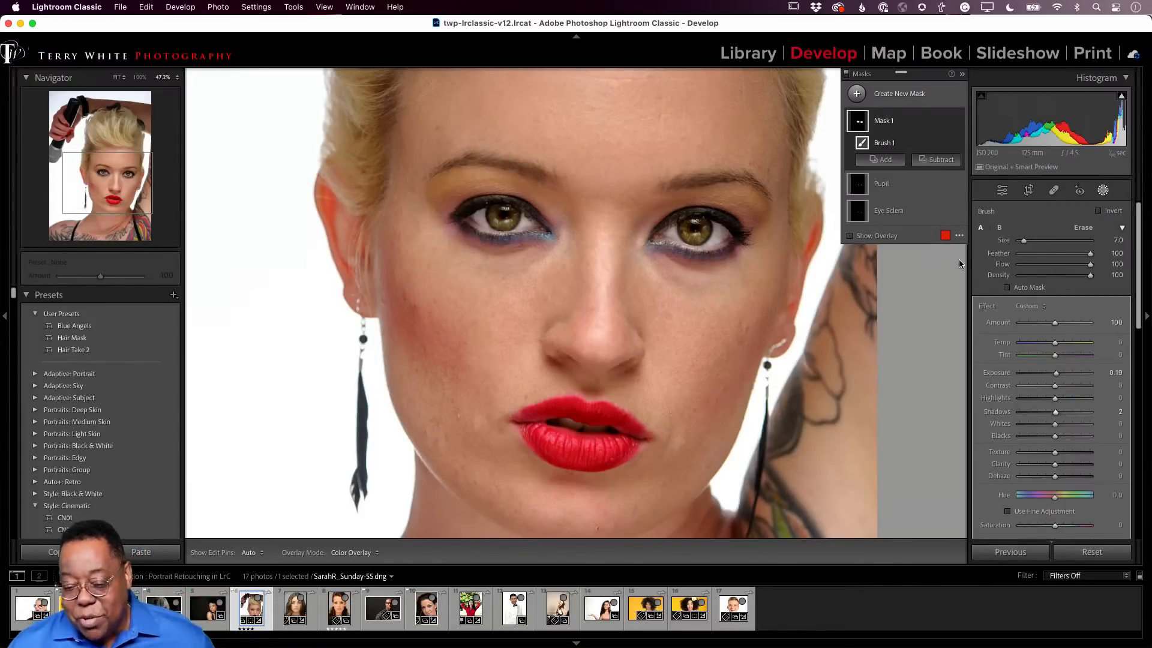
Compare the eyes with the brush mask repeatedly hidden and shown
left_click(896, 123)
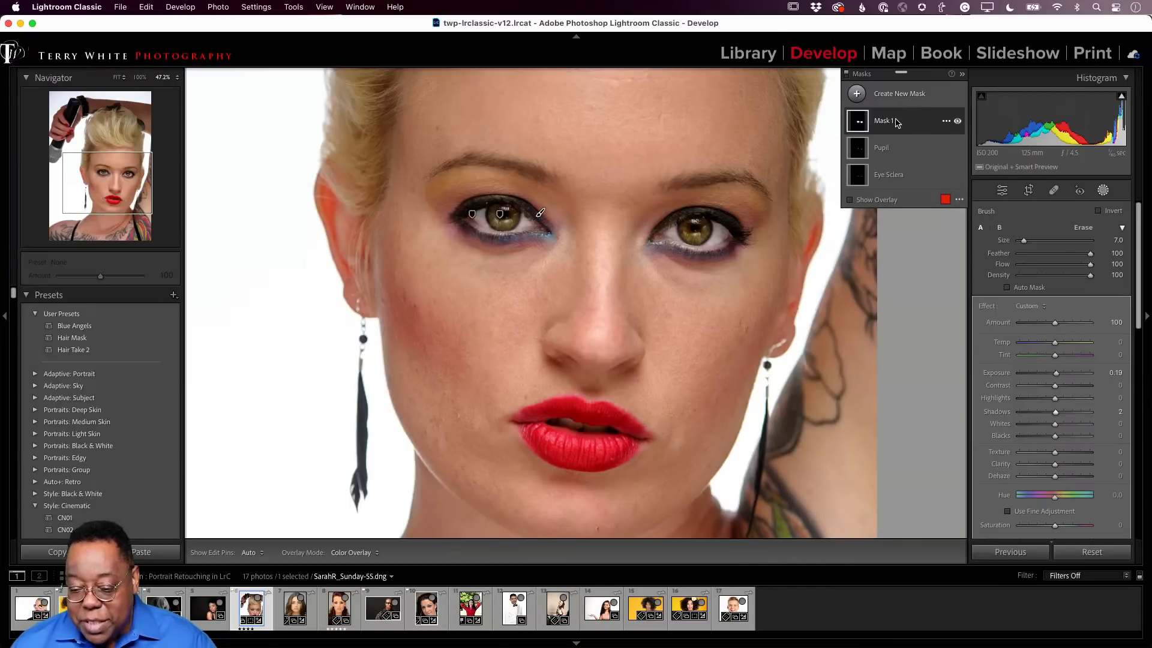
left_click(957, 121)
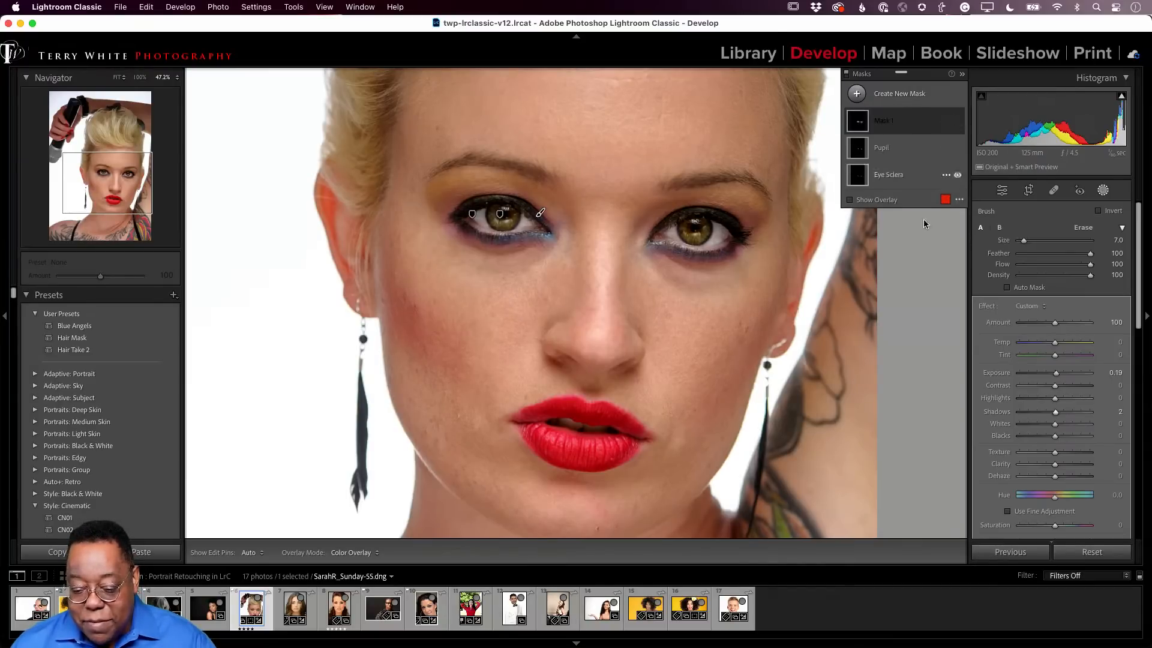
left_click(958, 149)
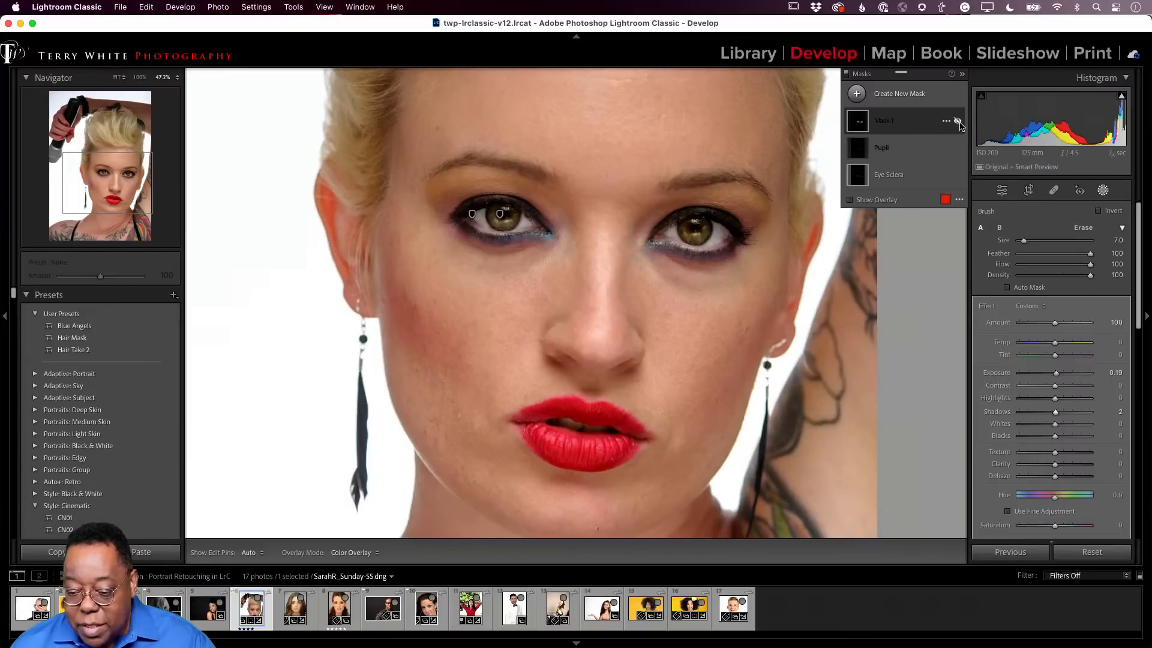
left_click(957, 121)
left_click(958, 122)
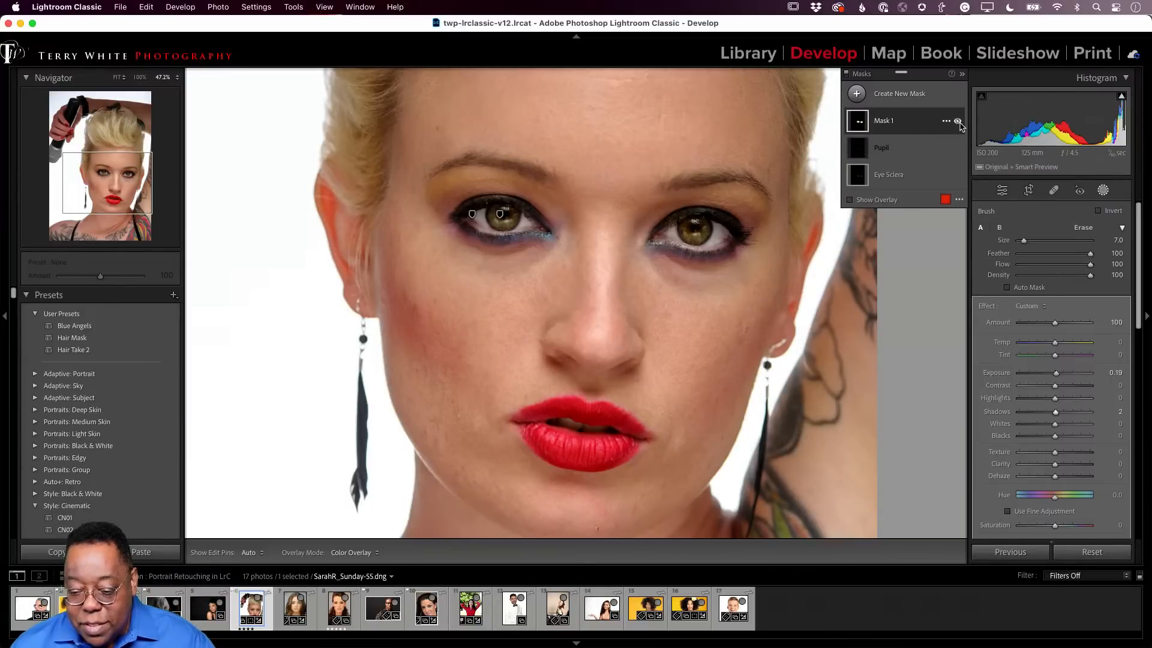
left_click(957, 121)
left_click(957, 122)
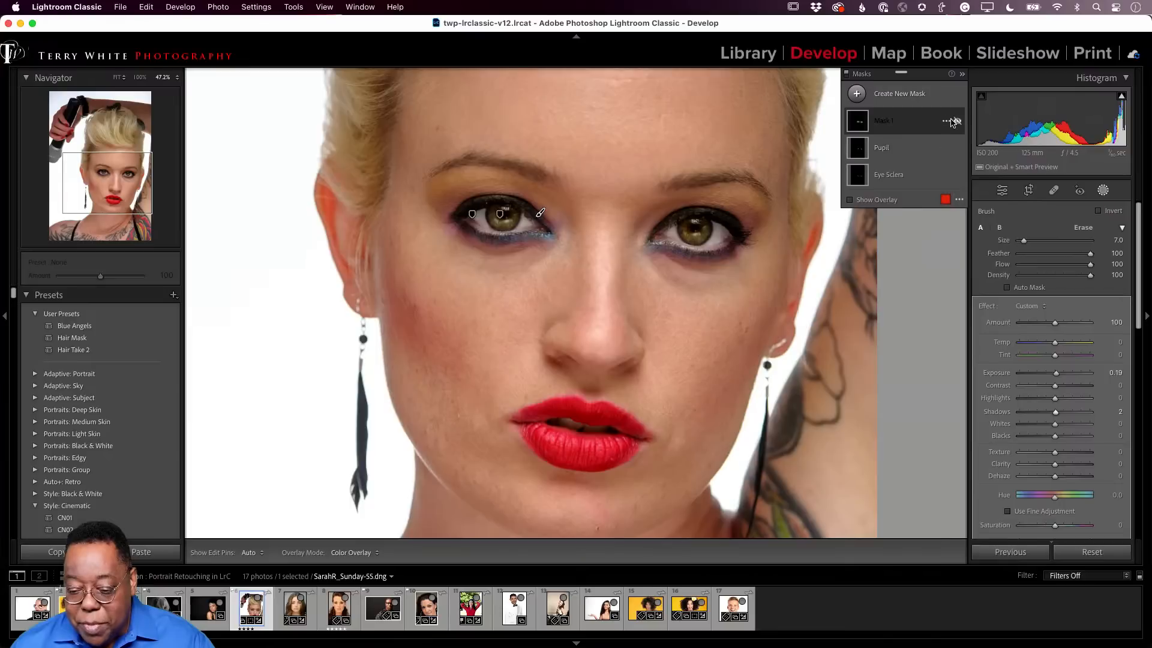
left_click(958, 121)
left_click(958, 121)
left_click(957, 121)
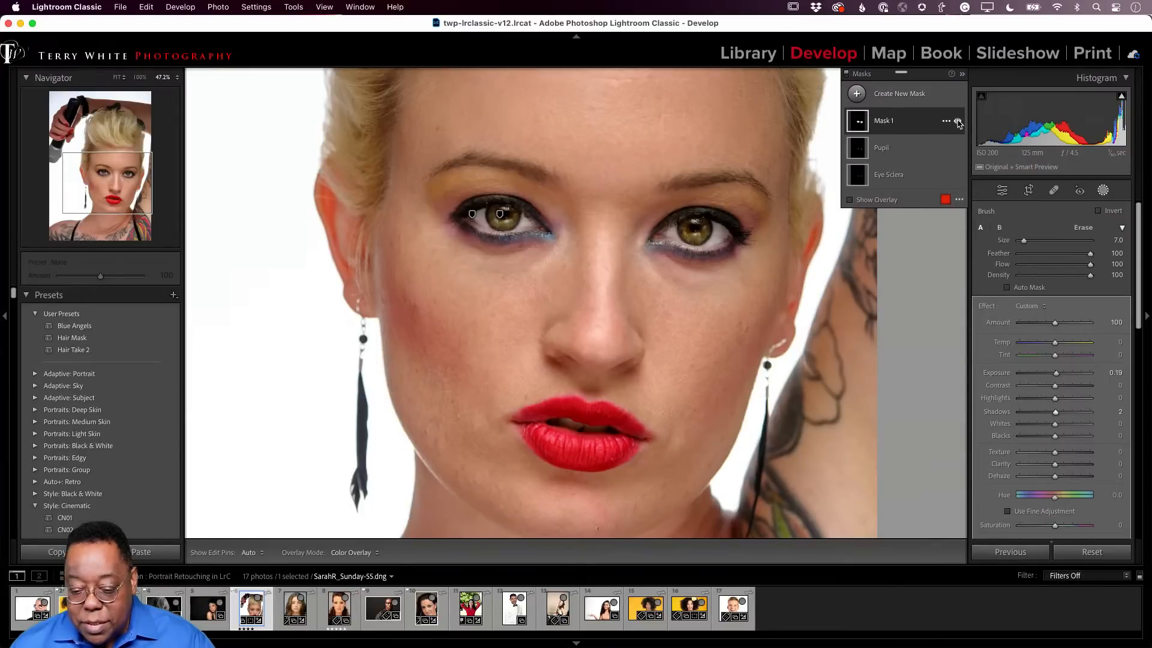
left_click(957, 122)
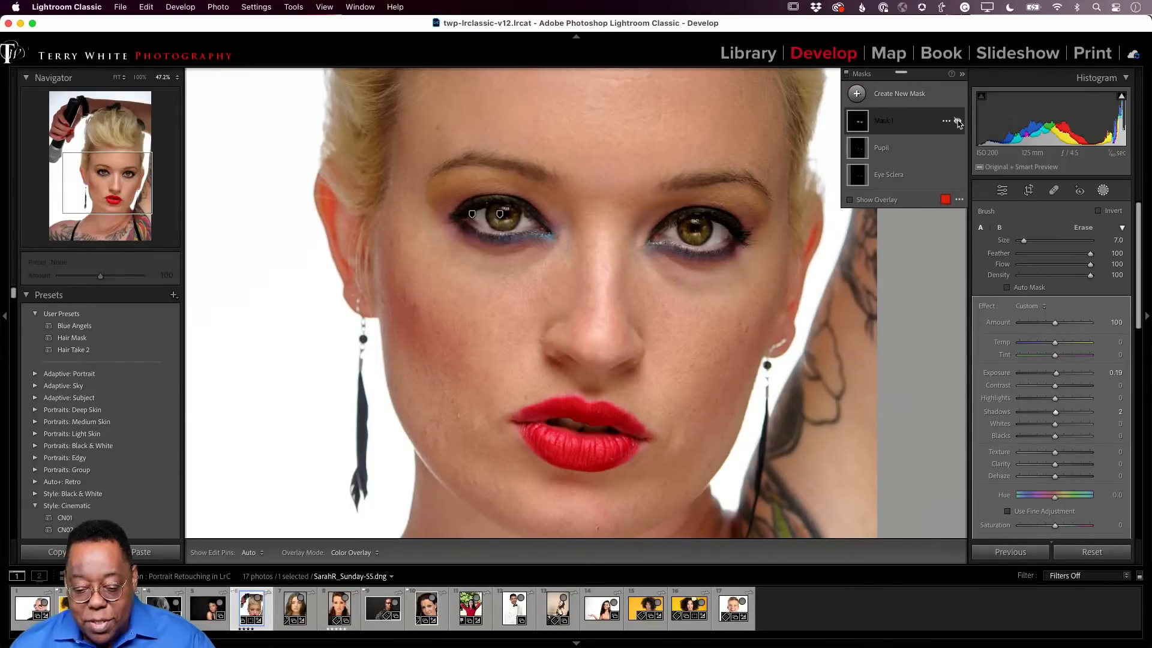
left_click(957, 121)
left_click(958, 122)
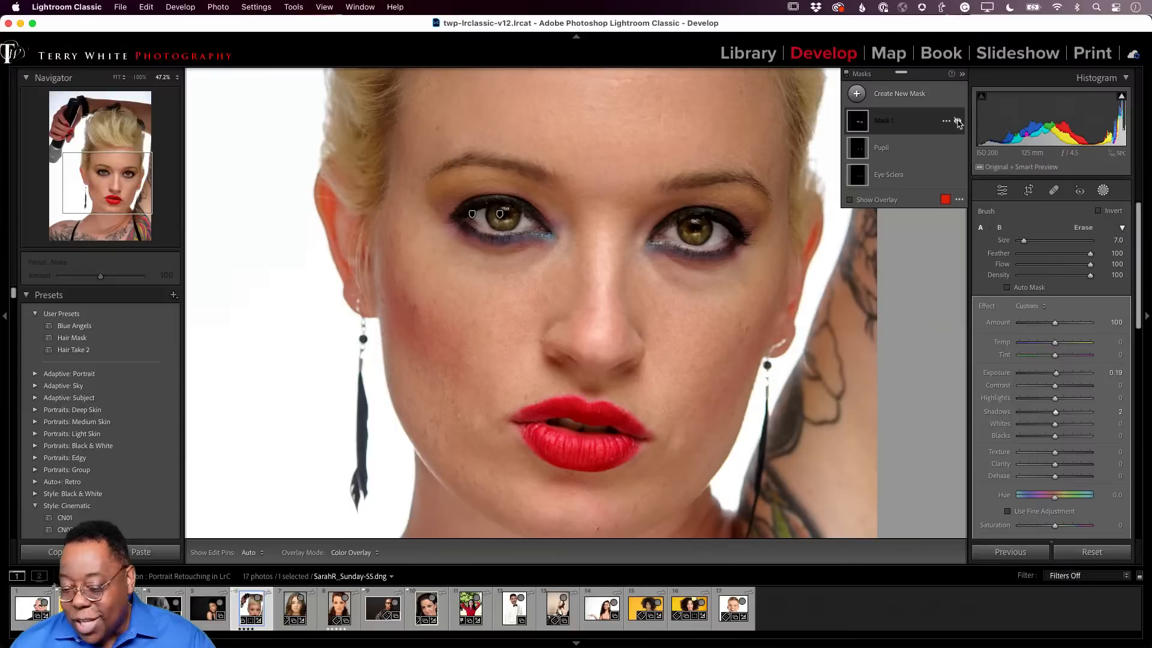
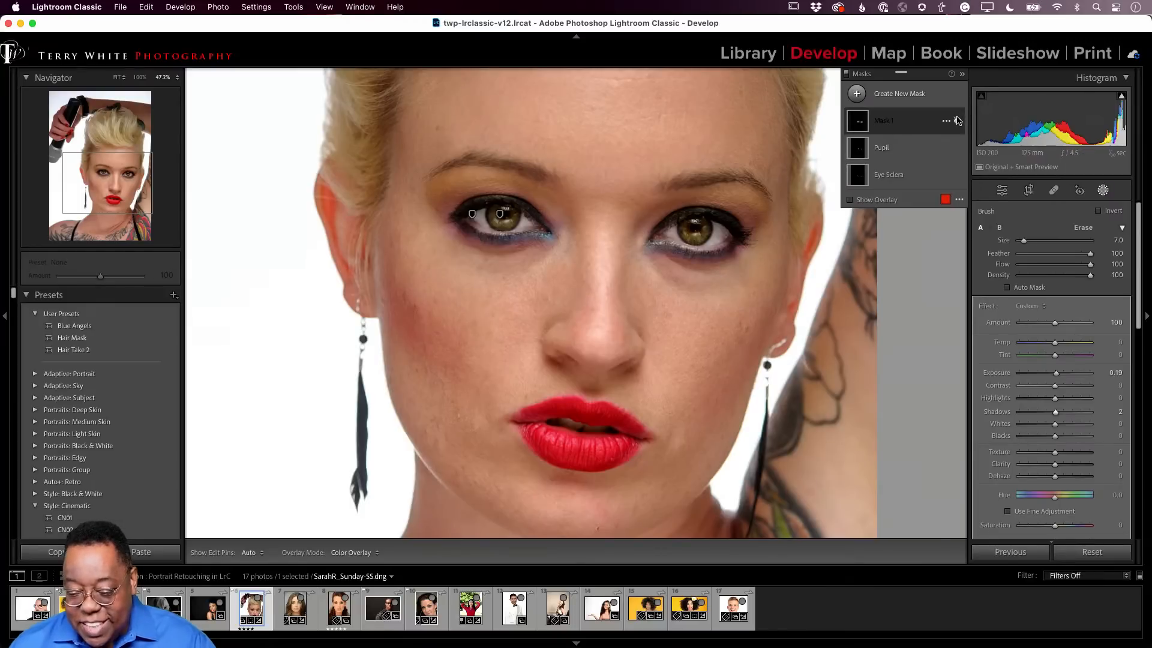
left_click(958, 121)
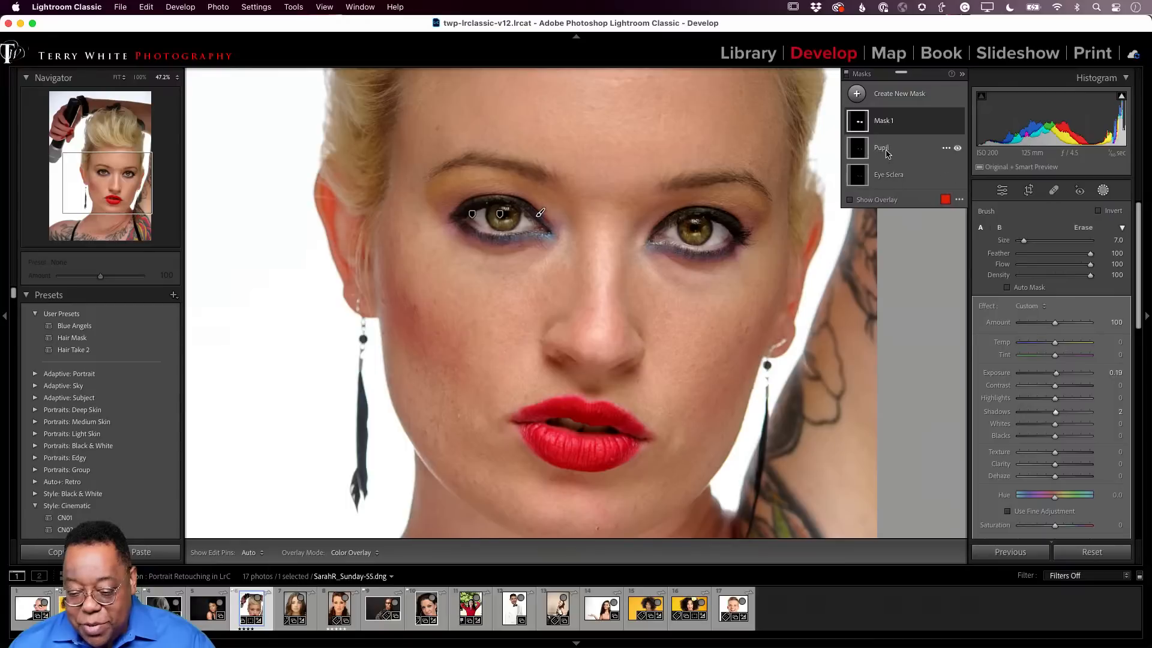
Subtract the area under the woman's left eye from the brush mask using a size 2 subtracting brush
left_click(878, 122)
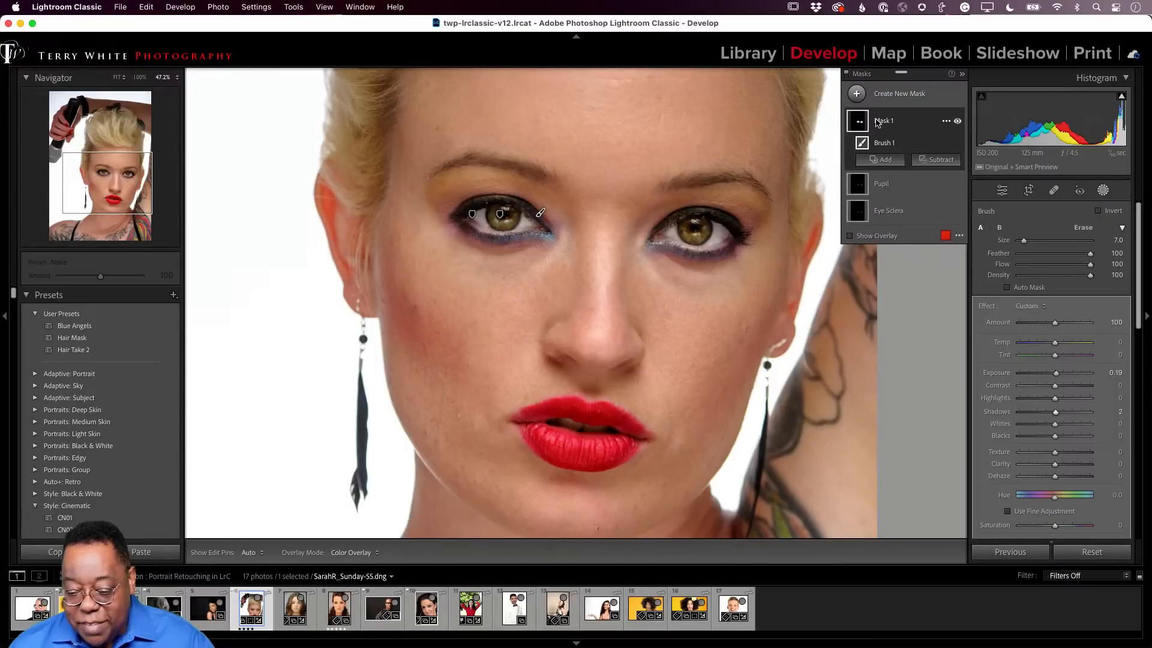
left_click(925, 163)
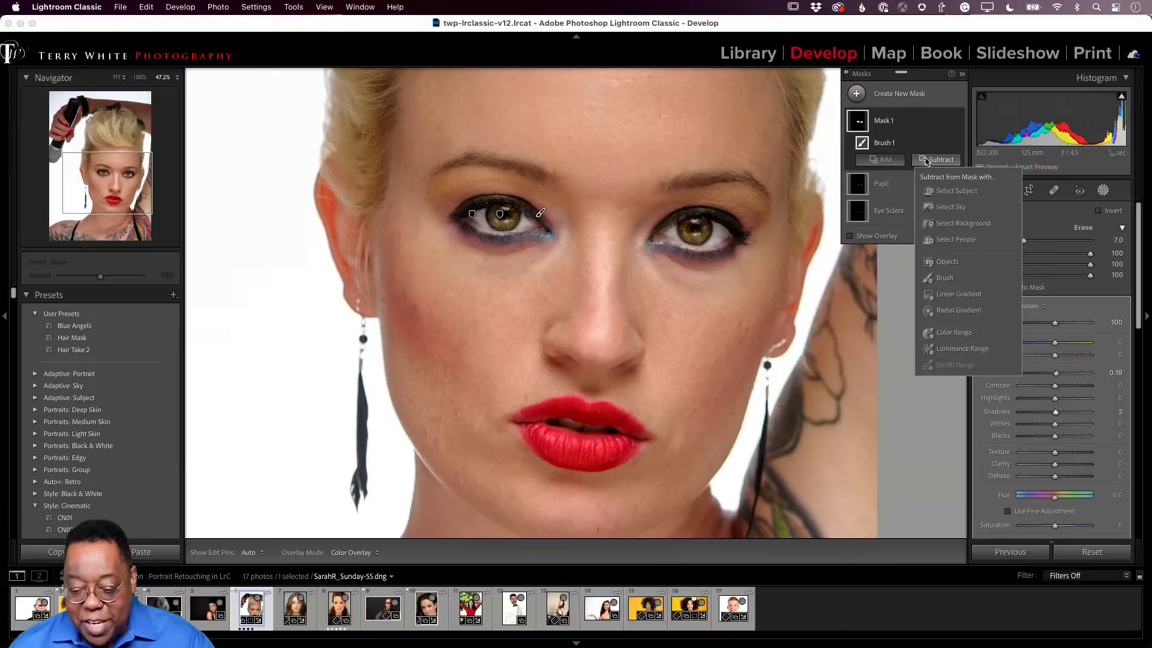
left_click(943, 277)
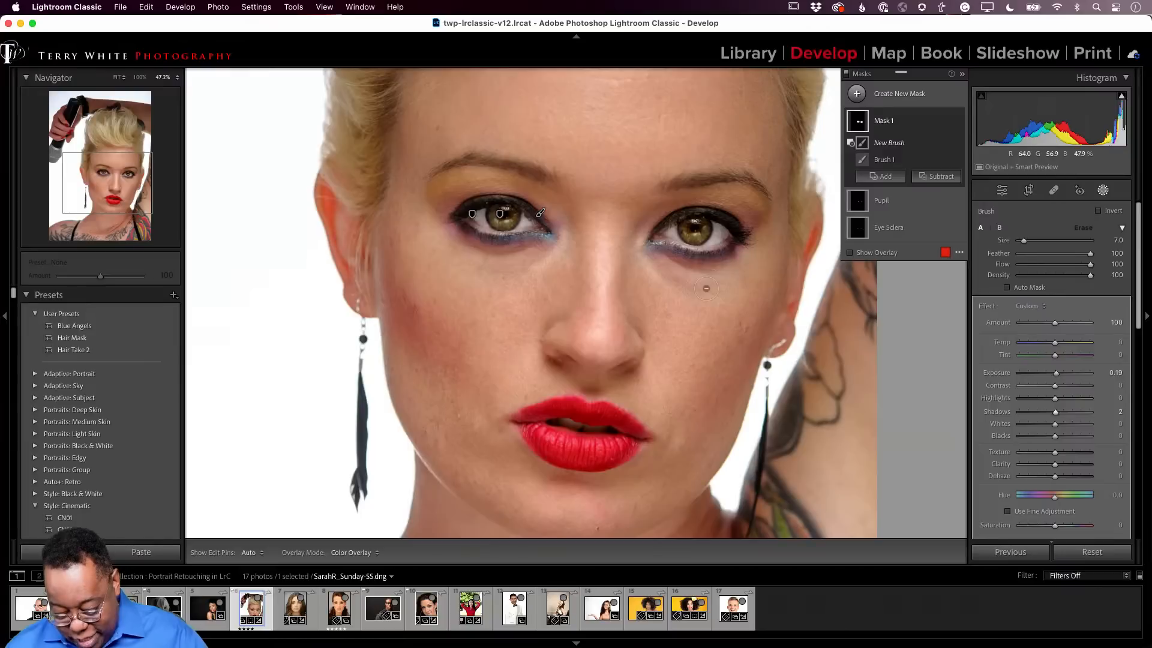
key("bracketleft")
key("bracketleft")
key("bracketleft")
key("bracketleft")
key("bracketleft")
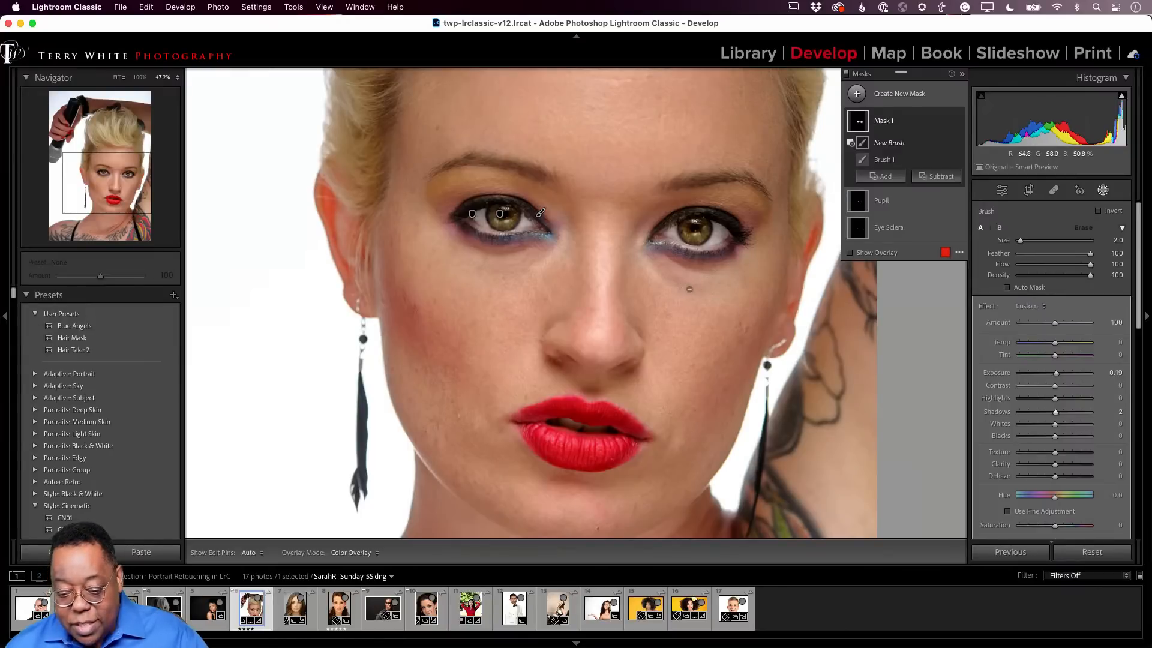
key("h")
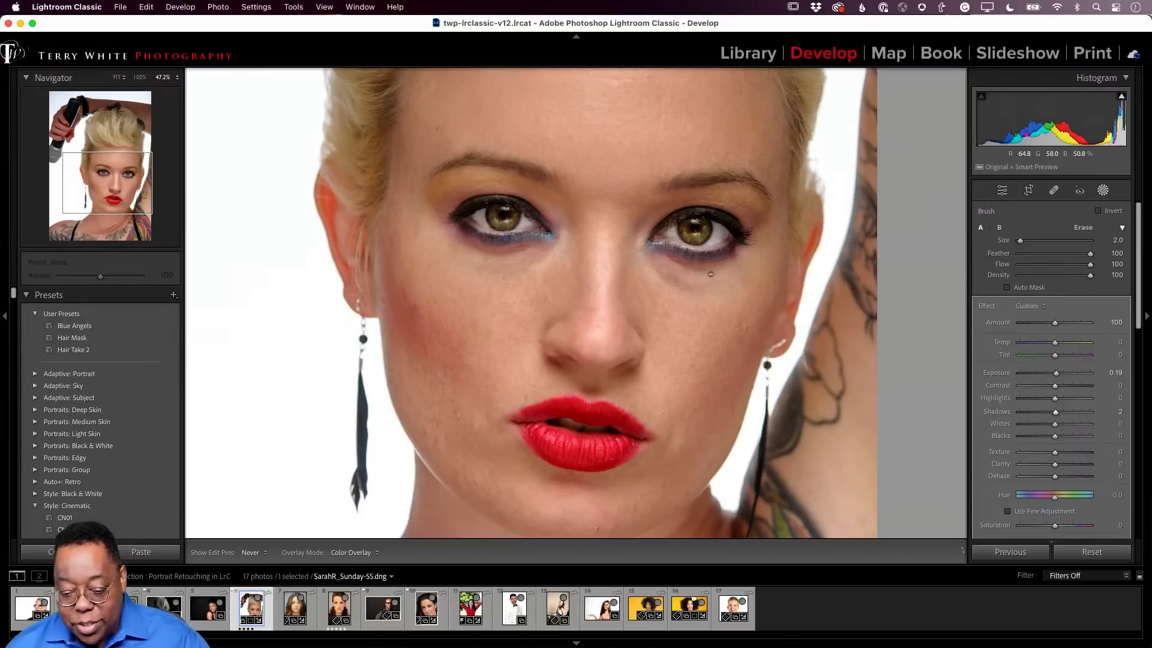
key("h")
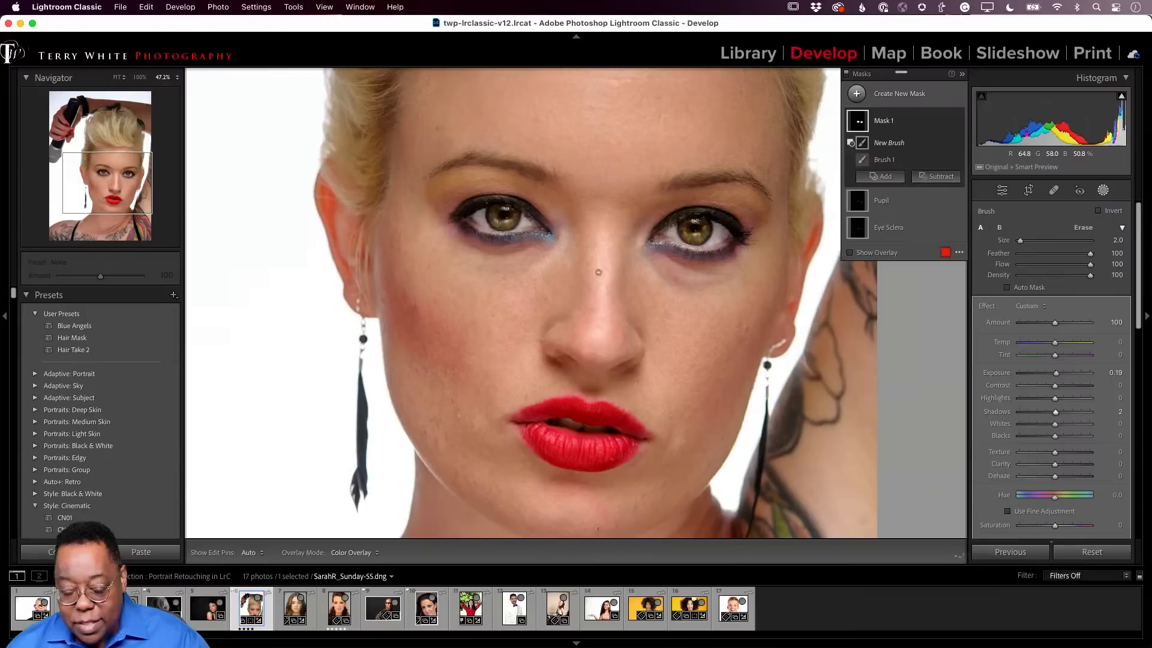
key("h")
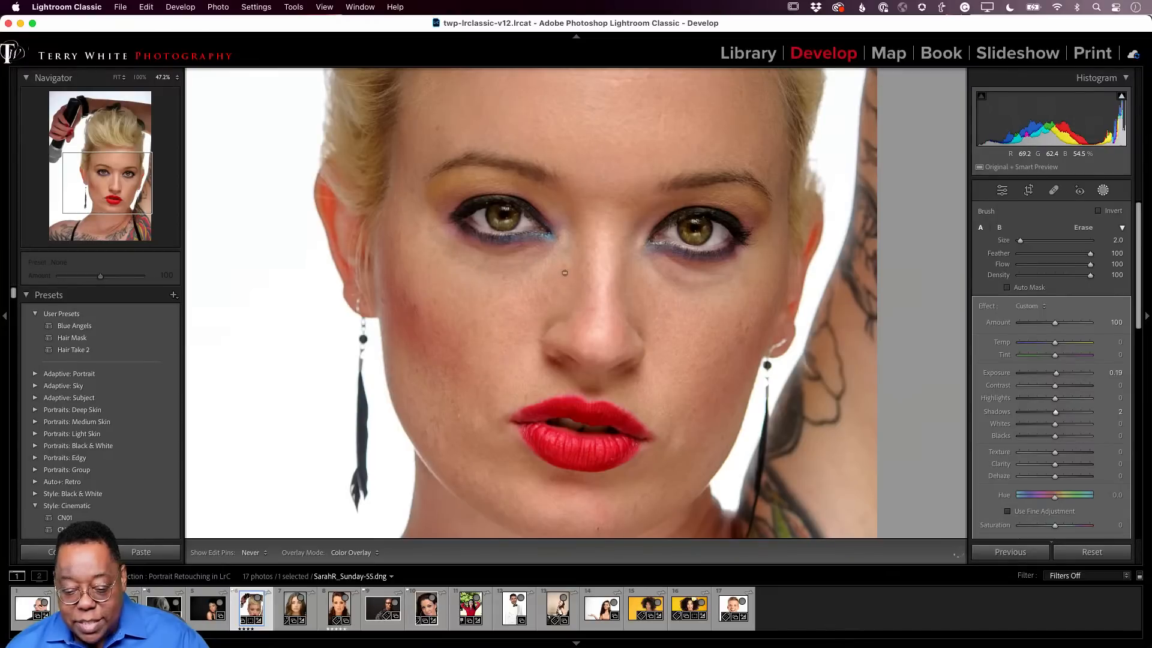
key("h")
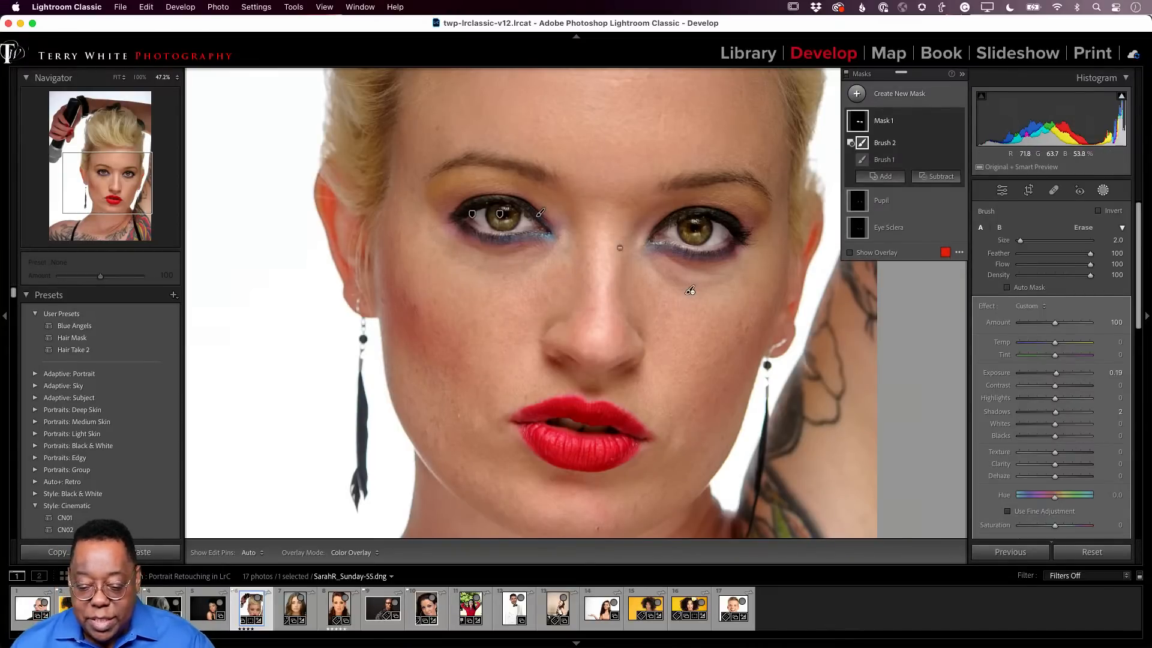
Enlarge the subtracting brush to size 8 and continue subtracting the under-eye areas from the eye mask
mouse_move(545, 218)
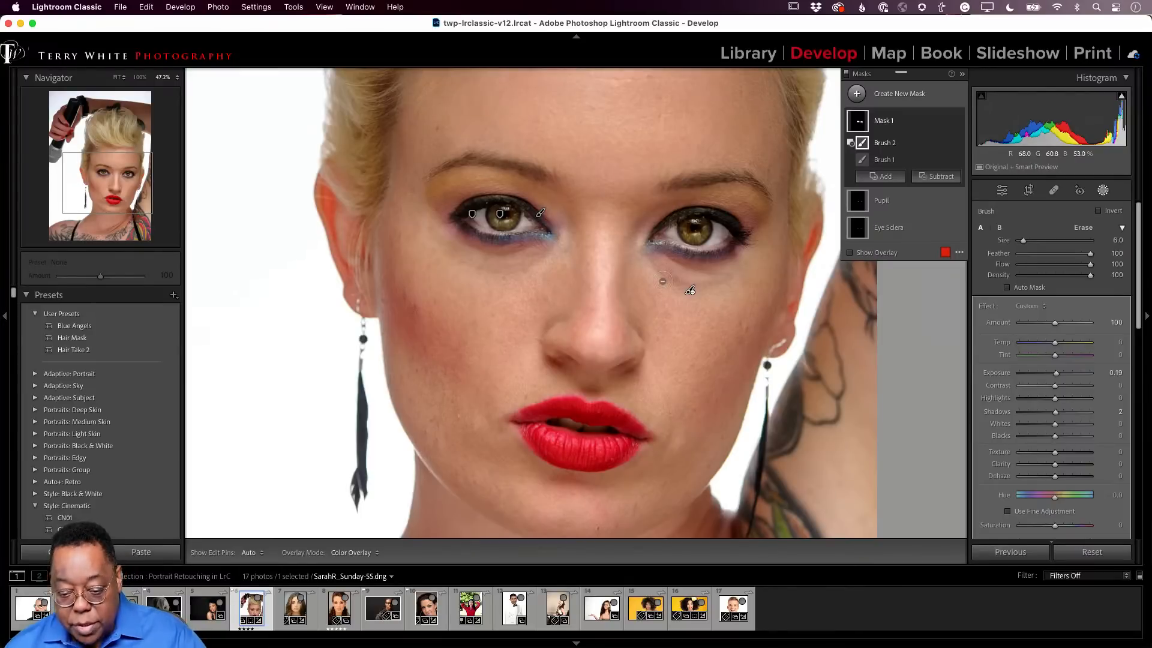
key("h")
key("bracketright")
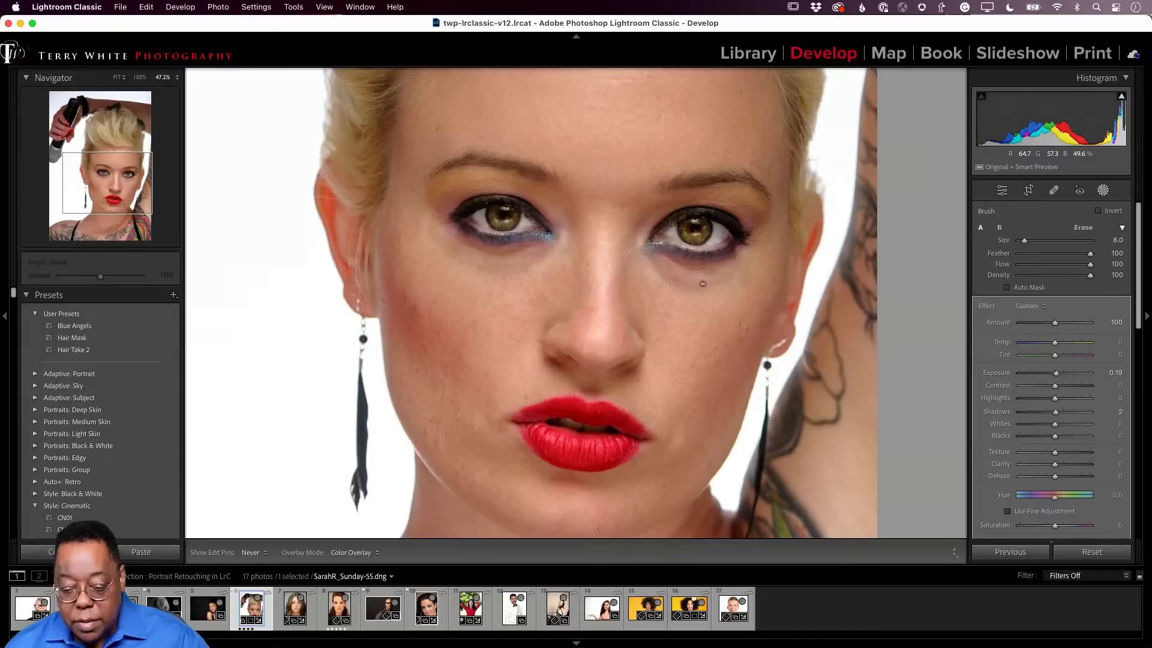
key("h")
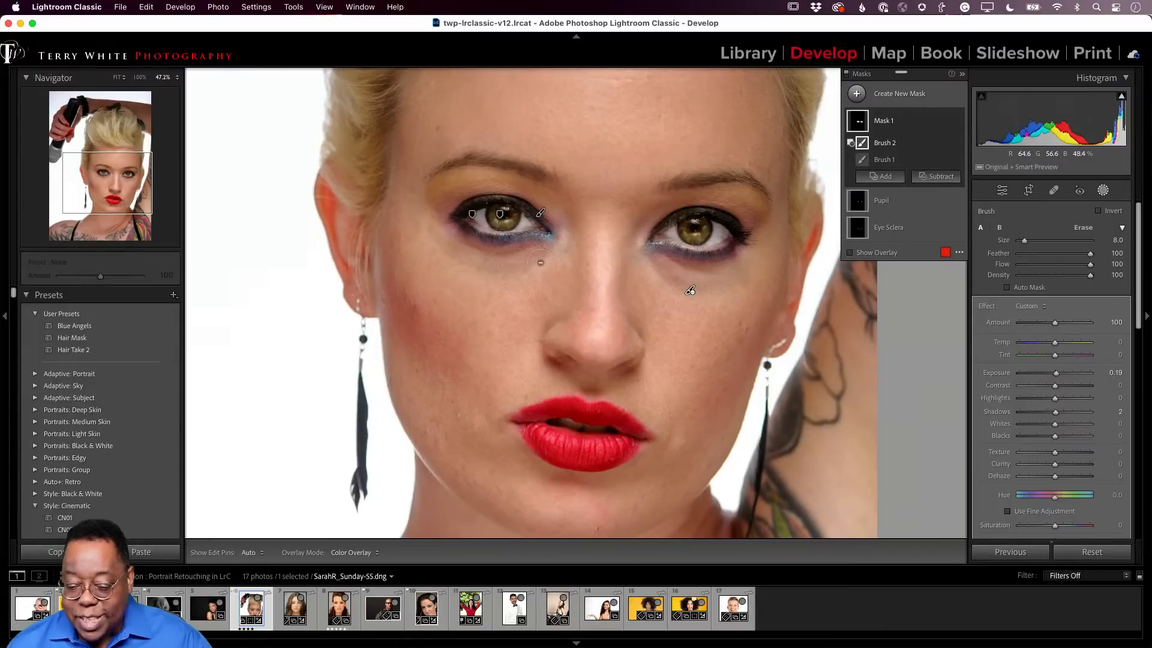
key("h")
key("h")
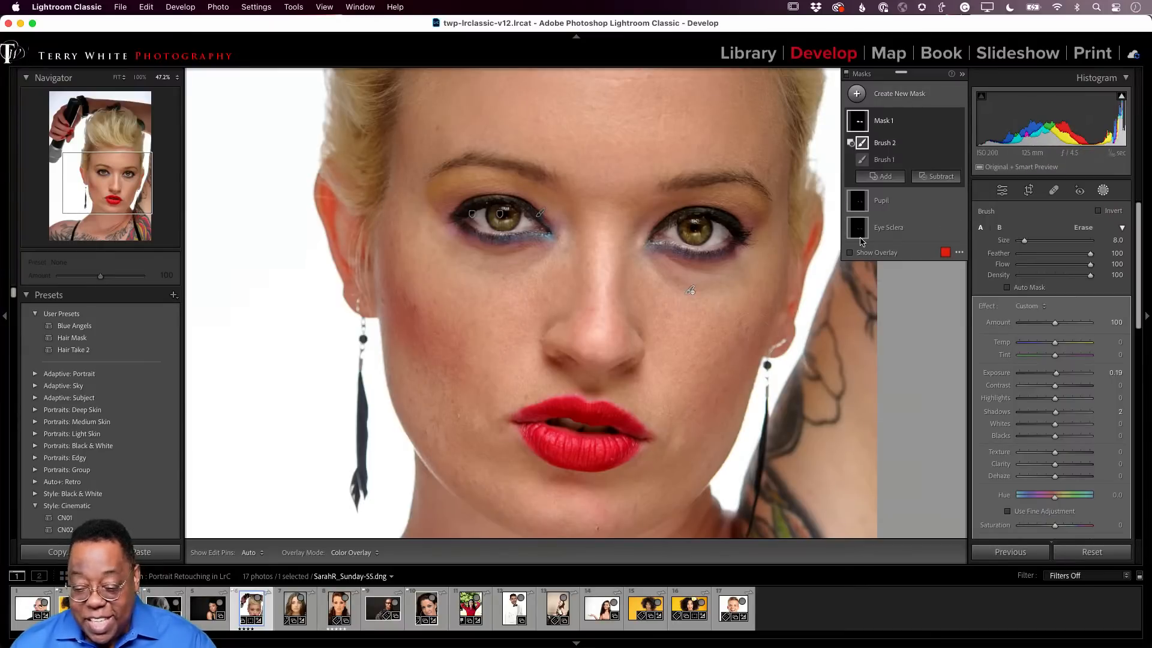
Soften the crease under the woman's left eye with the Remove tool at size 51 and opacity 41
left_click(1054, 191)
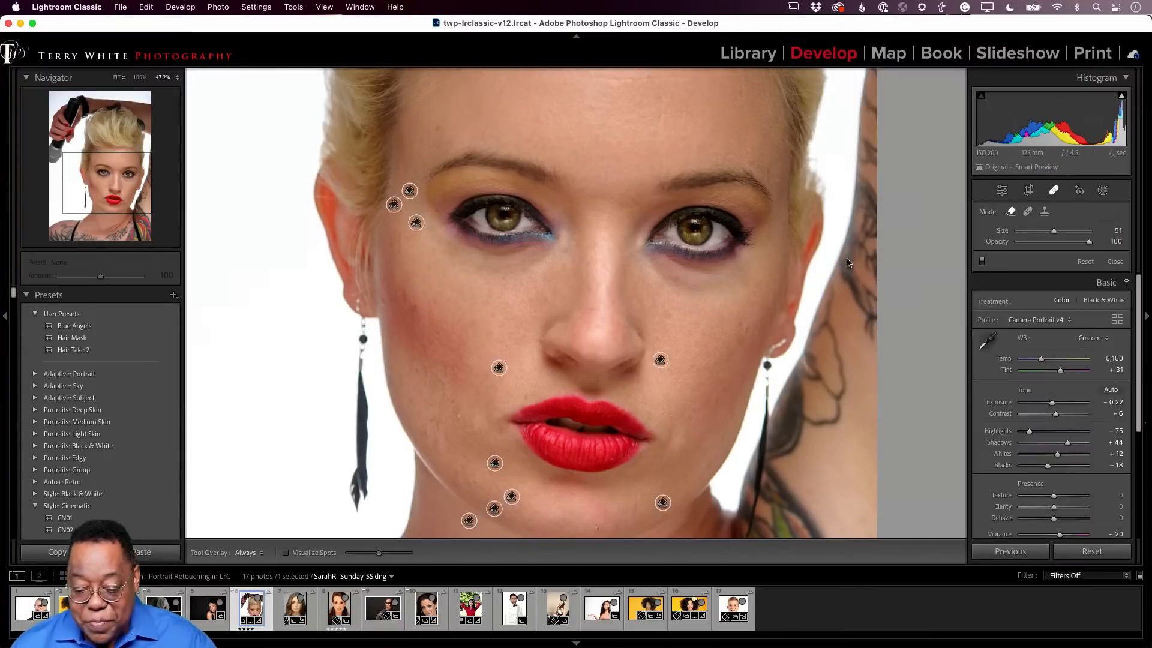
mouse_move(710, 292)
left_mouse_down()
mouse_move(649, 266)
mouse_move(730, 285)
mouse_move(692, 292)
left_mouse_up()
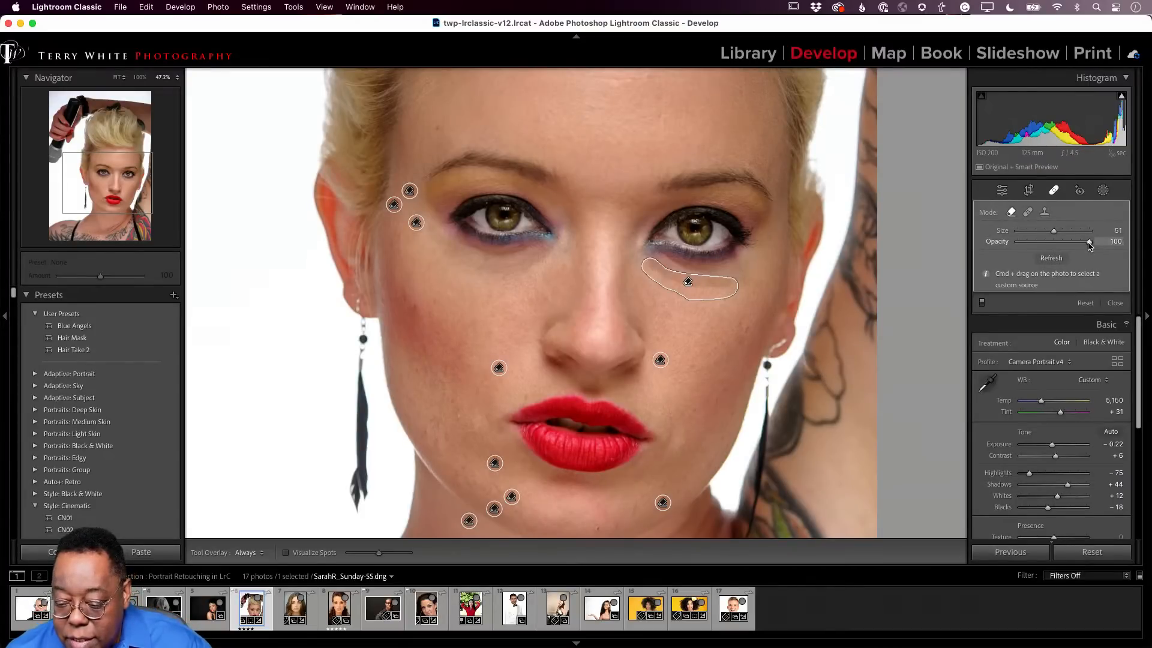
mouse_move(1090, 245)
left_mouse_down()
mouse_move(986, 250)
mouse_move(1046, 248)
left_mouse_up()
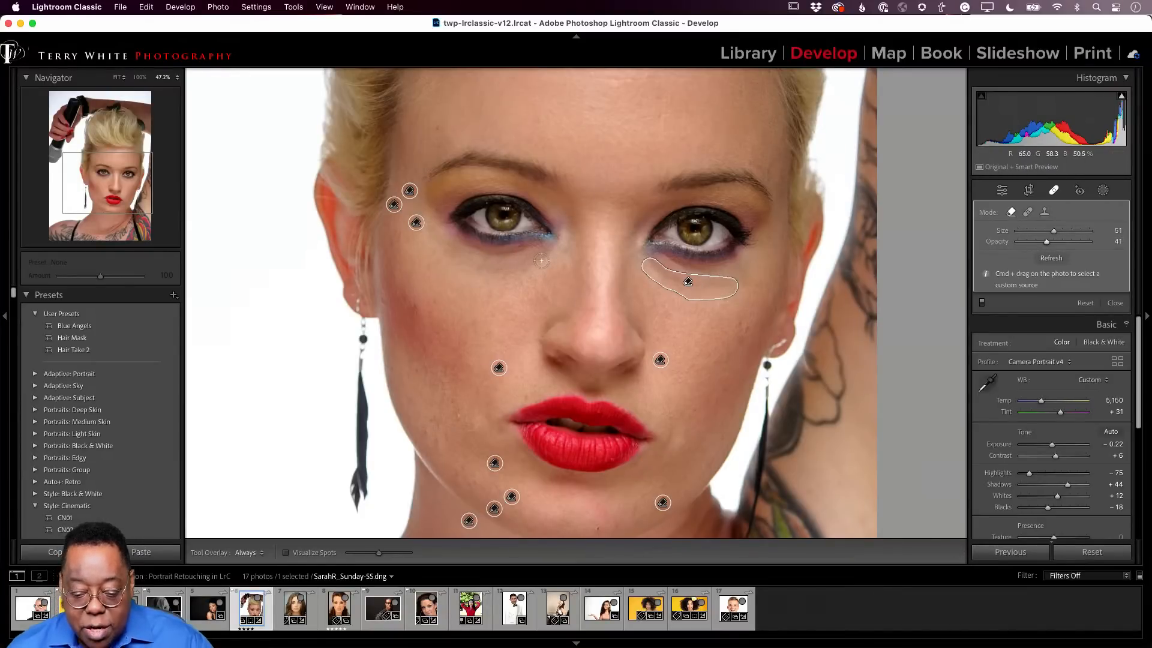
Soften the area under the woman's right eye with two Remove strokes at size 51 and set their opacity to 52
mouse_move(539, 261)
left_mouse_down()
mouse_move(447, 258)
mouse_move(556, 258)
mouse_move(489, 274)
mouse_move(437, 249)
mouse_move(471, 260)
left_mouse_up()
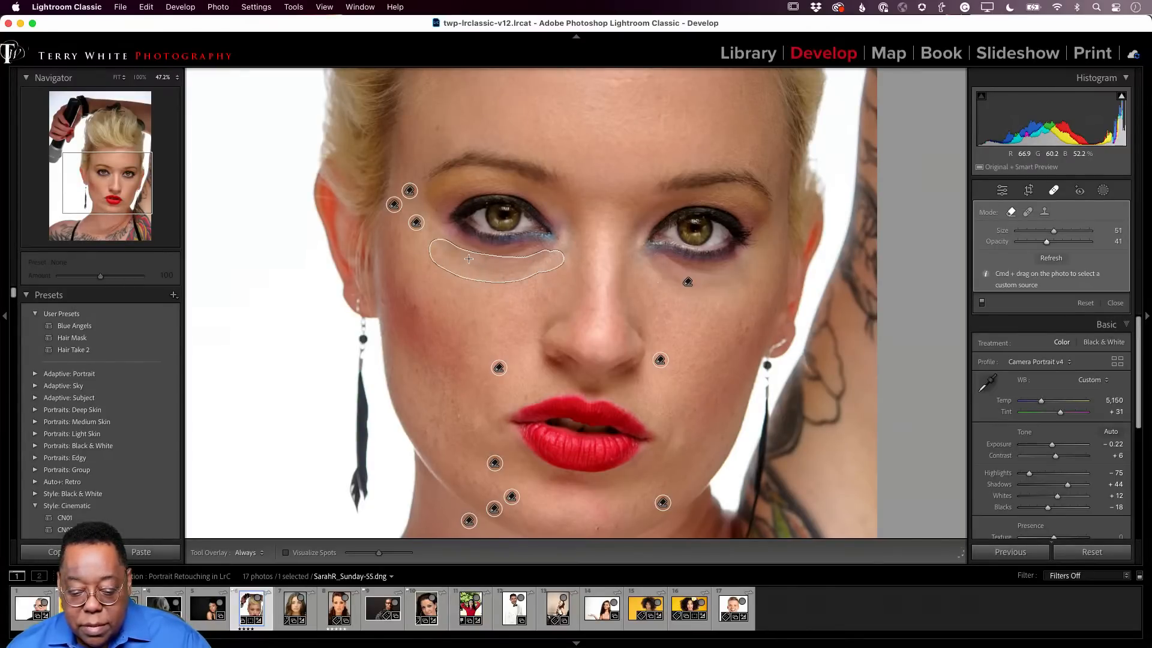
left_click_drag(543, 263, 480, 281)
mouse_move(1048, 245)
left_mouse_down()
mouse_move(1084, 247)
mouse_move(1034, 247)
mouse_move(1057, 245)
left_mouse_up()
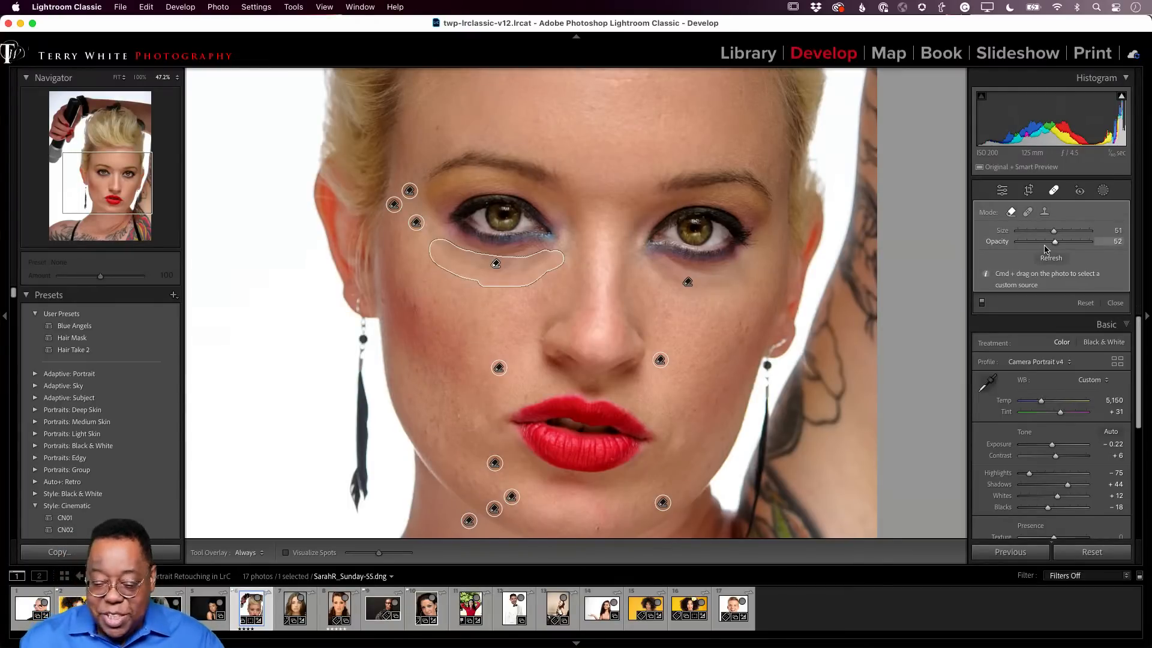
Finish the under-eye removal and compare the whole portrait before and after the edits
left_click(1054, 190)
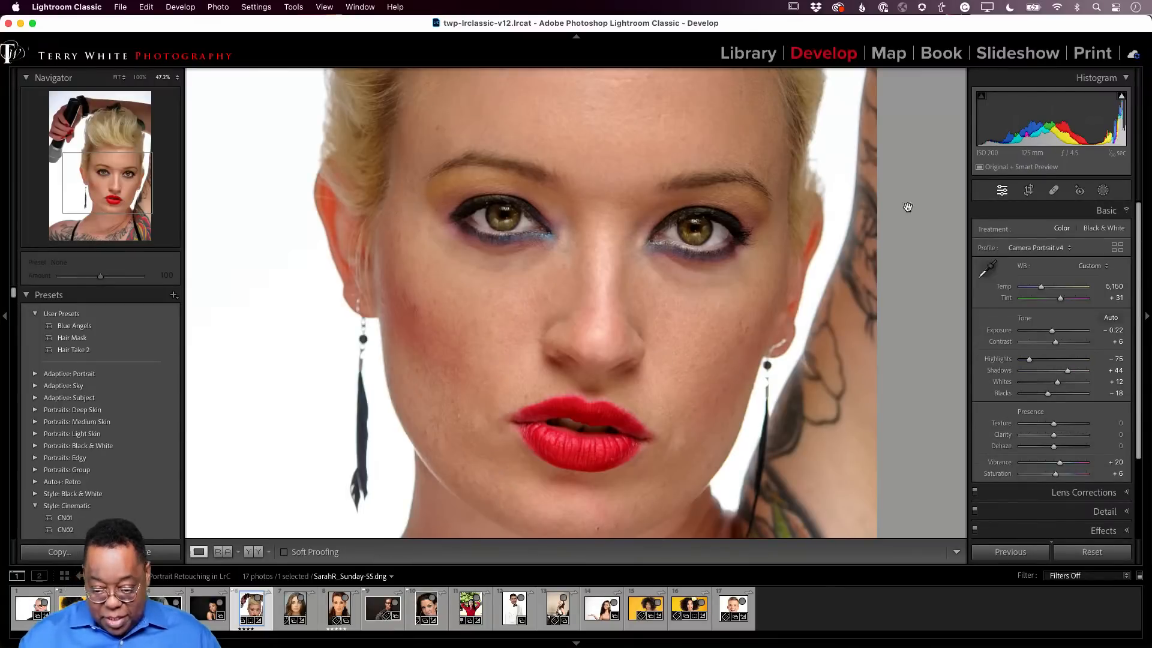
left_click(851, 235)
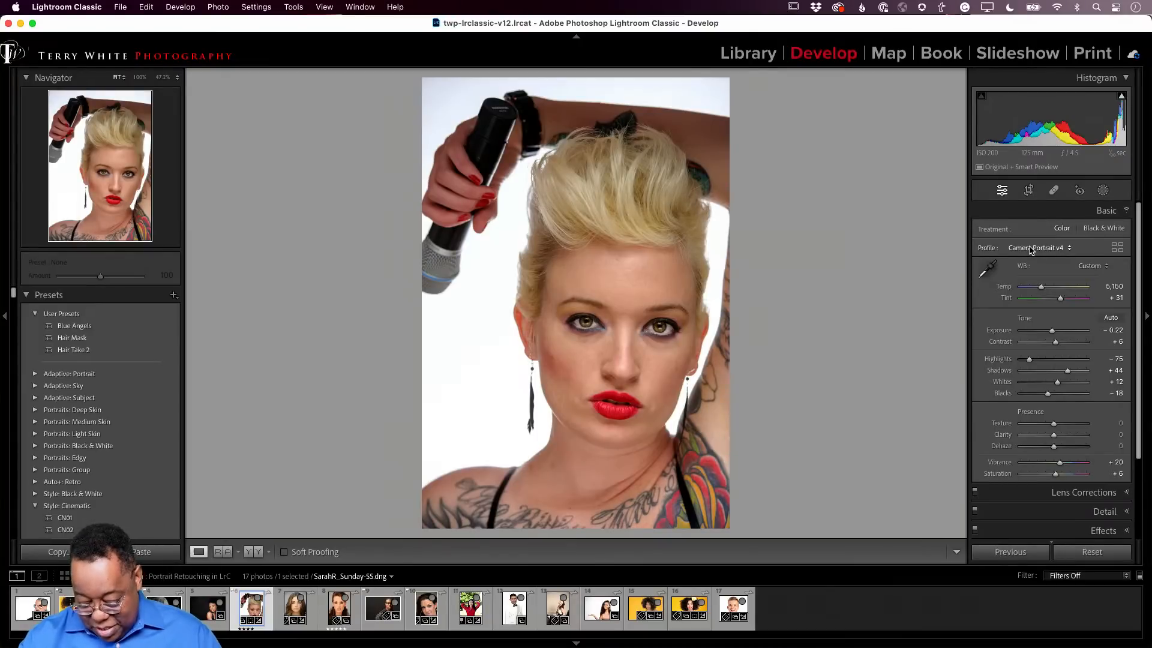
key("backslash")
key("backslash")
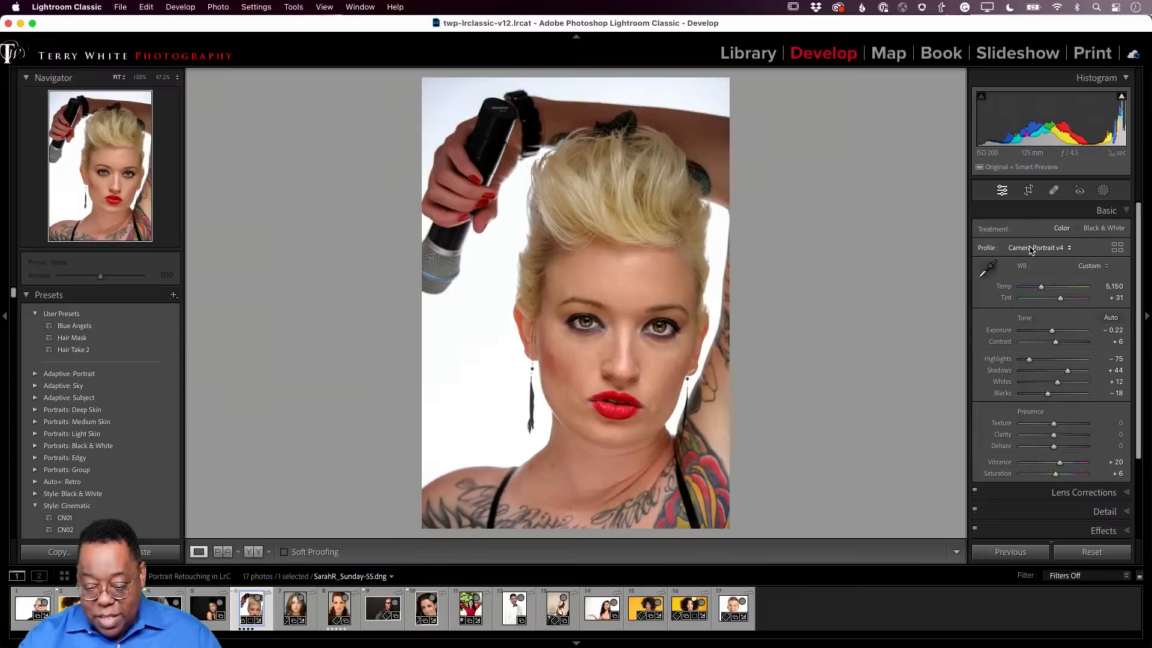
Compare the portrait's before and after versions to review the overall retouching
key("backslash")
key("backslash")
key("backslash")
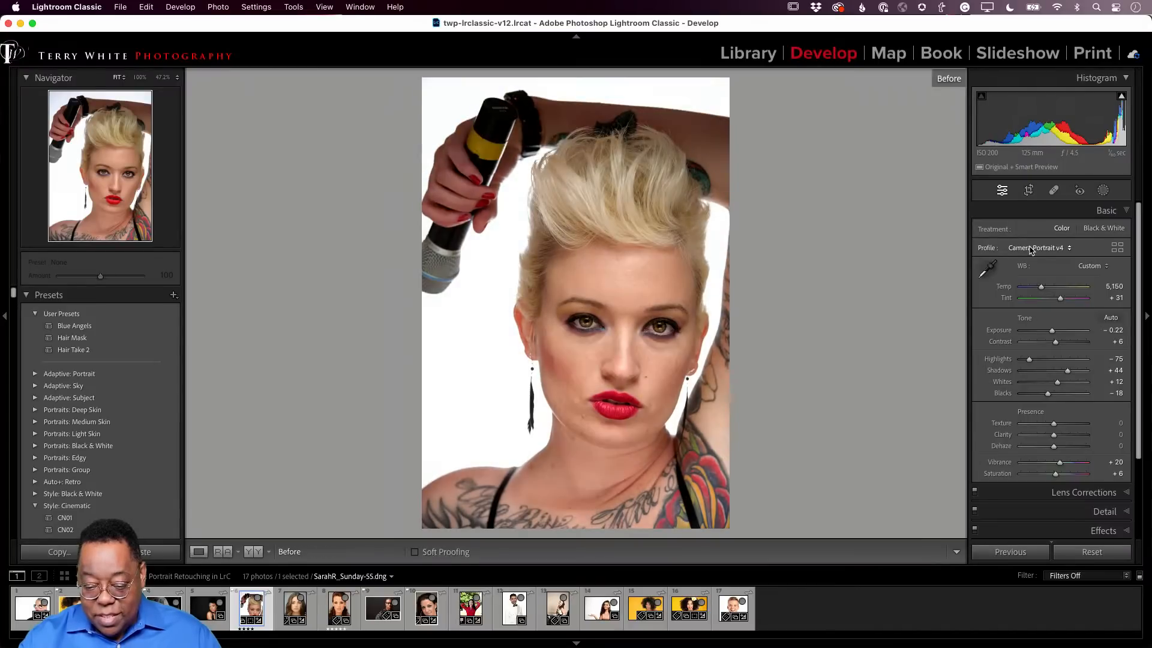
key("backslash")
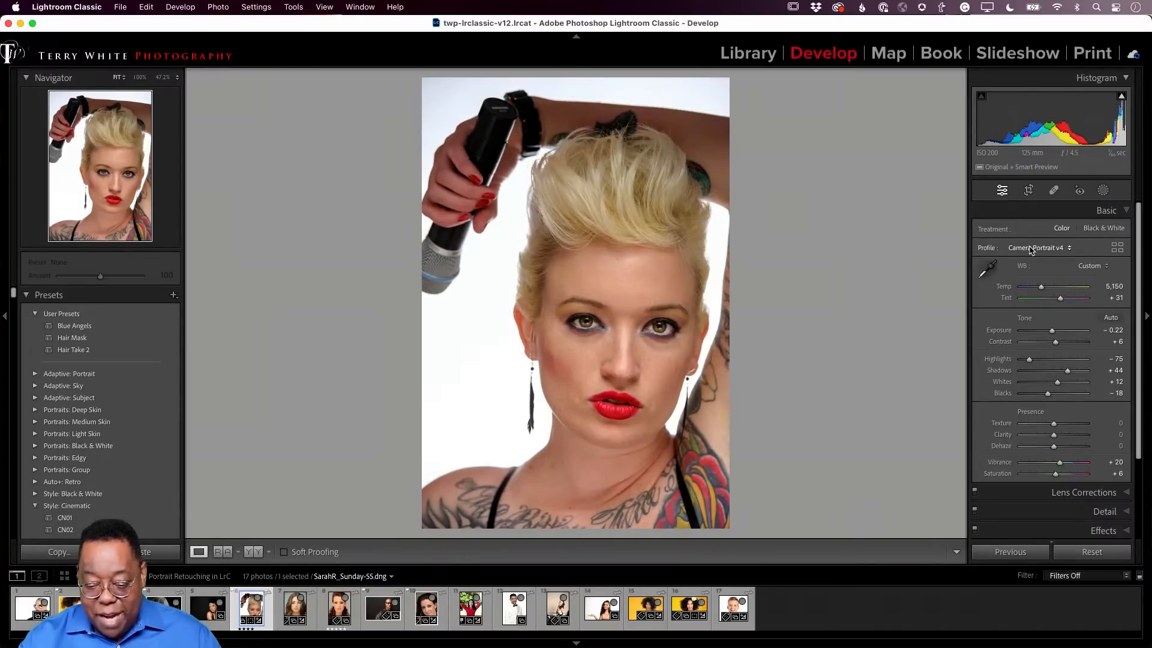
key("backslash")
key("backslash")
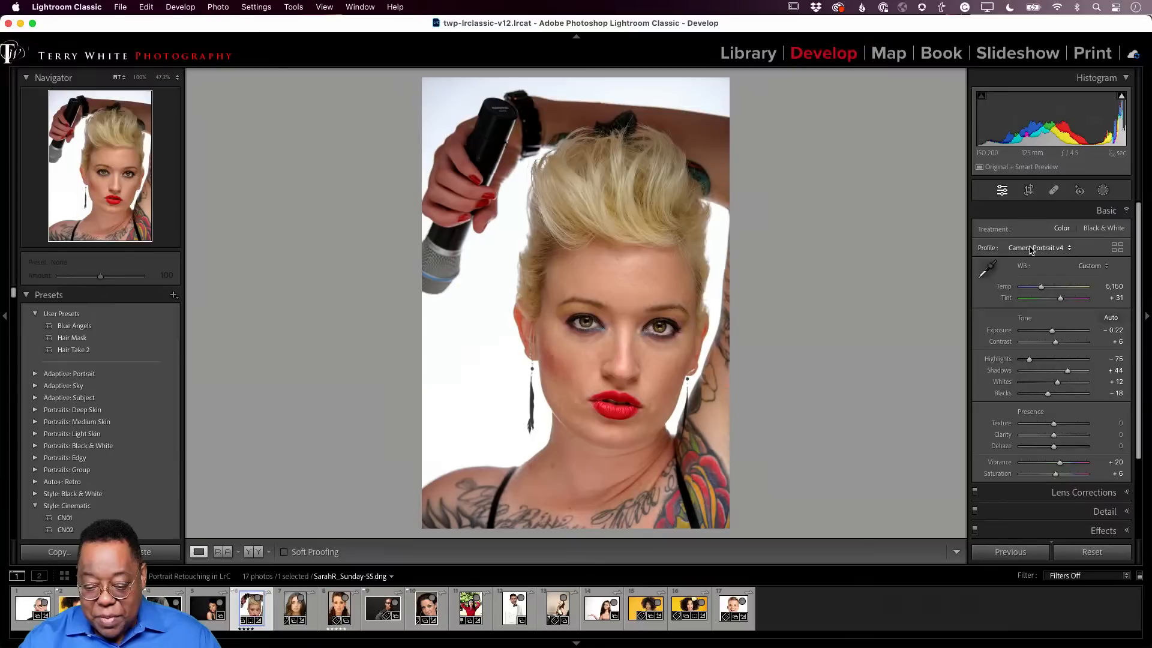
key("backslash")
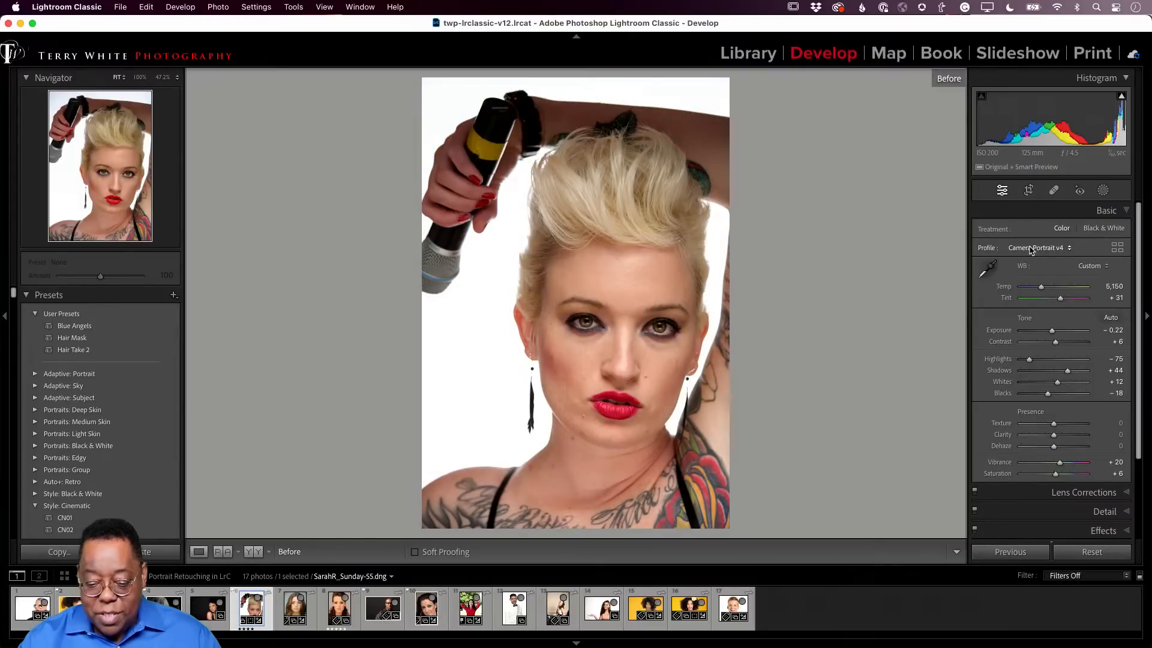
key("backslash")
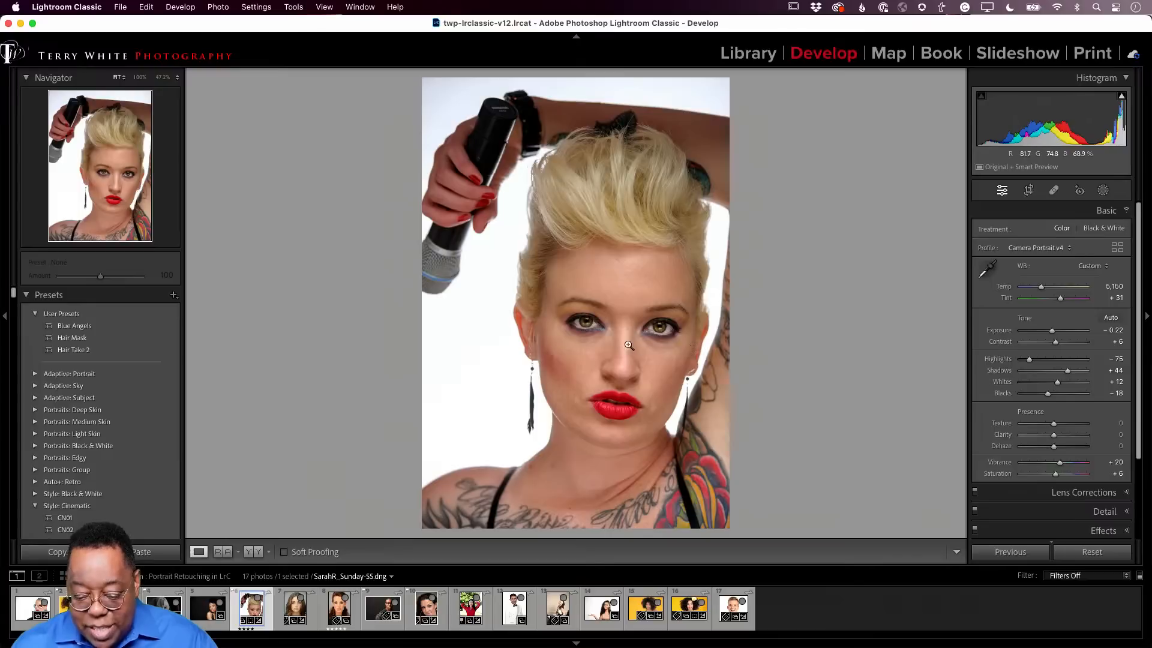
Delete the two existing content-aware removal spots under the woman's eyes
left_click(661, 336)
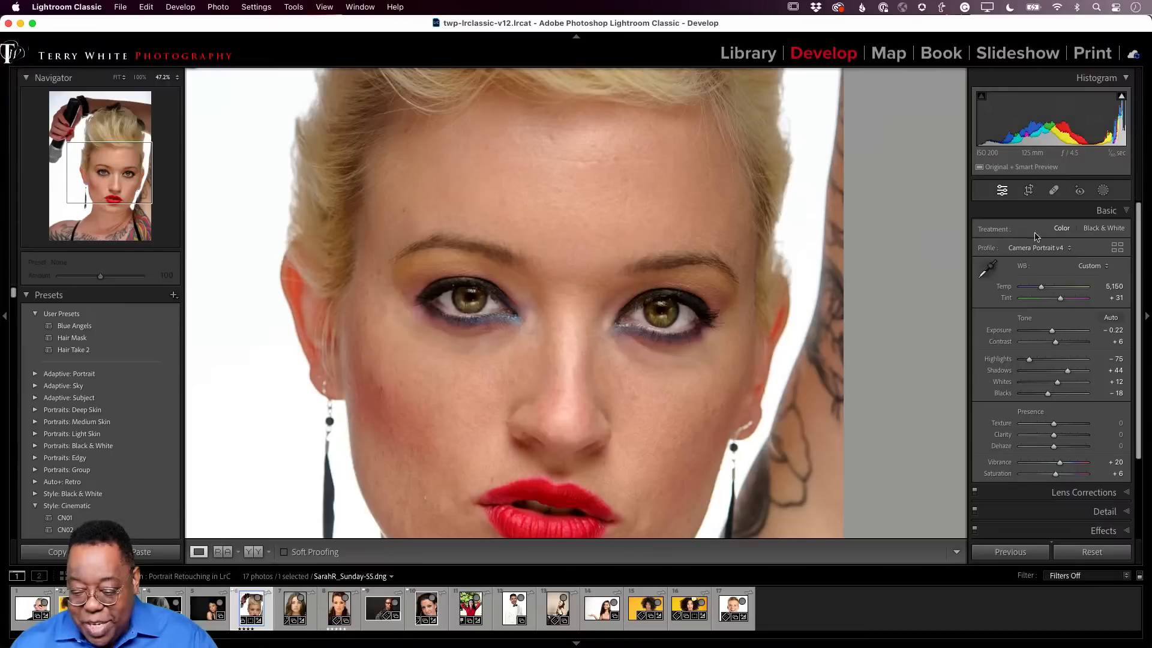
left_click(1052, 191)
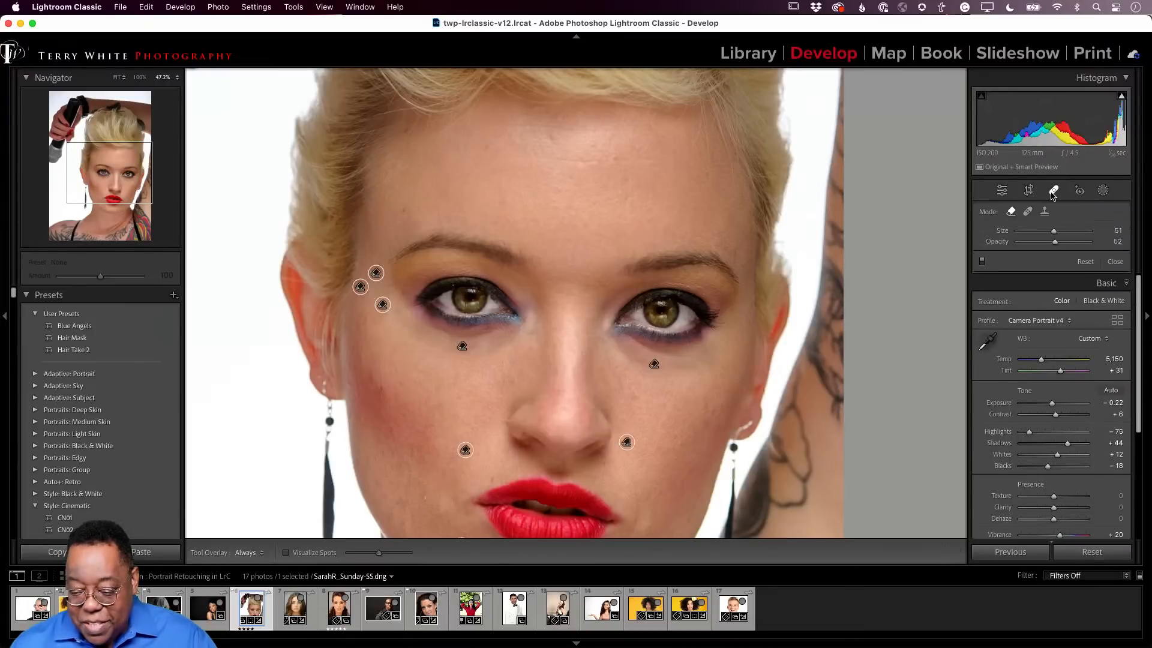
left_click(653, 367)
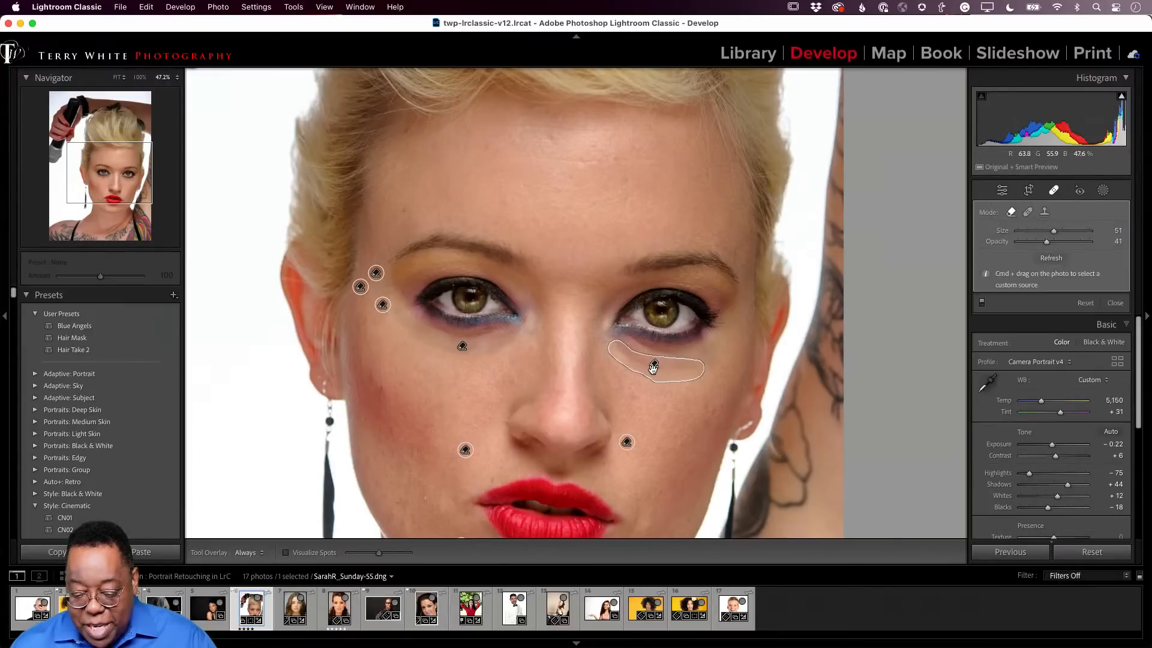
key("Delete")
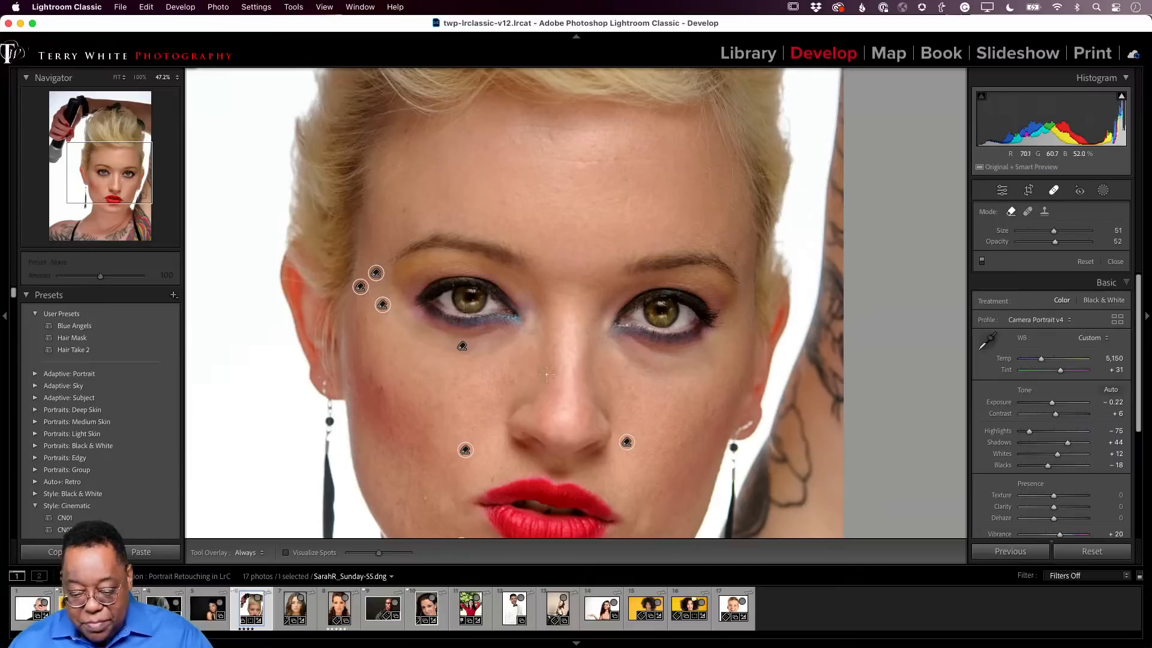
left_click(455, 347)
key("Delete")
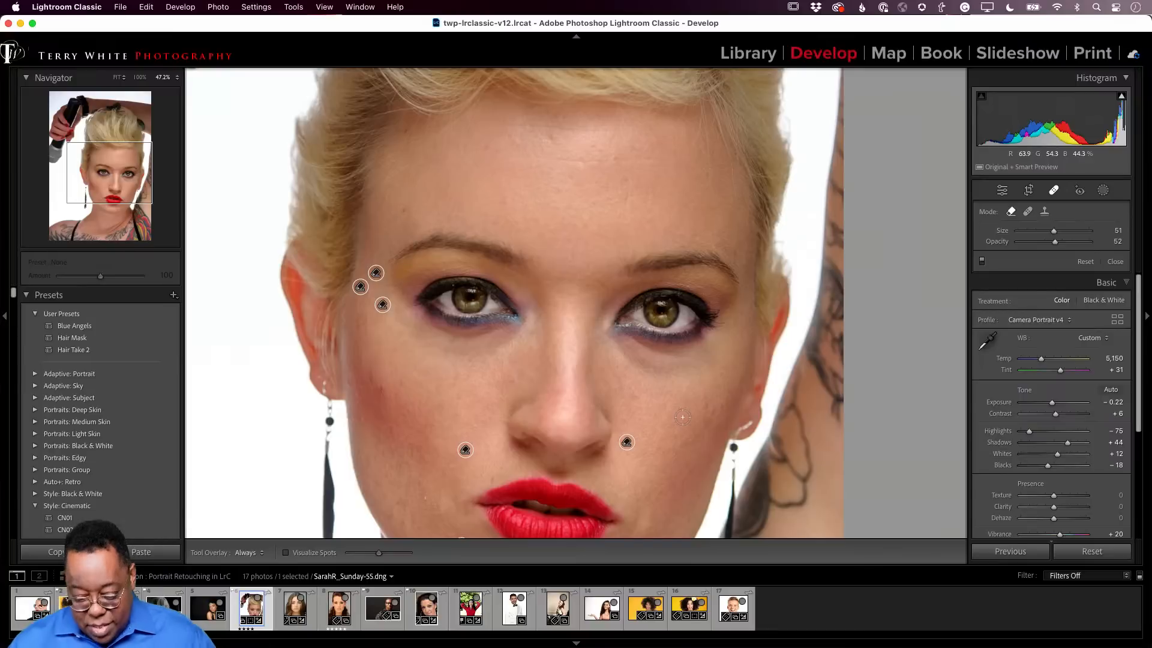
Undo the last added heal and leave the healing tool
key("super+z")
key("super+z")
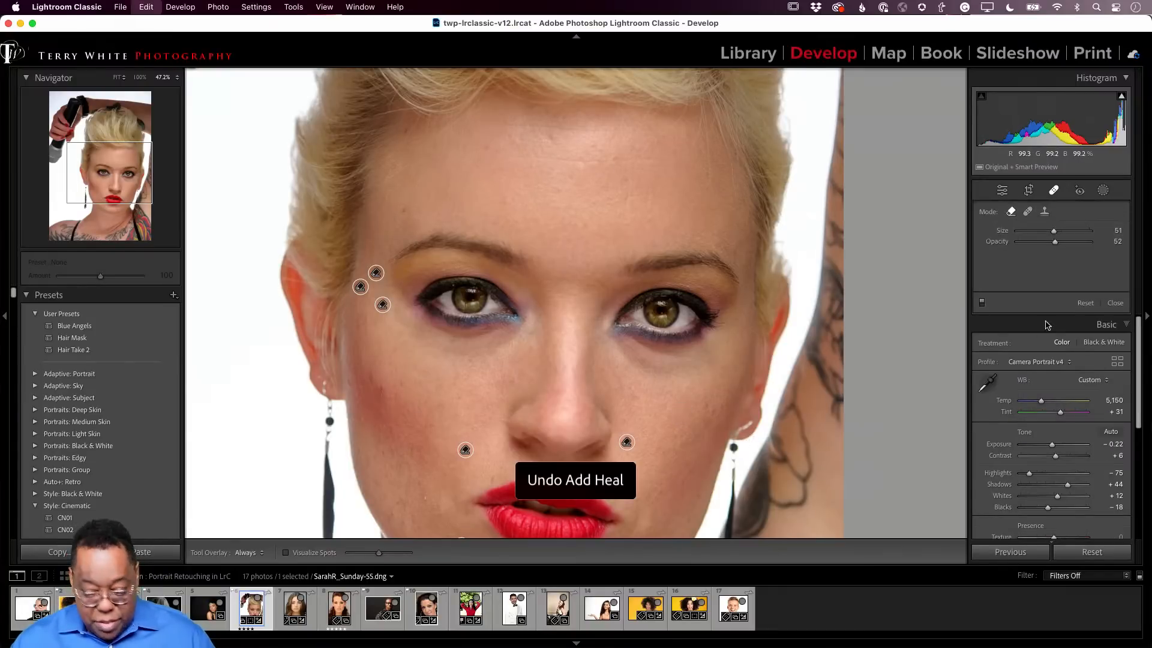
left_click(1056, 193)
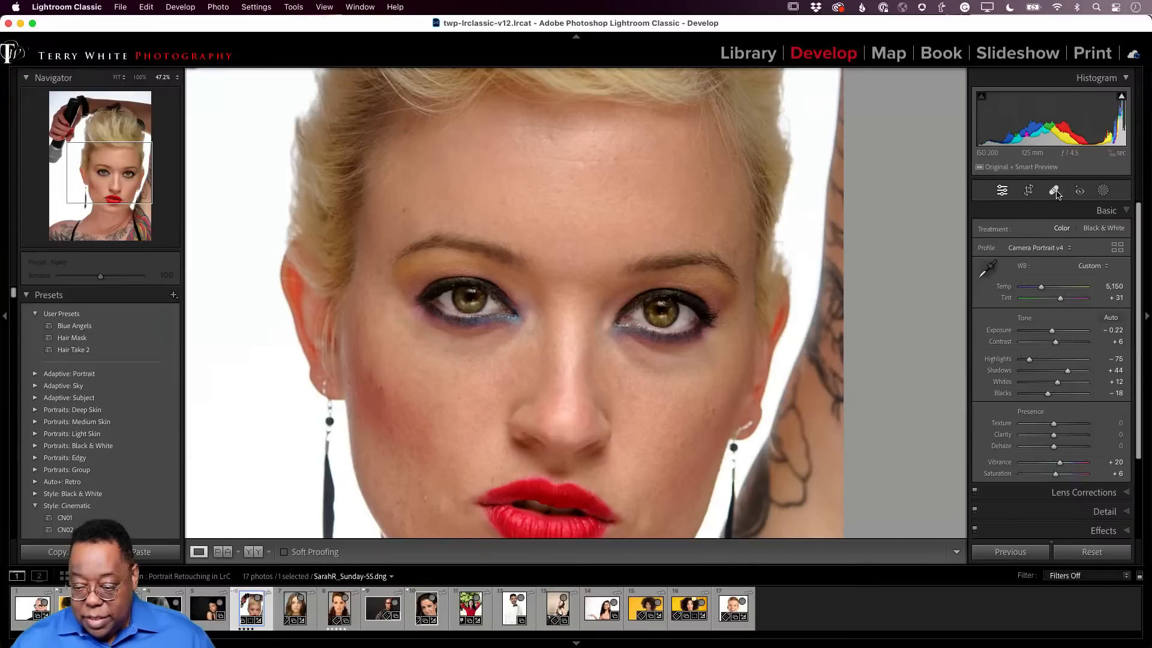
left_click(1053, 190)
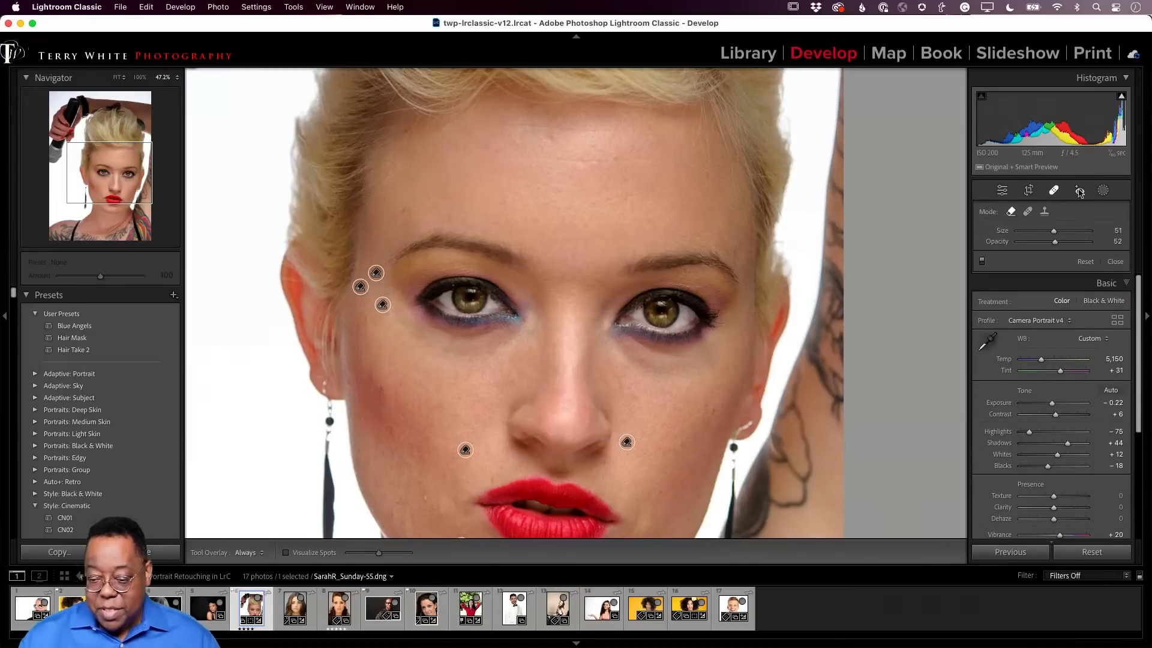
left_click(1053, 191)
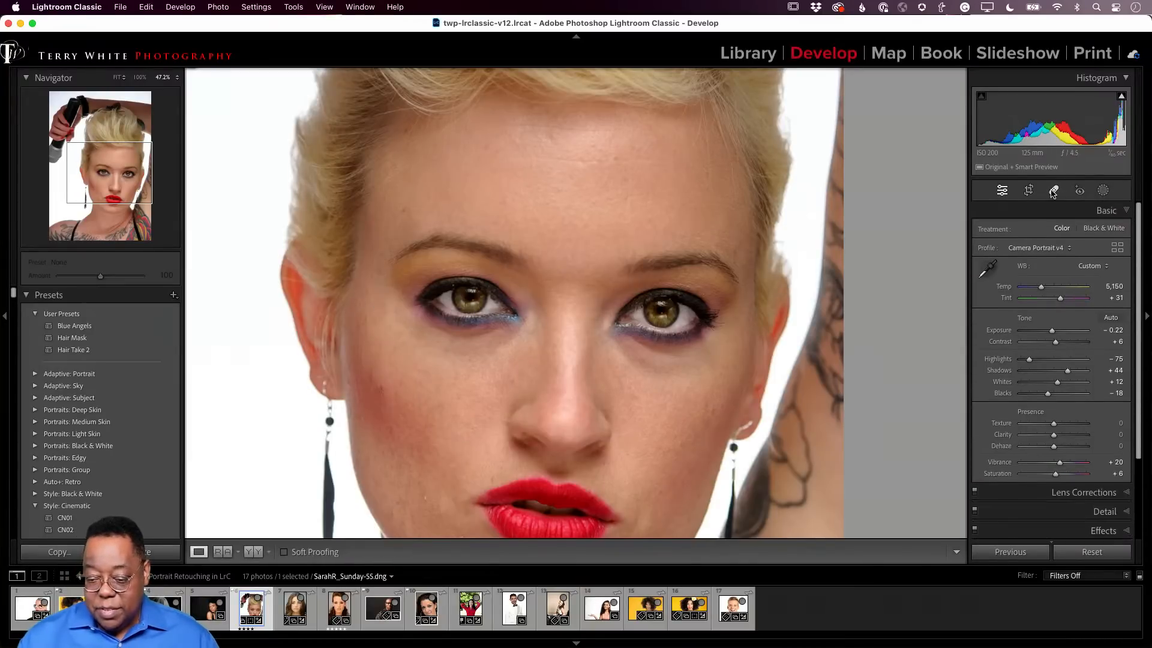
Compare the whole portrait before and after to examine the under-eye areas without their retouching
left_click(578, 314)
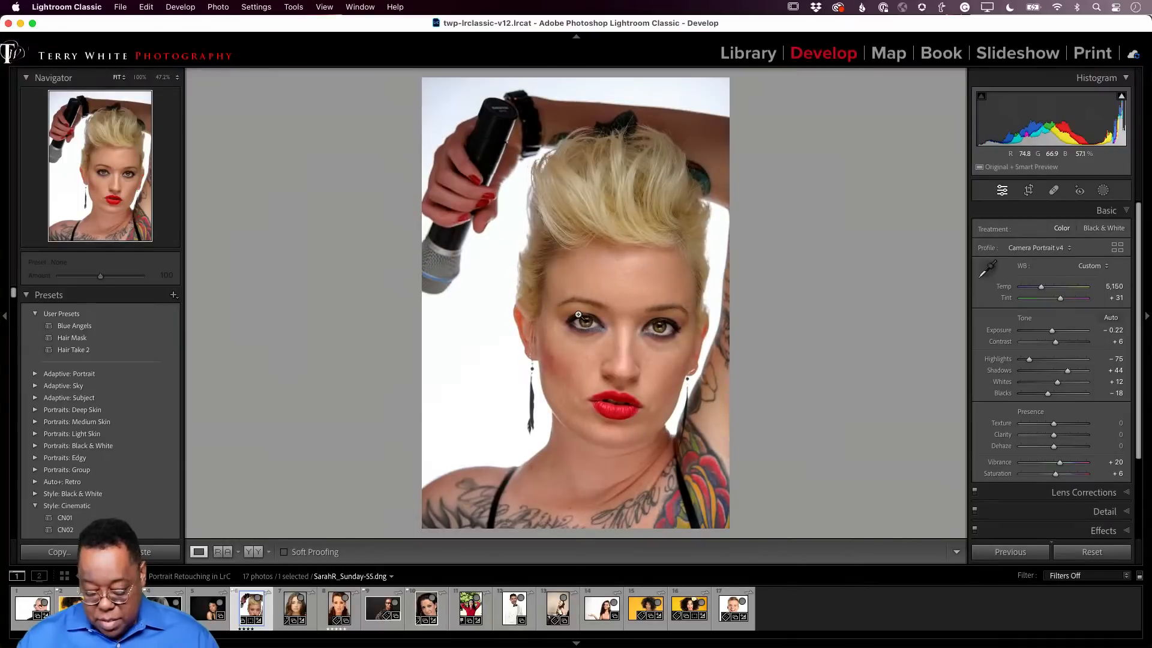
key("backslash")
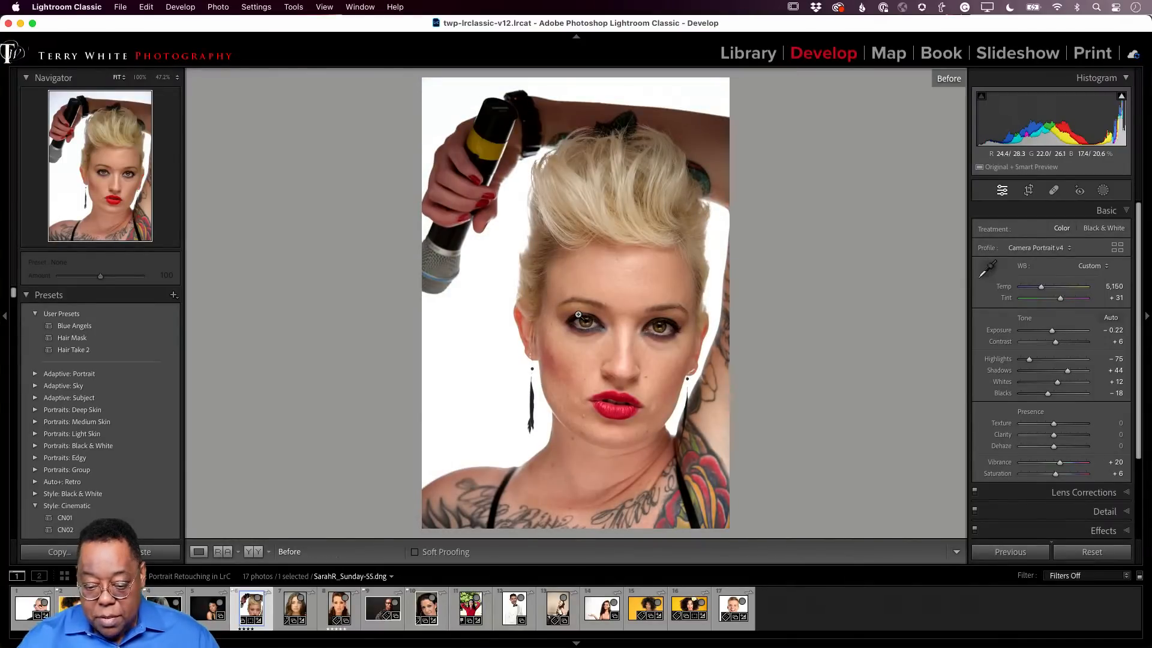
key("backslash")
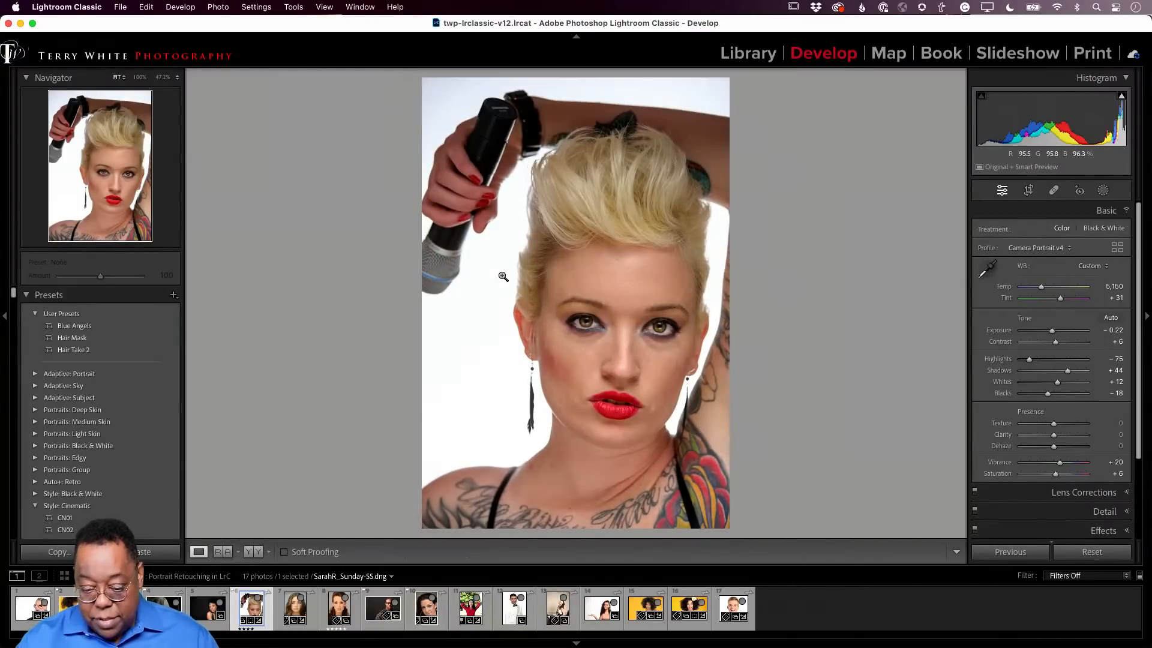
key("backslash")
key("backslash")
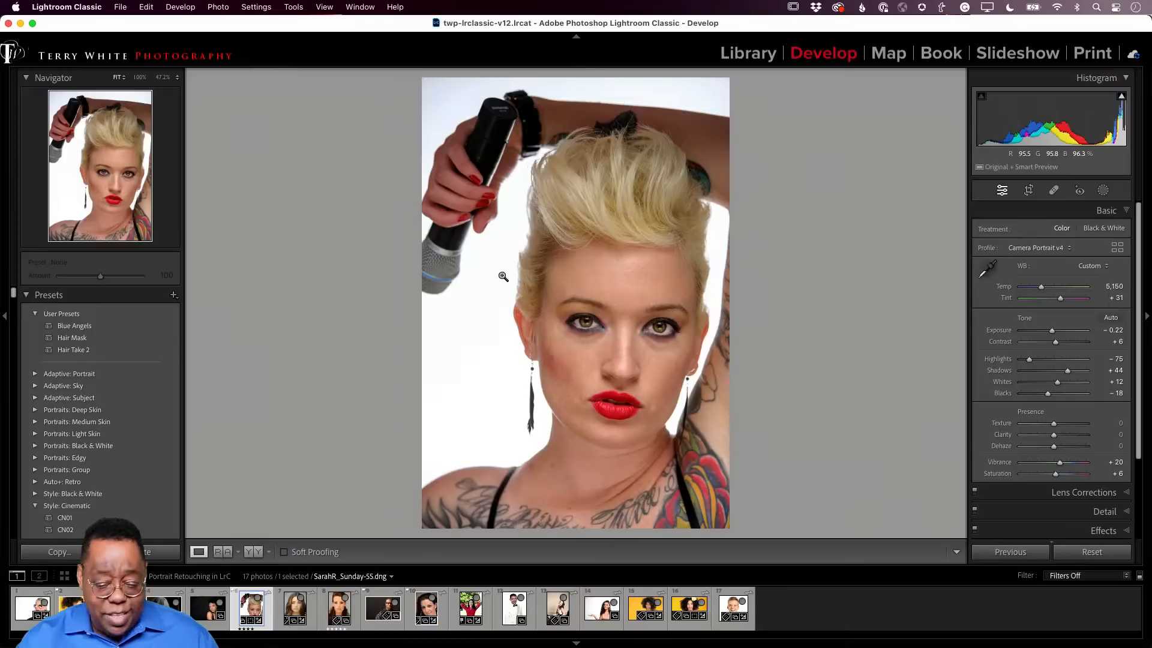
key("backslash")
key("backslash")
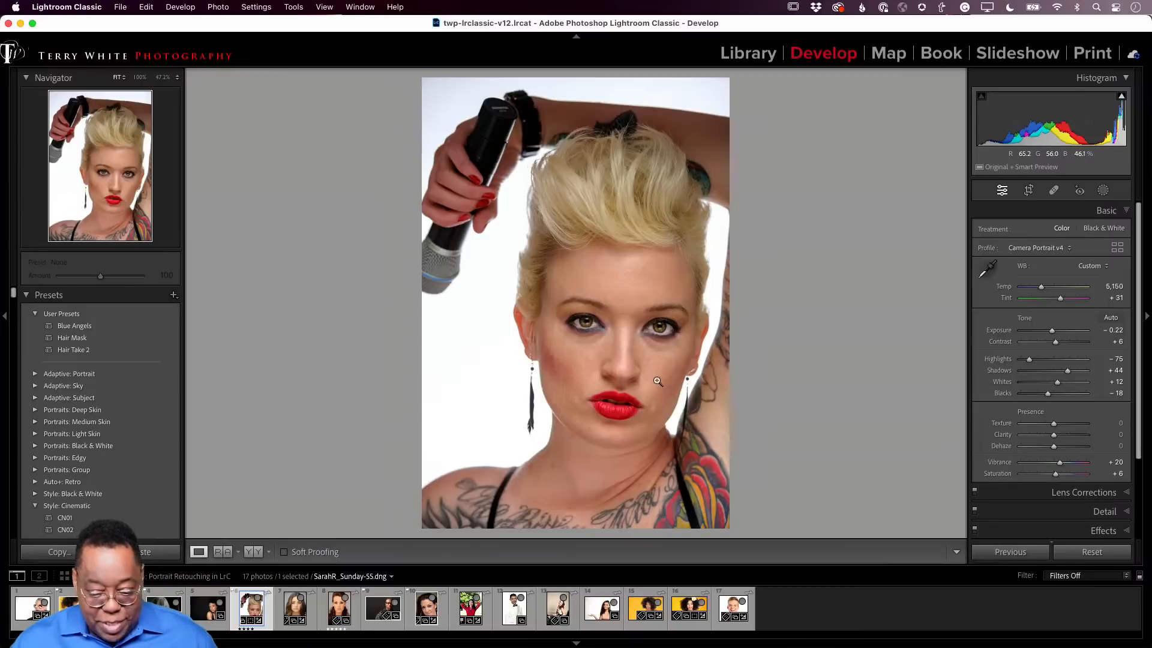
Paint a Heal-mode stroke under the eye on the image's right side, sampling from the cheek just below it
left_click(646, 349)
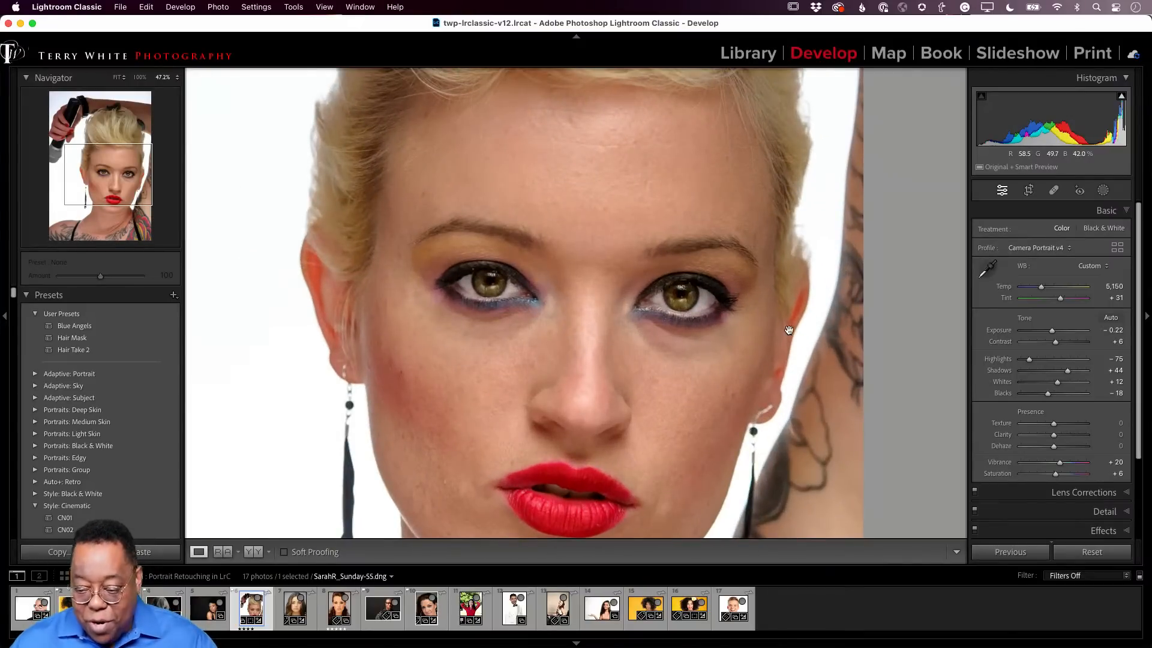
left_click(1053, 191)
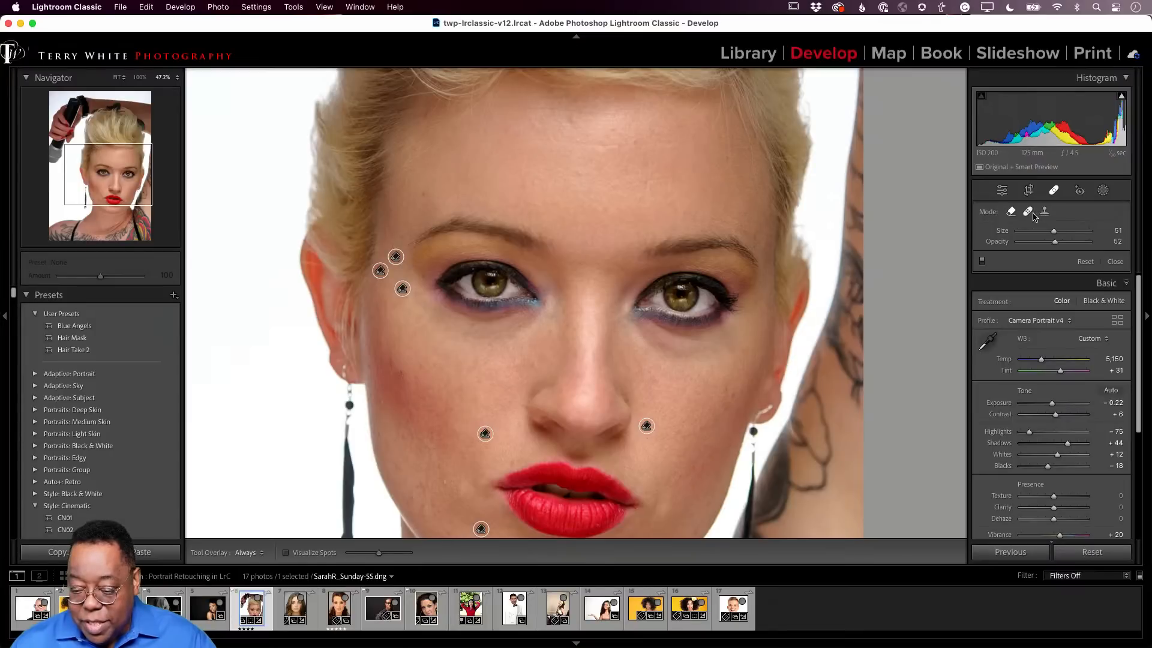
left_click(1028, 211)
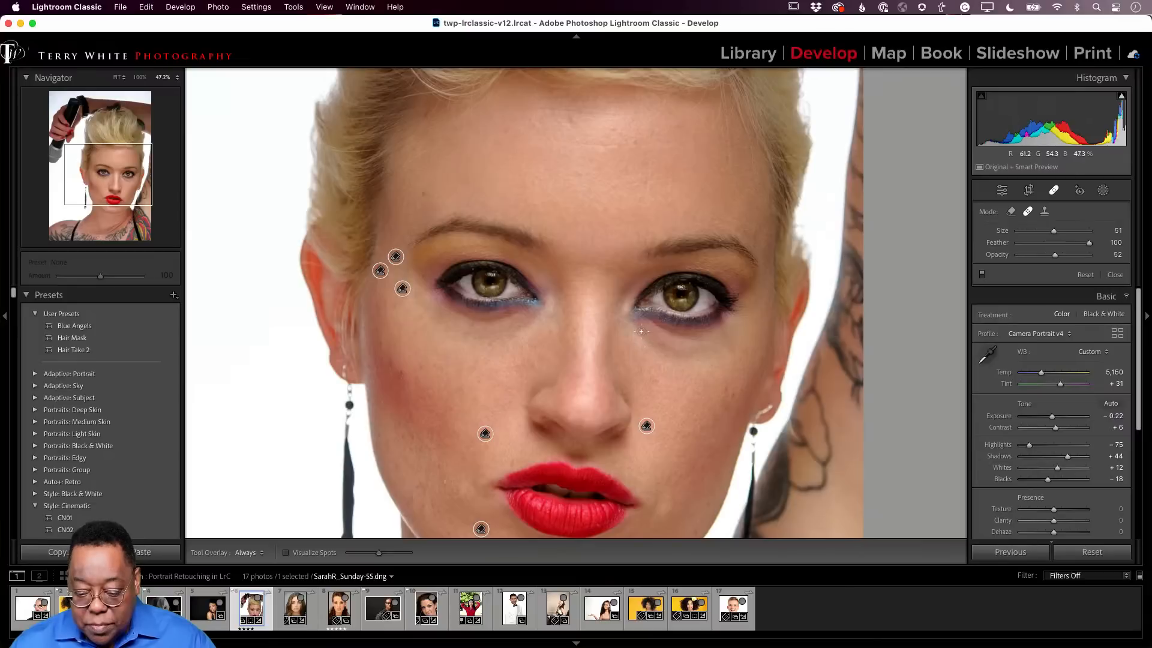
mouse_move(644, 341)
left_mouse_down()
mouse_move(730, 358)
mouse_move(703, 351)
mouse_move(755, 341)
mouse_move(691, 347)
mouse_move(645, 336)
mouse_move(693, 348)
left_mouse_up()
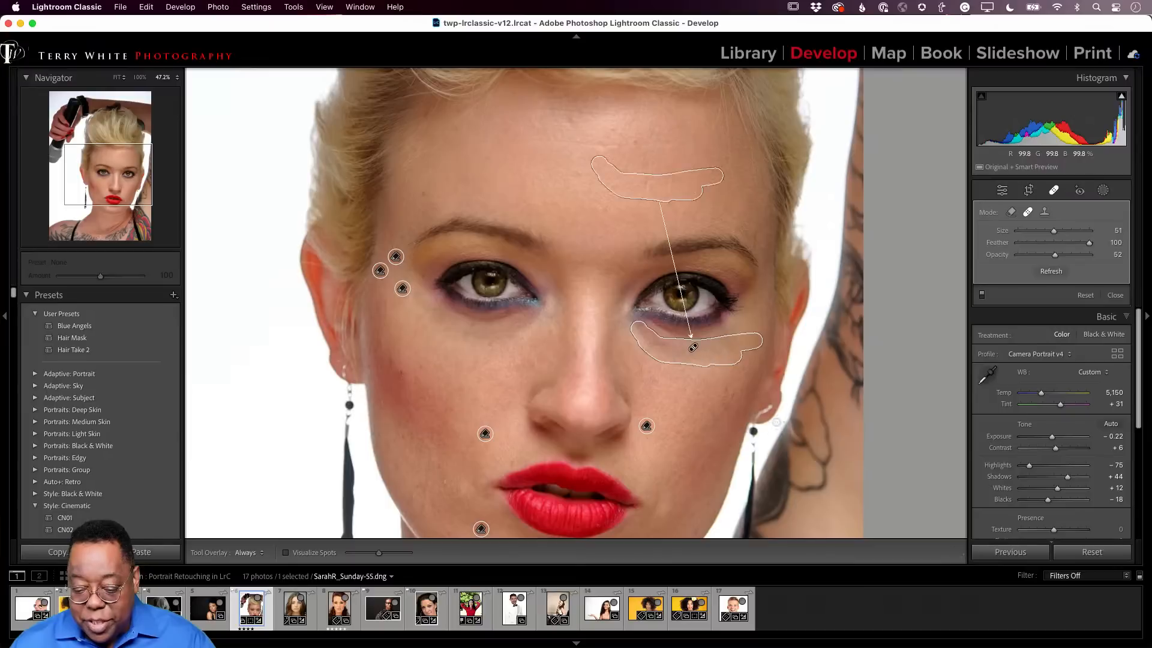
left_click_drag(657, 186, 685, 392)
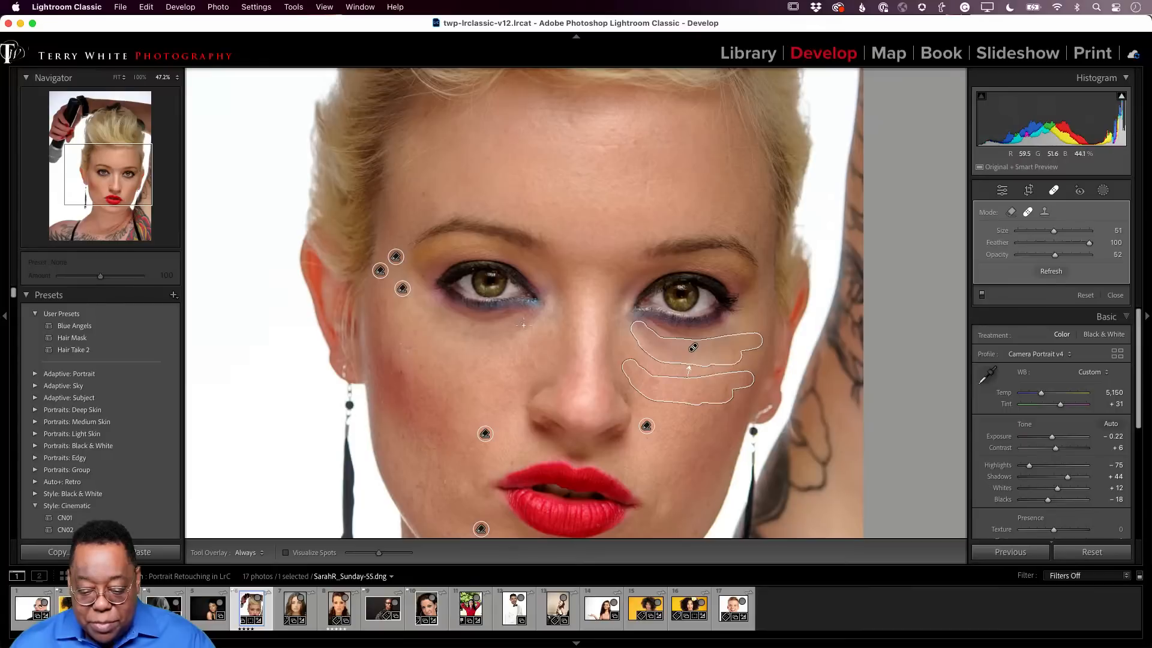
Heal the area under the eye on the image's left side, sampling from the cheek just below, and close the healing tool
mouse_move(531, 322)
left_mouse_down()
mouse_move(471, 336)
mouse_move(423, 312)
left_mouse_up()
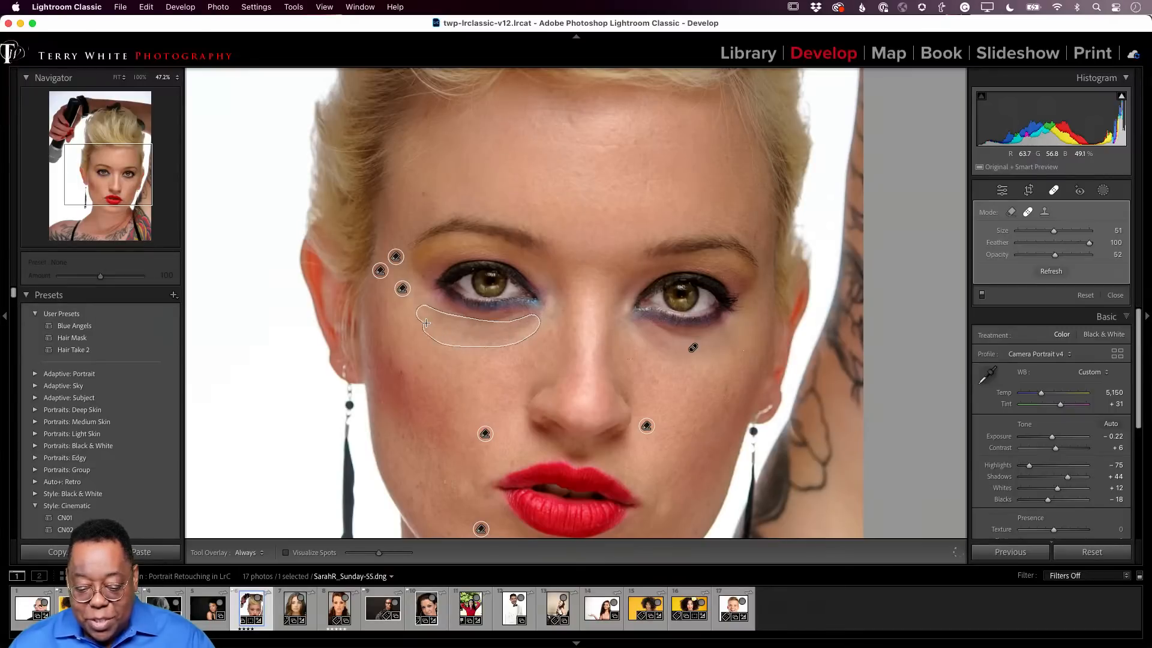
left_click_drag(421, 302, 445, 312)
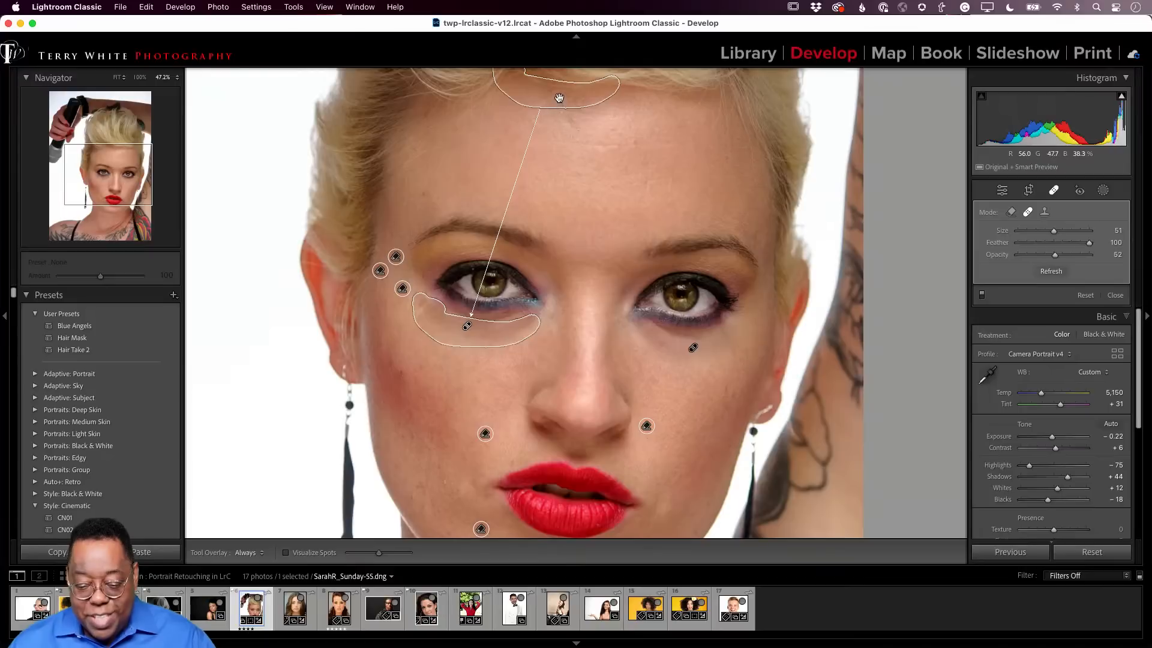
mouse_move(560, 99)
left_mouse_down()
mouse_move(481, 369)
mouse_move(464, 380)
left_mouse_up()
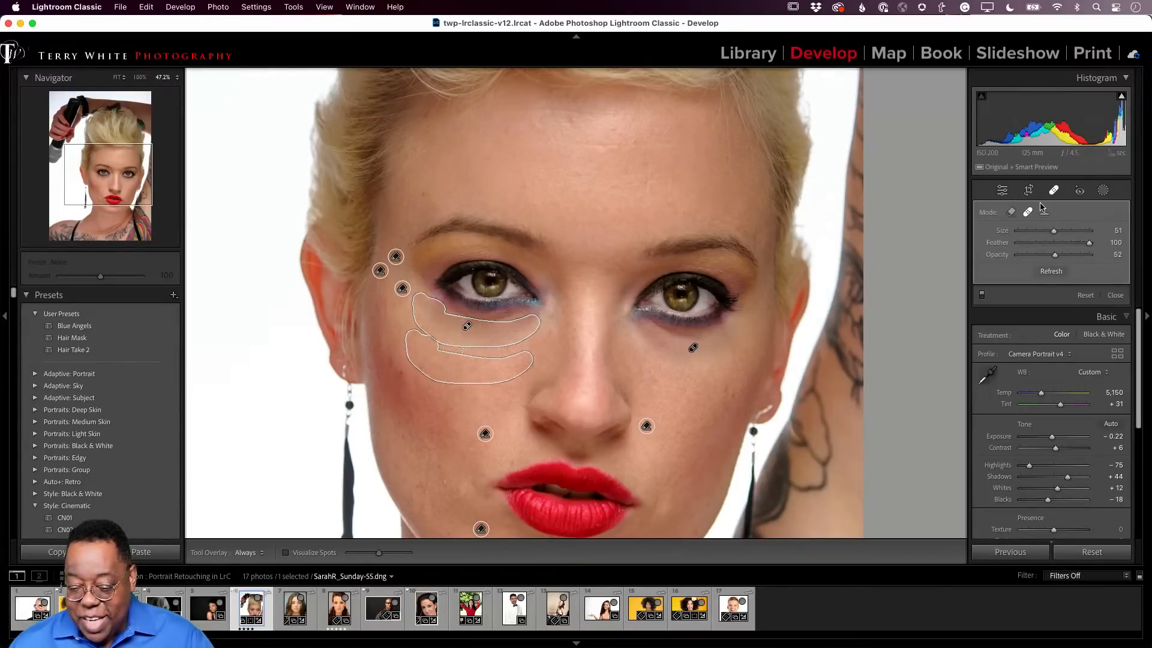
left_click(1055, 193)
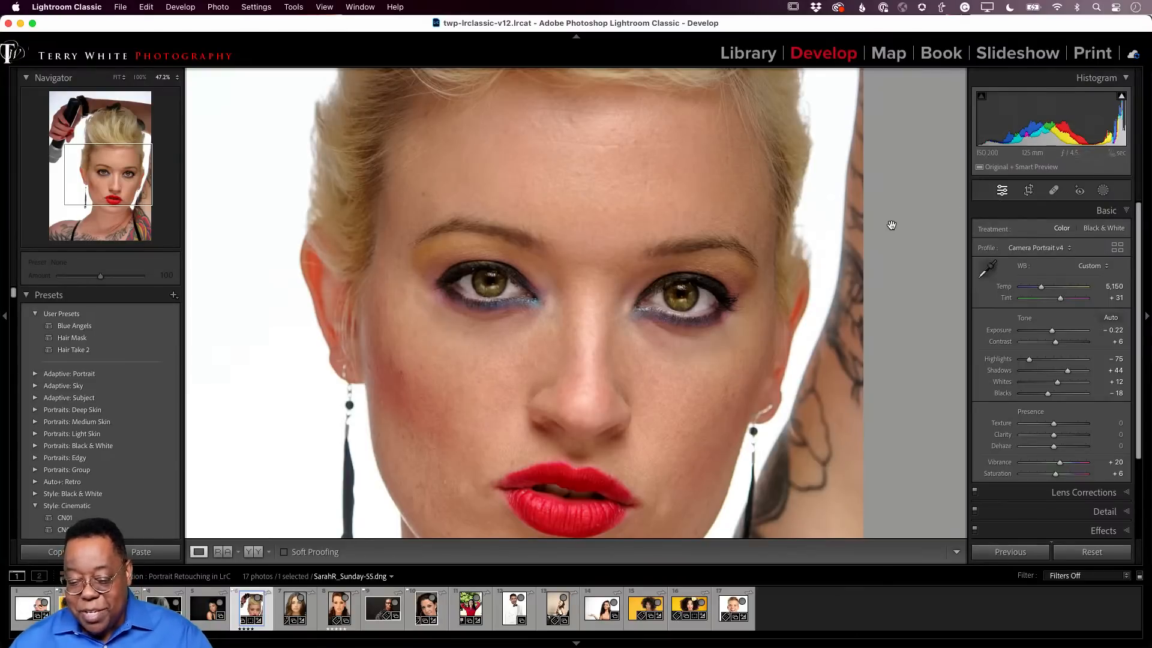
View the whole portrait and compare before and after to judge the new under-eye heals
left_click(752, 232)
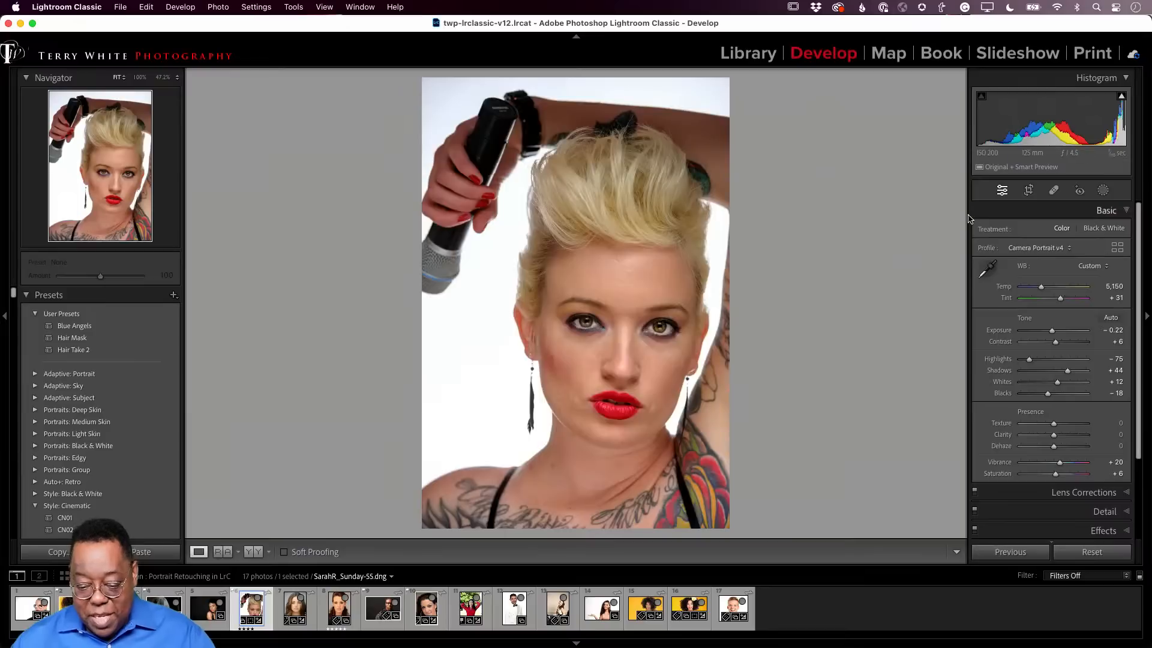
key("backslash")
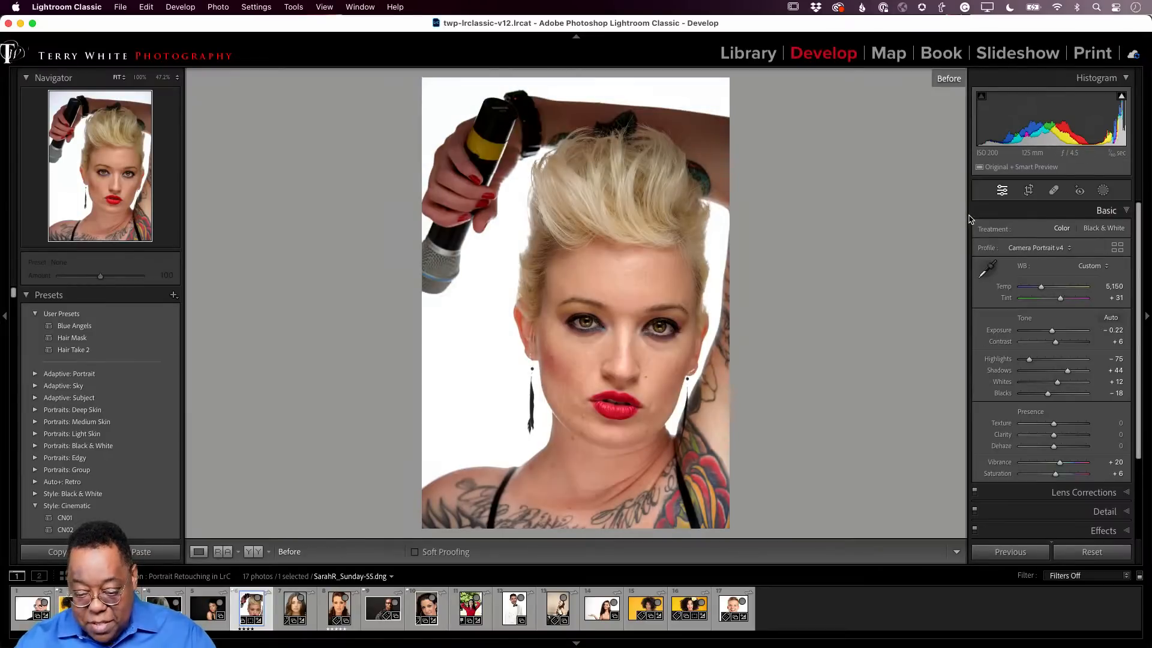
key("backslash")
key("backslash")
key("backslash")
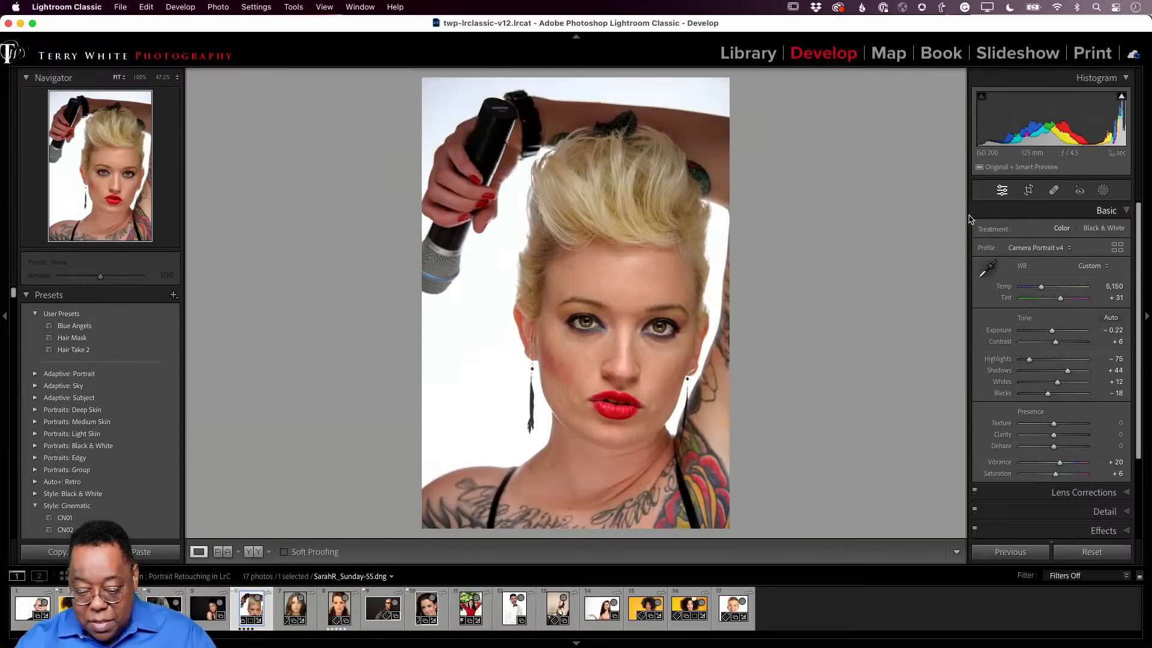
Raise the opacity of both under-eye heals, bringing the one on the image's left side to about 94
left_click(1053, 190)
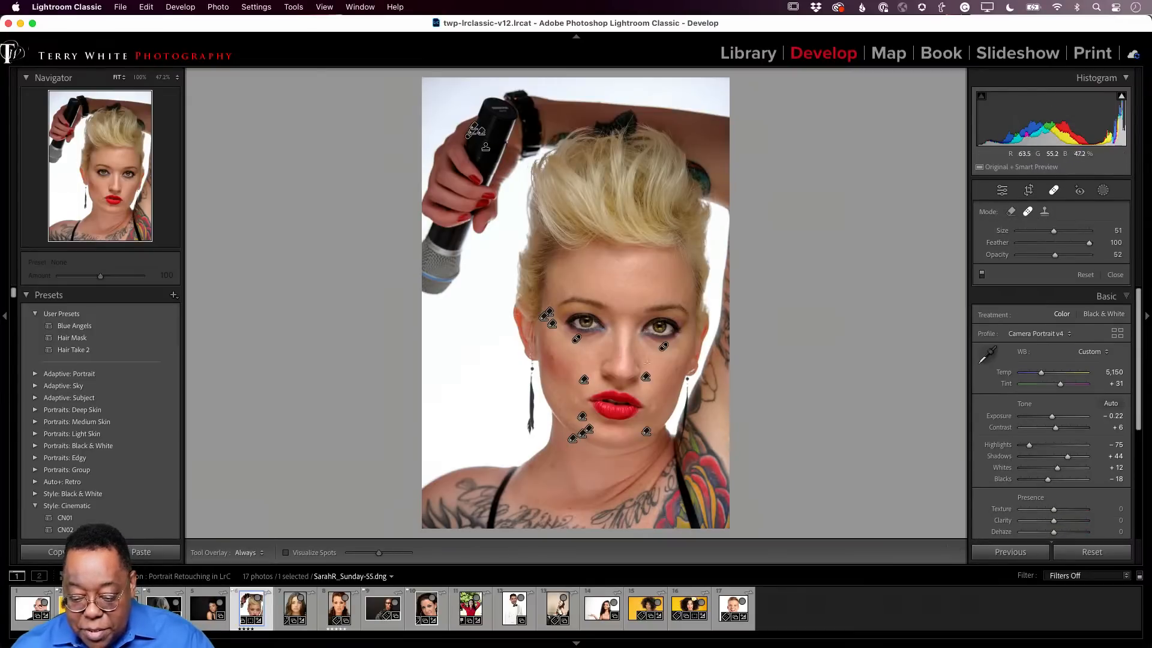
left_click(664, 346)
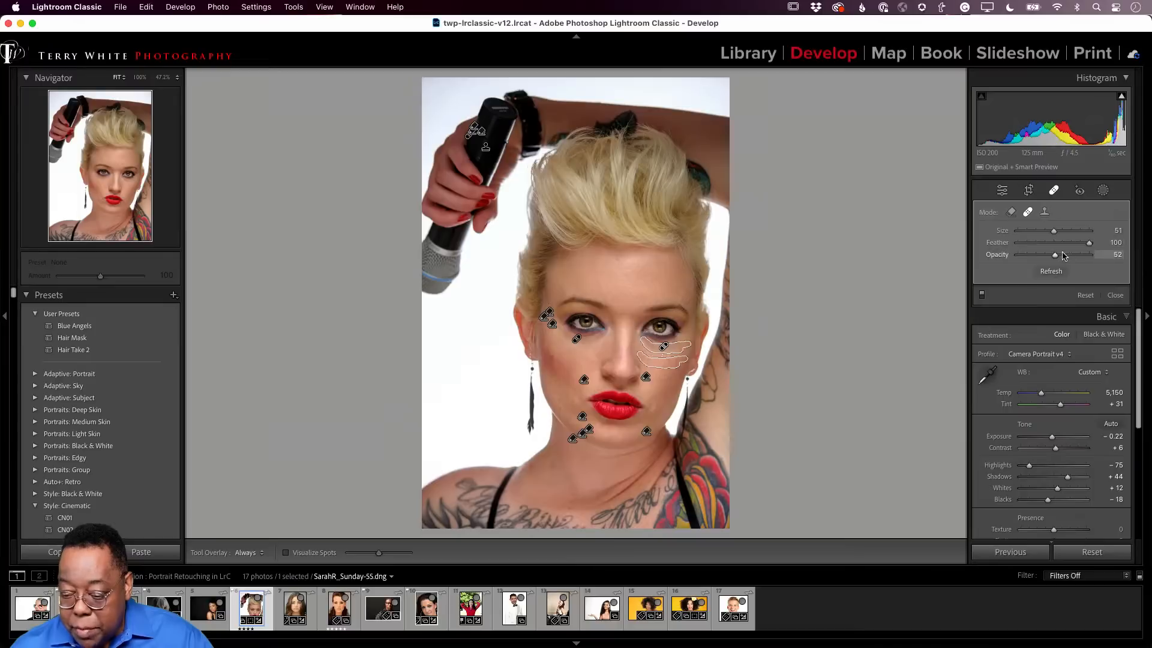
left_click_drag(1056, 257, 1089, 257)
left_click(575, 340)
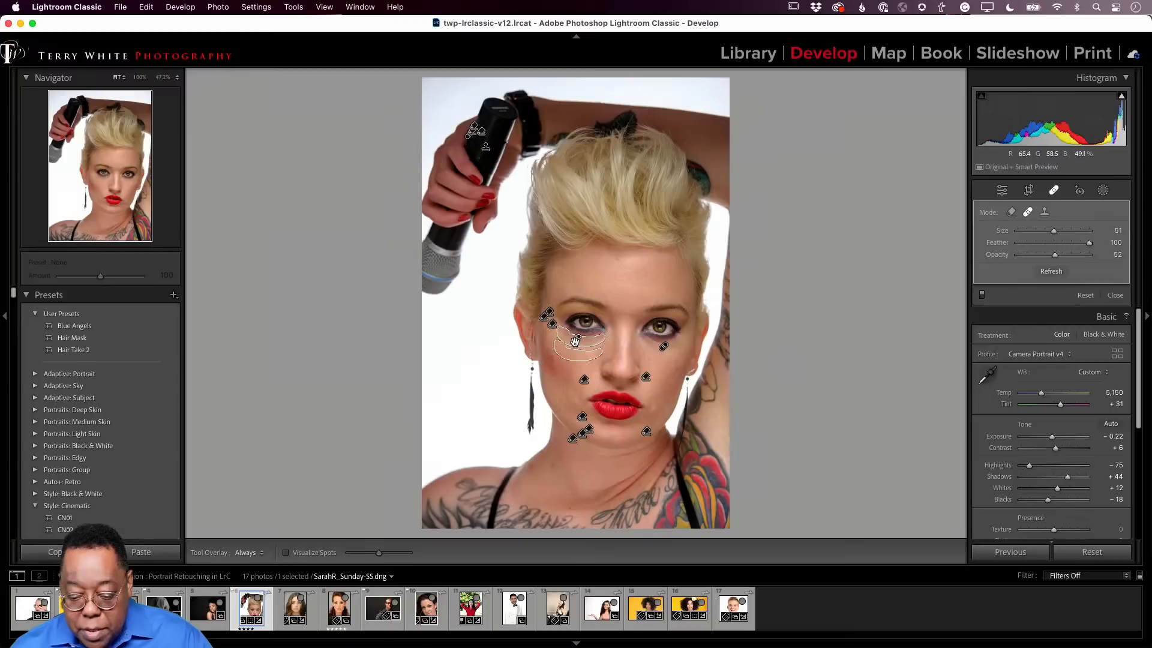
mouse_move(1068, 257)
left_mouse_down()
mouse_move(1057, 258)
mouse_move(1091, 256)
left_mouse_up()
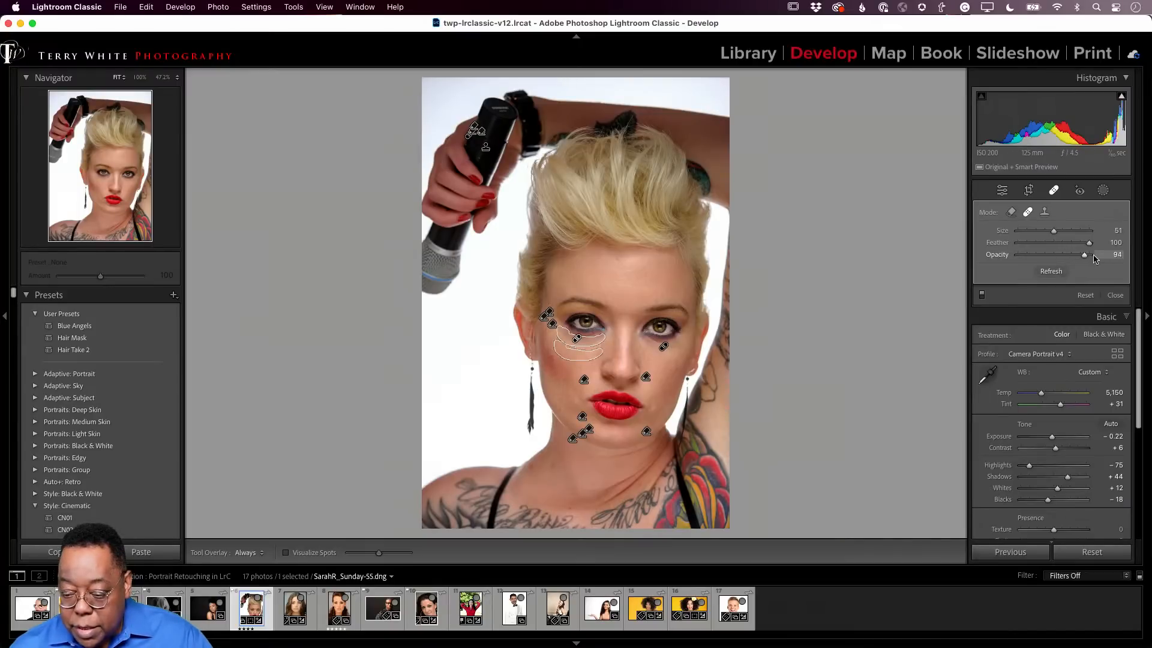
Close the healing tool and compare the portrait before and after to judge the under-eye retouching
key("q")
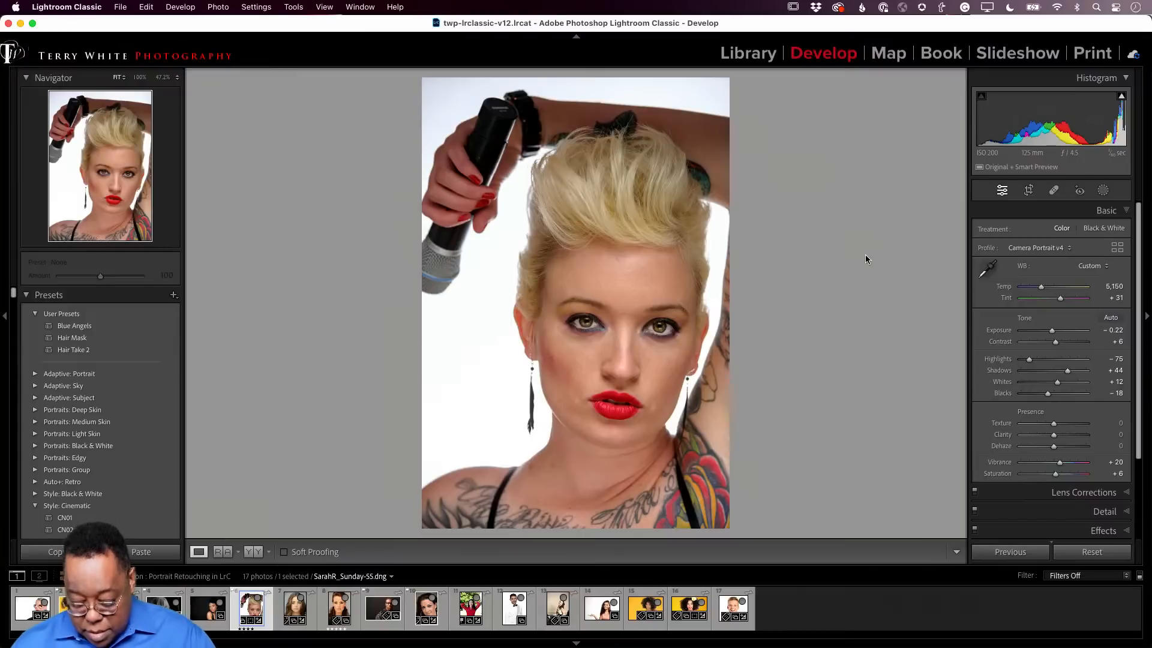
key("backslash")
key("backslash")
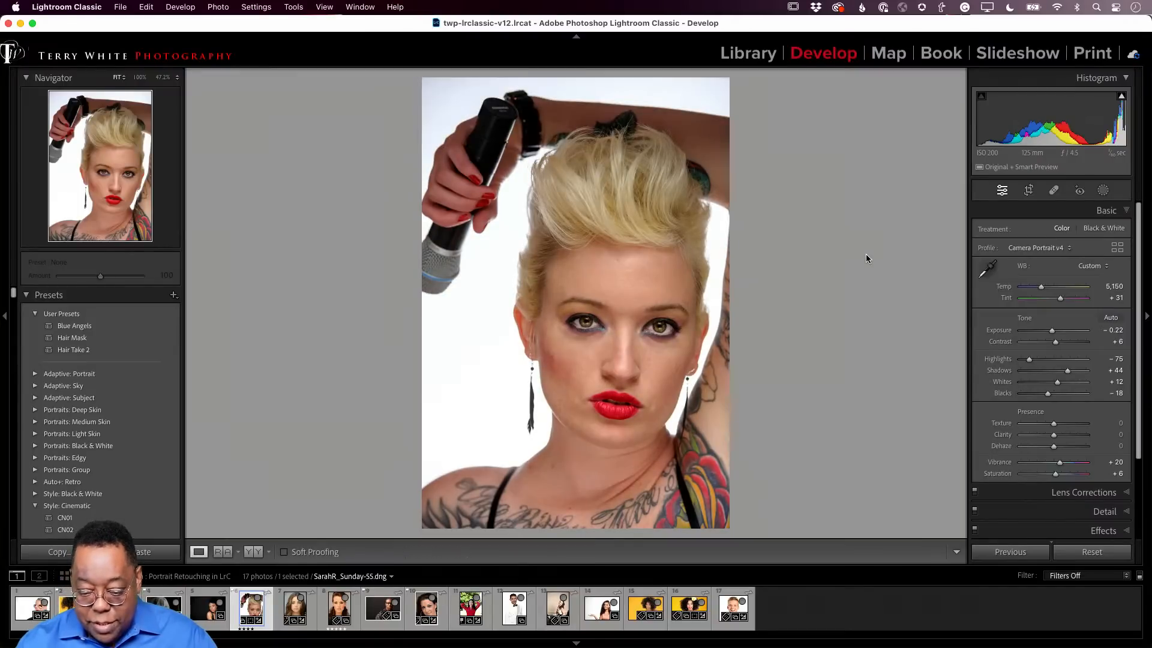
key("backslash")
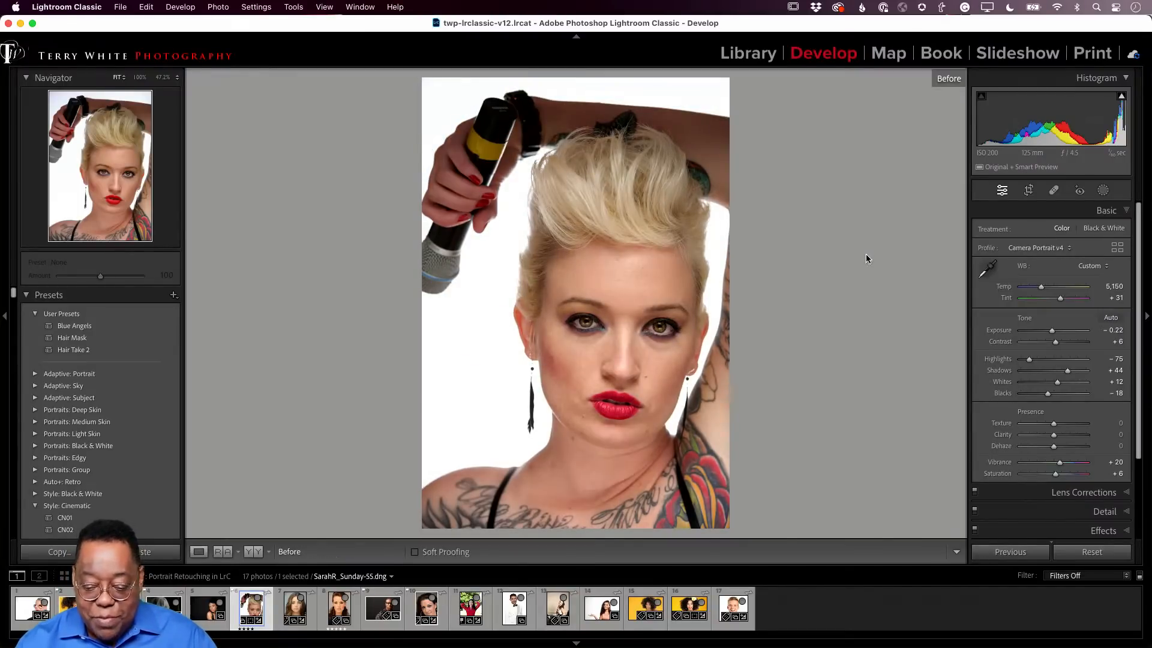
key("backslash")
key("backslash")
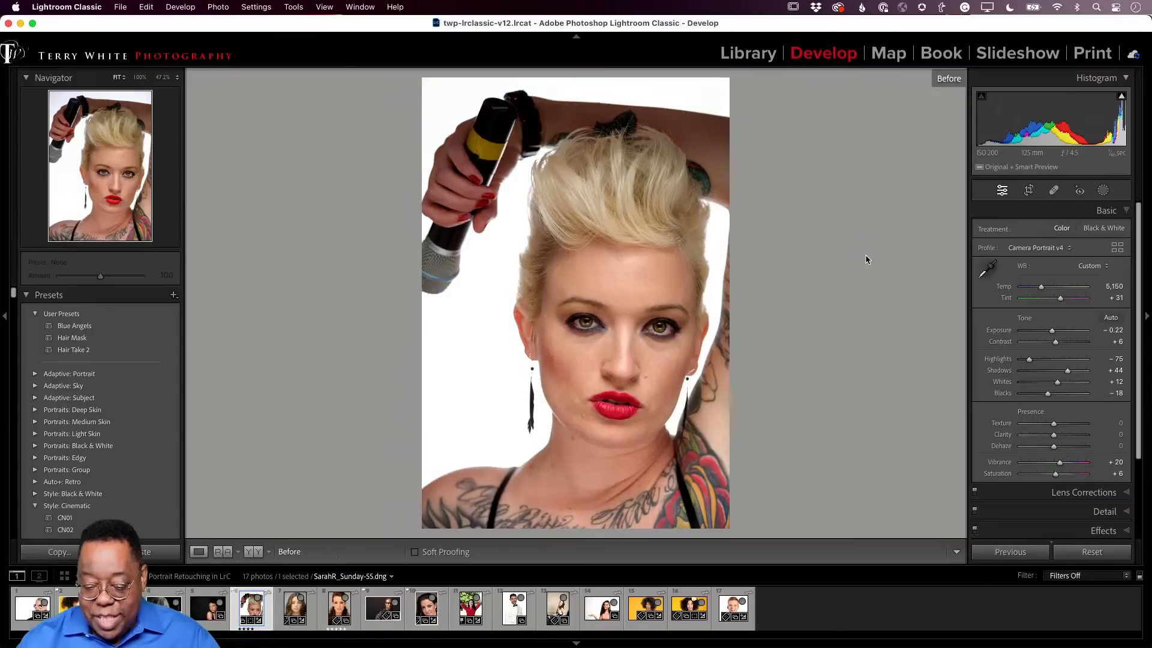
key("backslash")
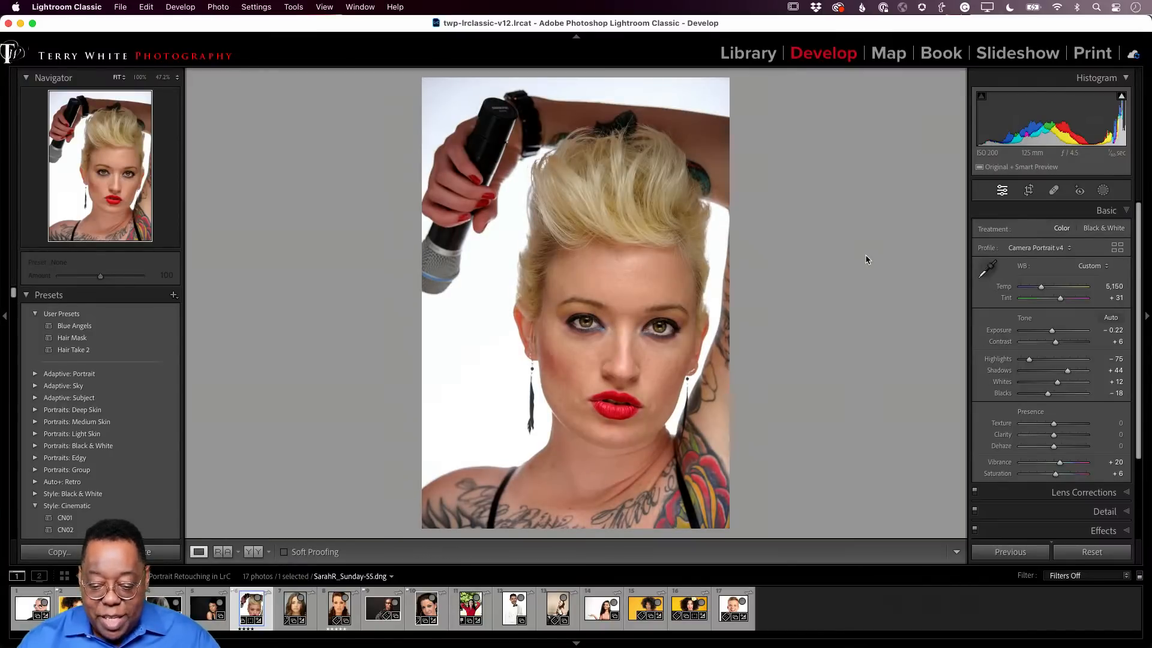
key("backslash")
key("backslash")
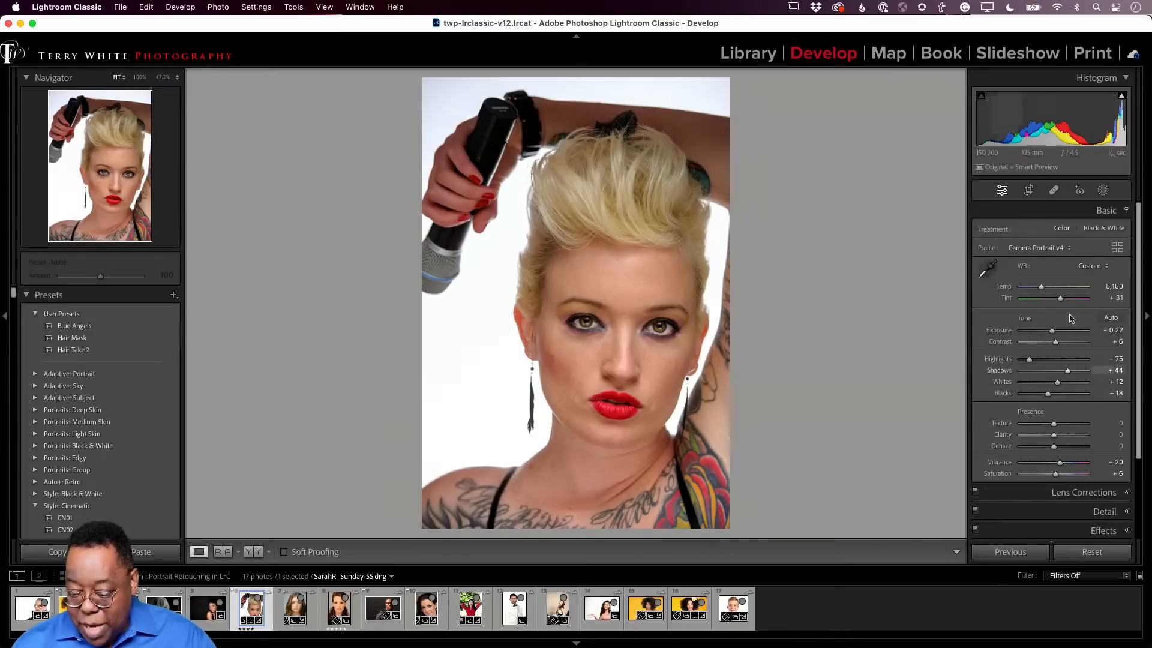
Create a Select People mask for Person 1 limited to Face Skin and set its Texture to -8
left_click(1102, 190)
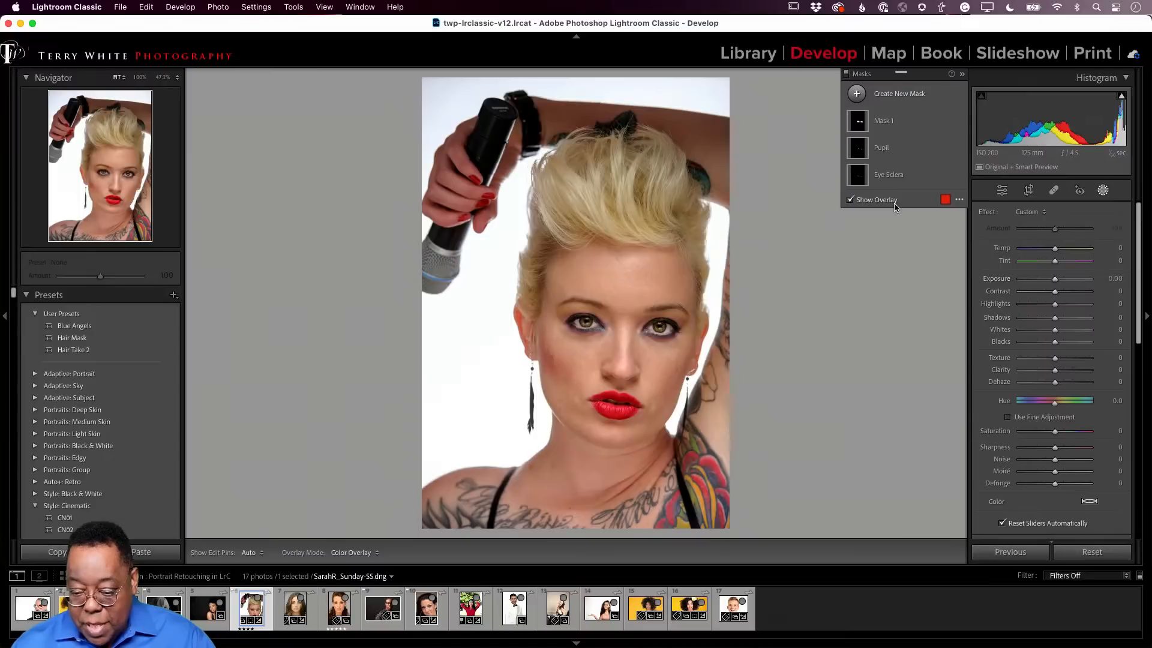
left_click(856, 95)
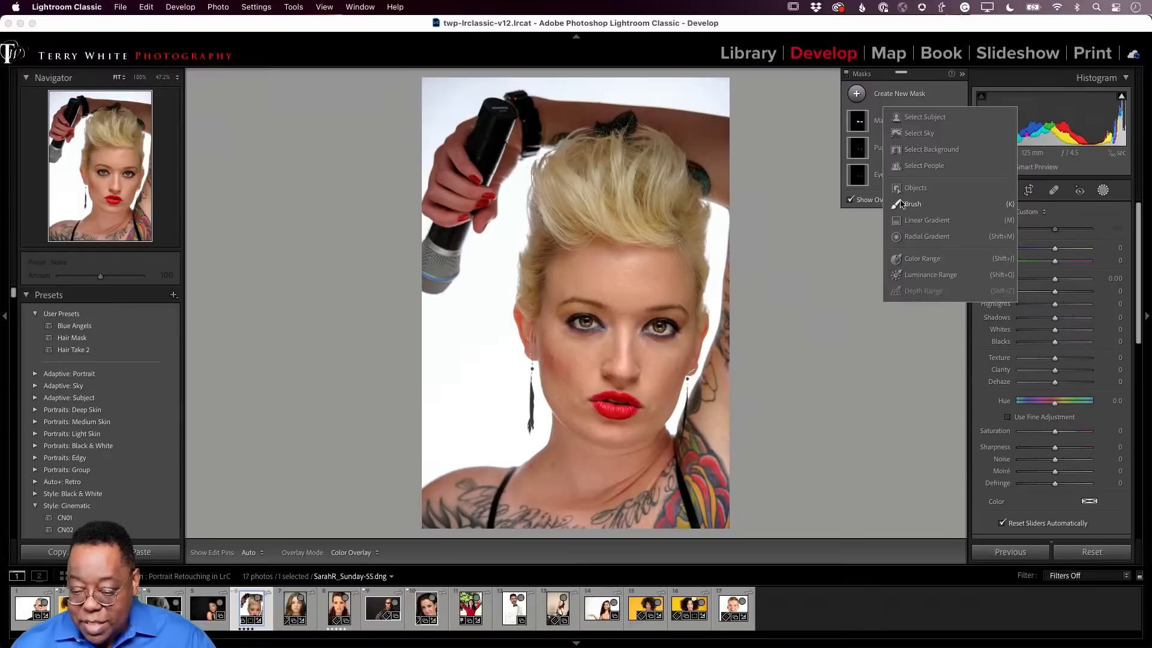
left_click(907, 168)
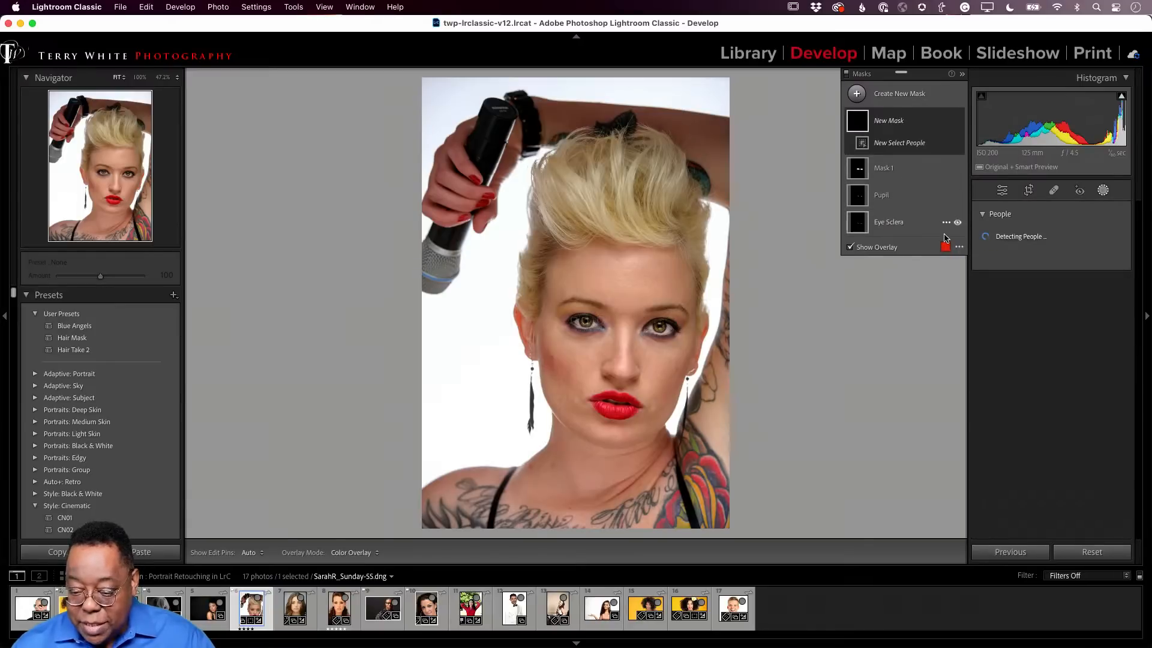
left_click(882, 95)
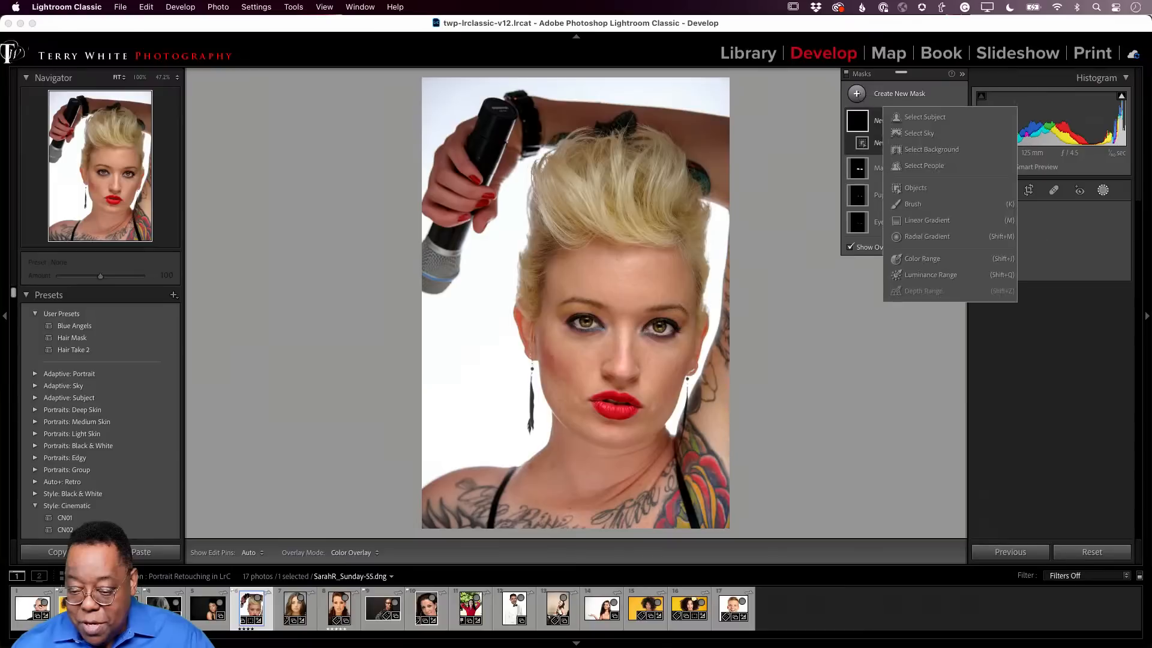
left_click(917, 166)
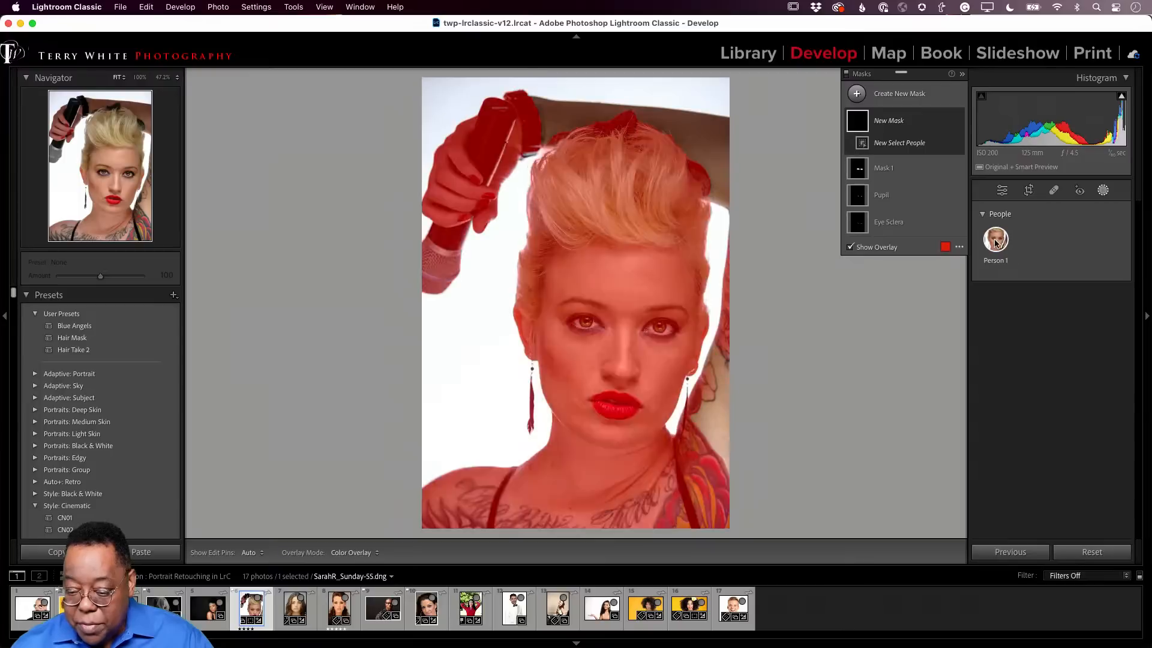
left_click(995, 240)
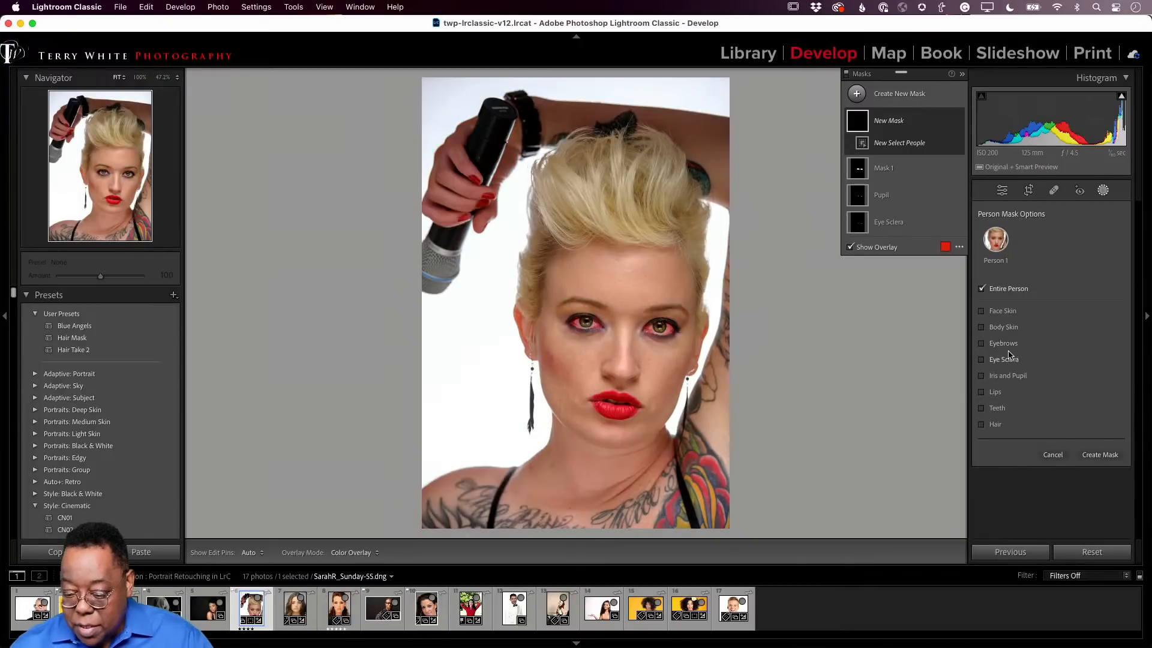
left_click(982, 312)
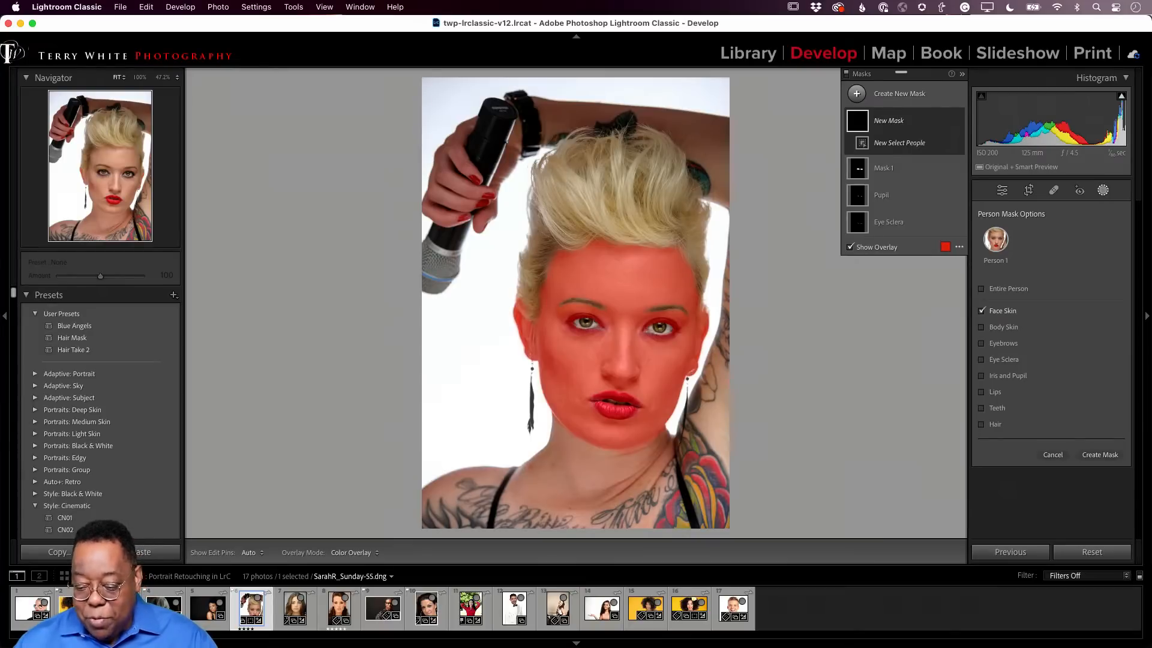
left_click(1100, 455)
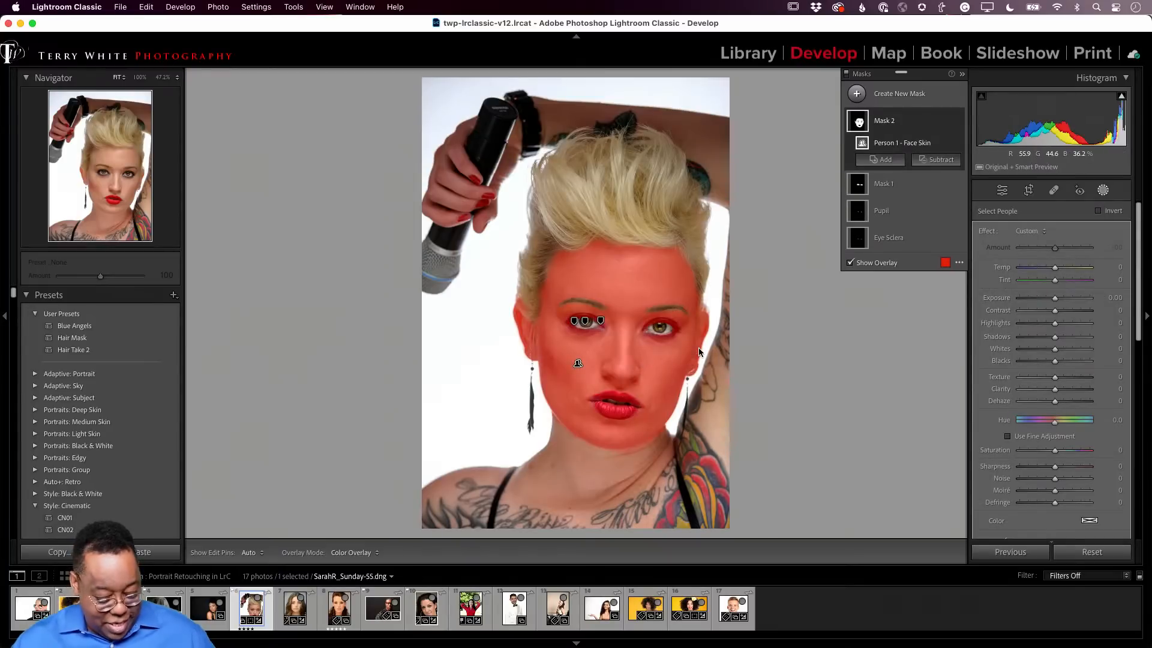
left_click(646, 346)
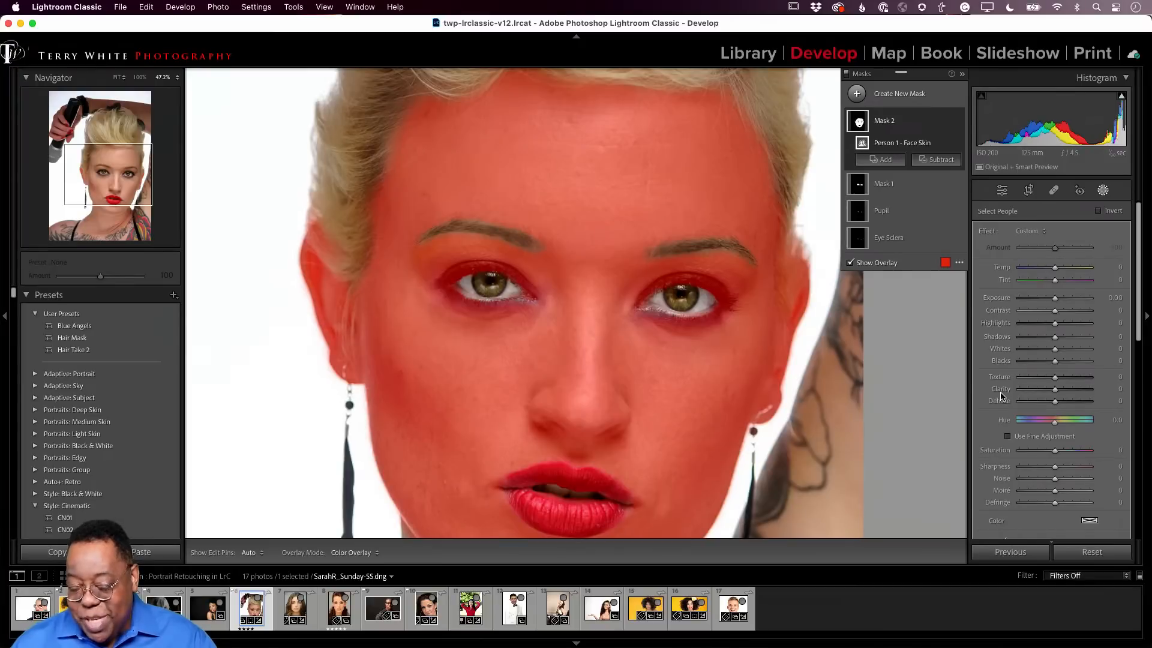
left_click_drag(1055, 377, 1059, 385)
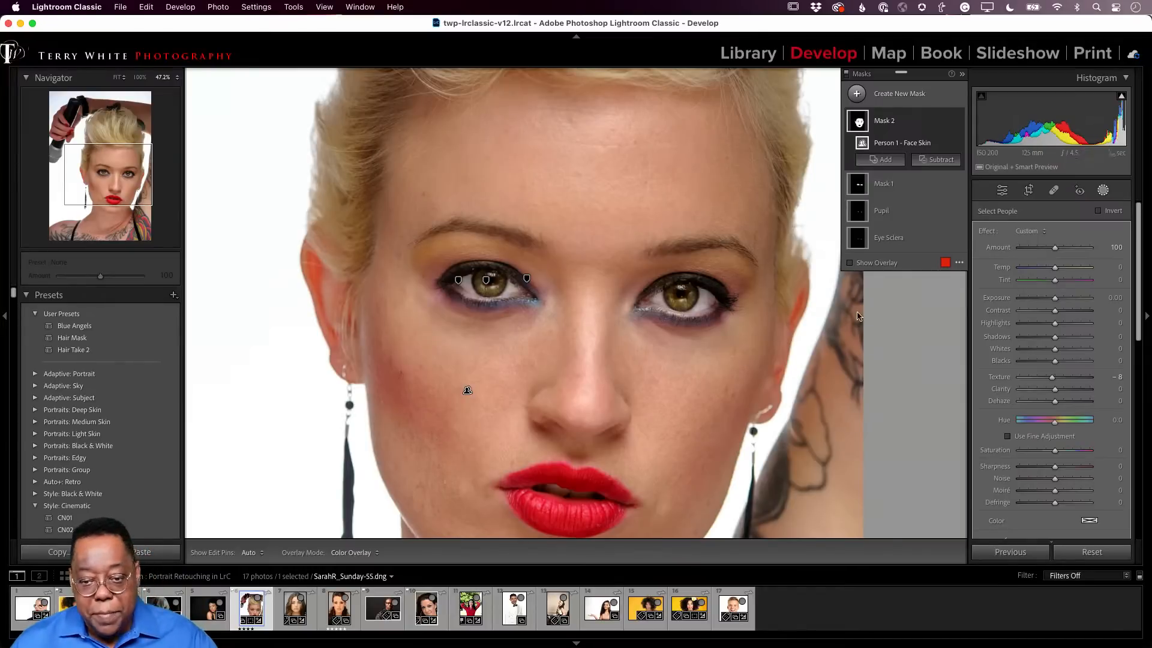
Leave masking and compare the whole portrait before and after with the softened face skin
key("g")
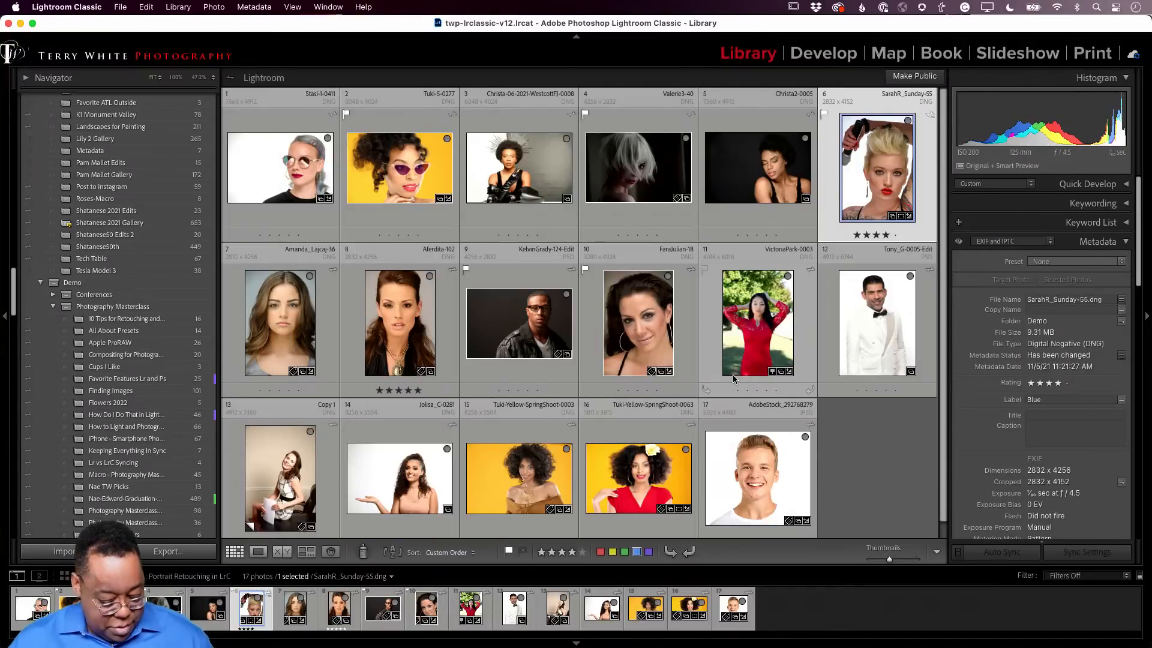
key("d")
left_click(663, 355)
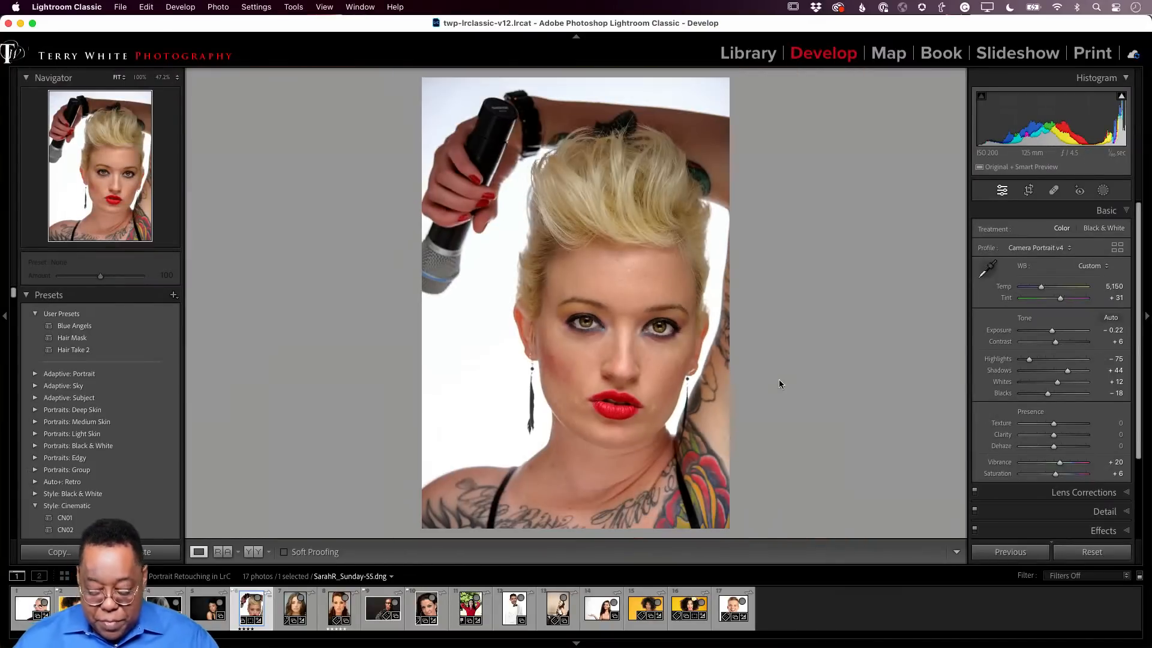
key("backslash")
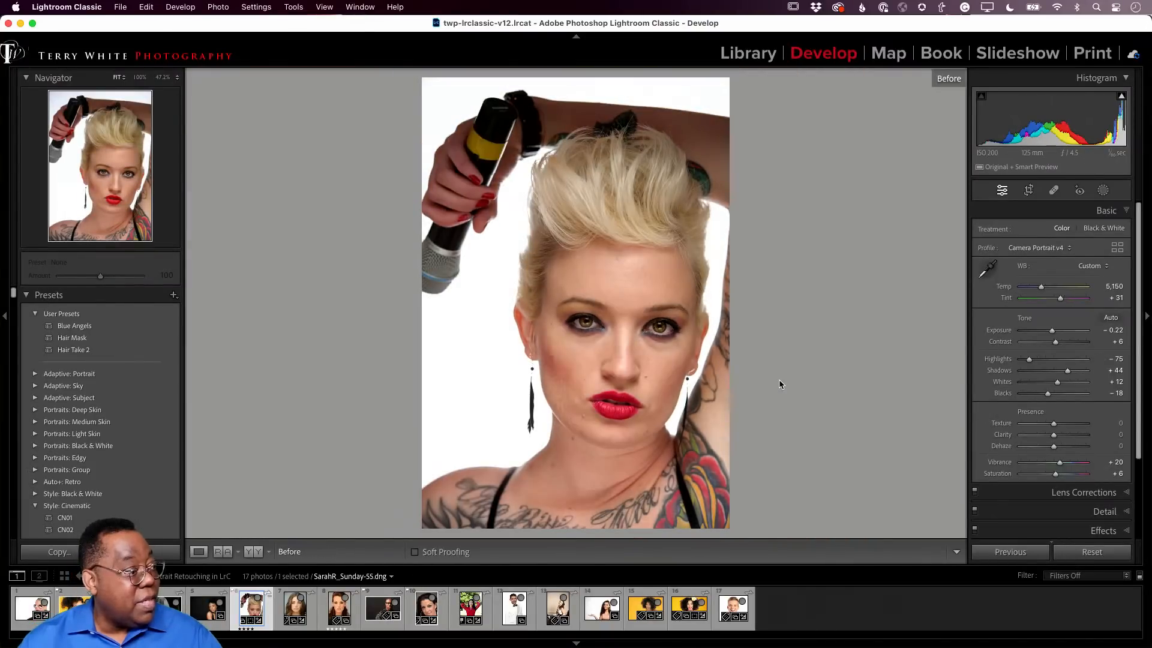
key("backslash")
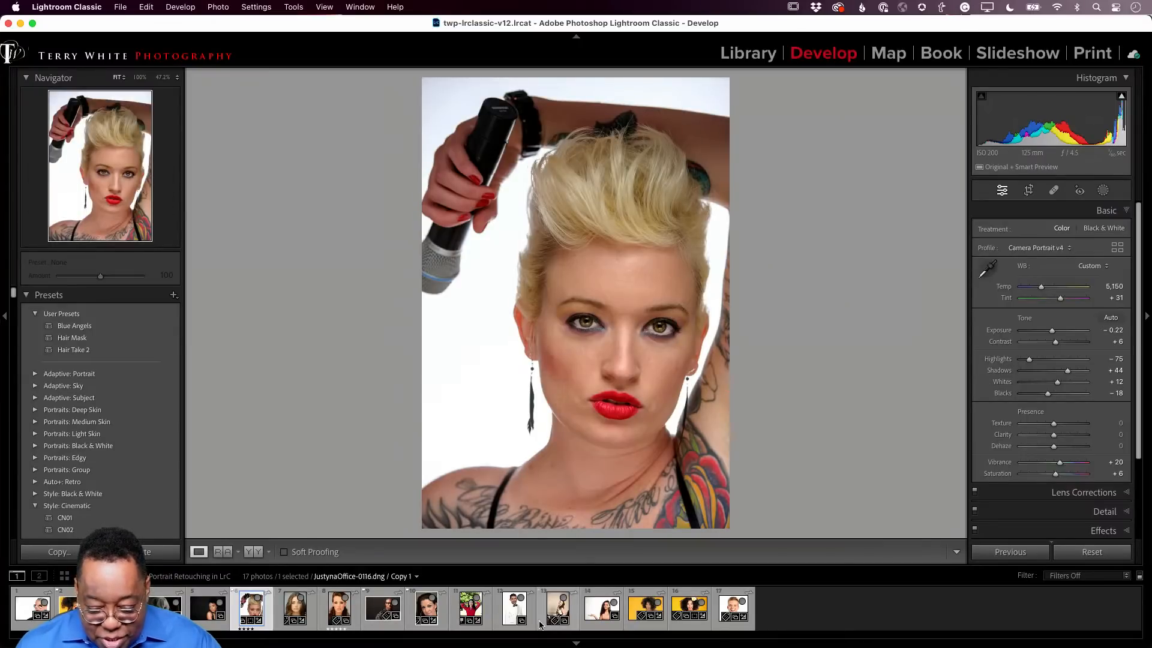
Open the virtual copy of the laughing brunette's portrait, close in on her face, and start the healing tool with brush size 23
left_click(561, 611)
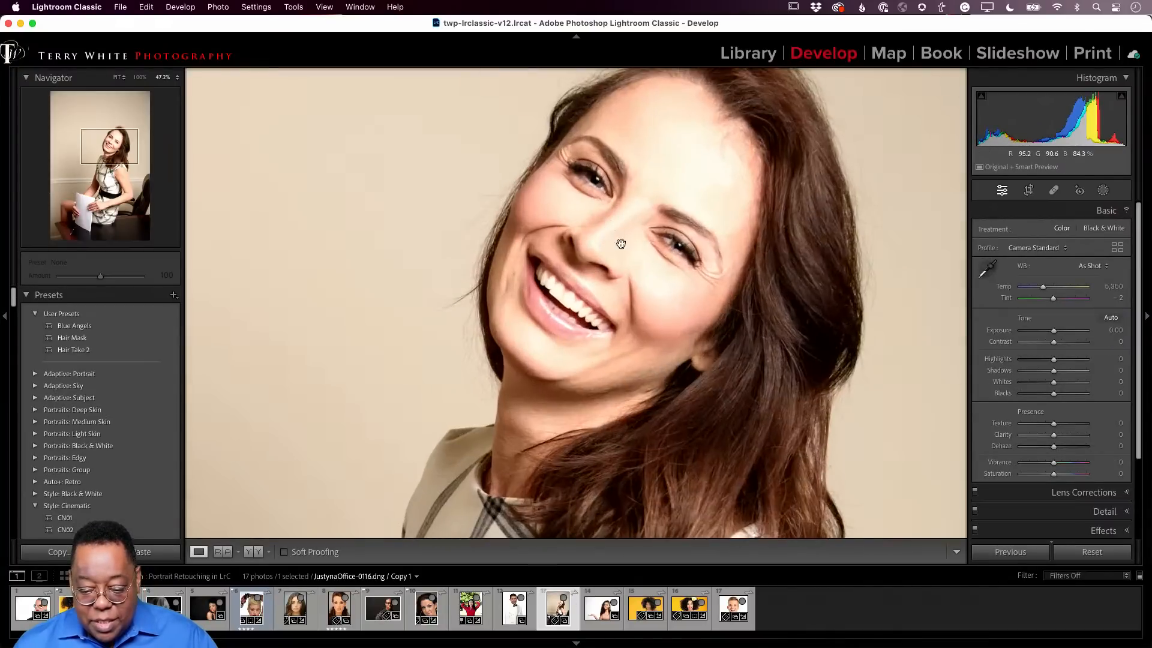
left_click(615, 233)
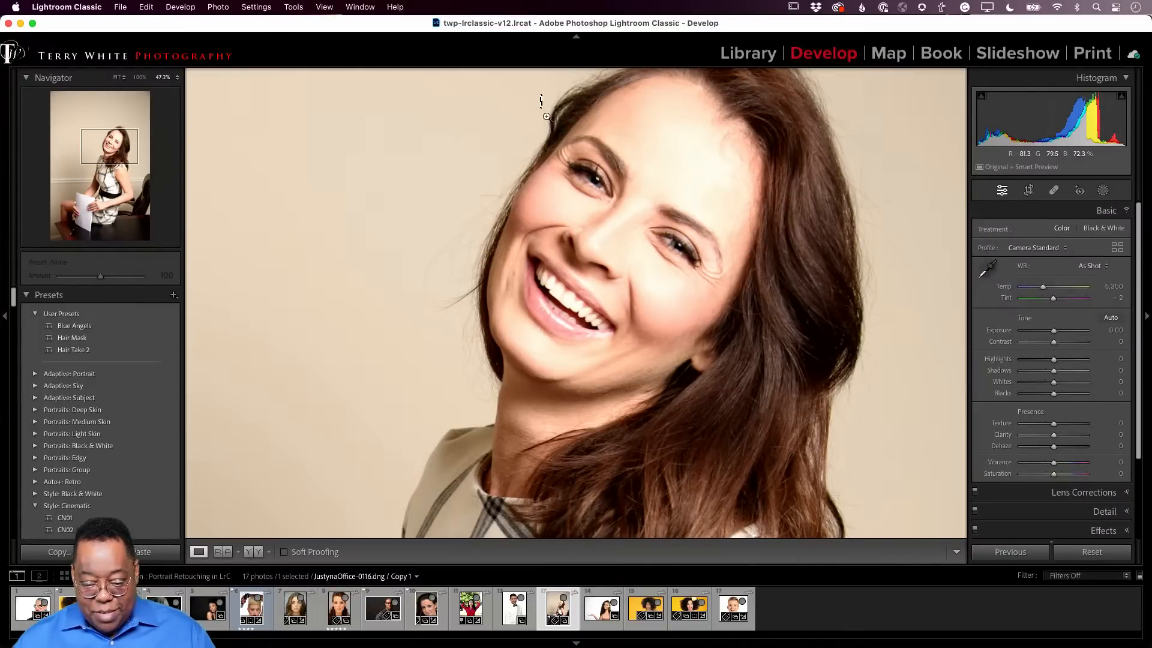
left_click_drag(540, 94, 736, 403)
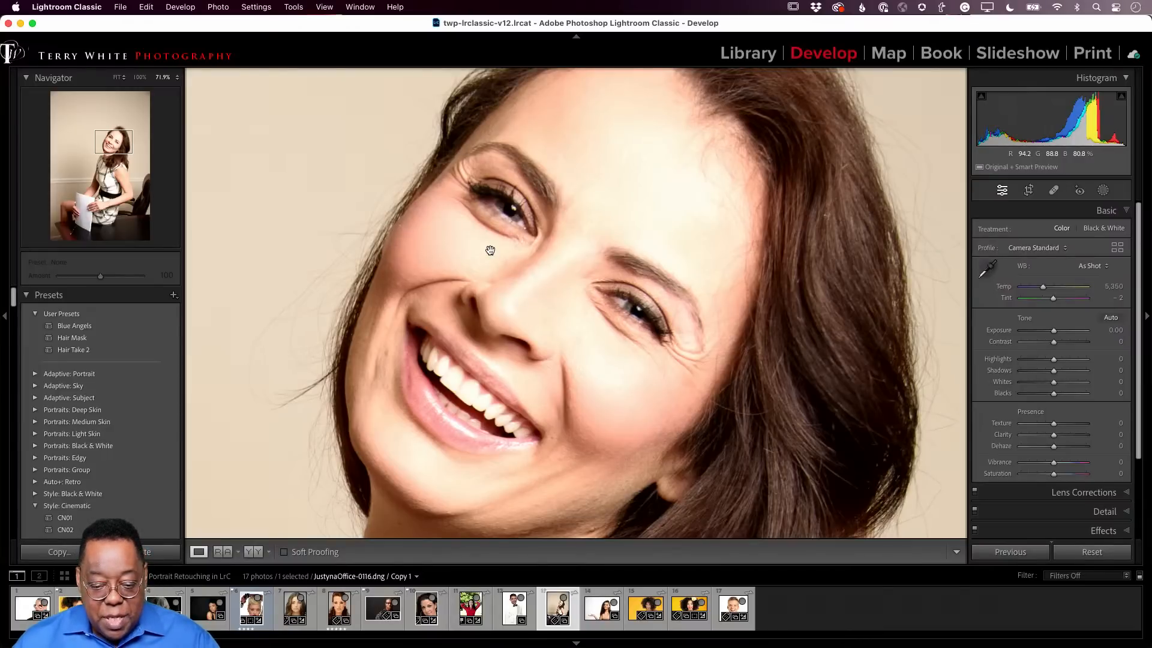
left_click(1053, 191)
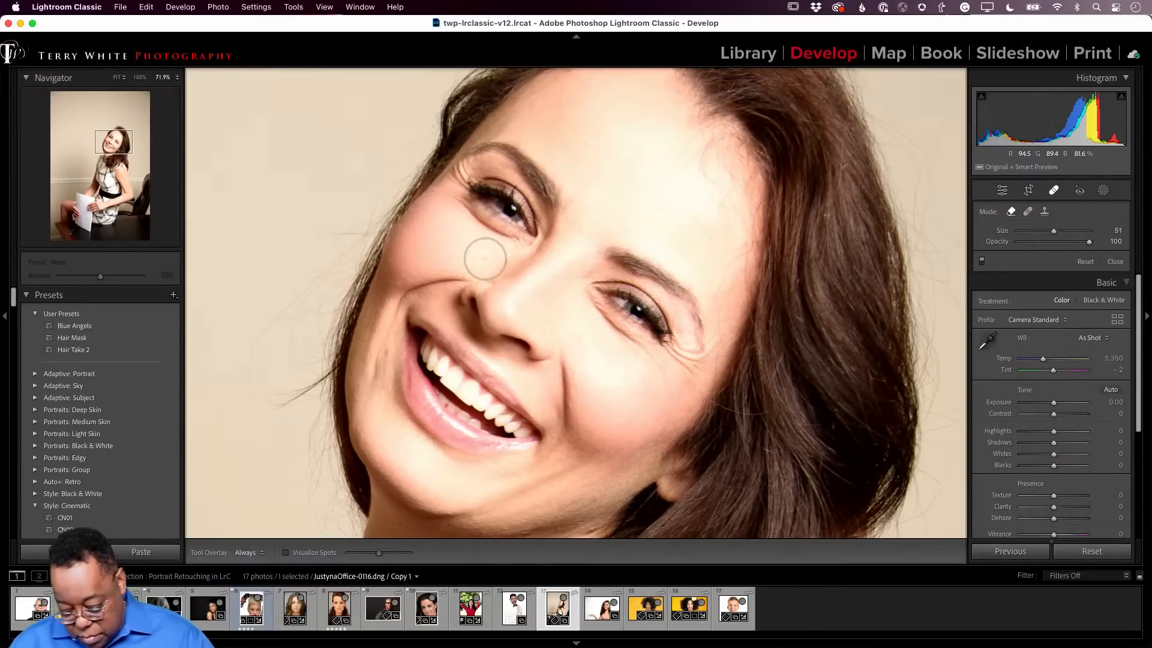
scroll(484, 259, "down", 8)
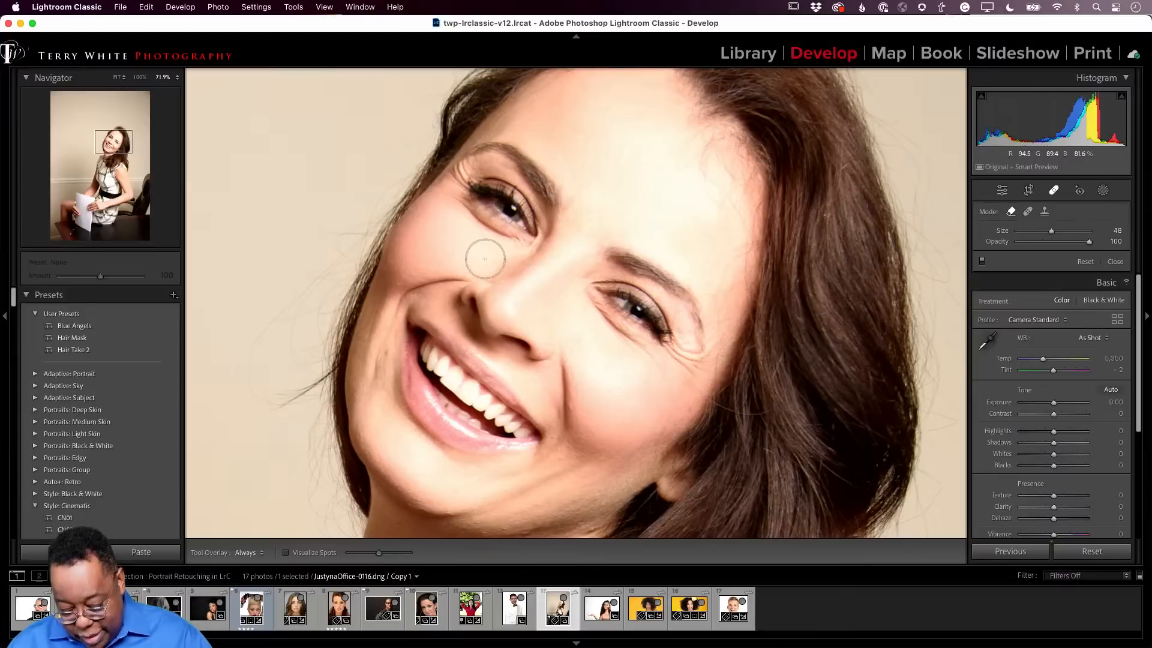
scroll(507, 238, "down", 1)
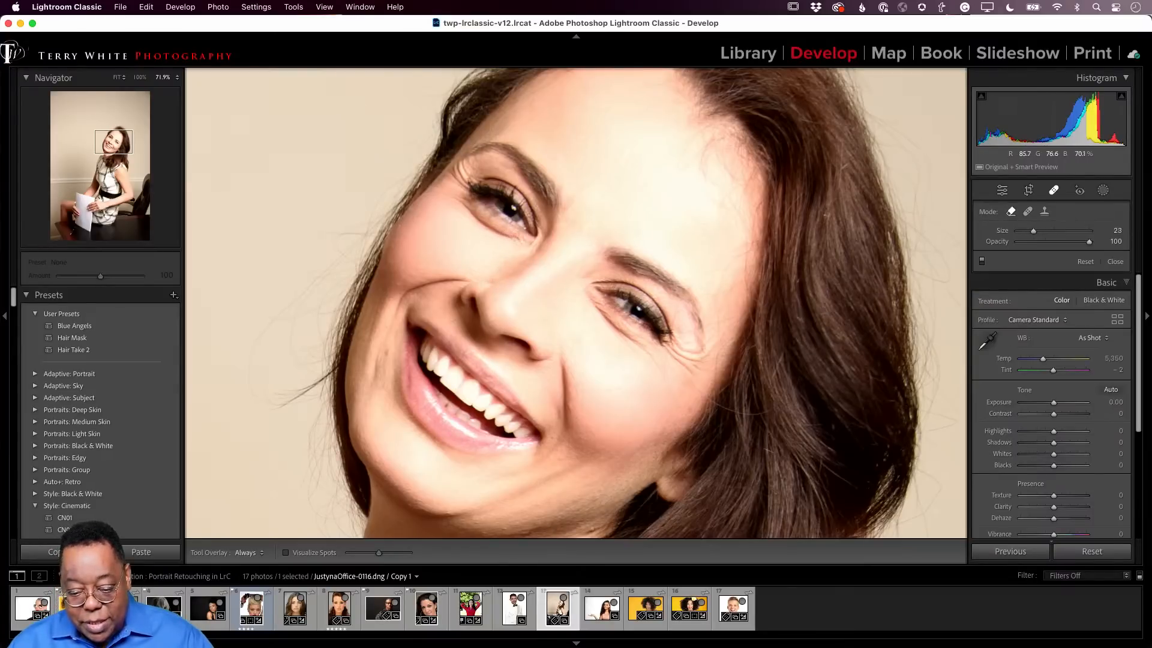
Try a content-aware removal stroke under the eye on the image's left side, and undo it
left_click_drag(520, 238, 460, 207)
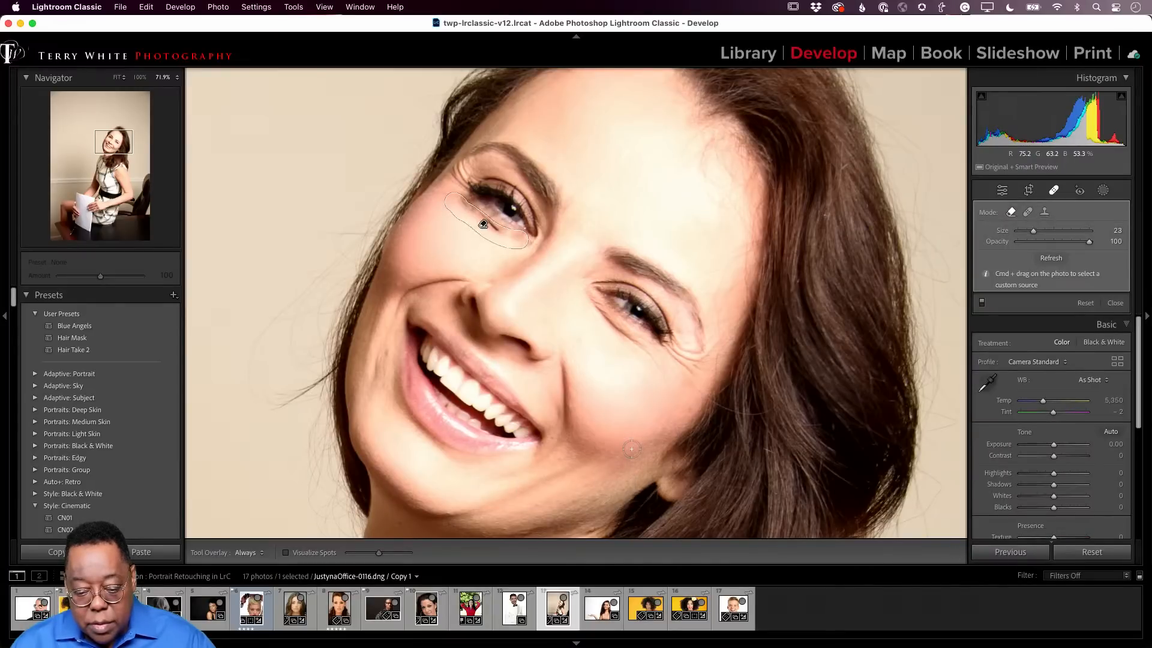
key("super+z")
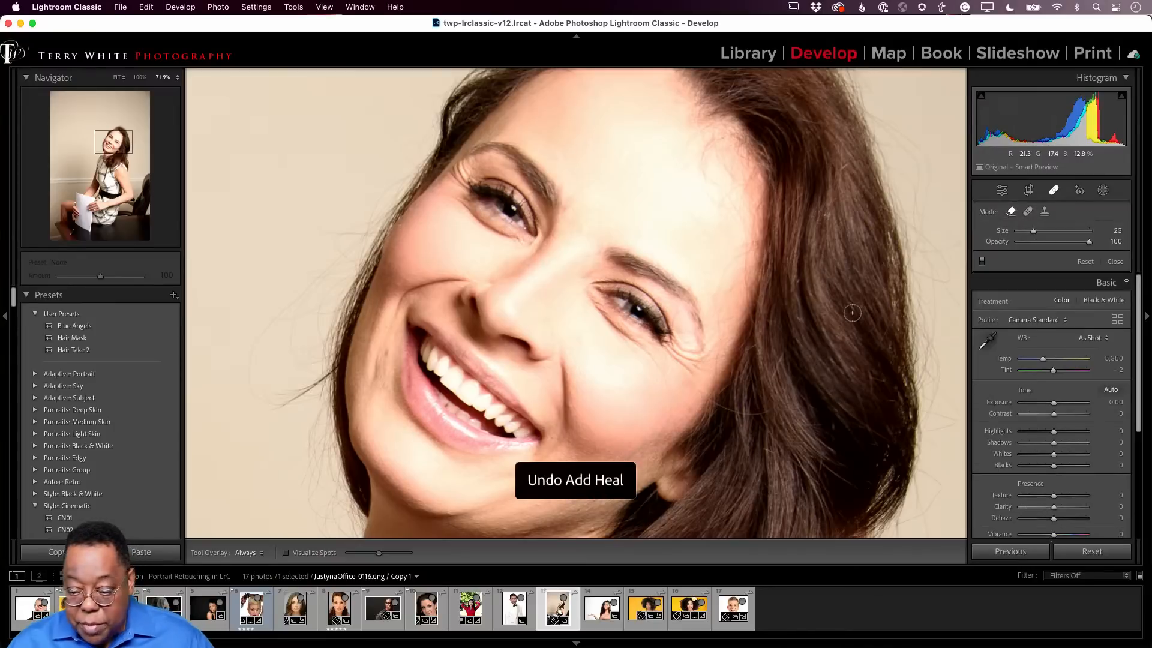
Clone skin from the cheek just below over the area under the eye on the image's left side, at opacity 44
left_click(1044, 211)
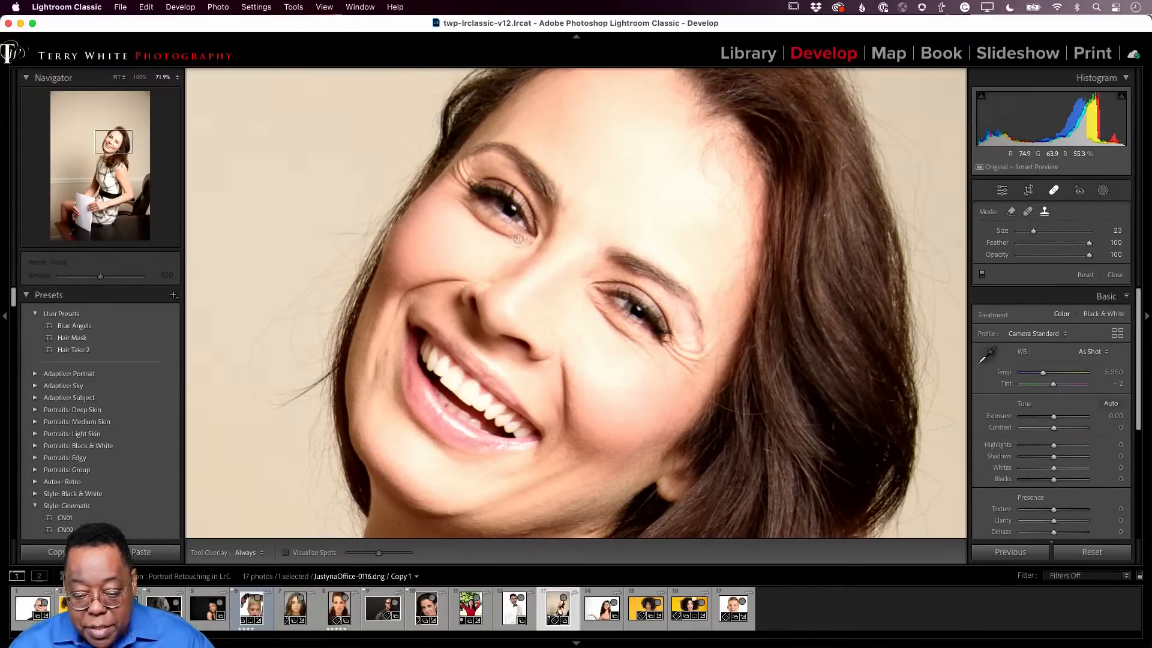
left_click_drag(518, 239, 450, 192)
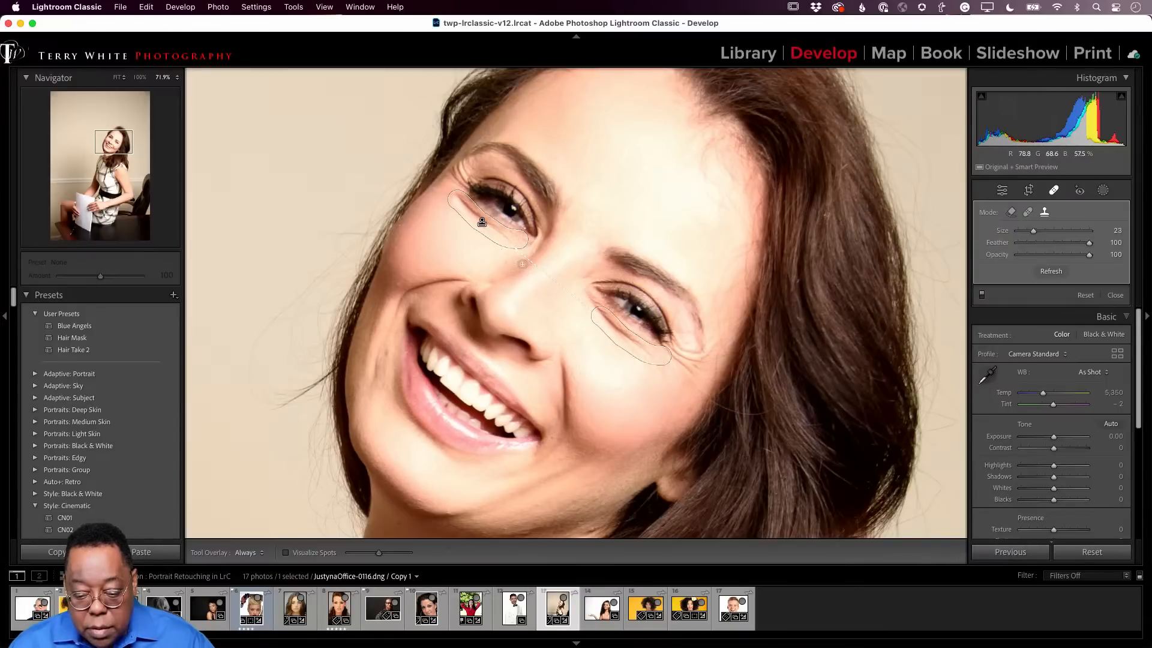
mouse_move(623, 337)
left_mouse_down()
mouse_move(444, 272)
mouse_move(429, 243)
mouse_move(461, 242)
left_mouse_up()
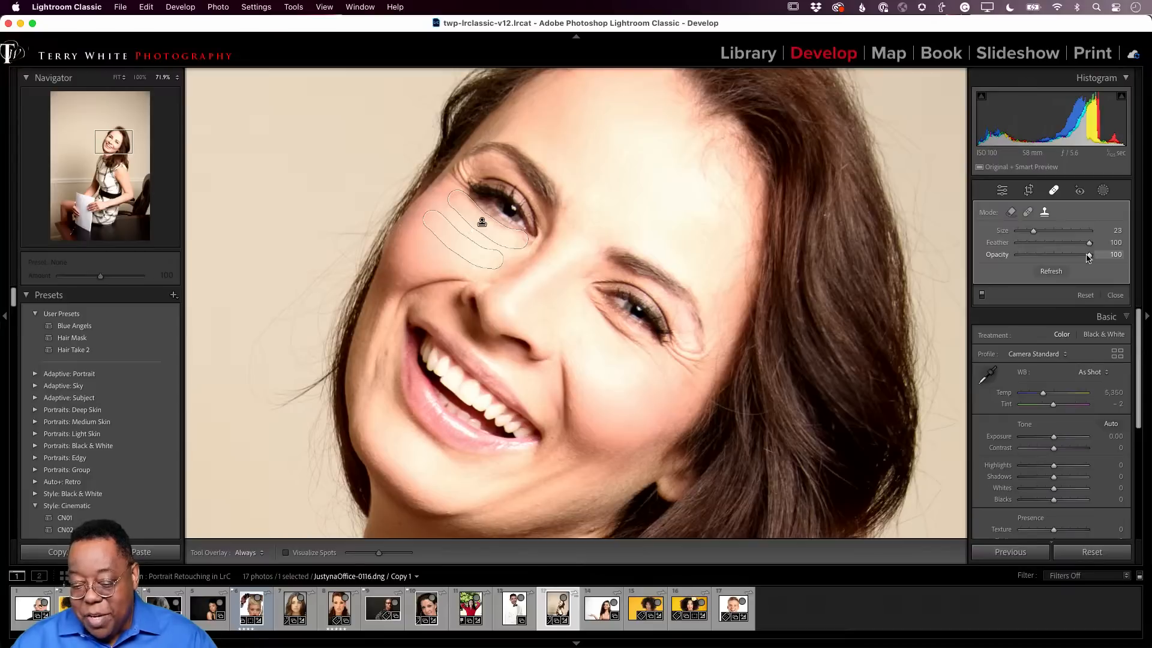
left_click_drag(1088, 256, 1042, 260)
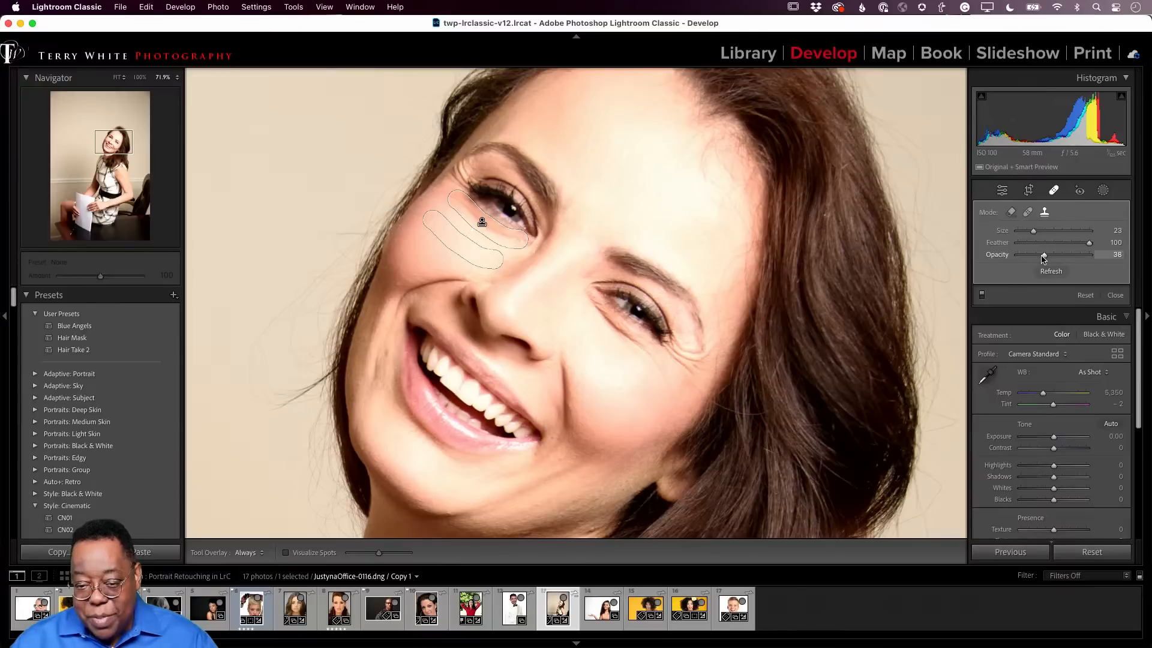
left_click_drag(1042, 258, 1047, 260)
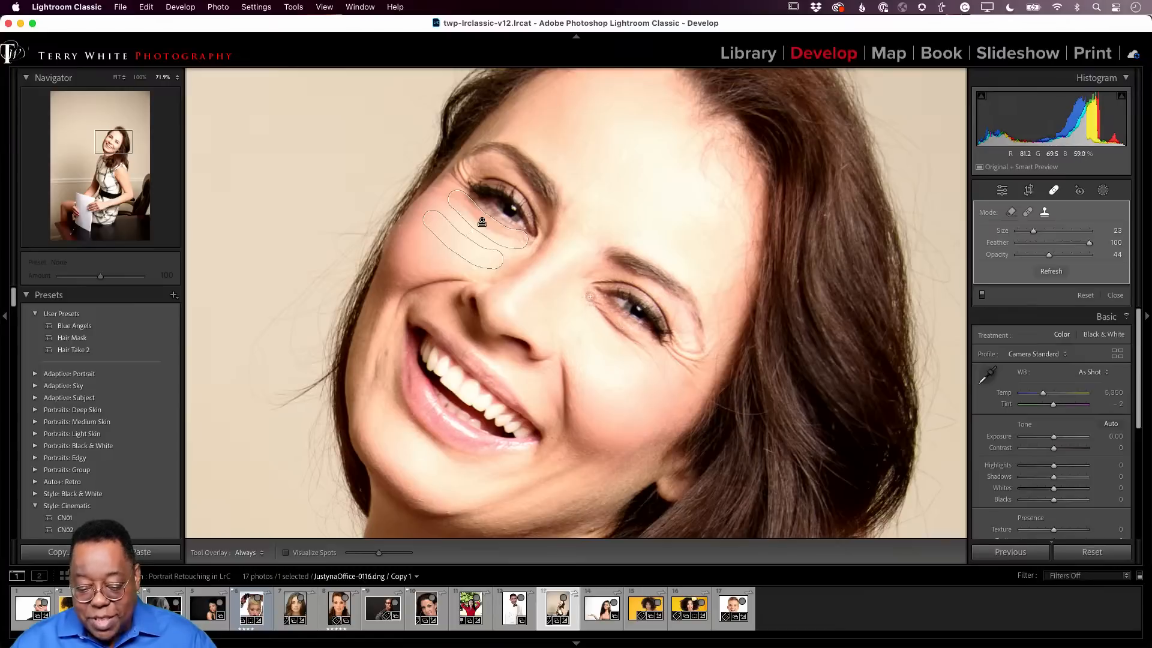
Clone the area under the eye on the image's right side at opacity 44, sampling from the cheek just below
left_click_drag(586, 293, 661, 366)
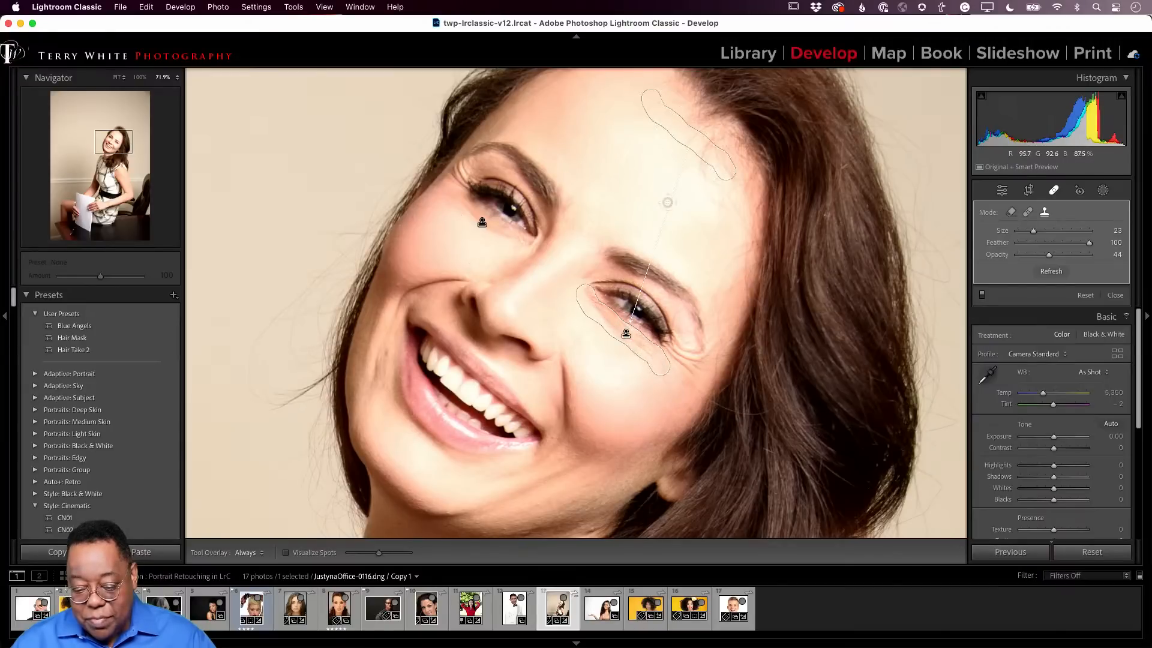
mouse_move(670, 168)
left_mouse_down()
mouse_move(621, 333)
mouse_move(600, 334)
mouse_move(595, 353)
left_mouse_up()
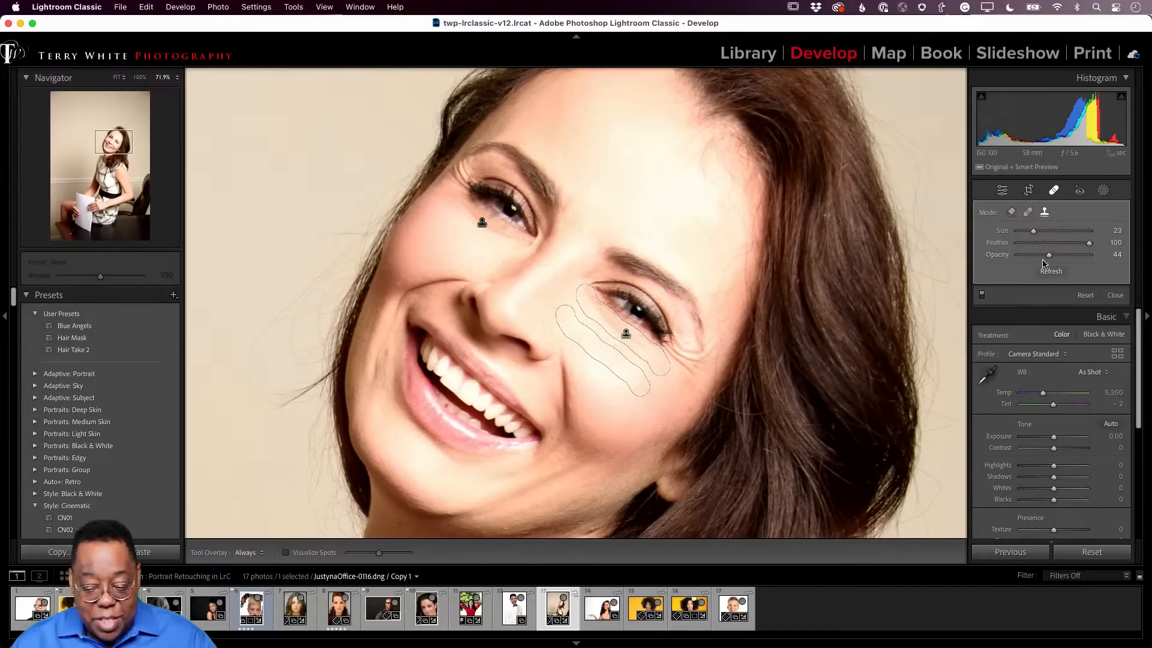
Try the under-eye clone stroke at opacity 100, set it to 46, and leave the healing tool
left_click_drag(1049, 257, 1102, 253)
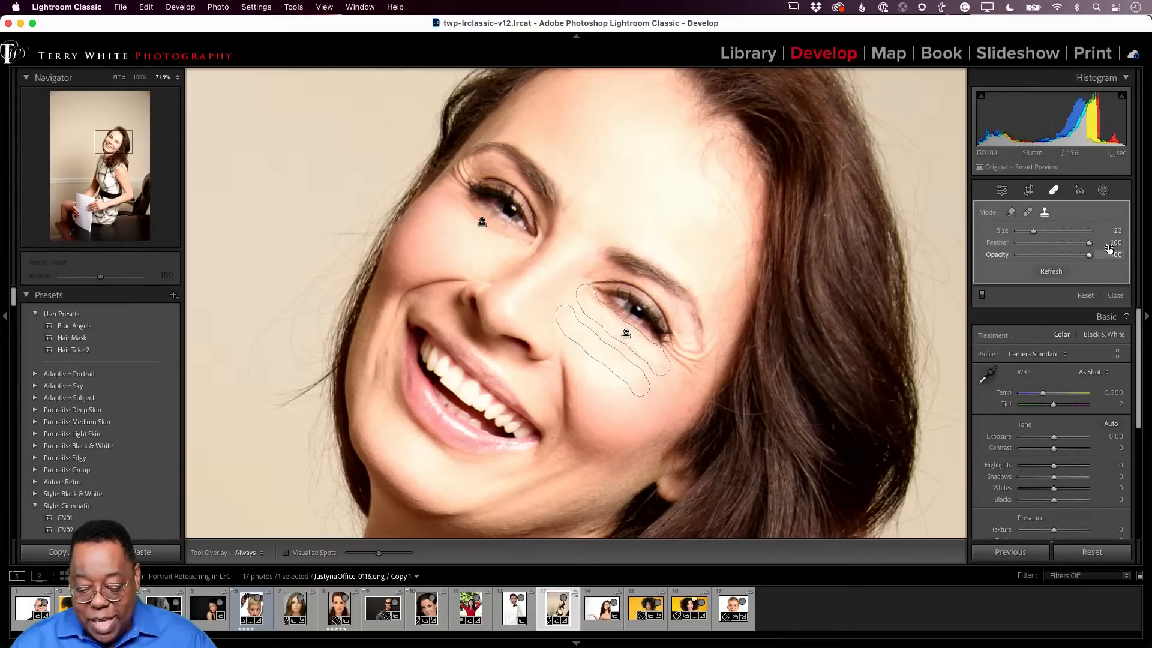
mouse_move(1092, 257)
left_mouse_down()
mouse_move(970, 271)
mouse_move(1050, 266)
left_mouse_up()
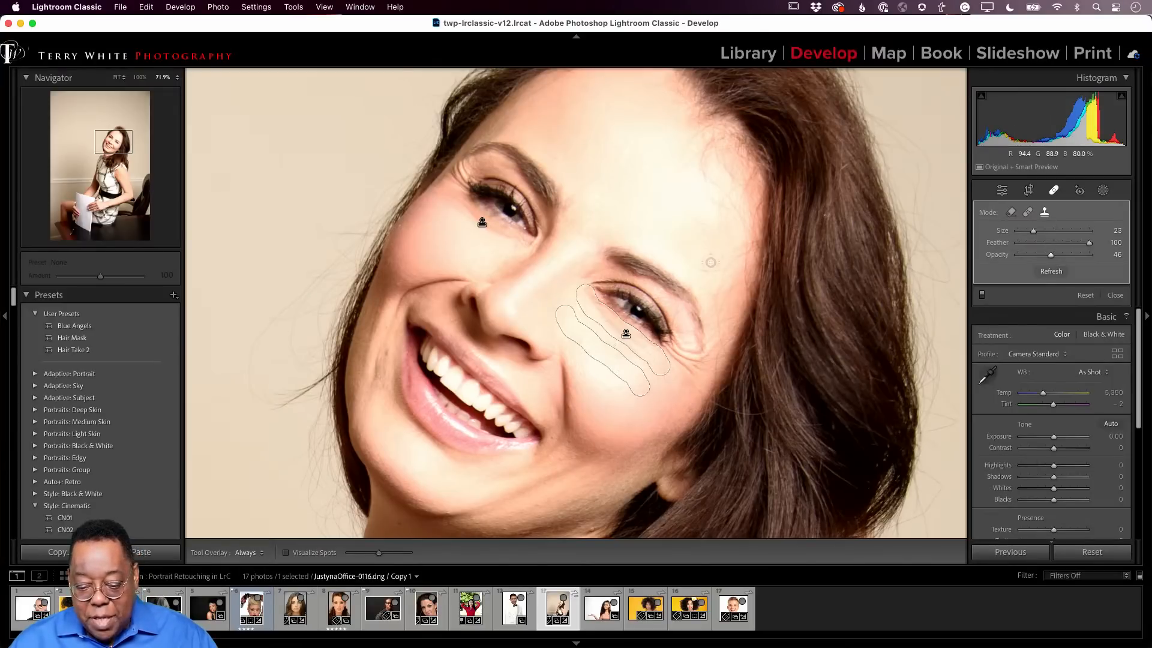
left_click(1052, 193)
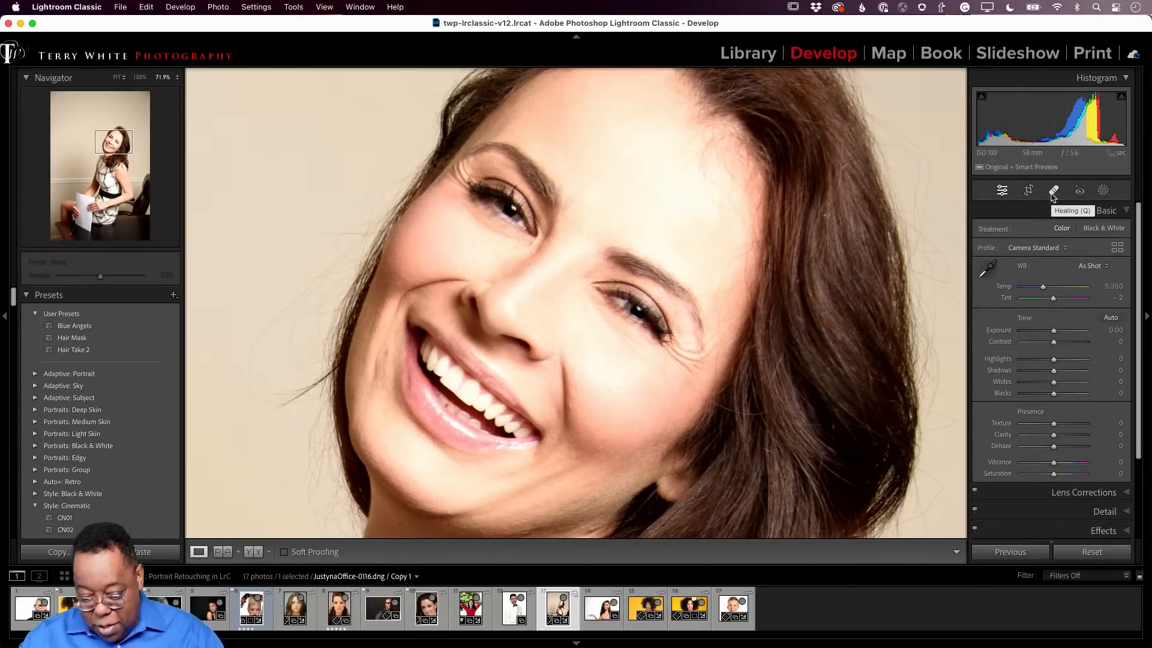
Compare the laughing brunette's portrait before and after the under-eye retouching
key("backslash")
key("backslash")
key("backslash")
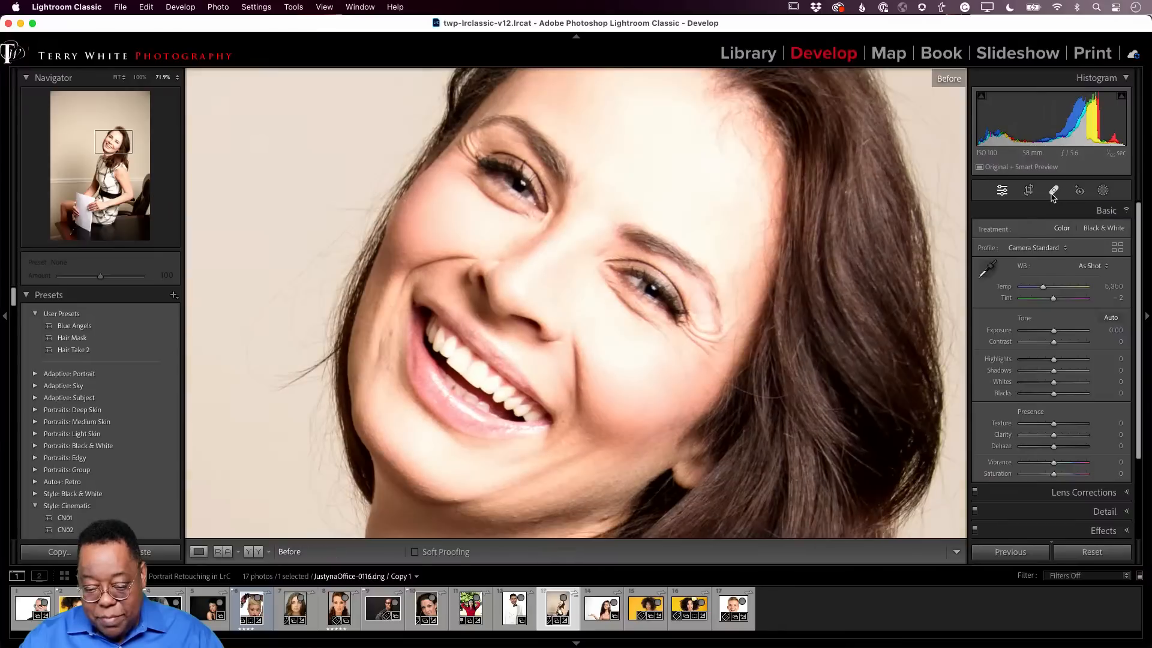
key("backslash")
key("backslash")
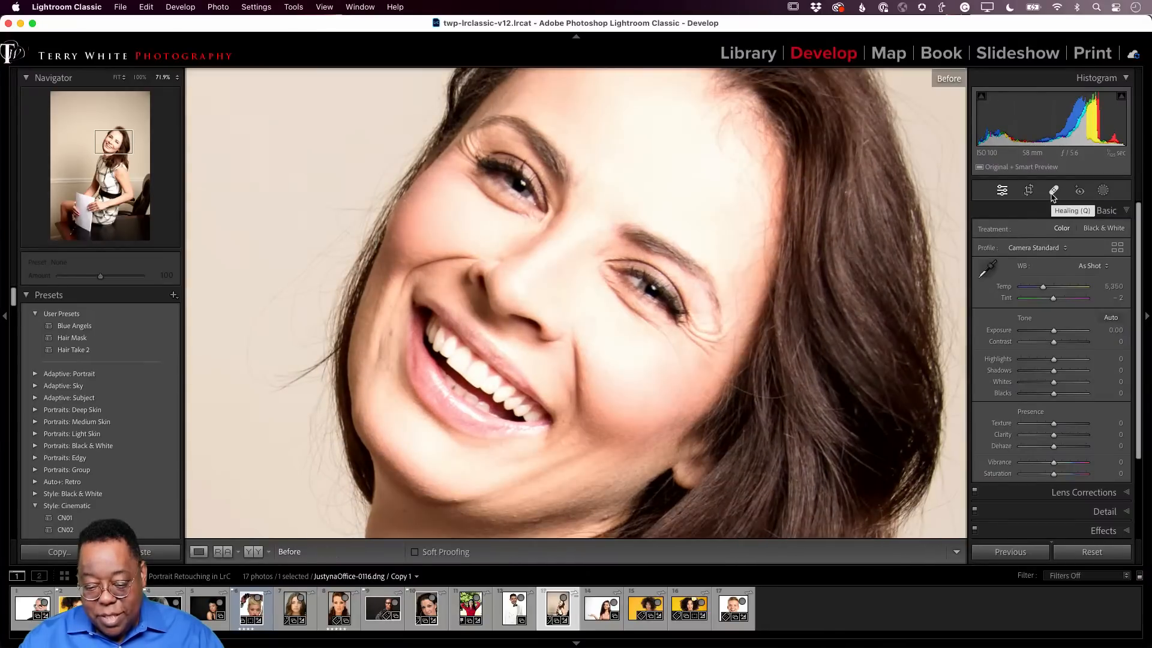
key("backslash")
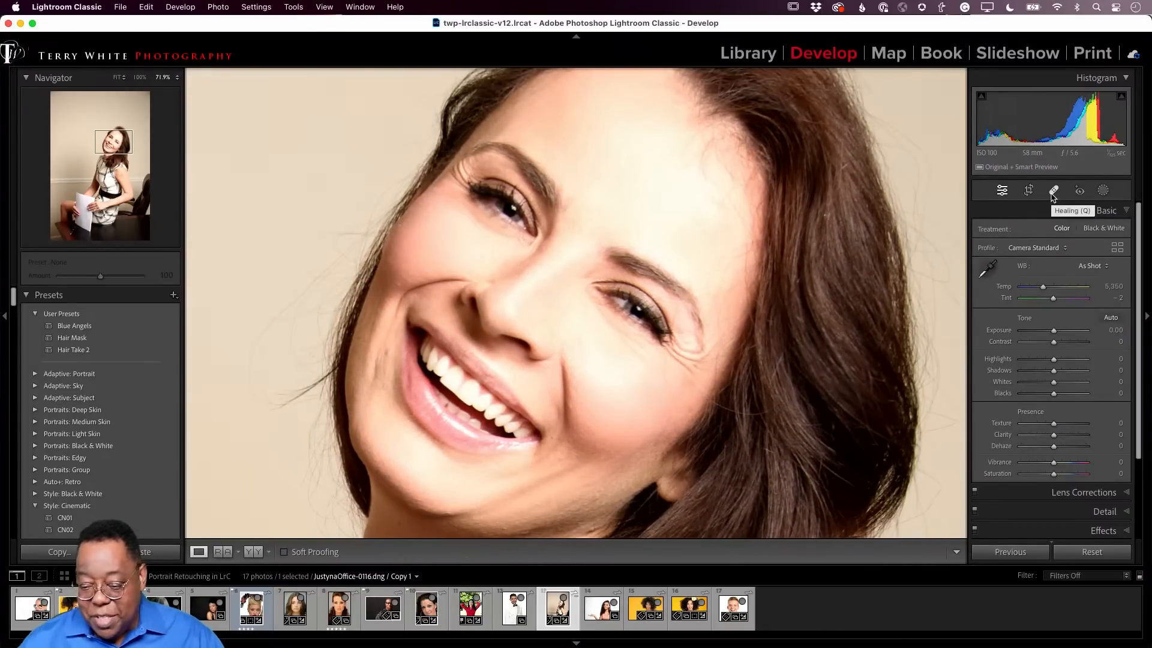
Neutralize the white balance by sampling the beige background beside her hair, and warm the temperature to 4,964
left_click(986, 268)
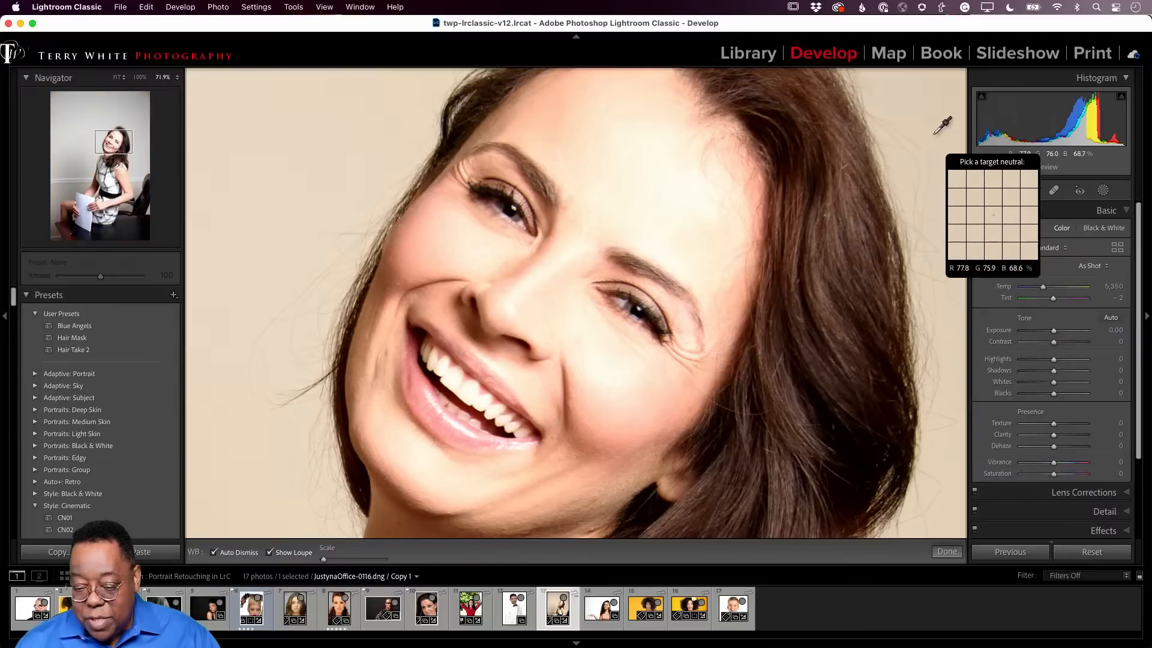
left_click(933, 128)
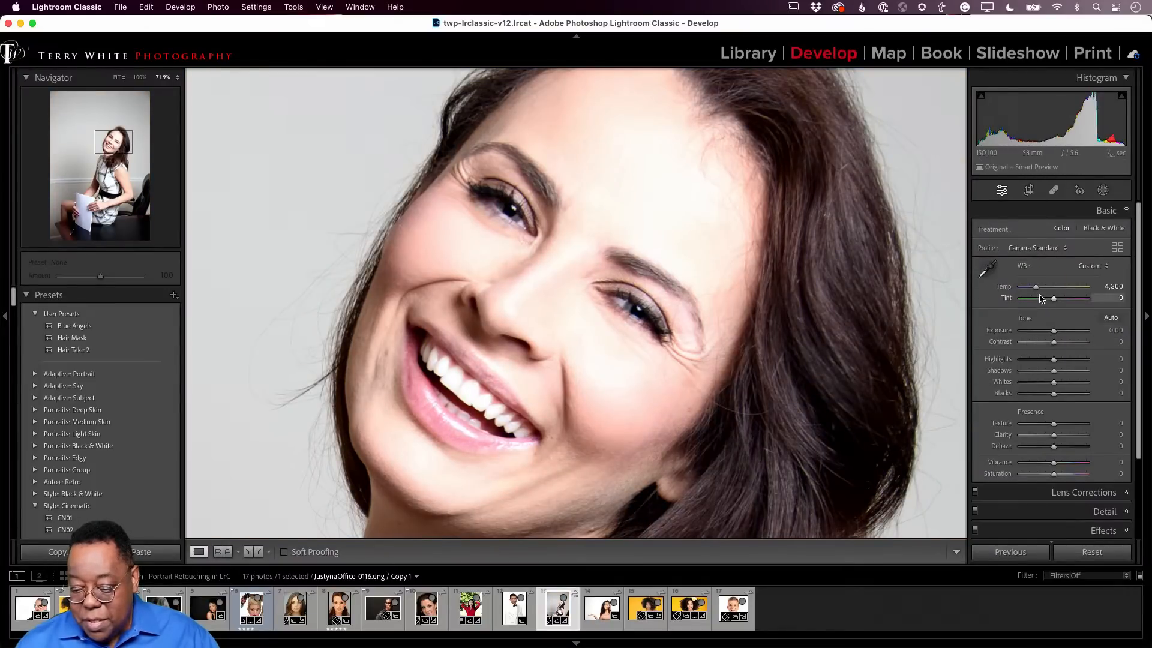
left_click_drag(1036, 292, 1042, 293)
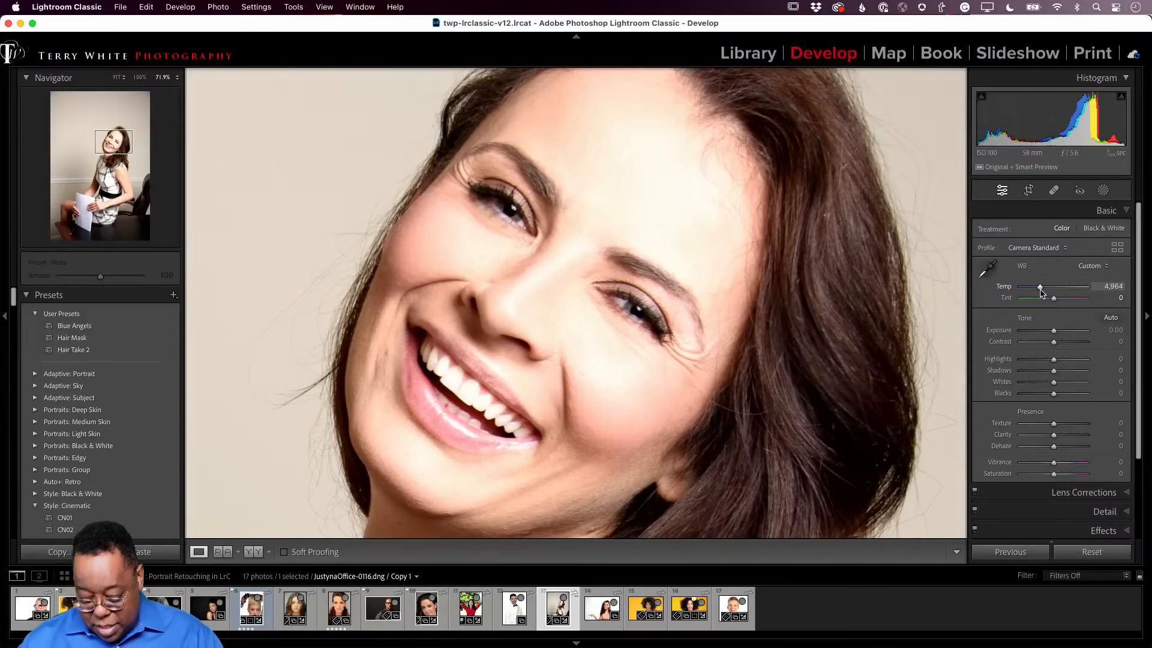
key("backslash")
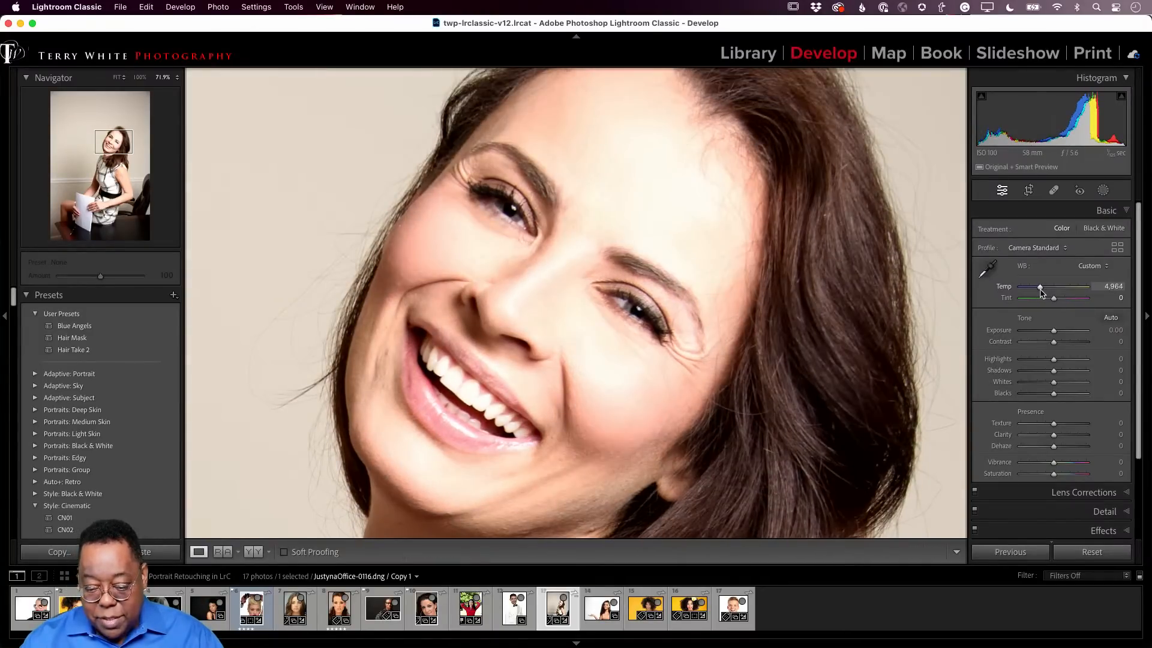
Open the portrait of the woman in the red dress with a yellow flower in her hair for developing
key("g")
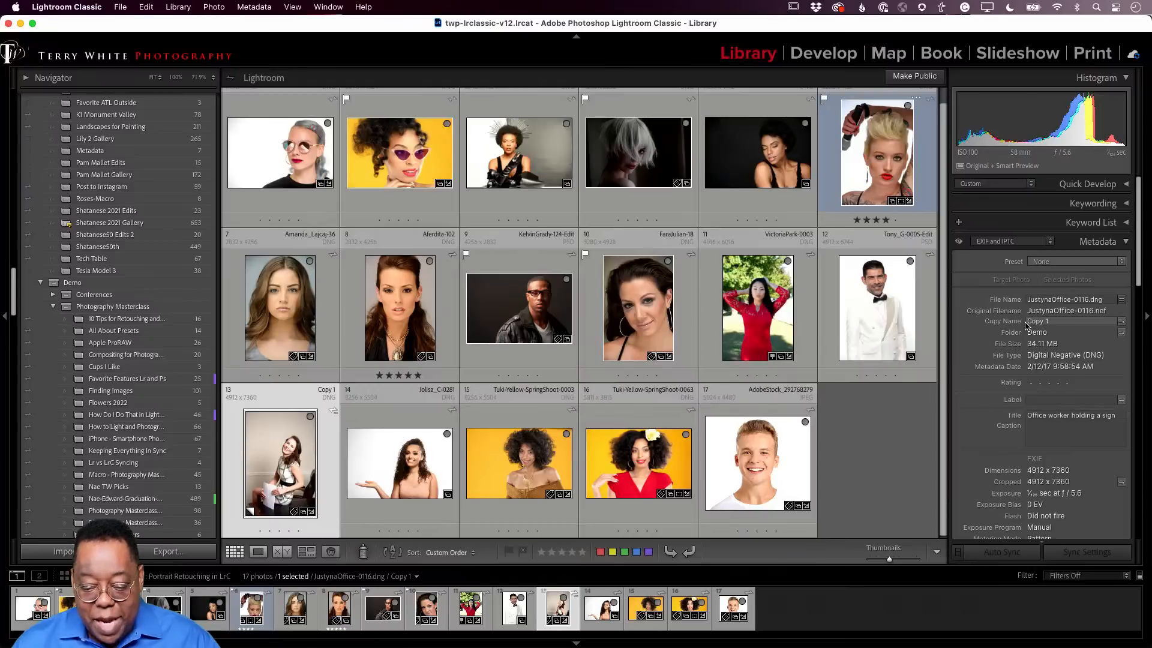
left_click(631, 463)
double_click(631, 463)
left_click(702, 418)
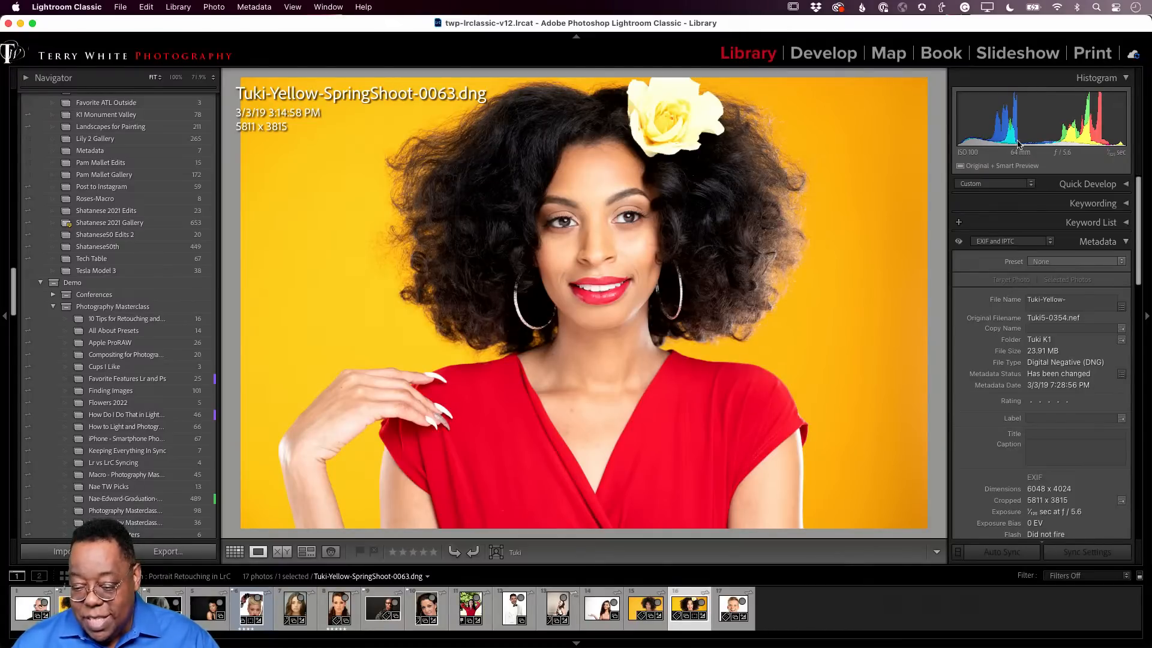
key("d")
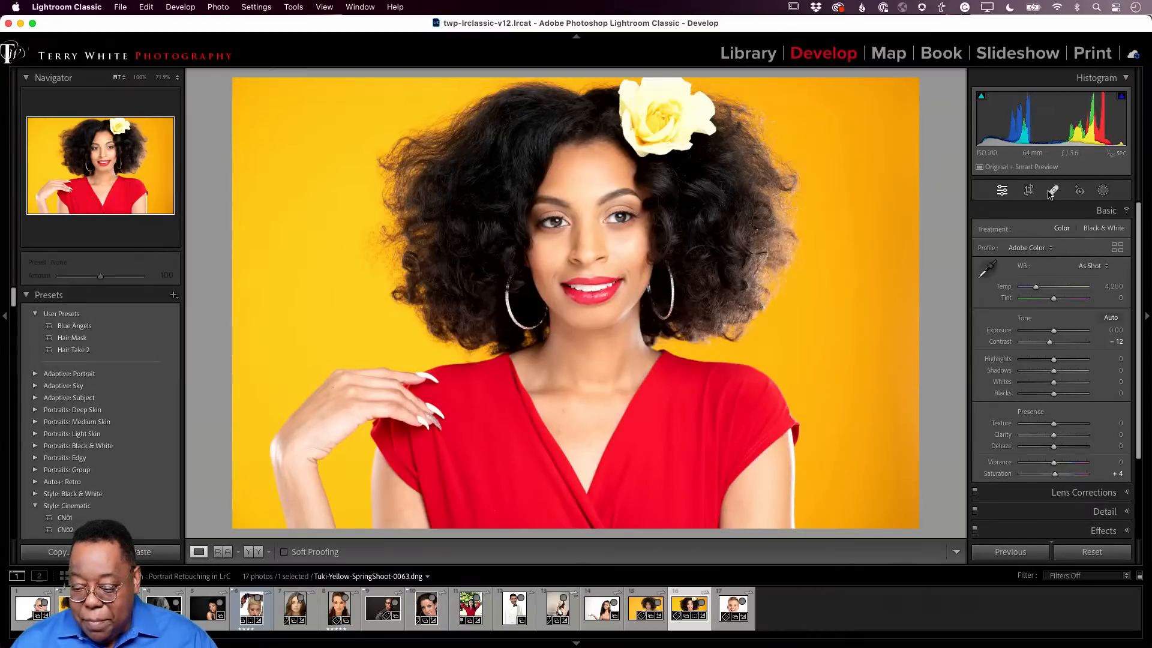
Create an object mask of the red dress by framing it with a rectangular selection
left_click(1097, 194)
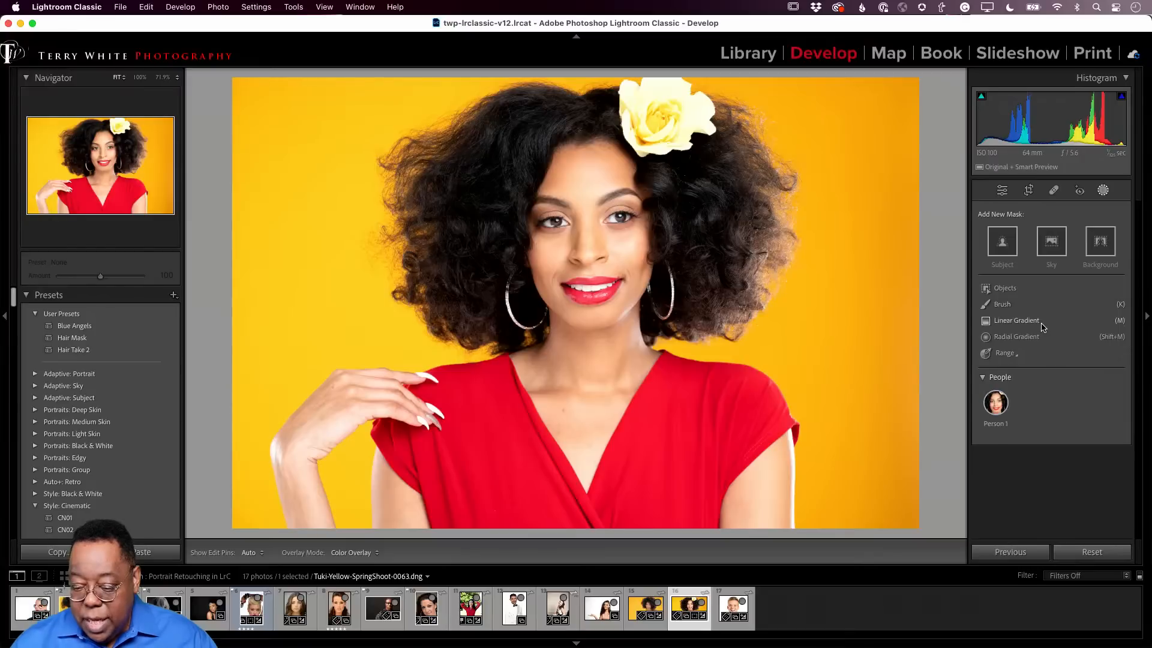
left_click(996, 289)
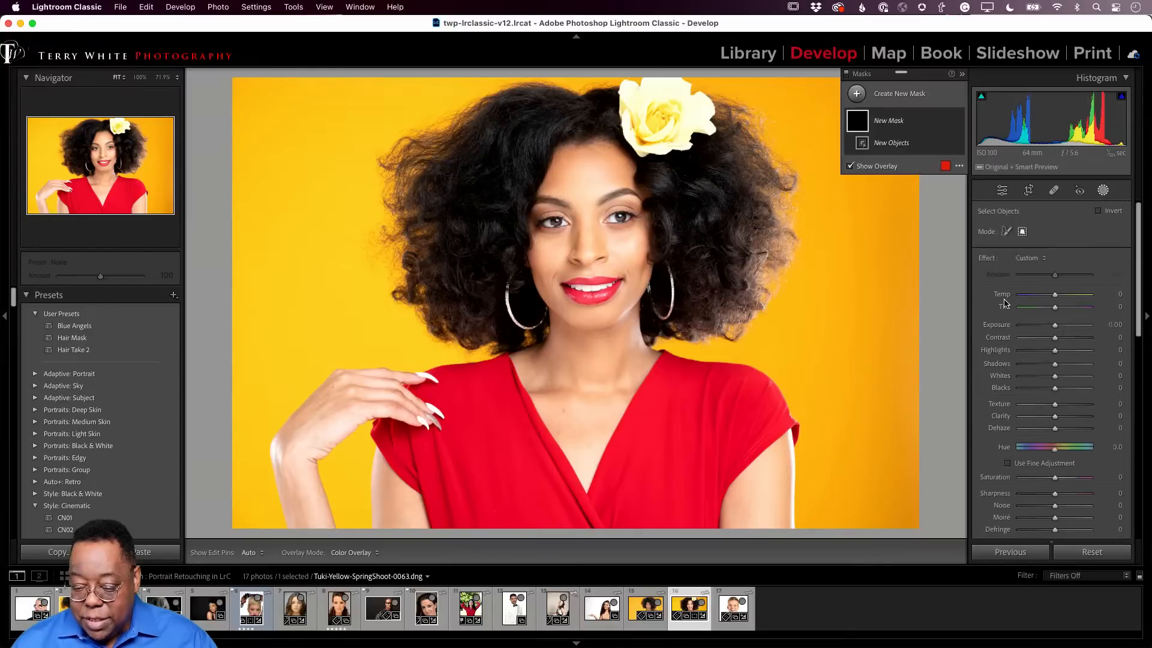
left_click(1023, 233)
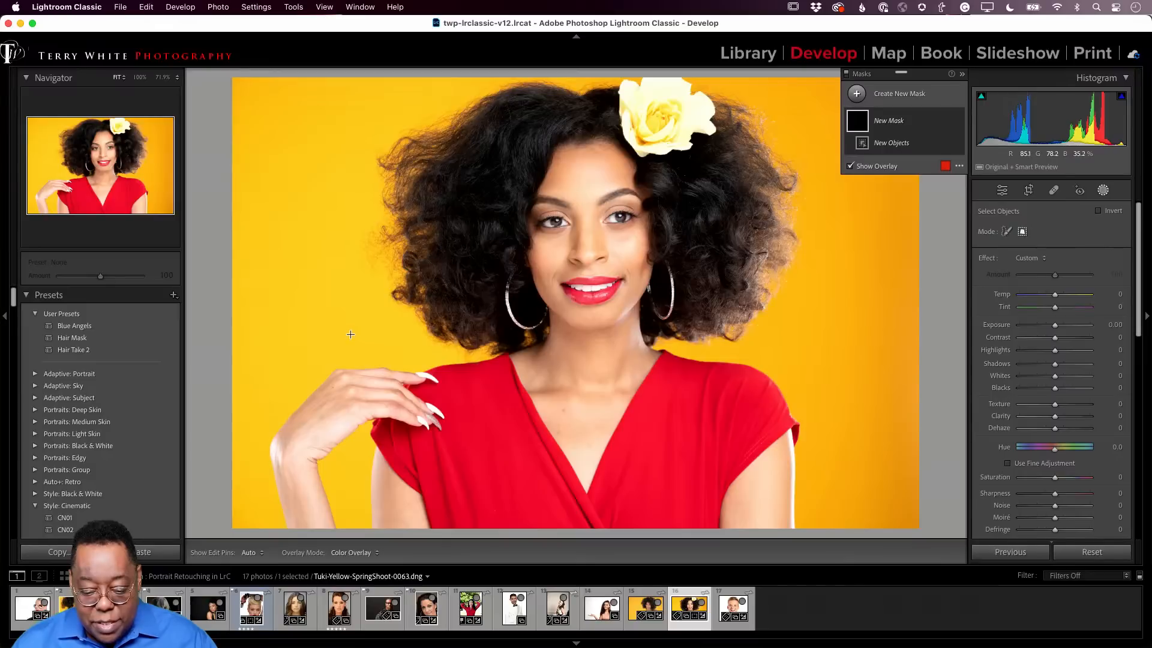
left_click_drag(351, 334, 831, 569)
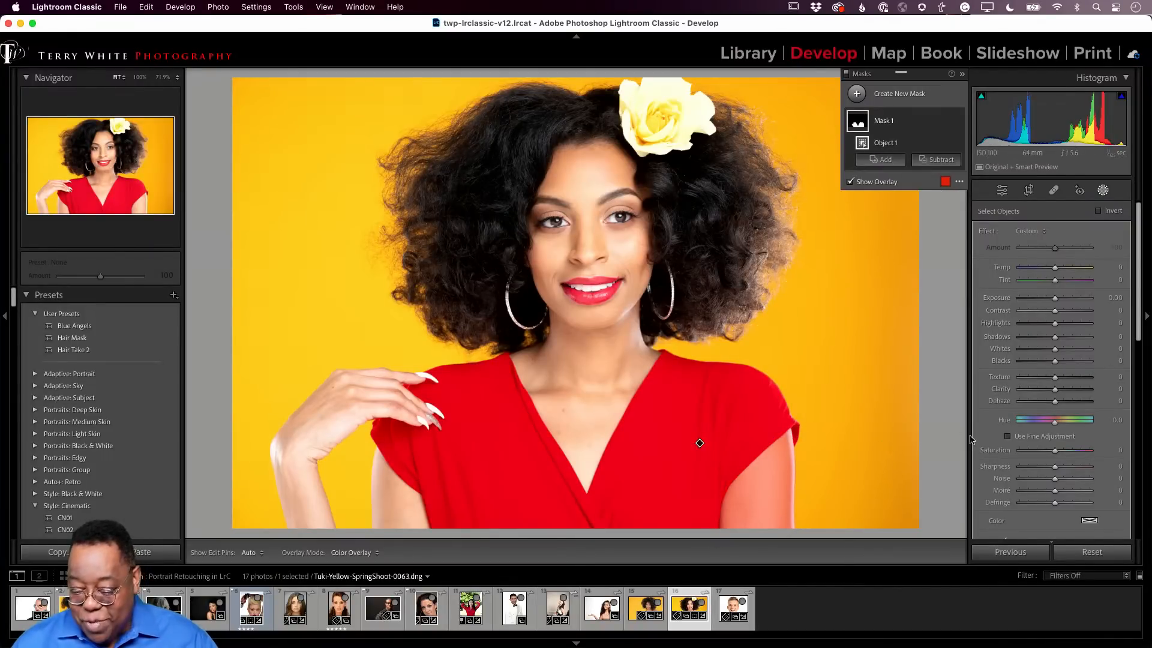
Set the dress mask's hue to -67.4 to recolor the dress purple
left_click_drag(1055, 422, 1042, 427)
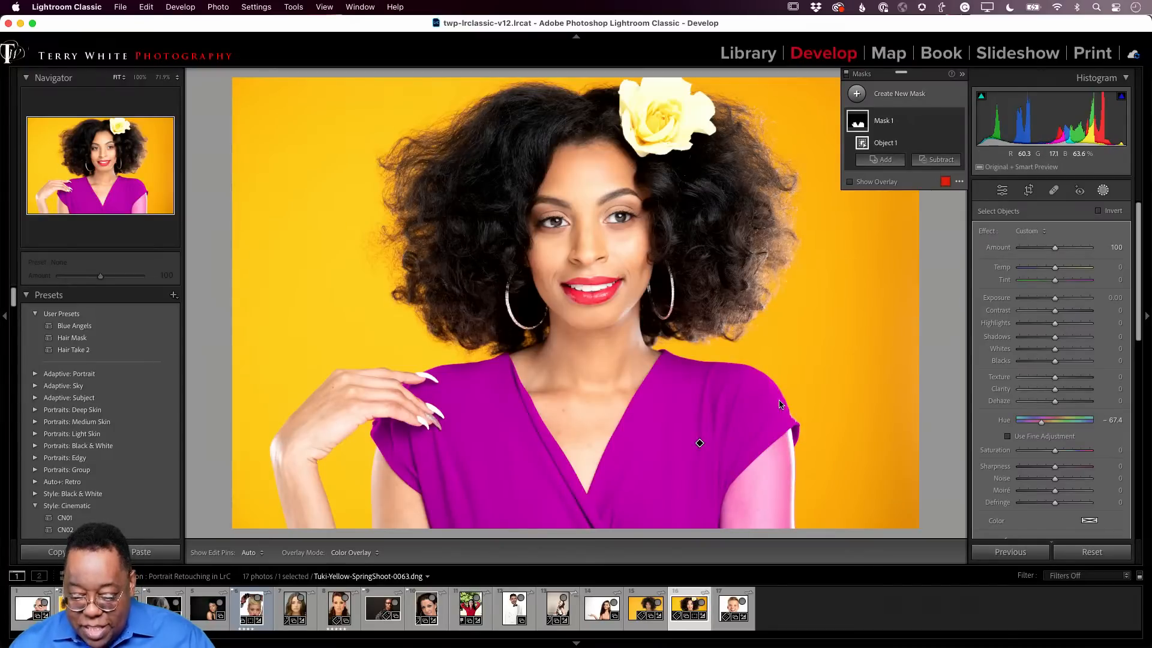
left_click(881, 127)
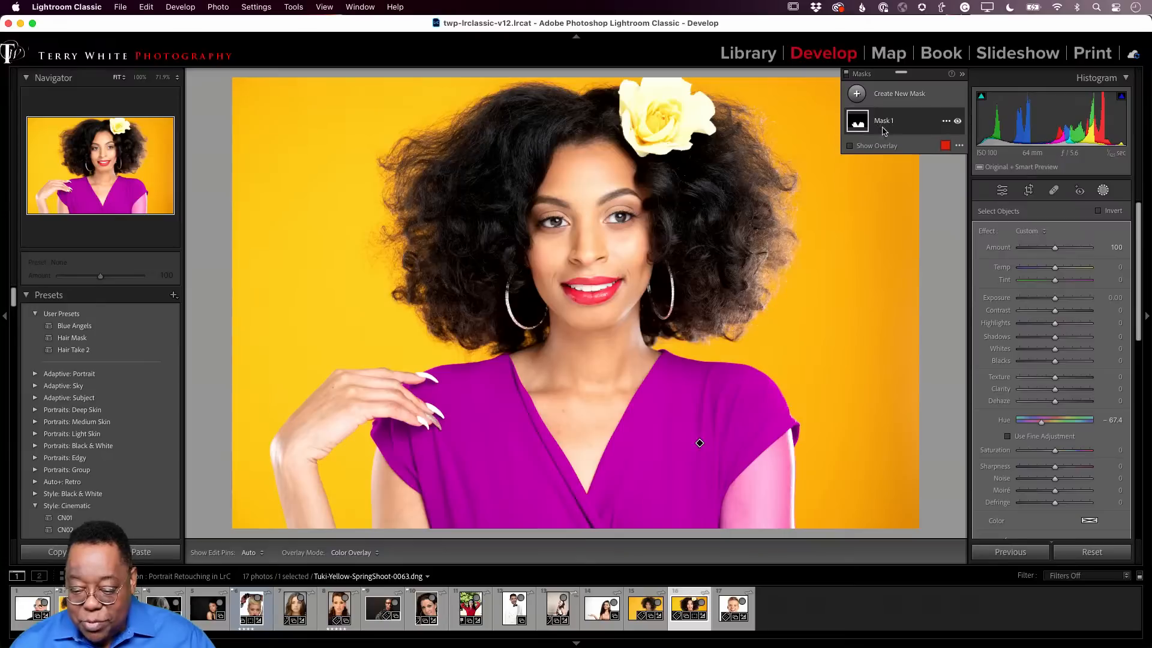
left_click(884, 127)
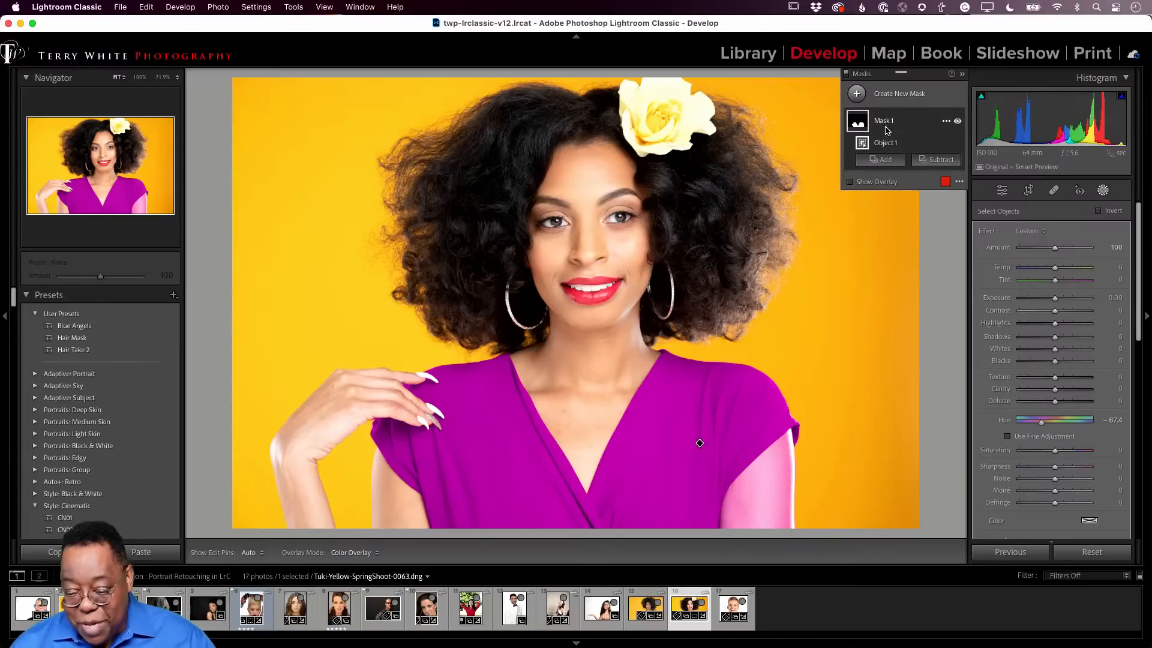
Subtract the bare upper arm on the image's right side from the dress mask, brushing at sizes between 1 and 8
left_click(927, 161)
left_click(935, 277)
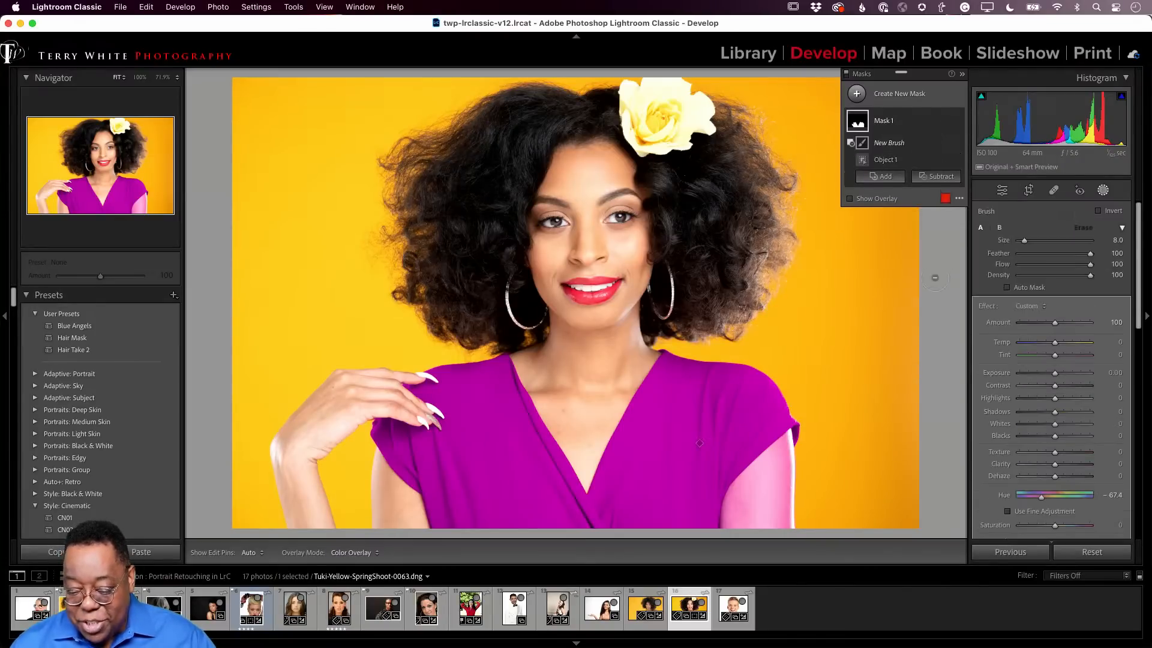
key("h")
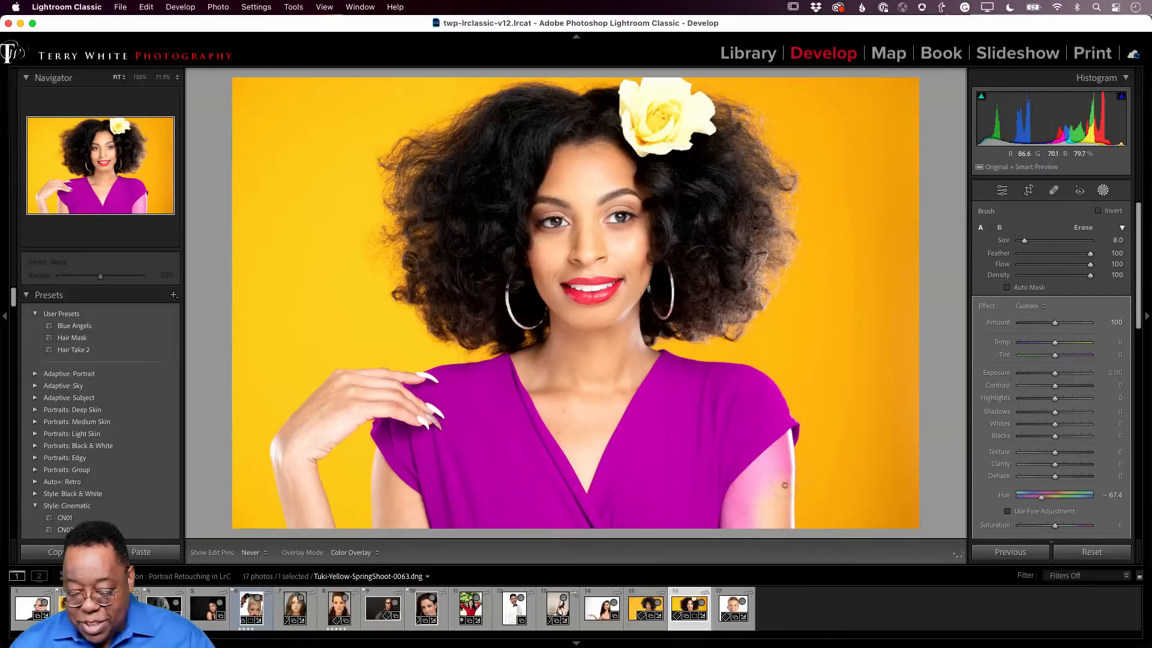
key("h")
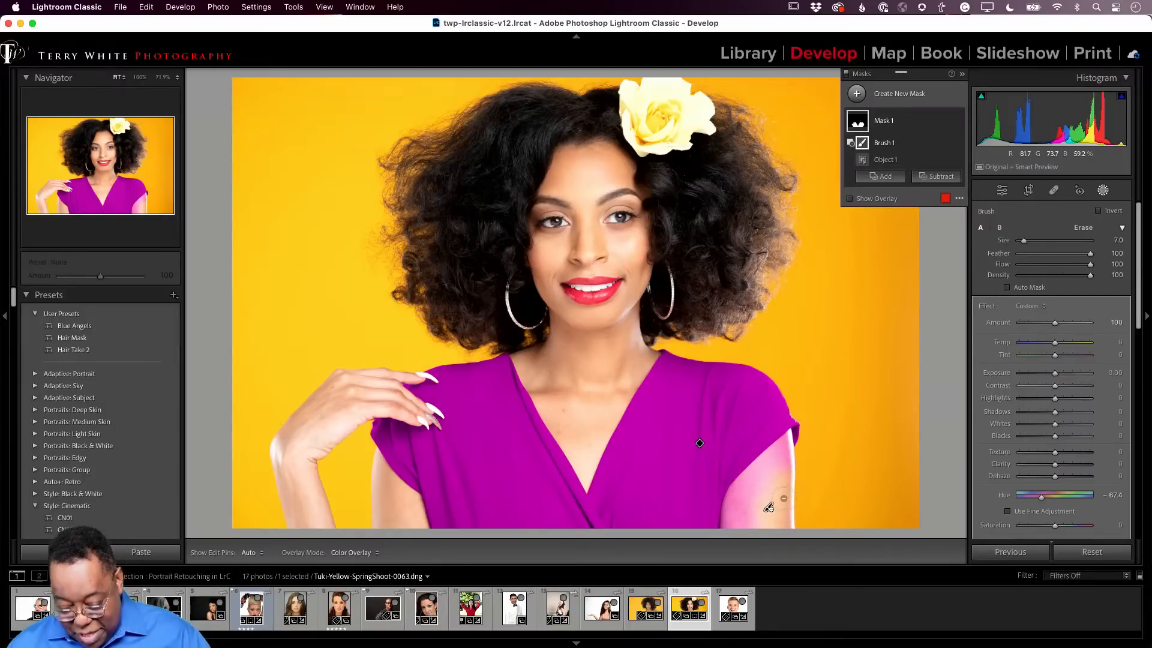
scroll(780, 486, "down", 6)
key("h")
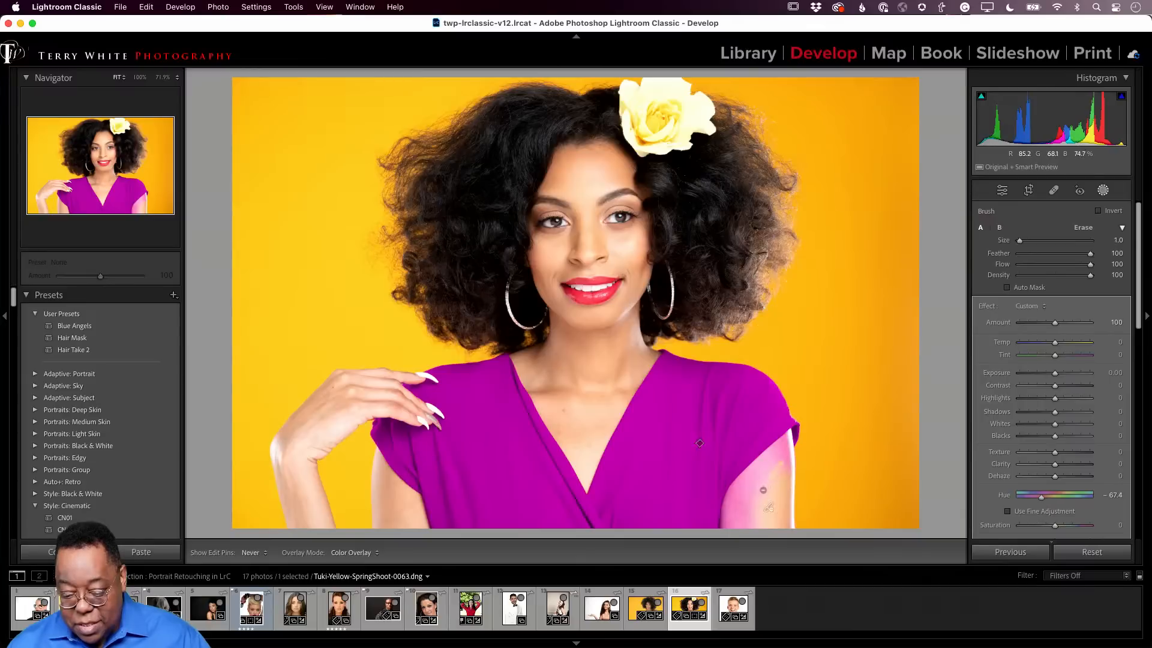
key("h")
scroll(751, 511, "up", 1)
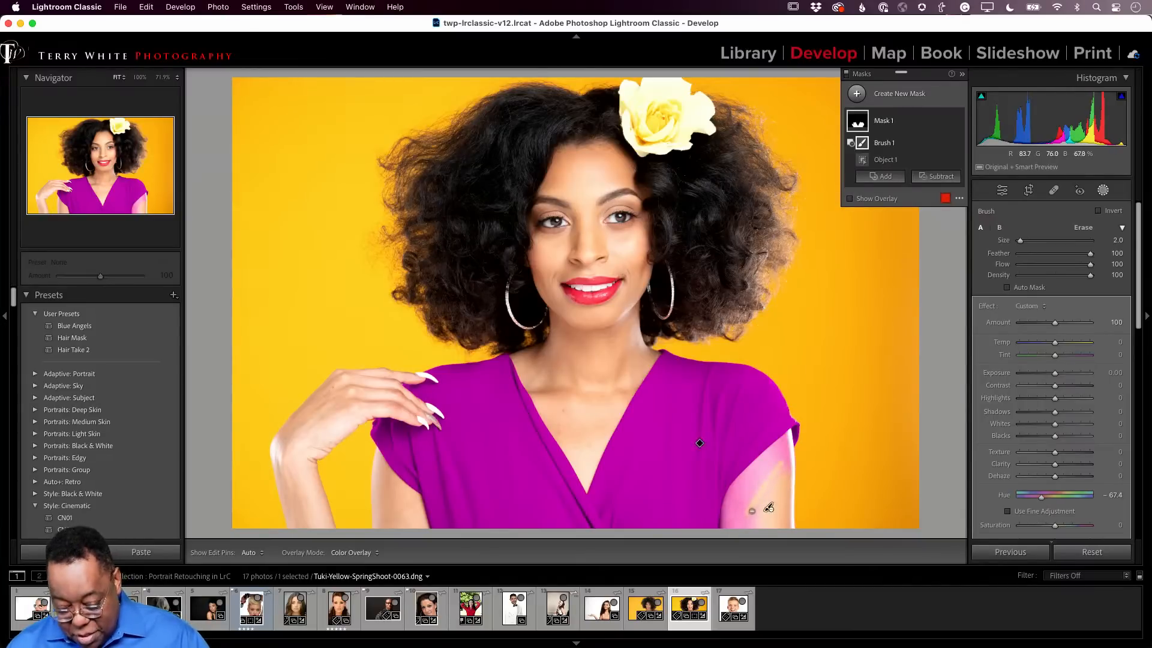
key("h")
scroll(743, 513, "up", 4)
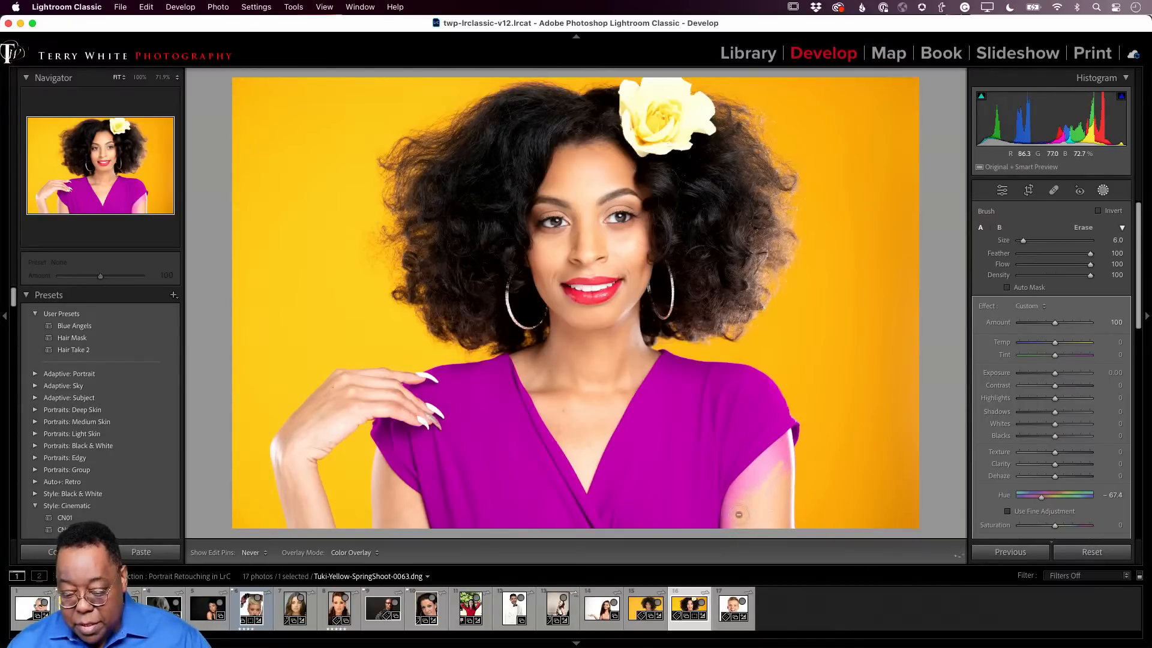
mouse_move(738, 514)
left_mouse_down()
mouse_move(724, 517)
mouse_move(730, 526)
mouse_move(766, 480)
left_mouse_up()
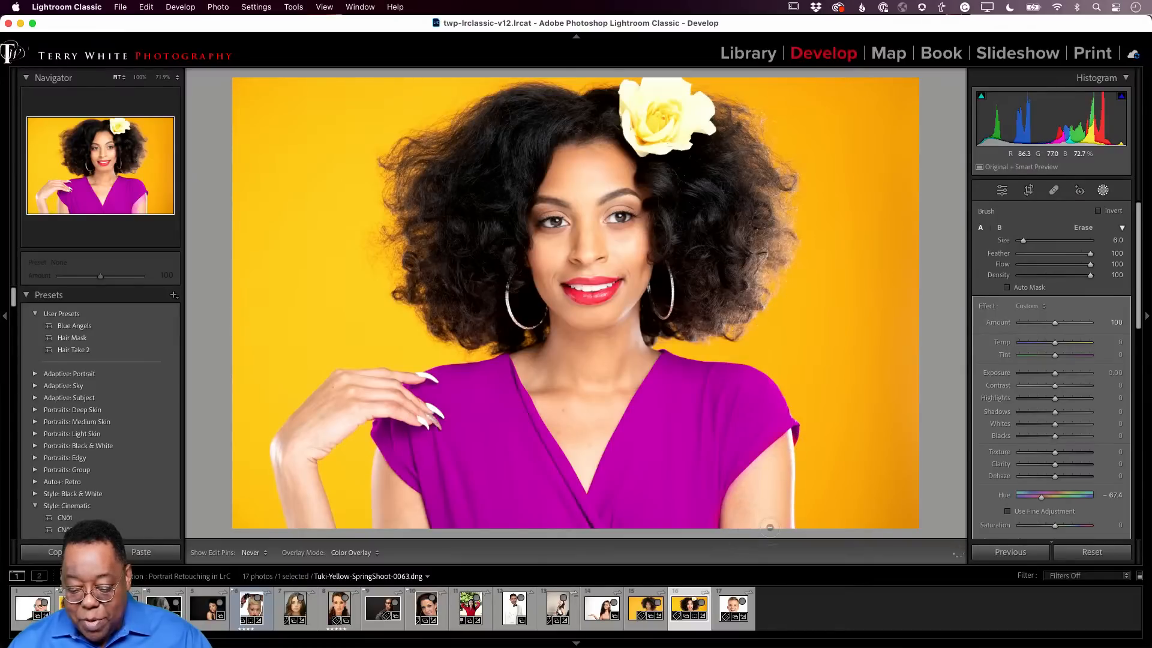
key("h")
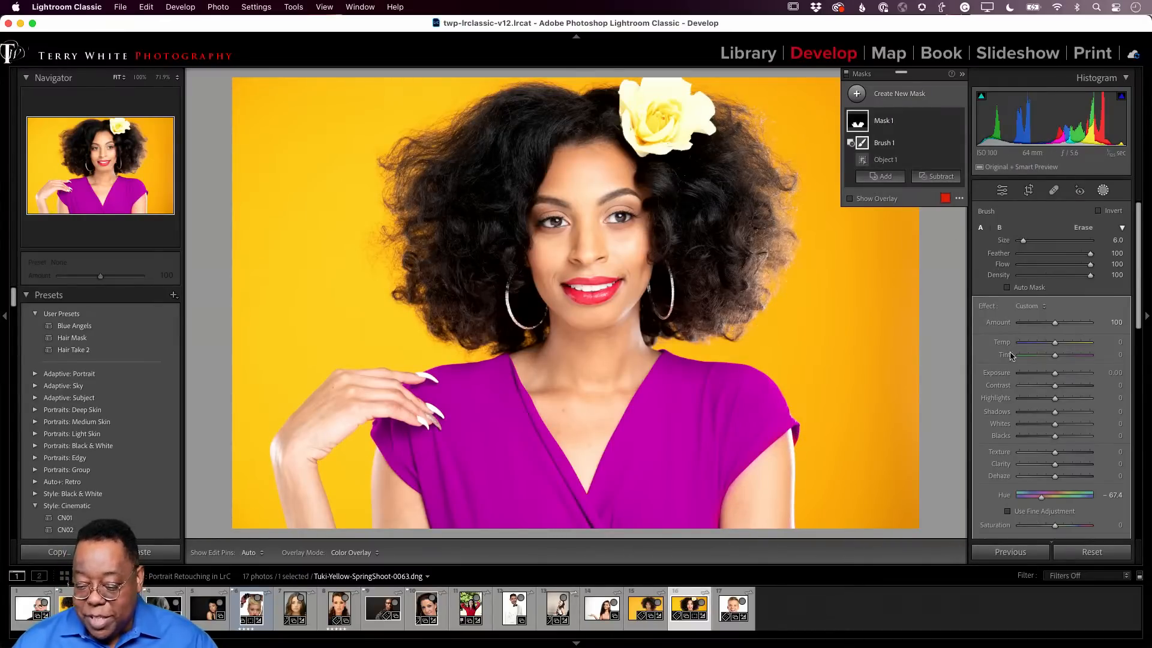
Recolor the dress blue by setting the mask's hue to -148.4
mouse_move(1041, 498)
left_mouse_down()
mouse_move(1077, 497)
mouse_move(1025, 501)
left_mouse_up()
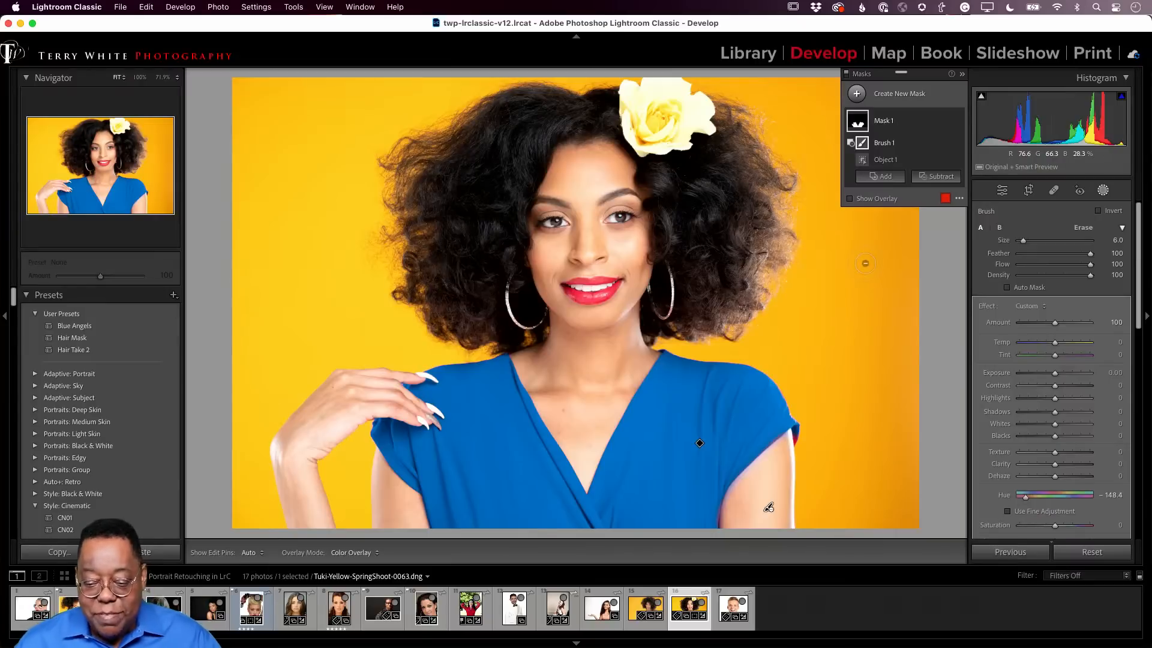
left_click(856, 93)
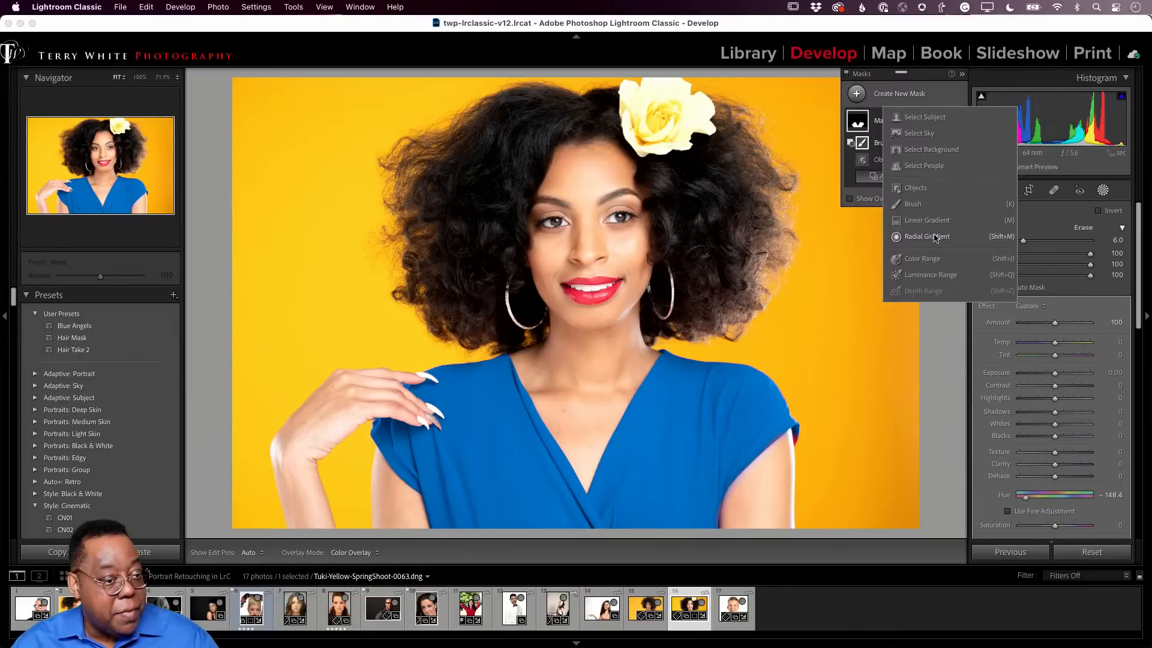
left_click(852, 35)
Open the portrait of the woman with the spiked headpiece for developing and set its profile to Camera Portrait
key("g")
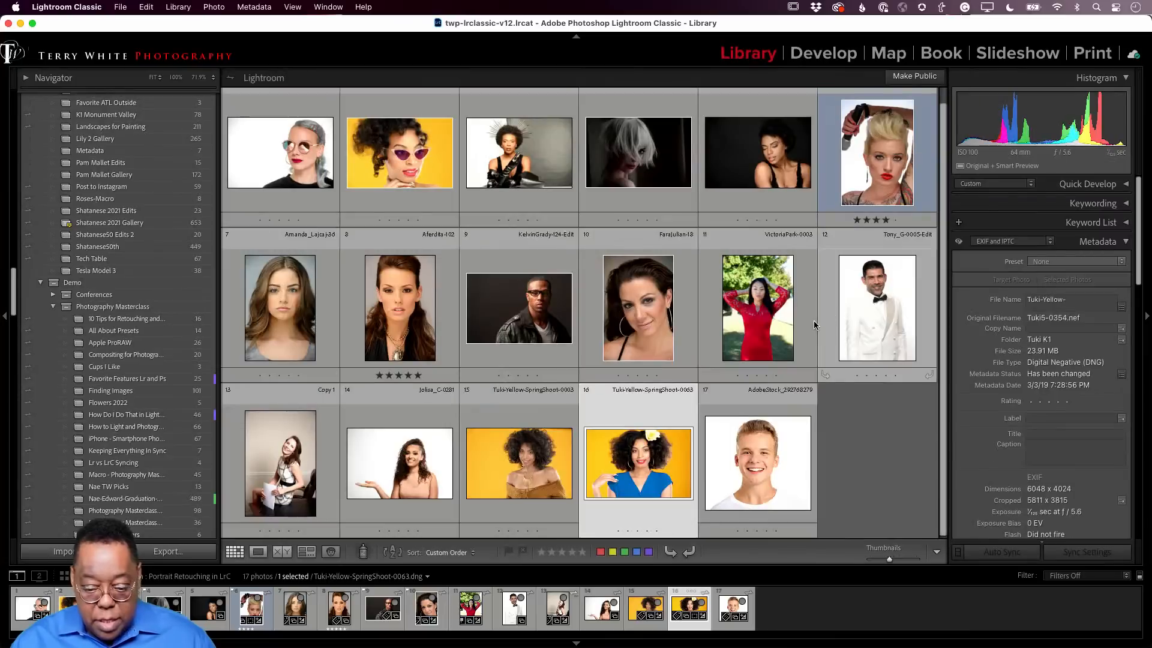
double_click(540, 165)
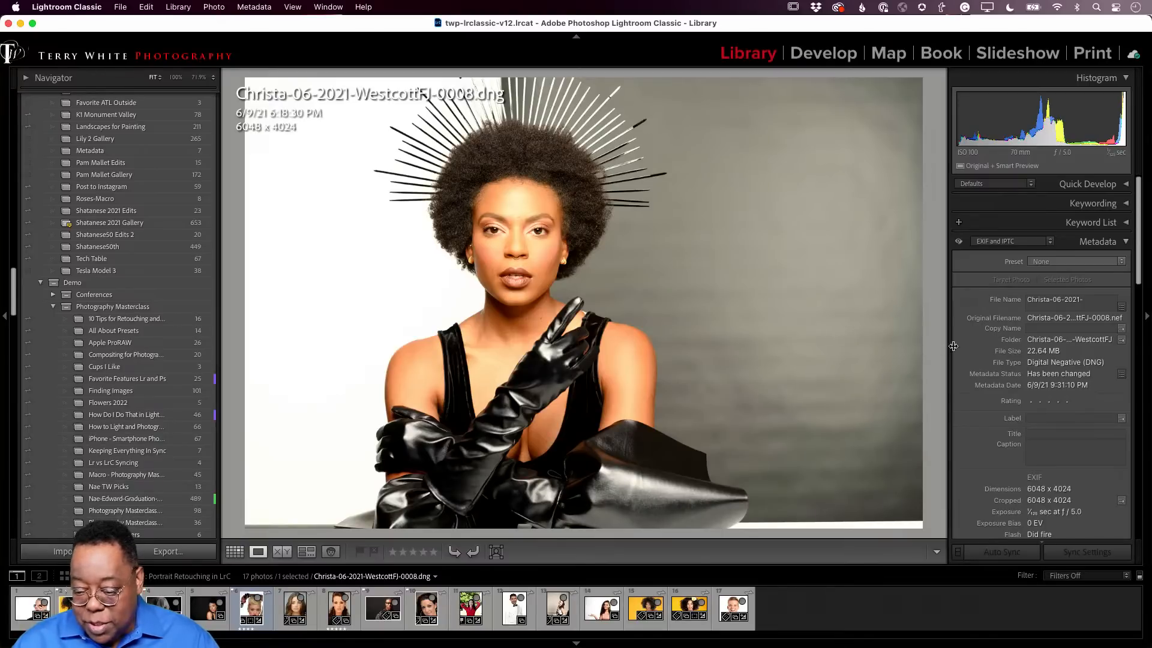
left_click(823, 53)
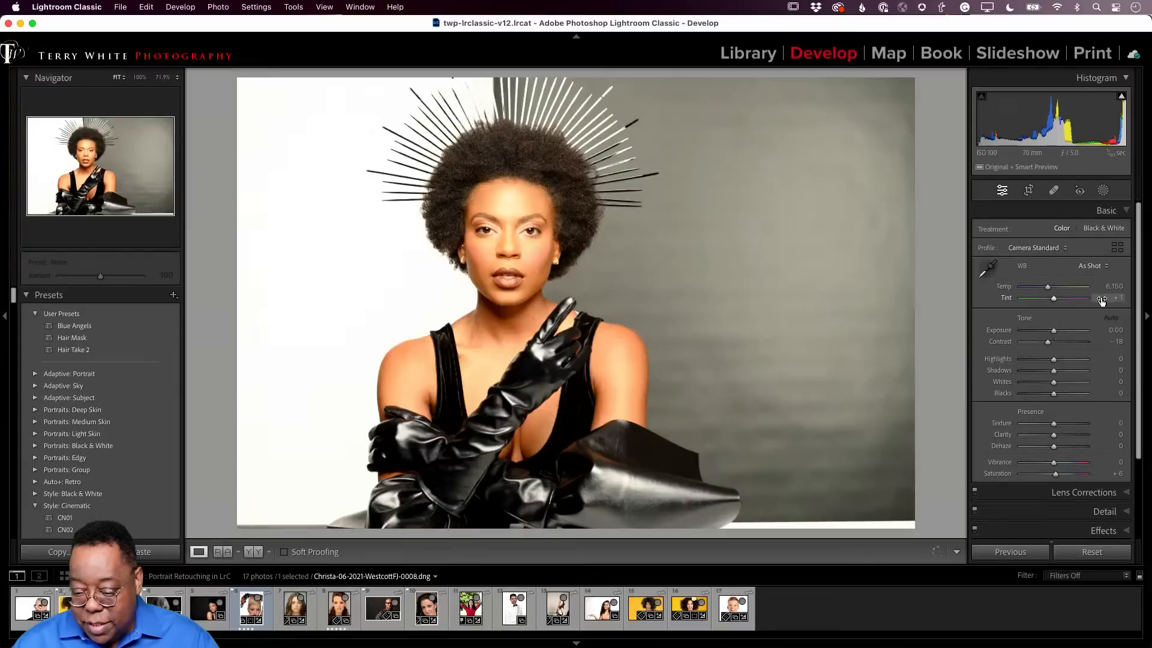
left_click(1040, 248)
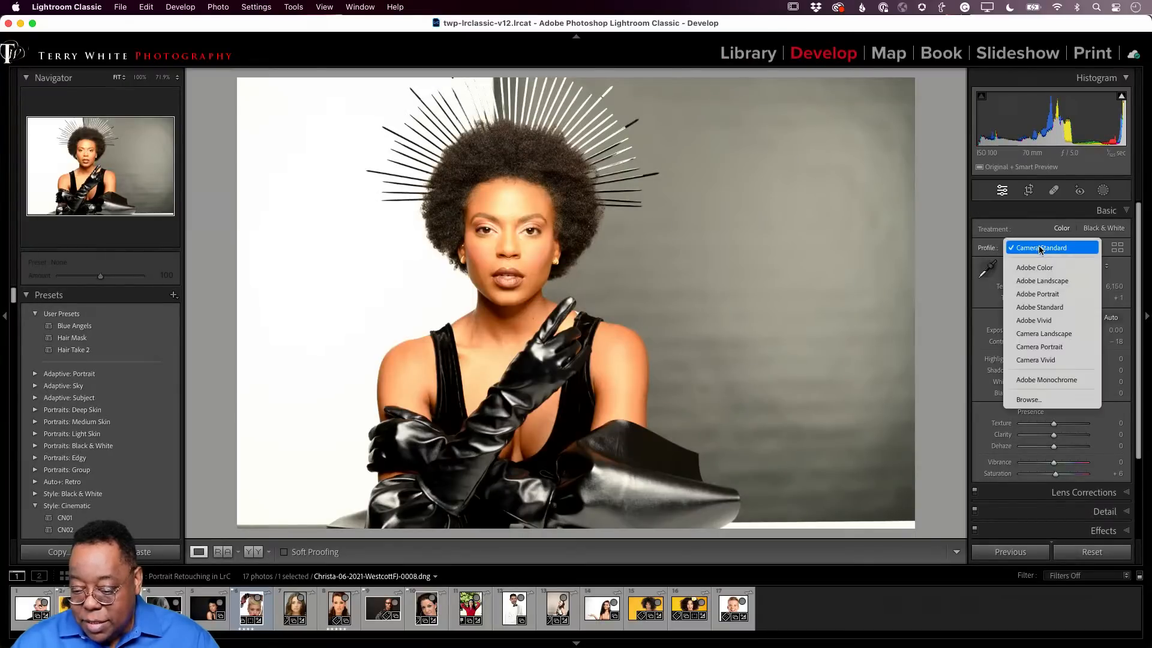
left_click(1064, 352)
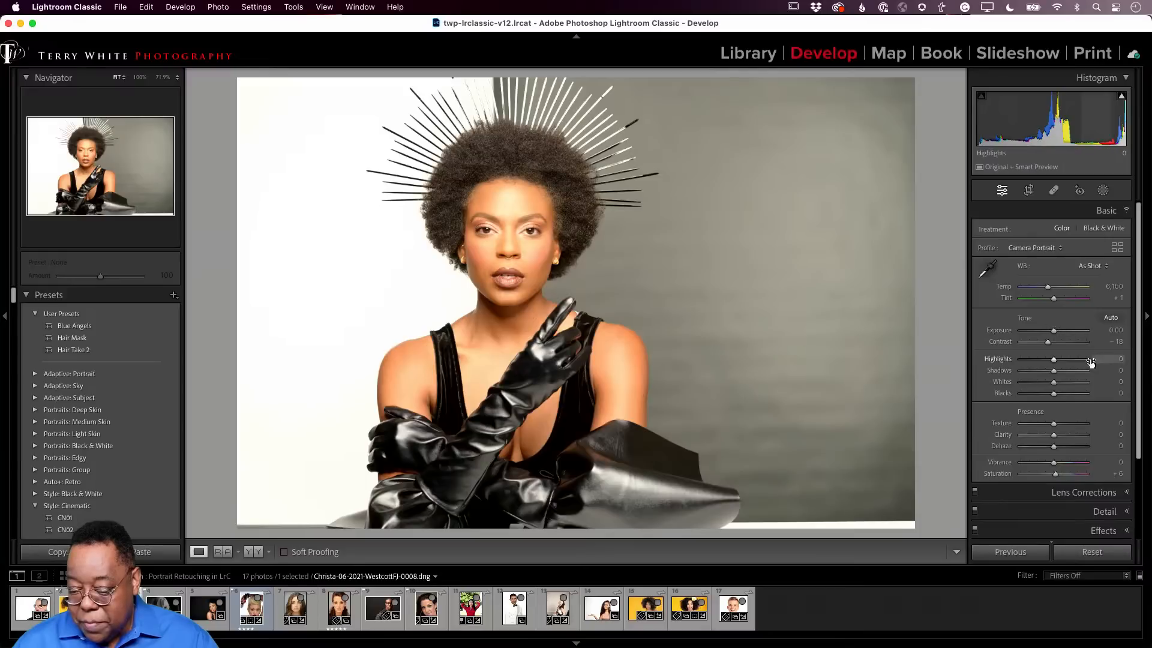
Apply automatic tone adjustments, and correct the white balance by sampling the gray backdrop beside the woman
left_click(1110, 317)
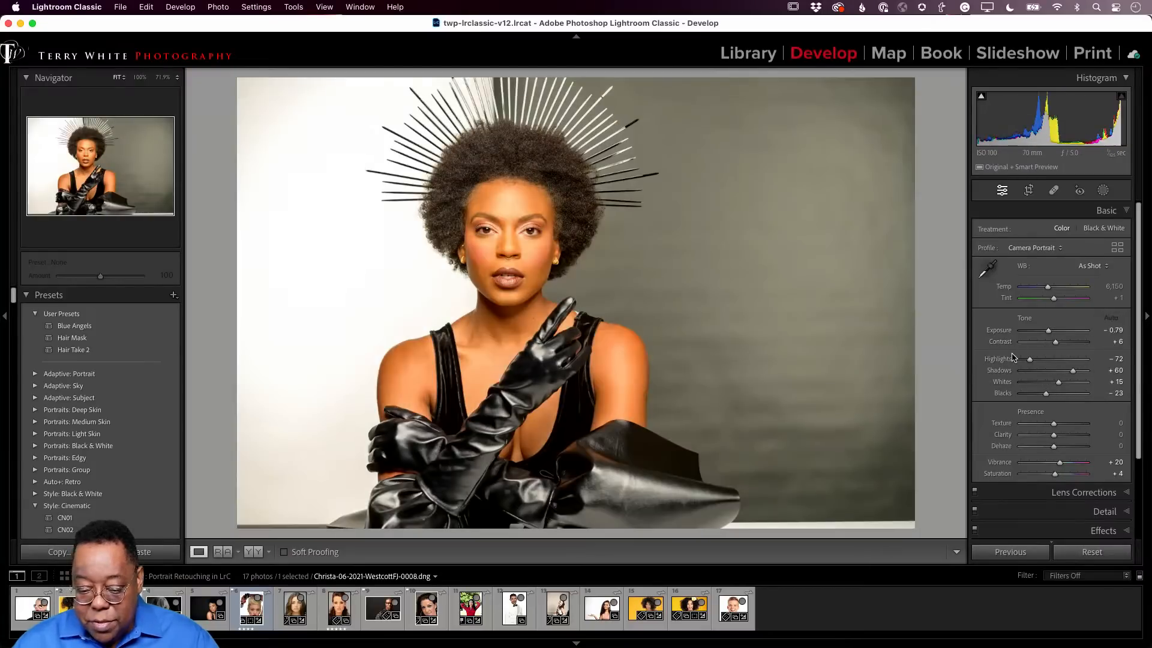
left_click(986, 268)
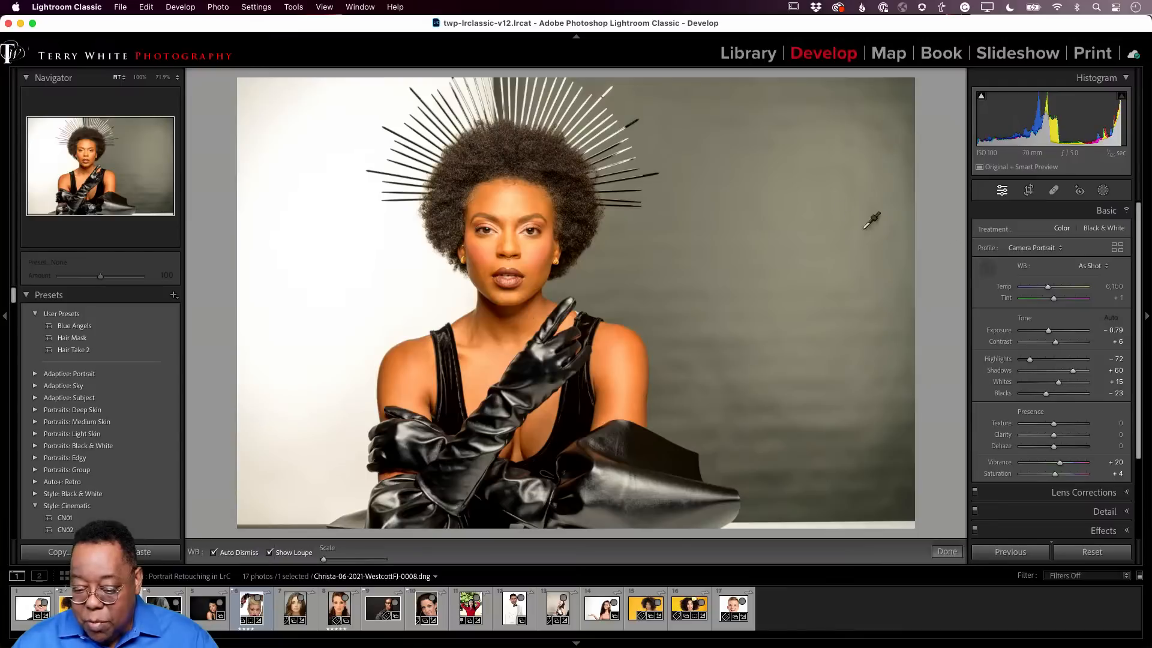
left_click(853, 105)
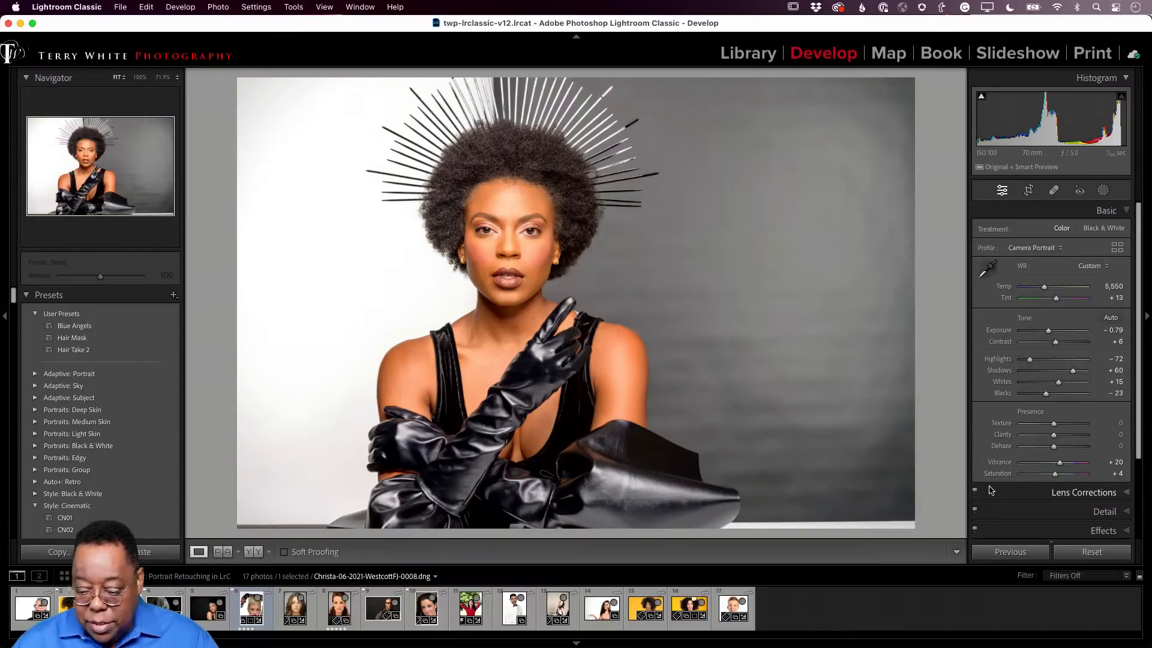
Reset the photo's vibrance to 0, raise the contrast to +32 and lower the saturation to -8
double_click(1058, 464)
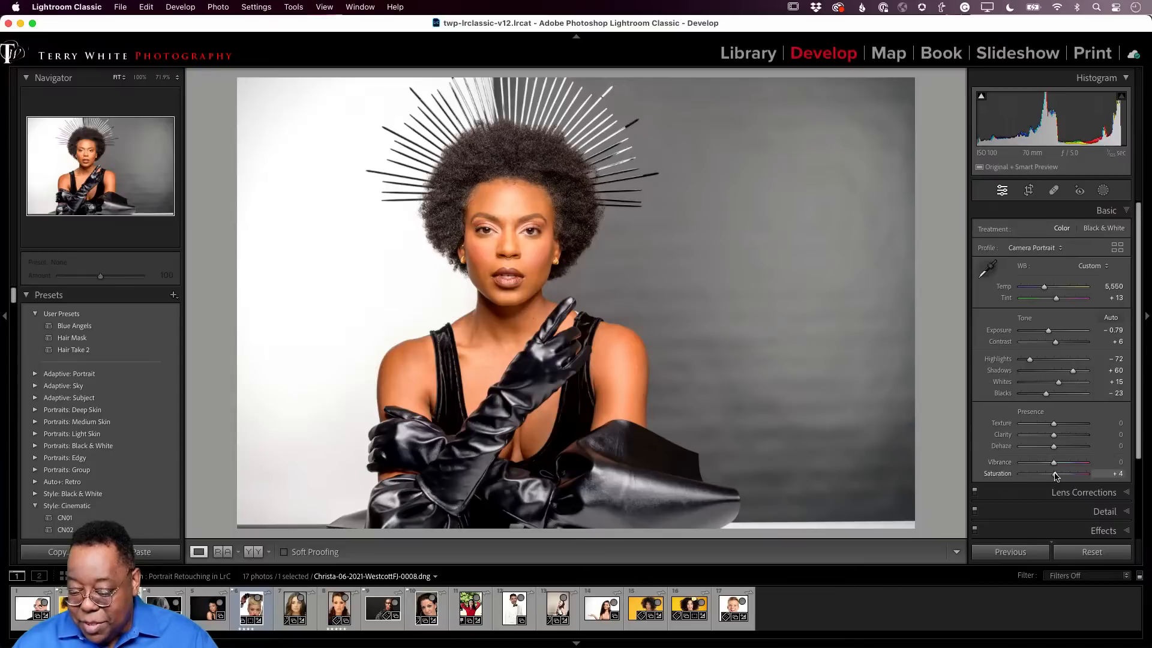
left_click_drag(1056, 476, 1057, 476)
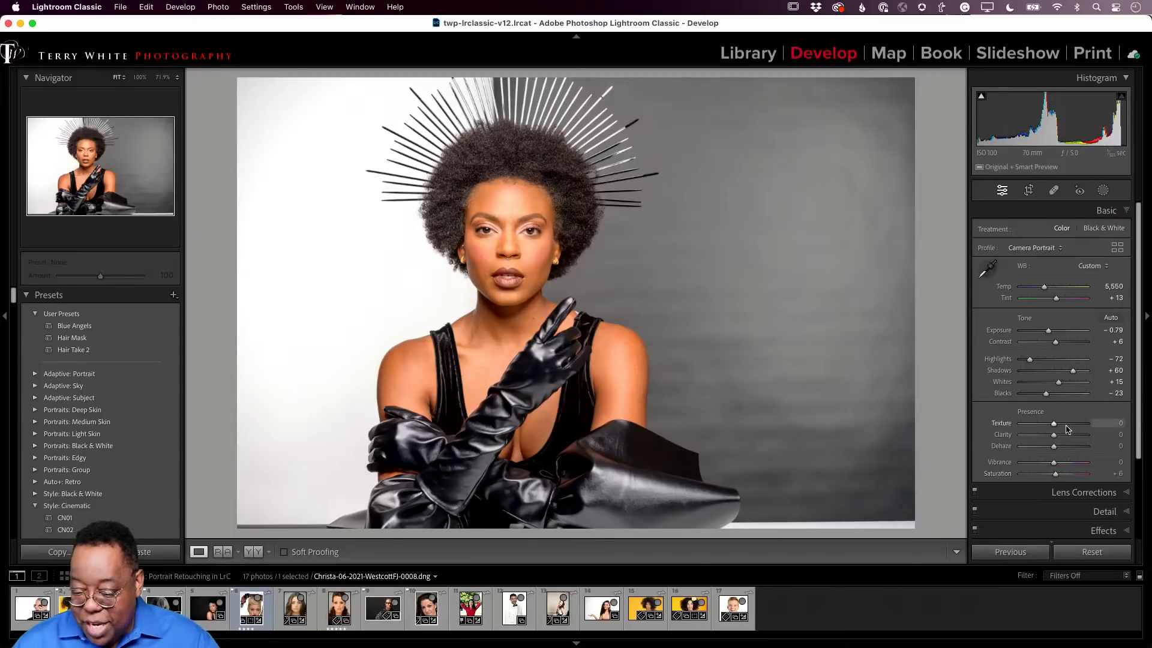
mouse_move(1055, 343)
left_mouse_down()
mouse_move(1073, 343)
mouse_move(1063, 347)
left_mouse_up()
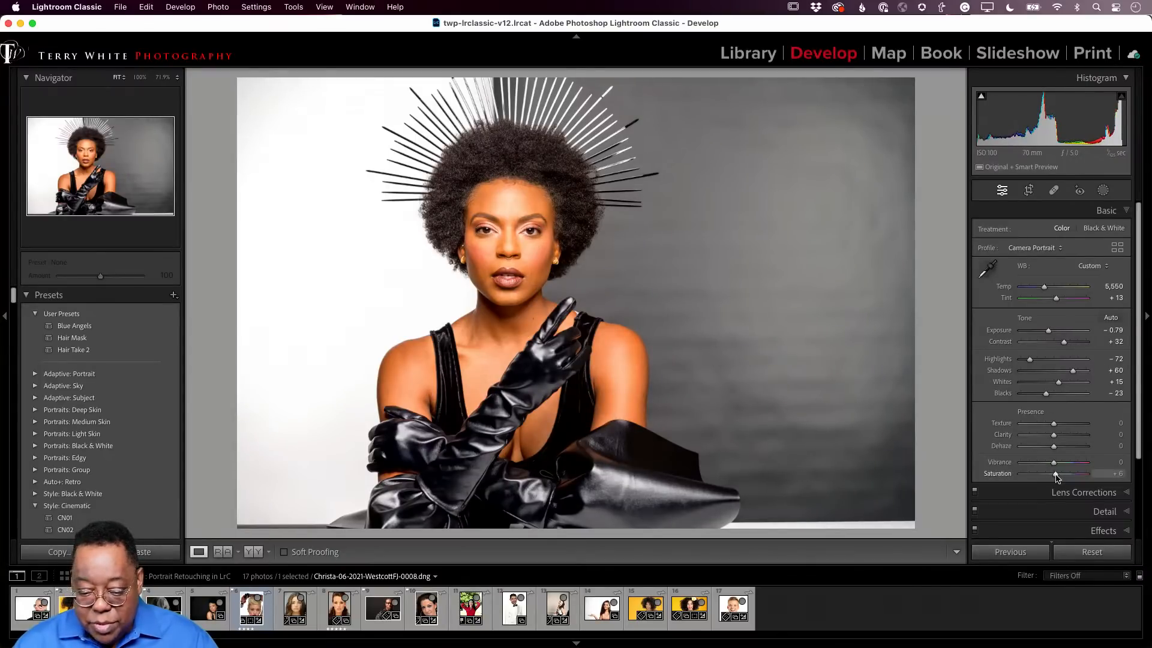
left_click_drag(1053, 478, 1055, 477)
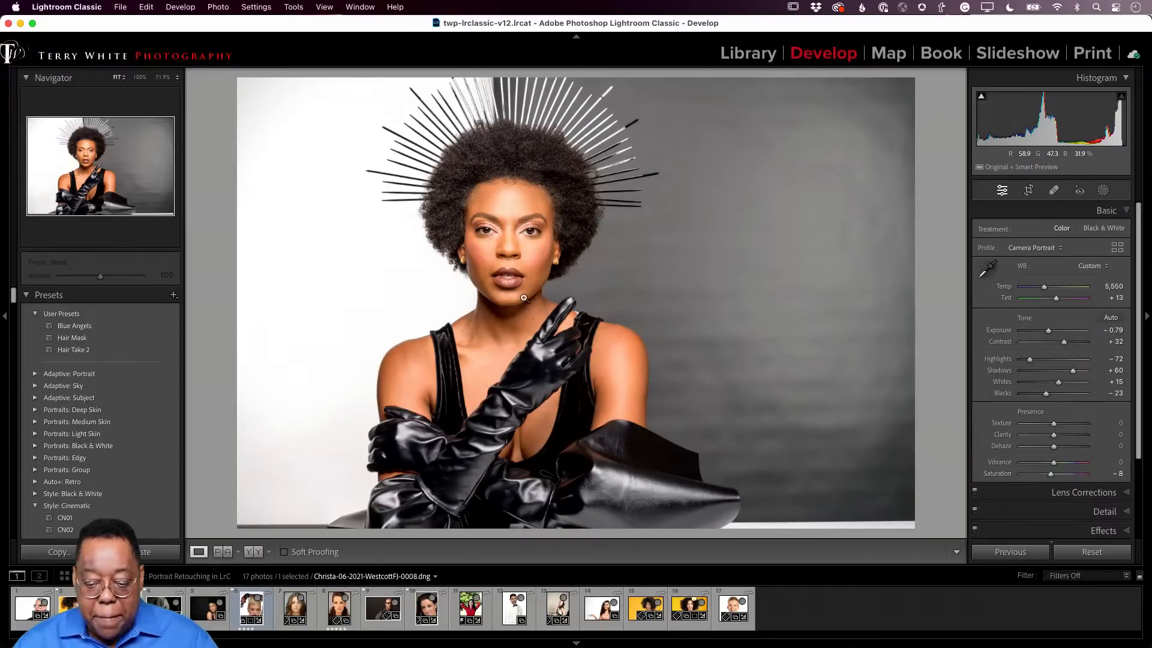
Remove the blemishes on both cheeks, beside and below the mouth, and between the eyebrows with the content-aware Remove tool
left_click(509, 206)
left_click_drag(614, 442, 636, 353)
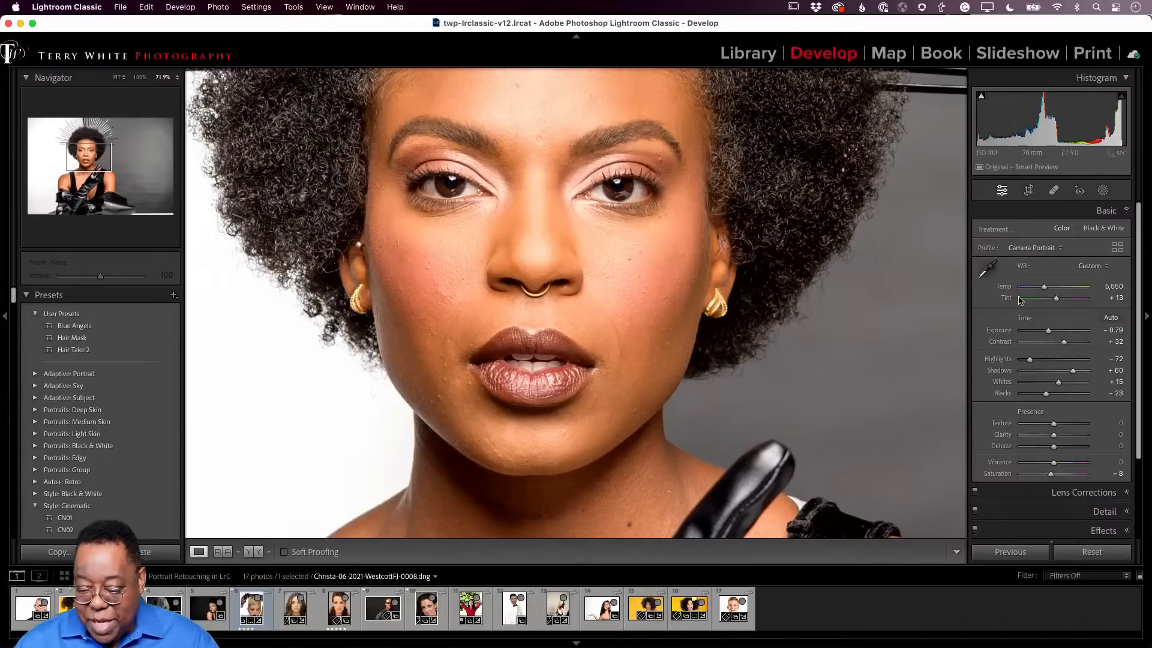
left_click(1054, 190)
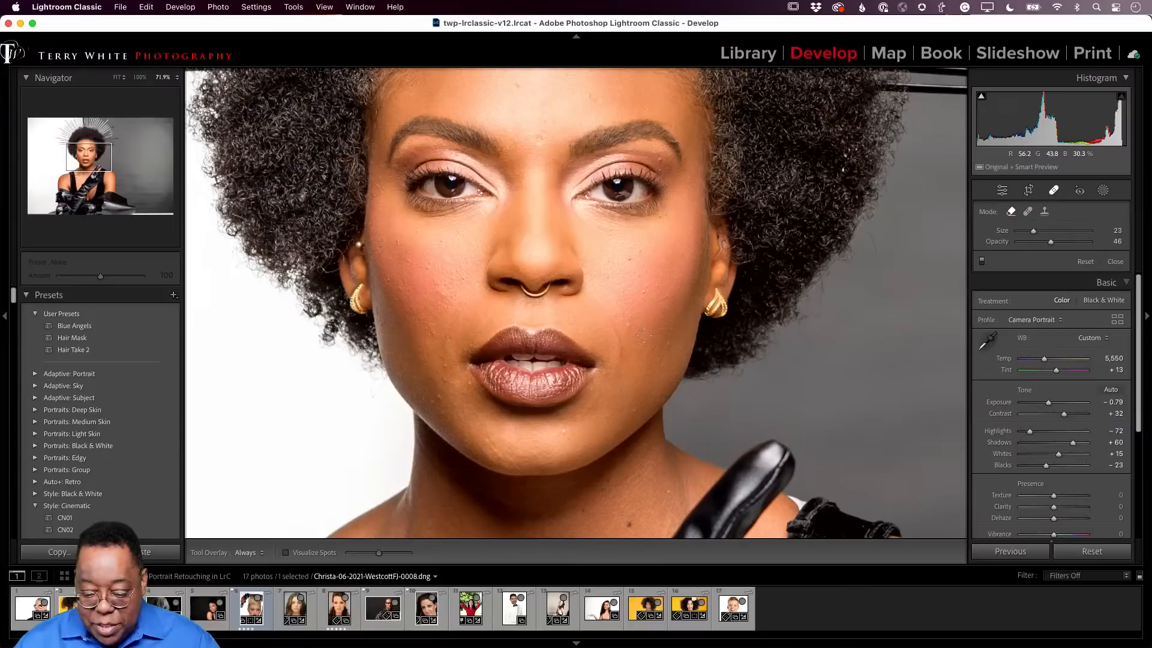
left_click_drag(613, 320, 617, 391)
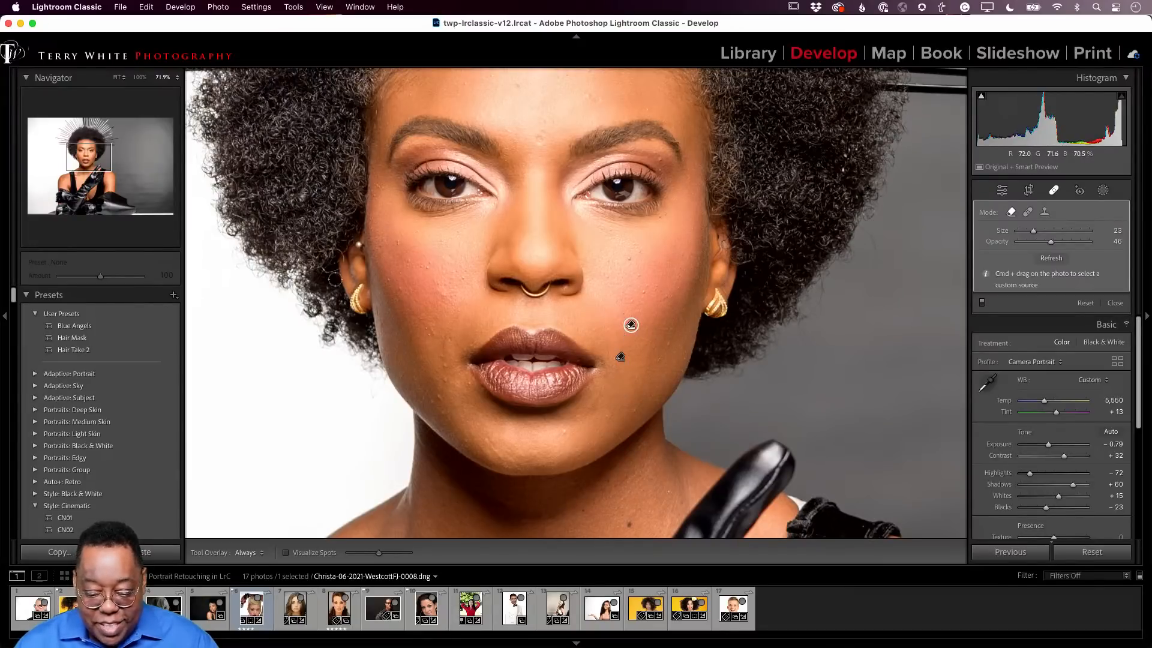
left_click_drag(442, 296, 434, 282)
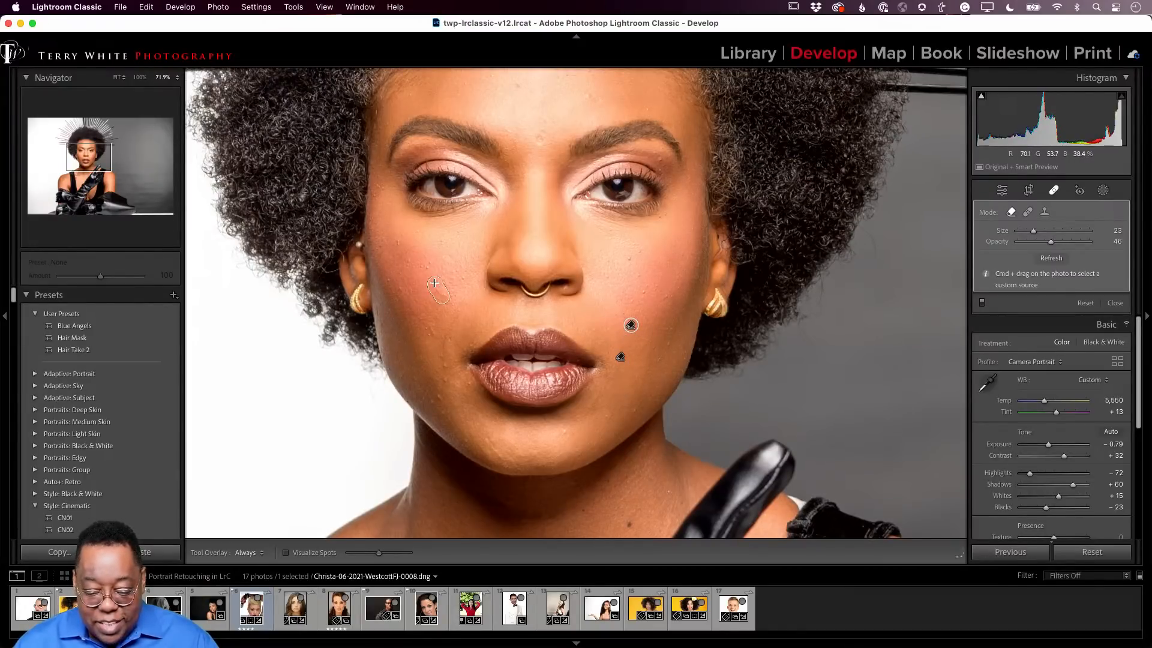
left_click_drag(454, 324, 444, 391)
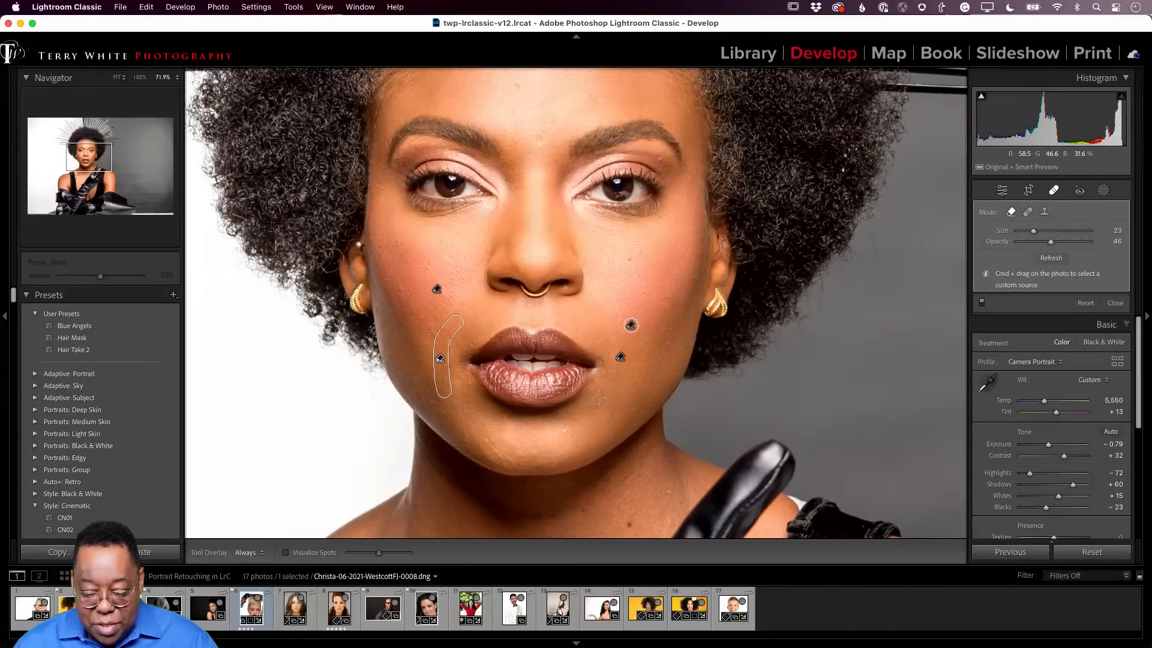
left_click_drag(598, 397, 584, 419)
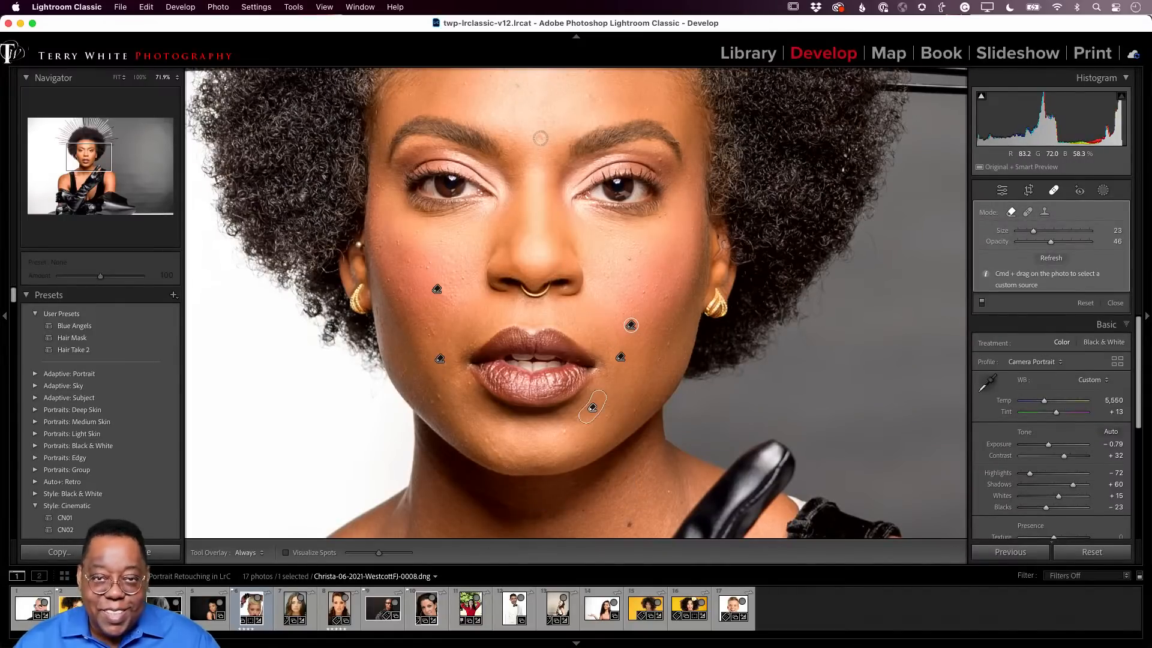
left_click(539, 138)
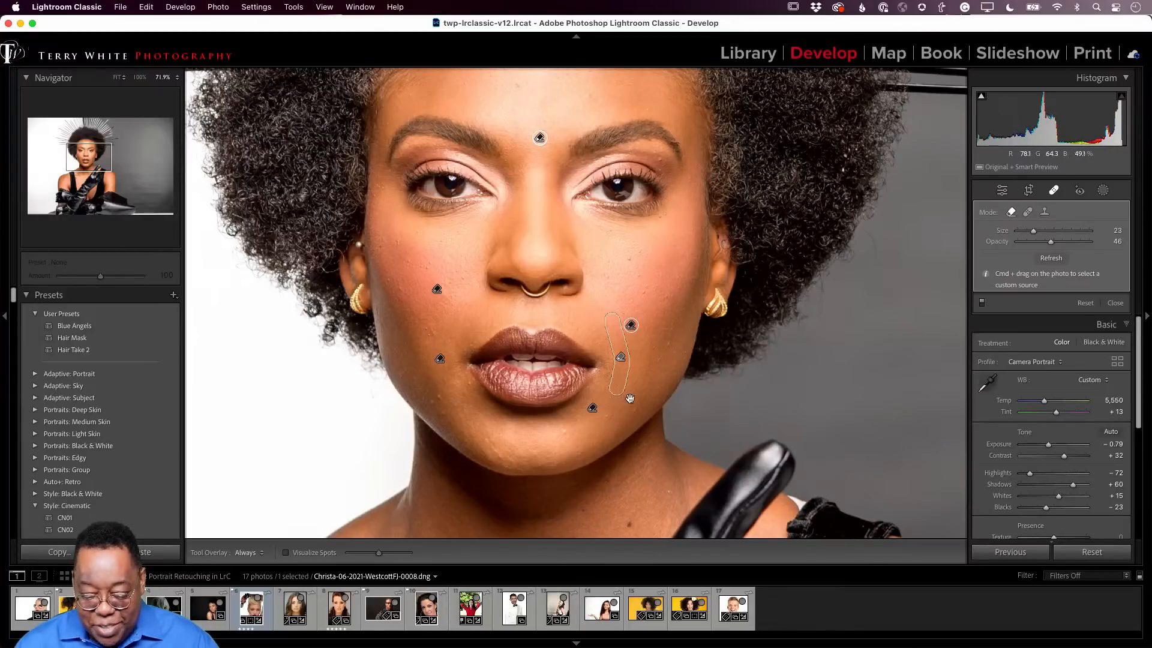
Set the removal brush size to 33 and remove the dark spots on the neck and near the shoulder strap on the image's left side
scroll(621, 474, "up", 5)
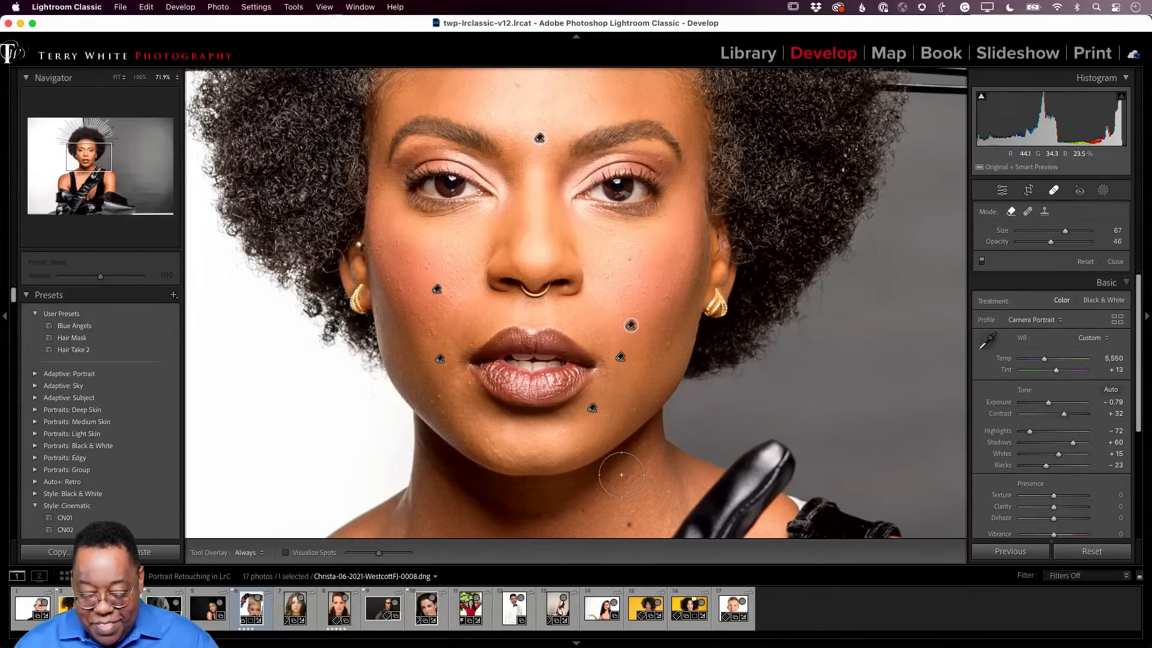
scroll(622, 474, "down", 3)
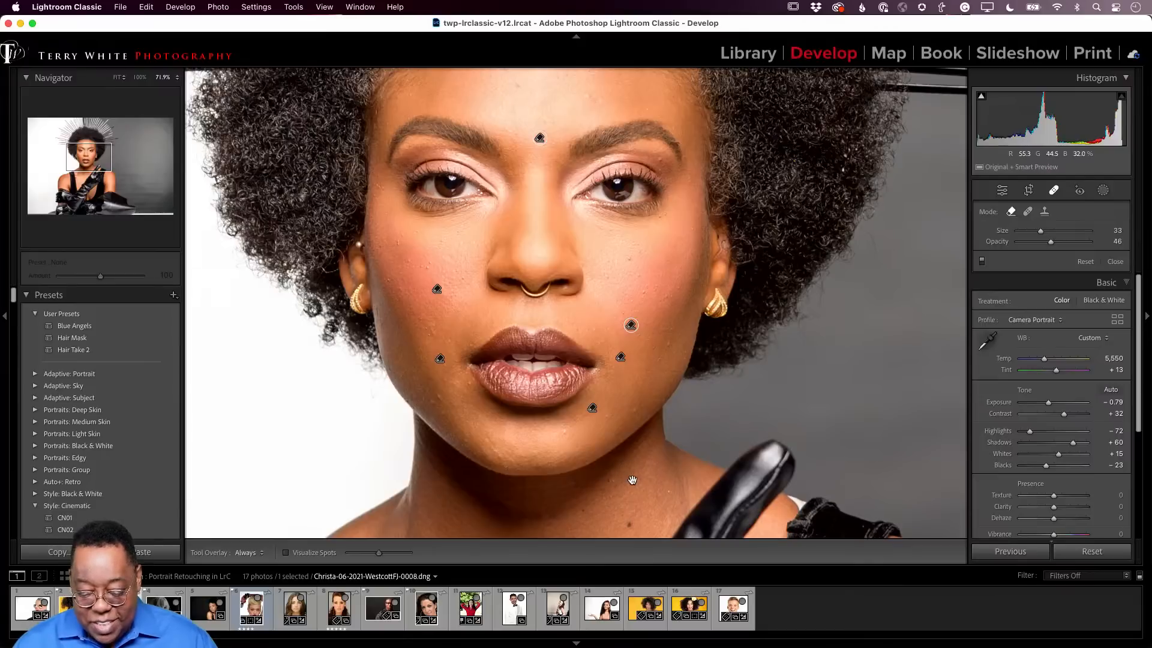
left_click_drag(630, 476, 606, 271)
left_click(607, 320)
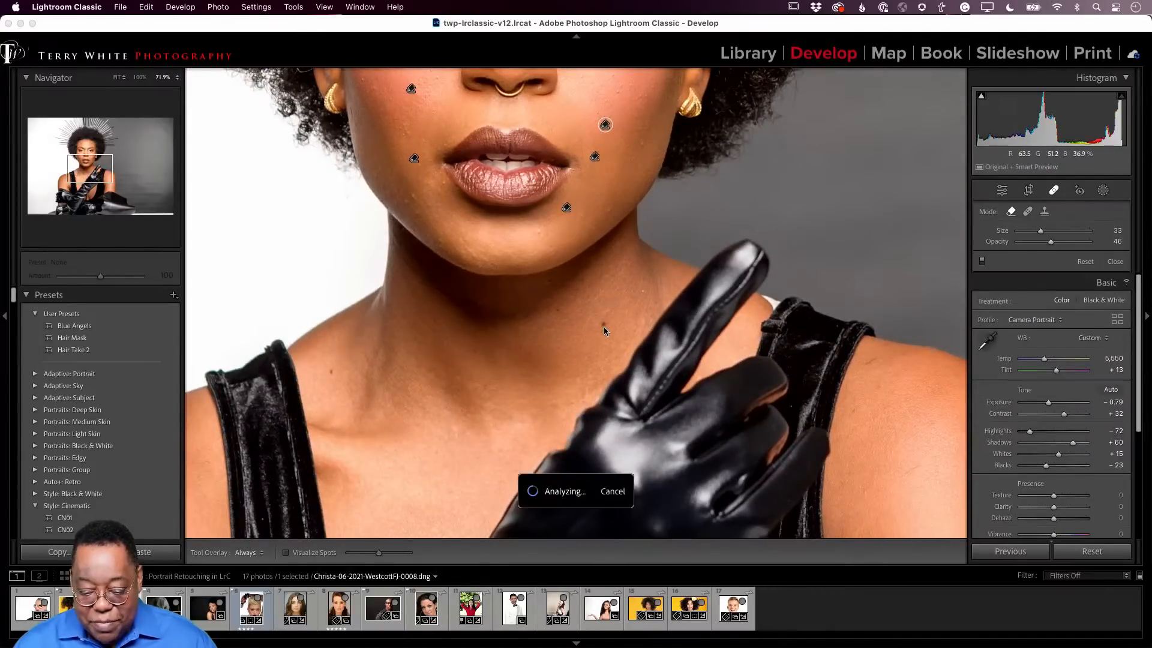
left_click(329, 370)
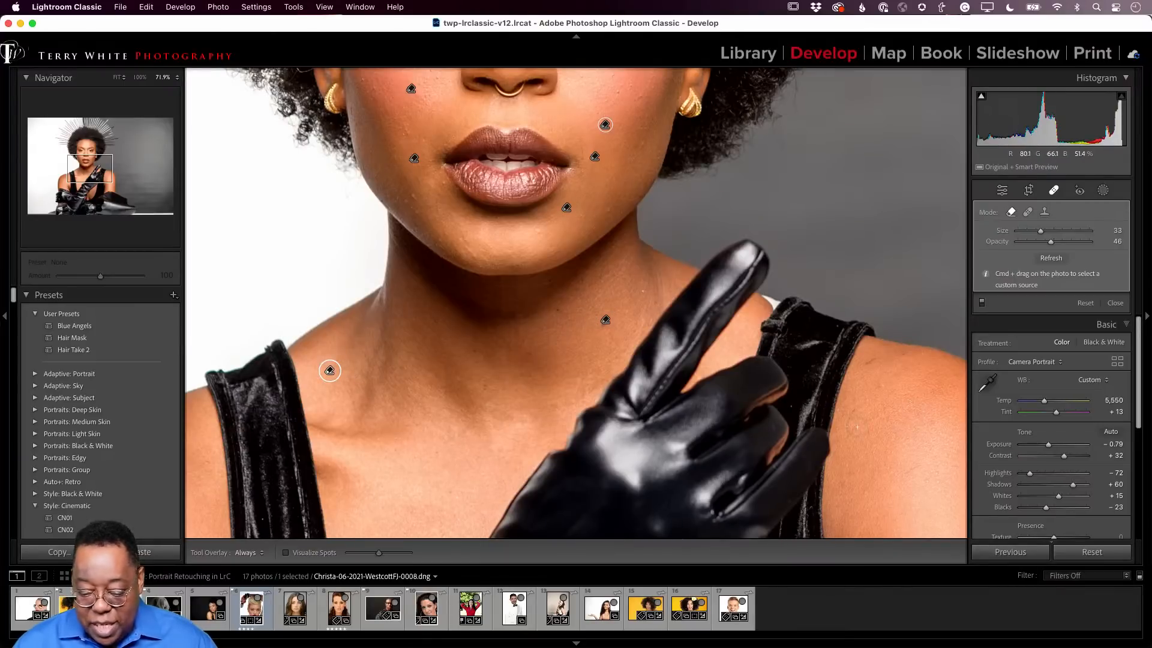
Create a people mask covering only the woman's irises and pupils
left_click_drag(493, 352, 579, 633)
mouse_move(614, 172)
left_mouse_down()
mouse_move(534, 334)
mouse_move(583, 332)
mouse_move(596, 251)
mouse_move(580, 206)
left_mouse_up()
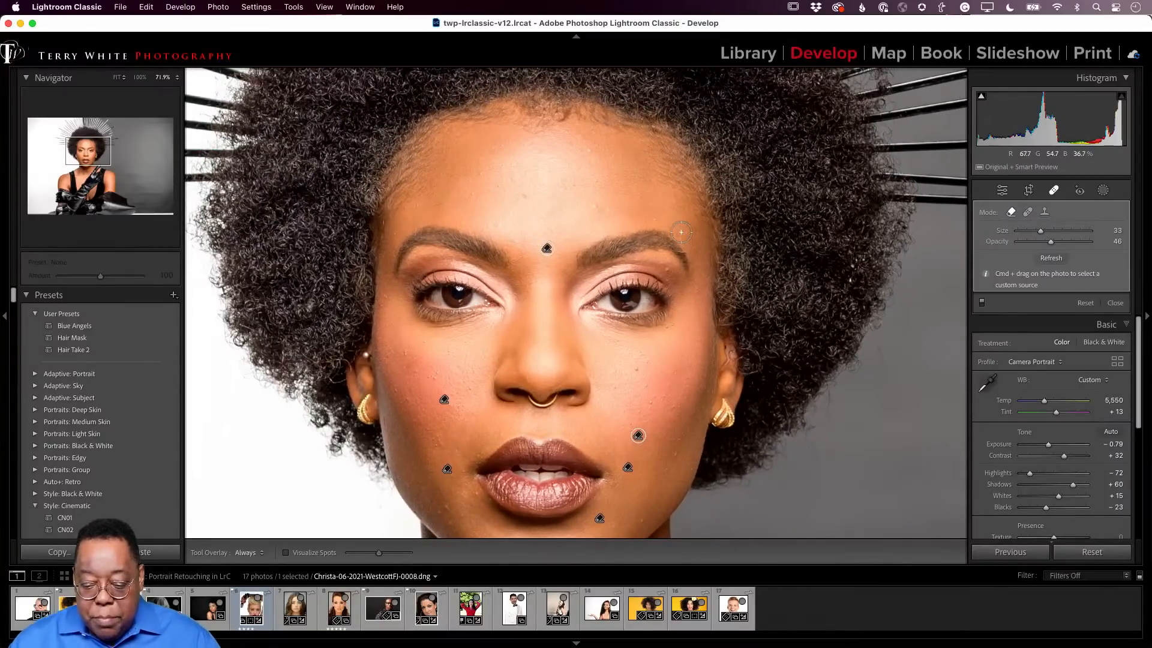
left_click(1098, 192)
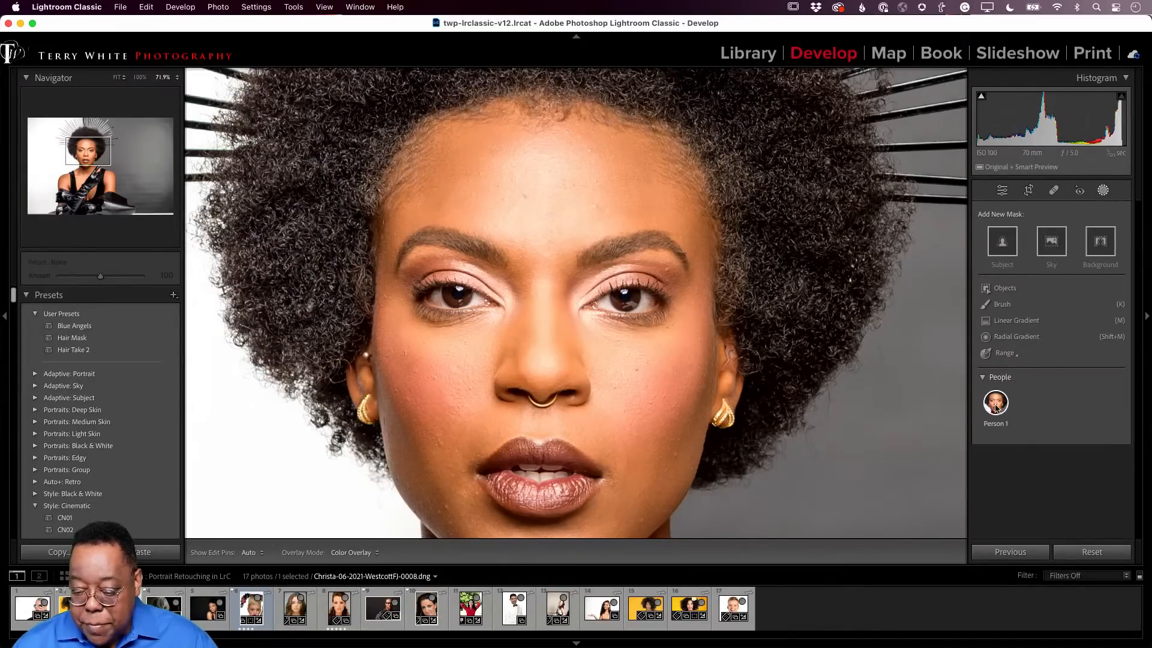
left_click(996, 405)
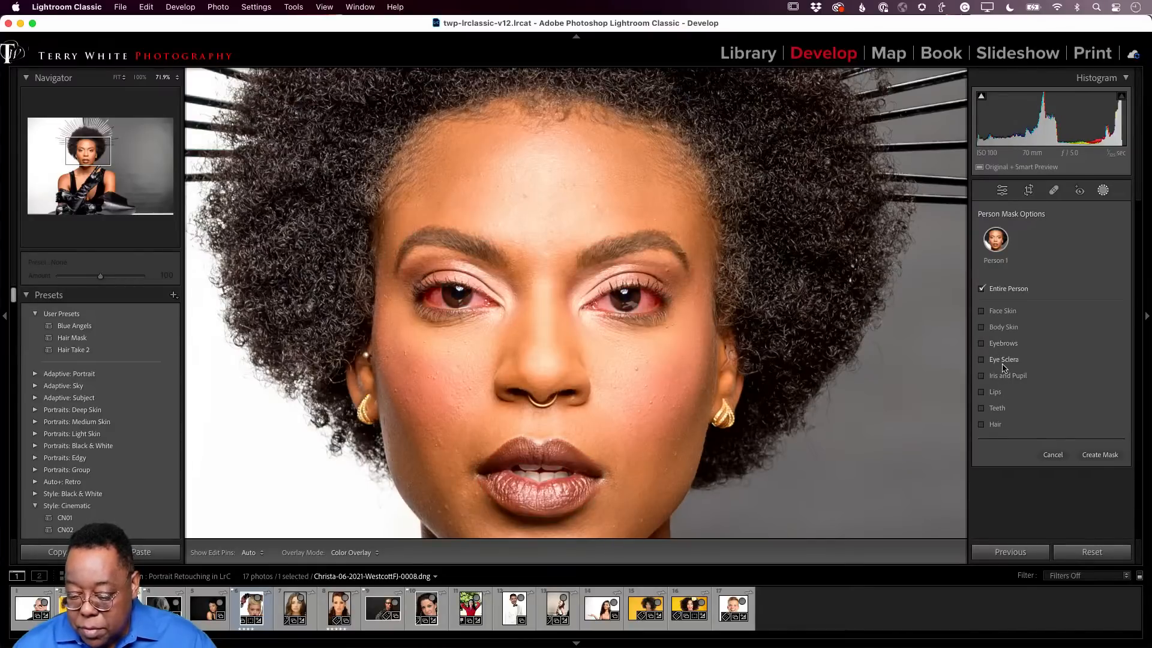
left_click(1010, 376)
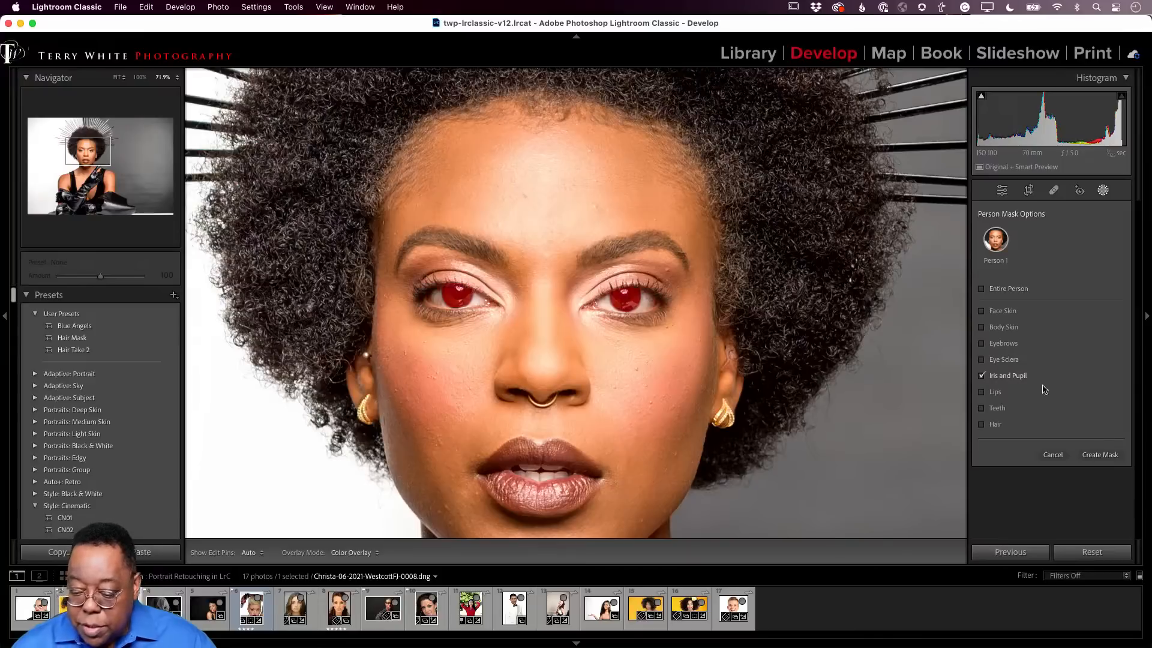
left_click(1084, 471)
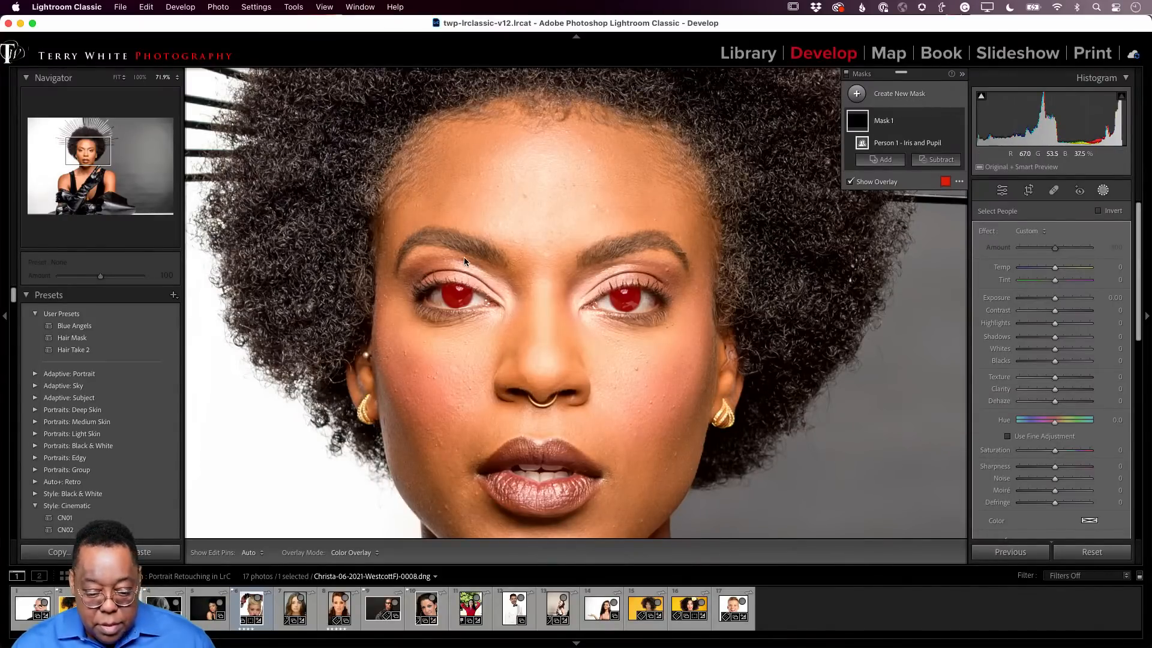
Set the iris and pupil mask's sharpness to 42 and texture to 33
key("super+=")
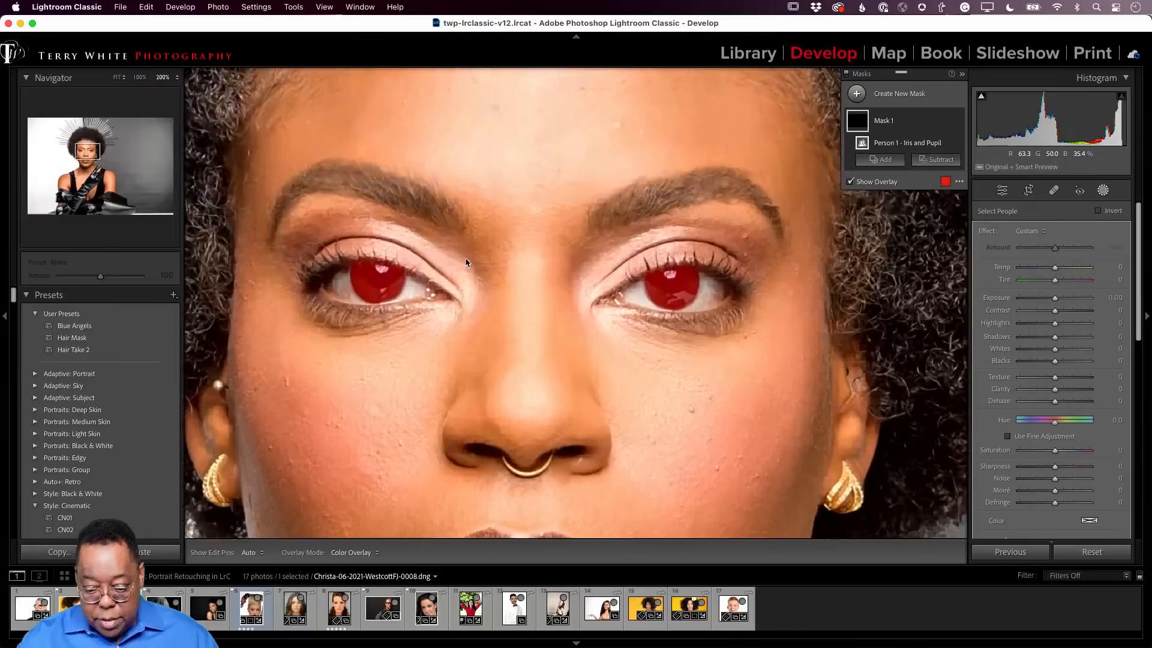
key("super+=")
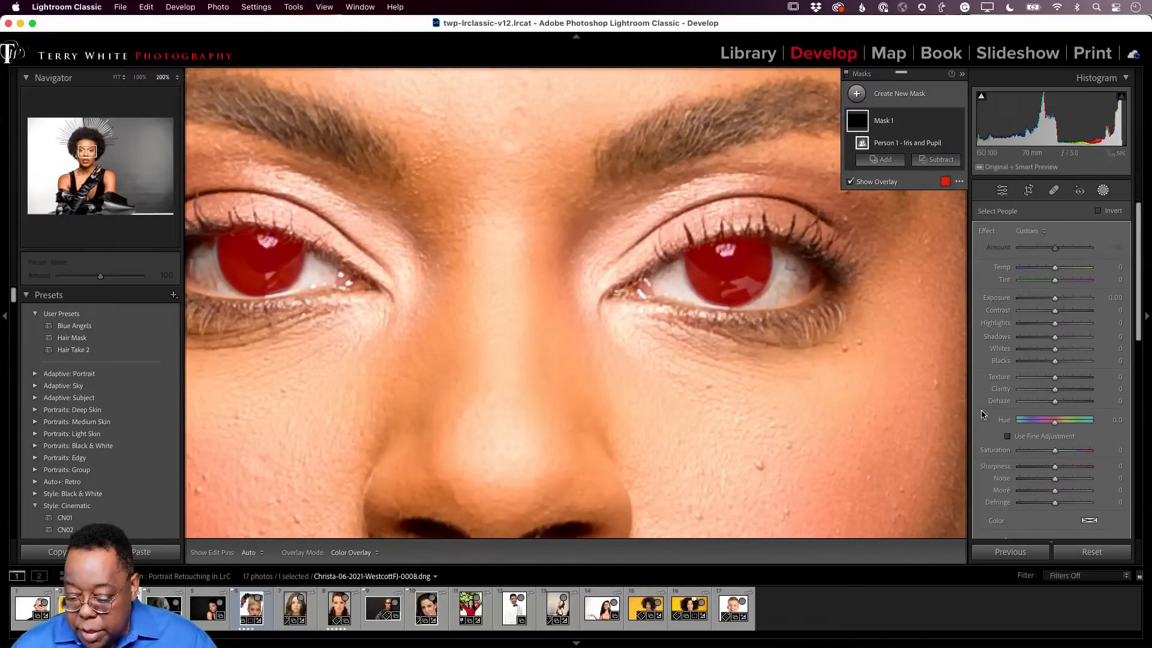
mouse_move(1054, 468)
left_mouse_down()
mouse_move(1122, 466)
mouse_move(961, 475)
mouse_move(1071, 472)
mouse_move(1062, 481)
left_mouse_up()
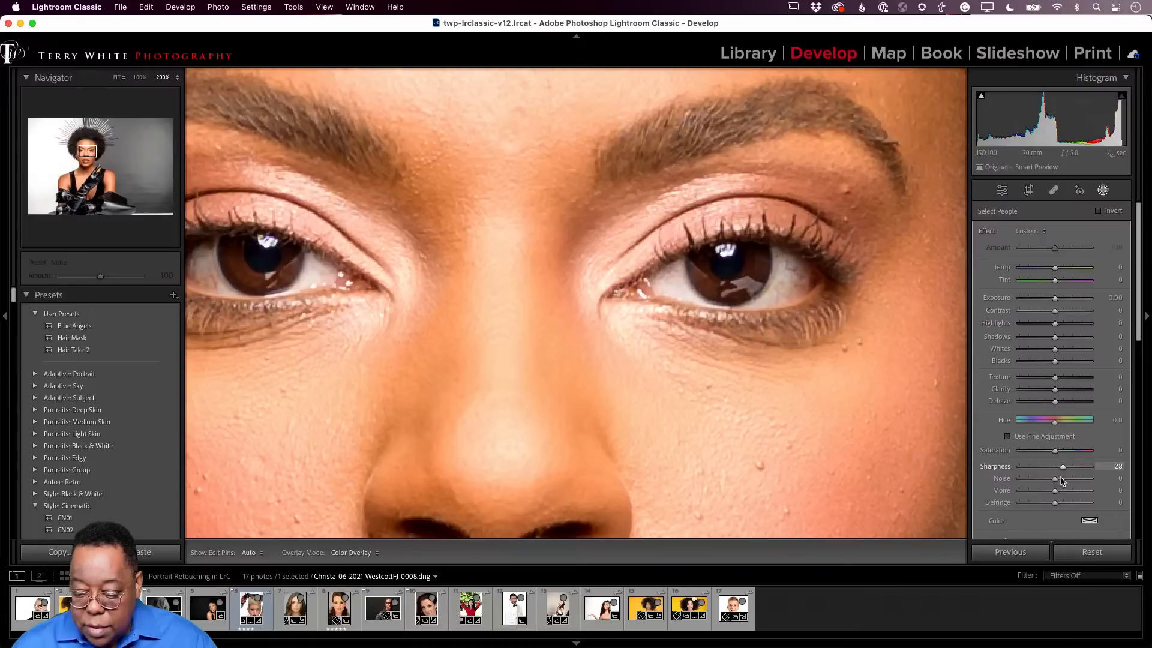
left_click_drag(1068, 480, 1068, 480)
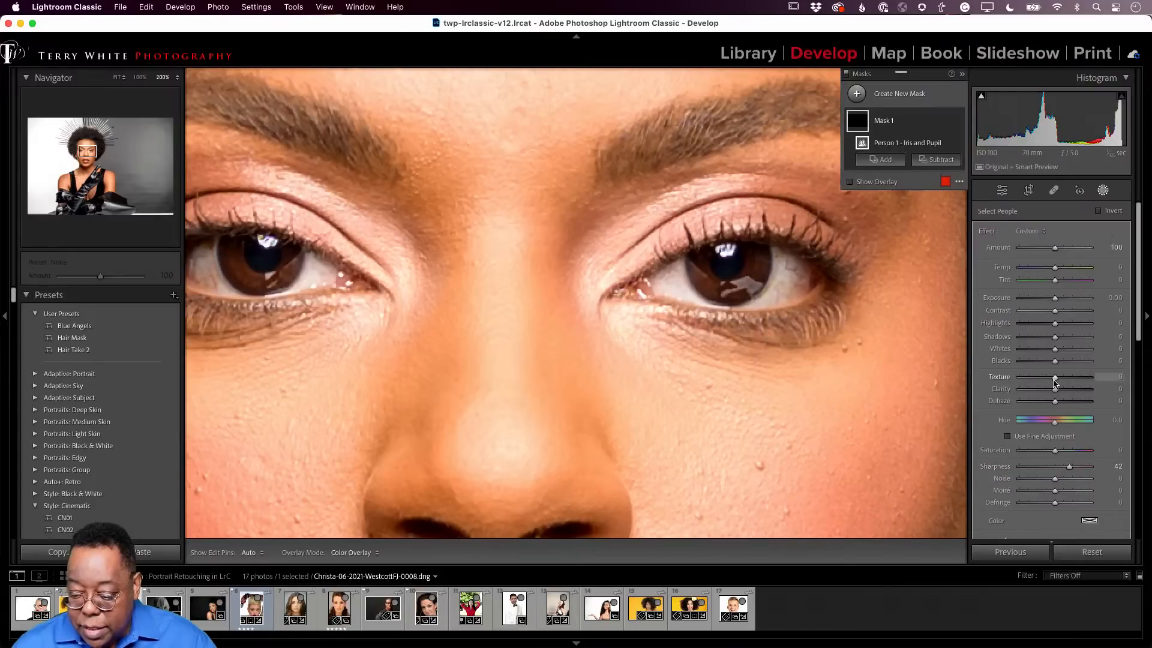
left_click_drag(1057, 377, 1066, 381)
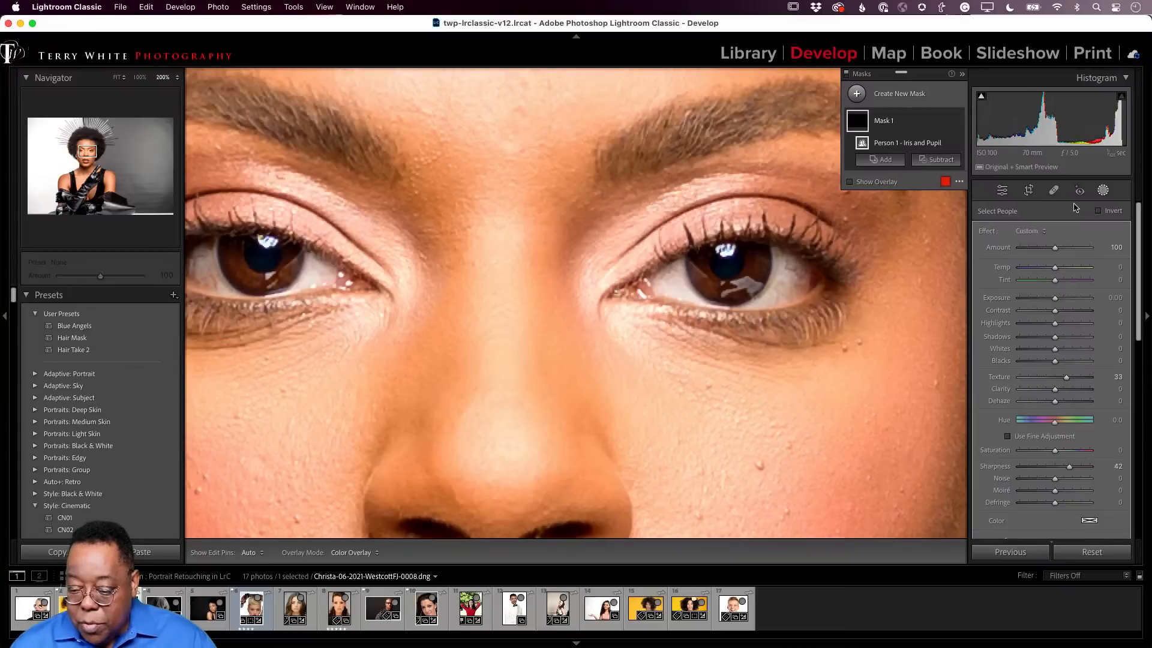
Create a second people mask covering only the whites of the woman's eyes (Eye Sclera)
left_click(861, 99)
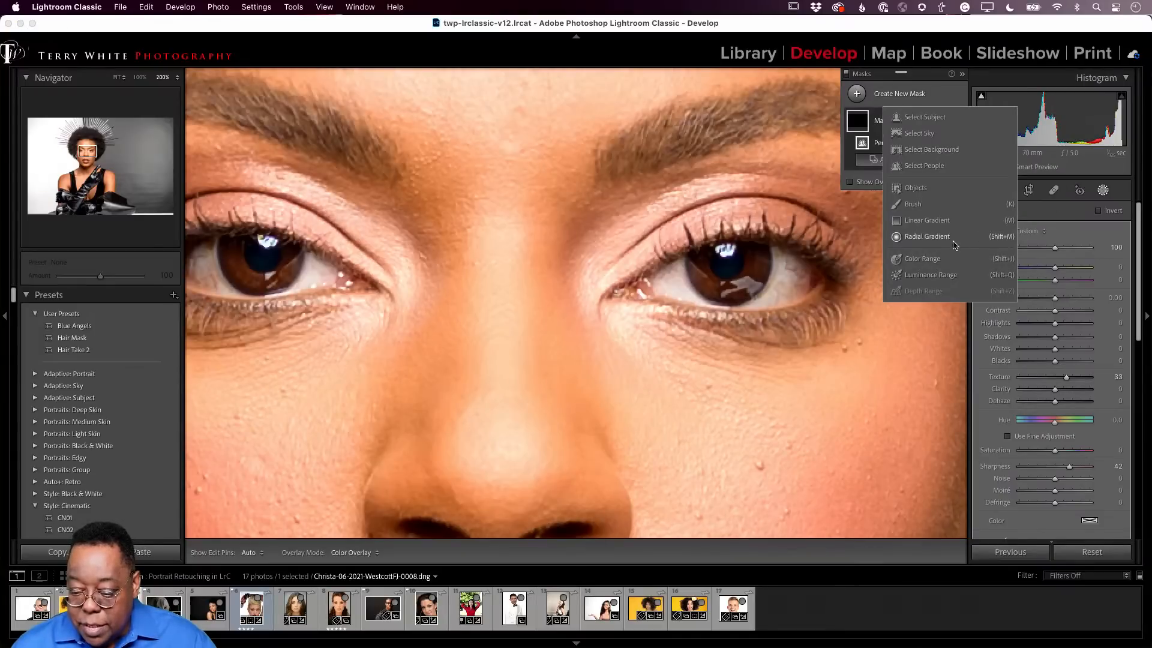
left_click(923, 166)
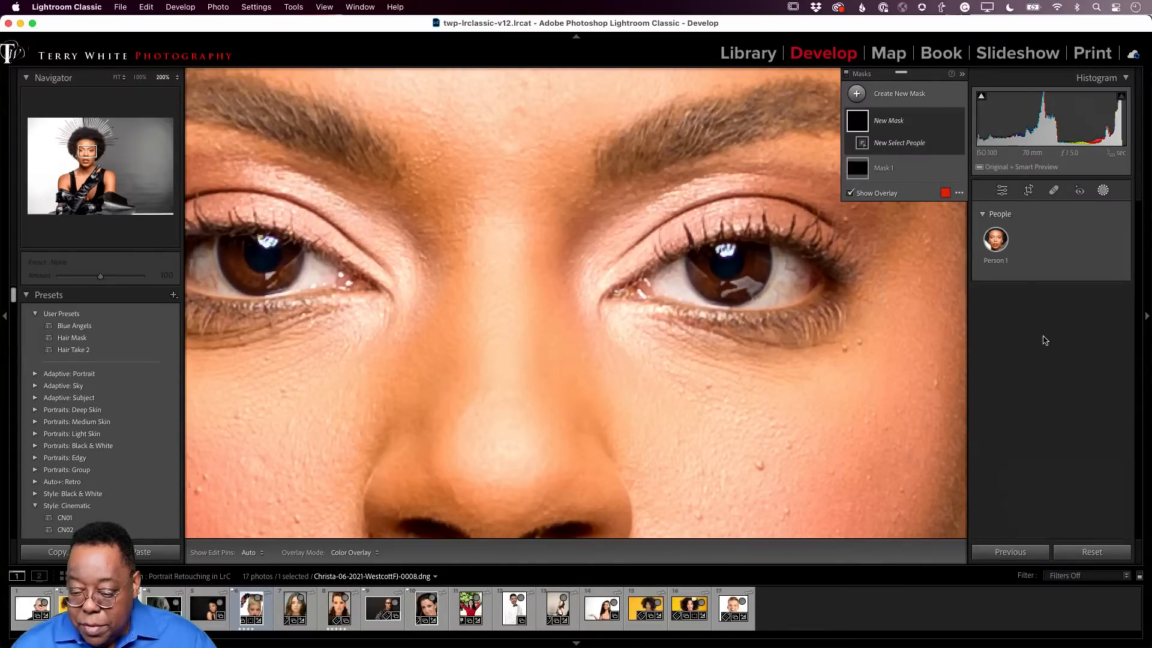
left_click(995, 240)
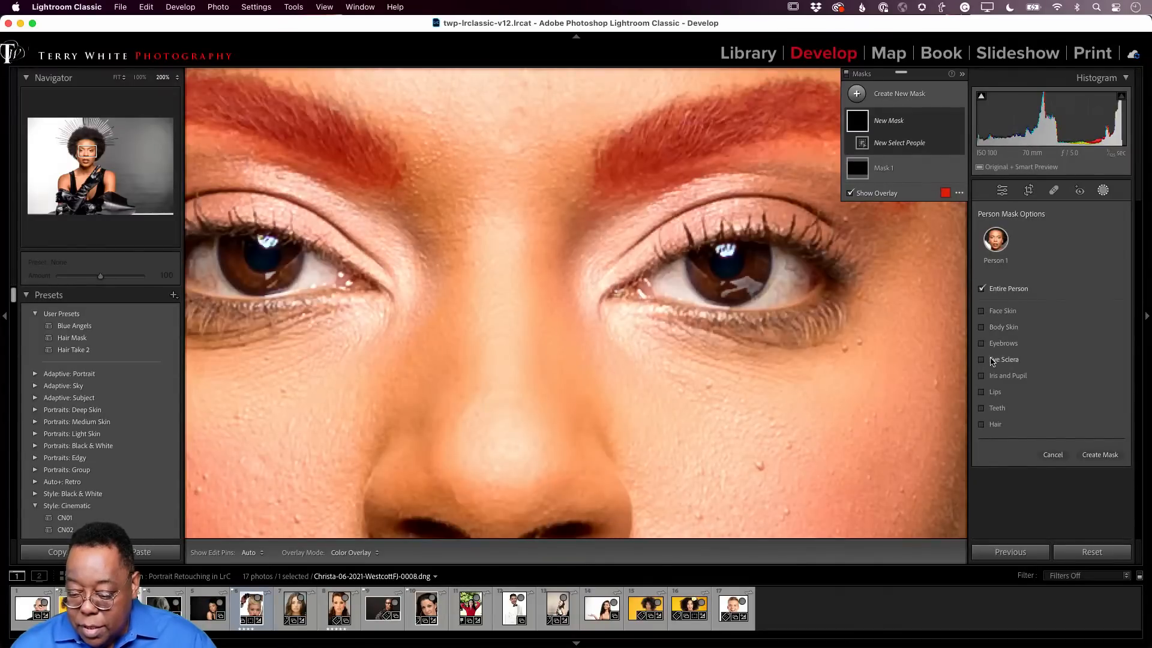
left_click(982, 360)
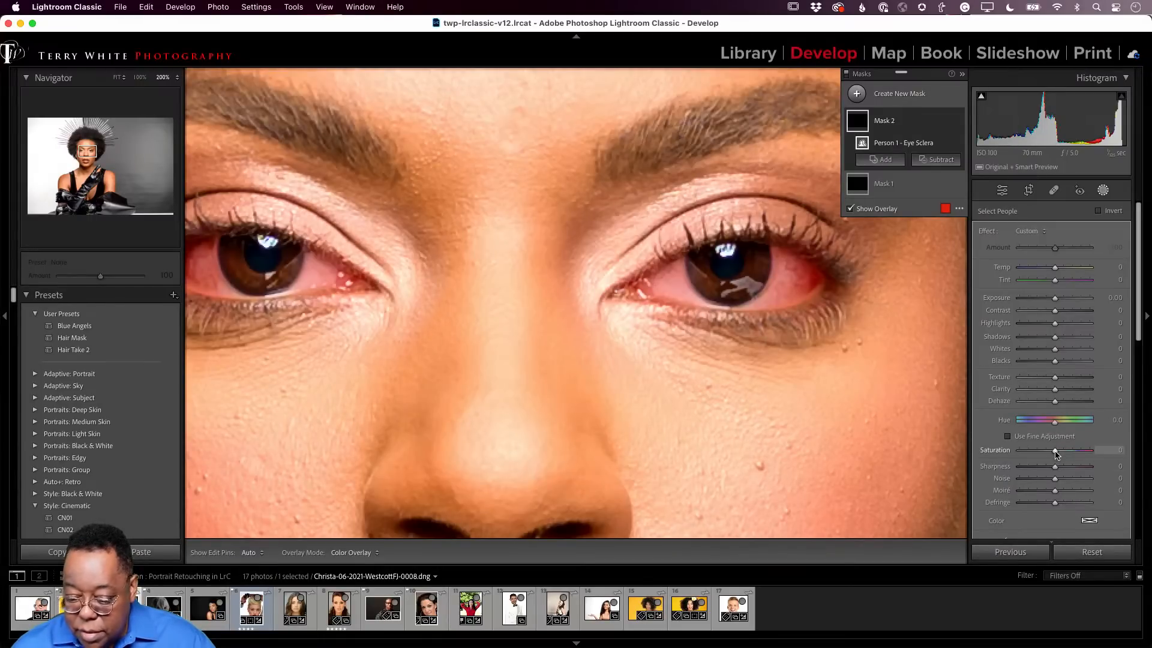
Whiten the eyes by setting the sclera mask's saturation to -27 and exposure to 0.54
left_click_drag(1056, 454, 1045, 454)
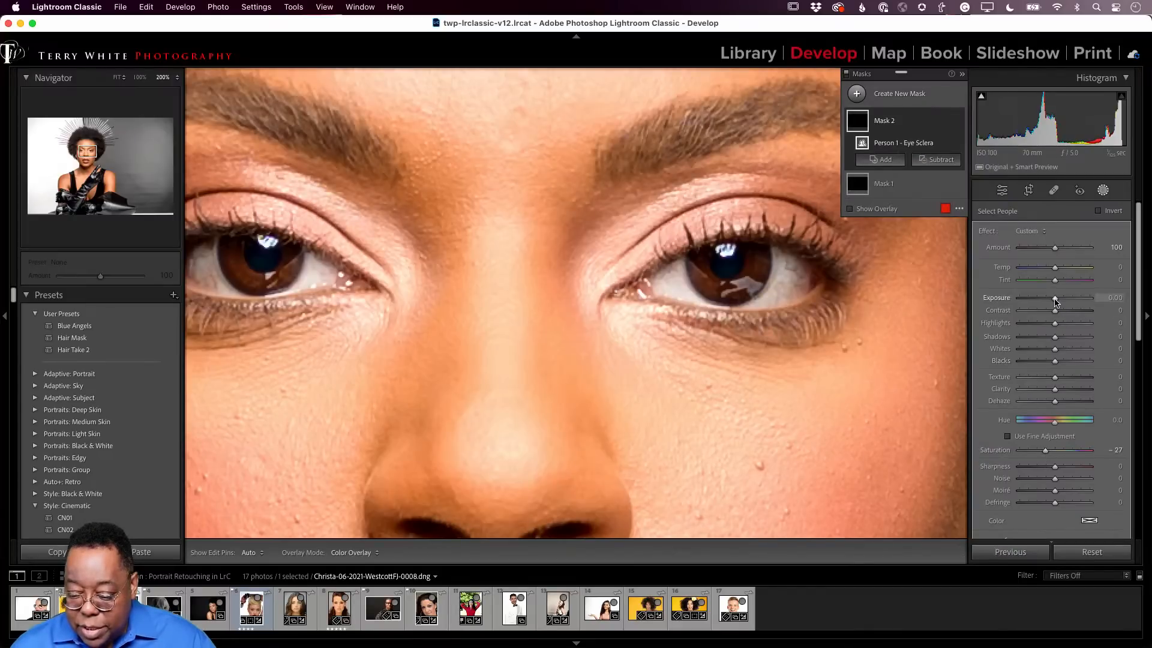
mouse_move(1056, 302)
left_mouse_down()
mouse_move(1082, 298)
mouse_move(1012, 307)
mouse_move(1059, 306)
left_mouse_up()
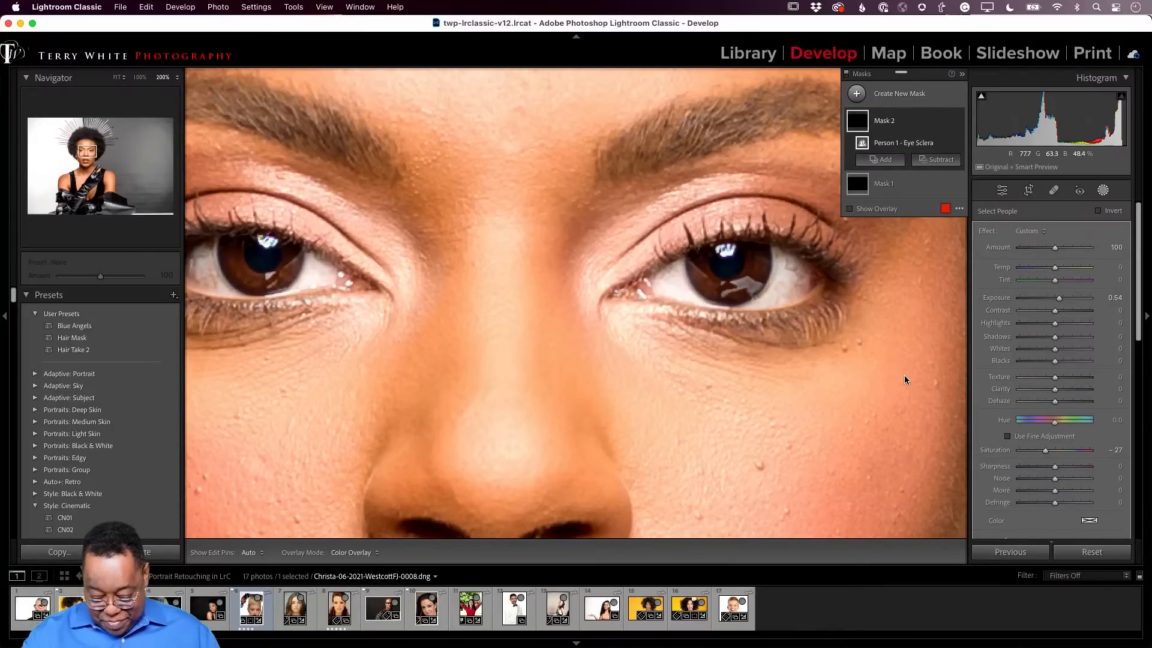
key("super+minus")
key("super+minus")
key("super+minus")
key("super+minus")
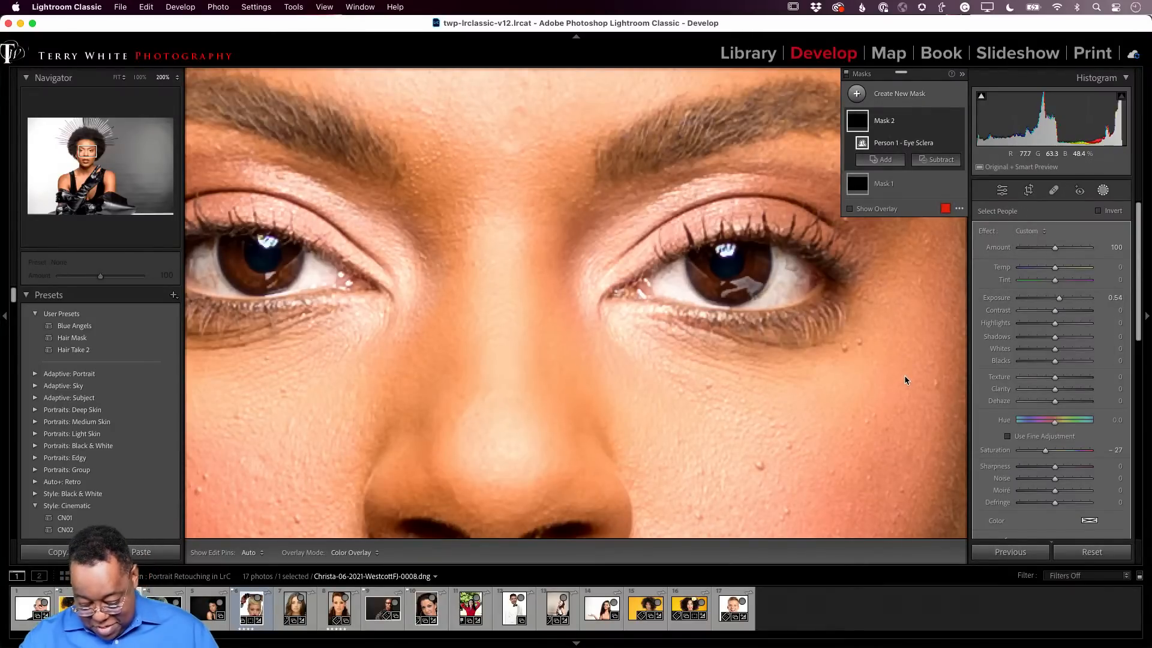
Check the eye enhancement on the whole portrait at several magnifications and close masking
key("super+minus")
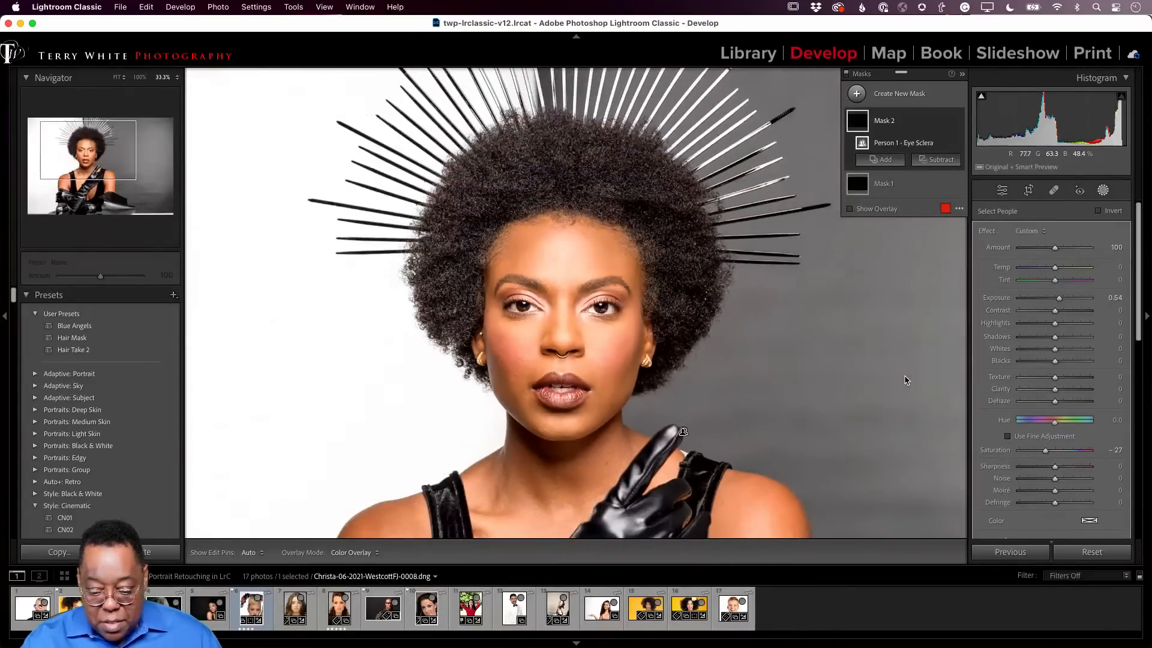
key("super+equal")
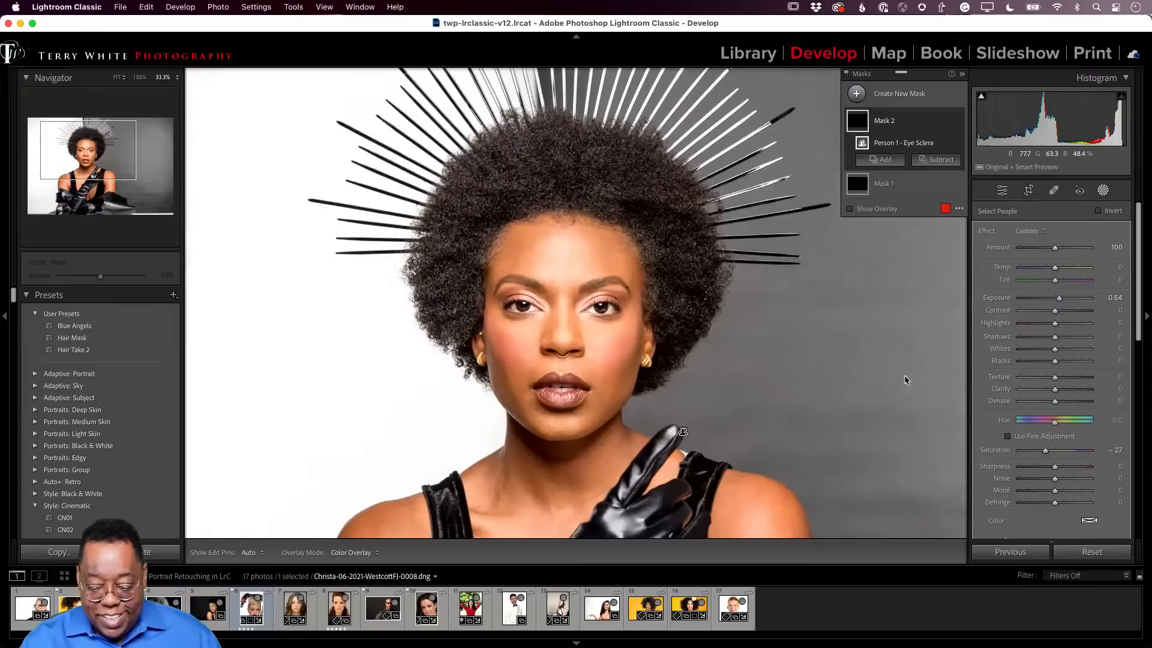
key("super+equal")
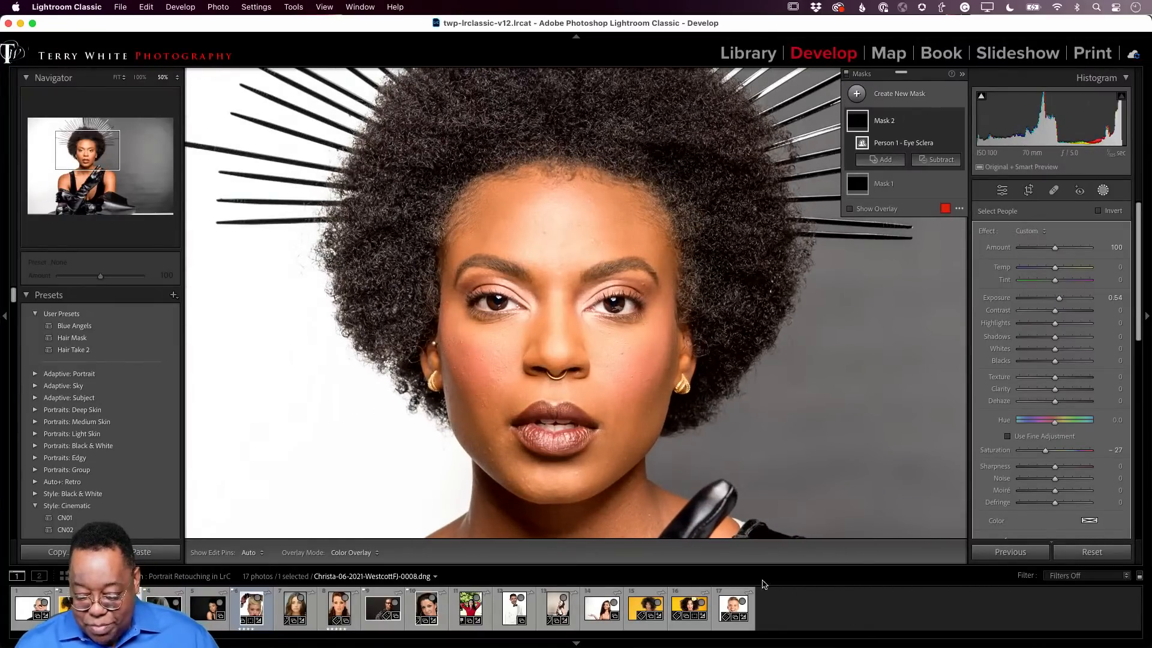
left_click_drag(746, 527, 635, 353)
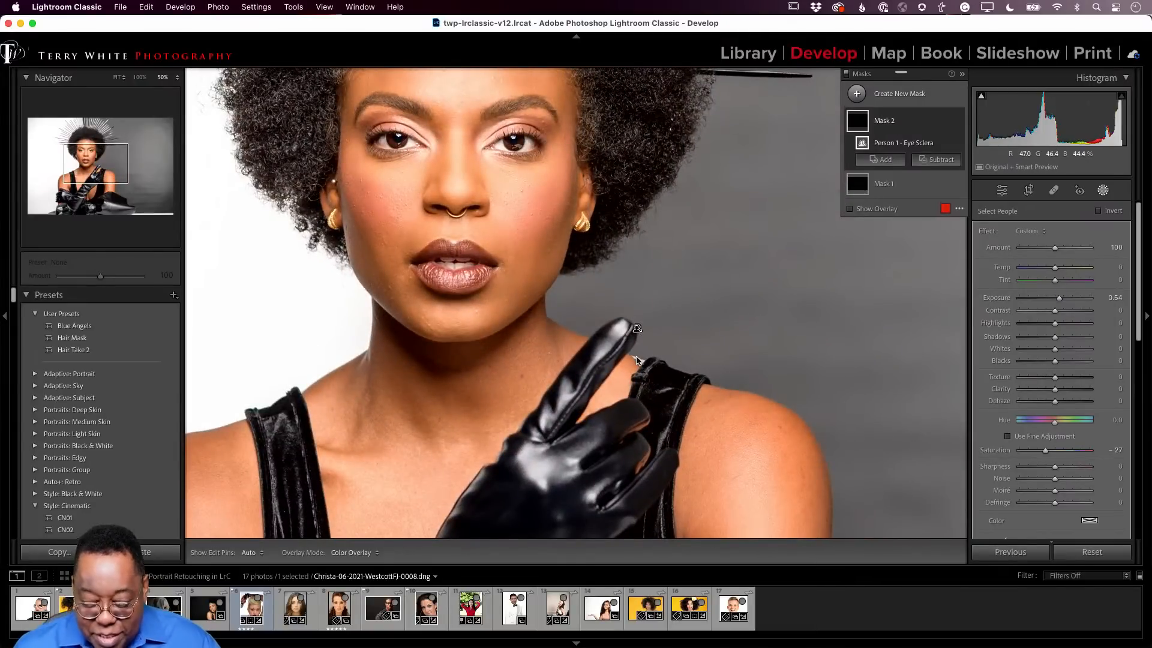
key("z")
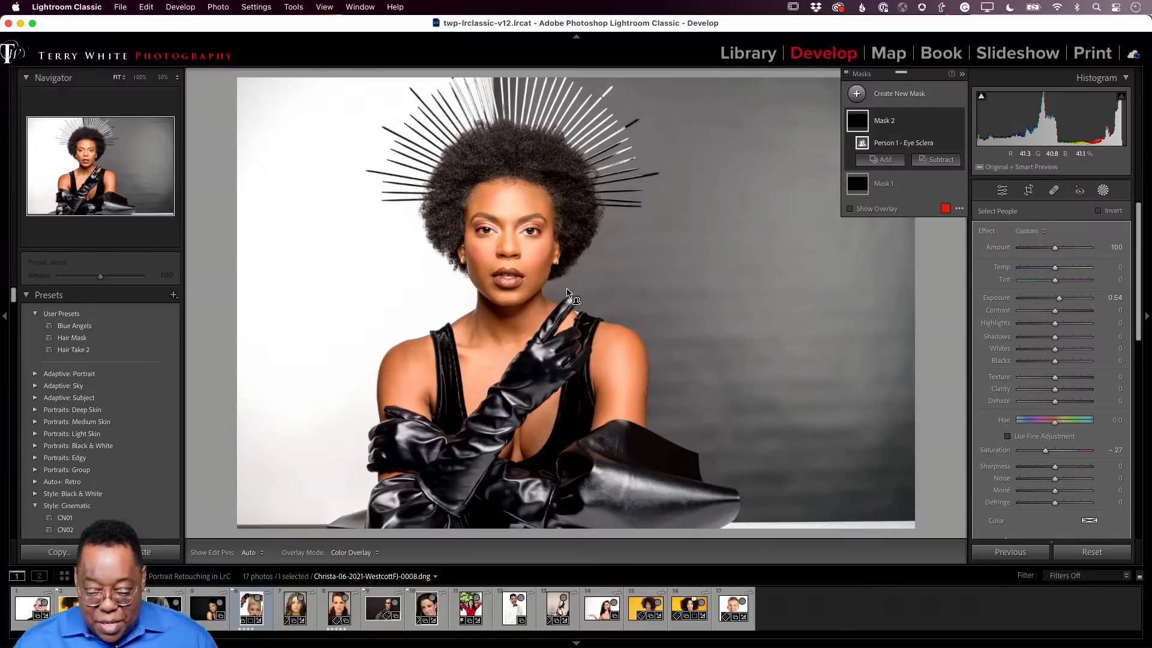
left_click(1102, 189)
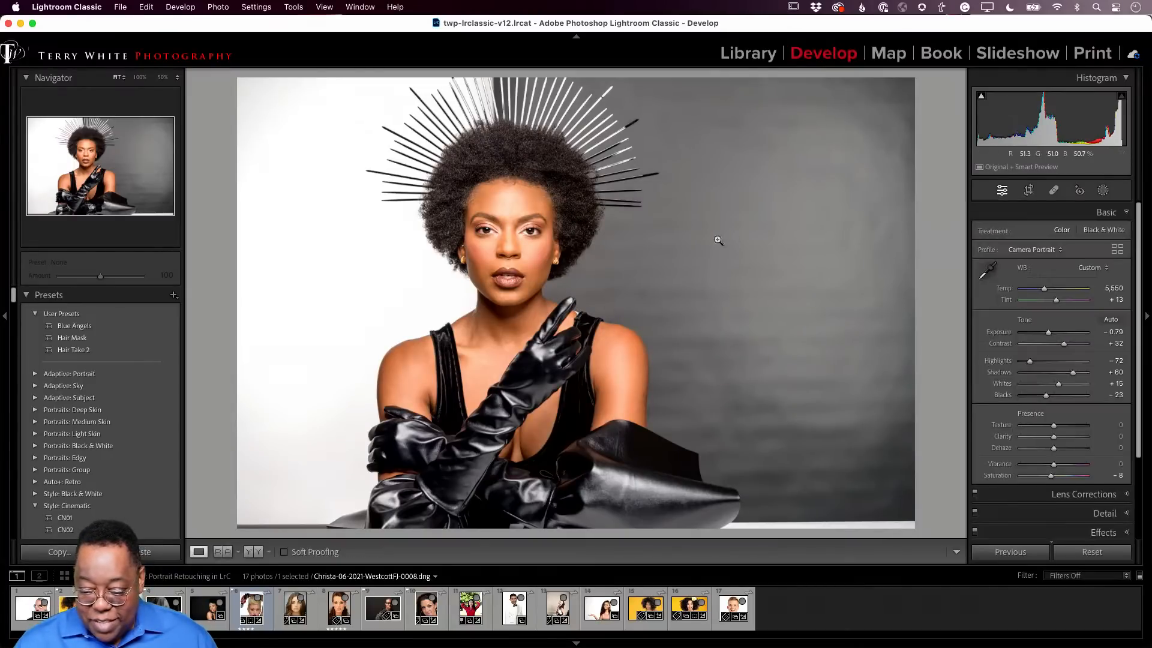
Paint out the white patch between the gloved fingertip and the dress strap using Remove at size 12 and opacity 100
left_click_drag(568, 286, 602, 346)
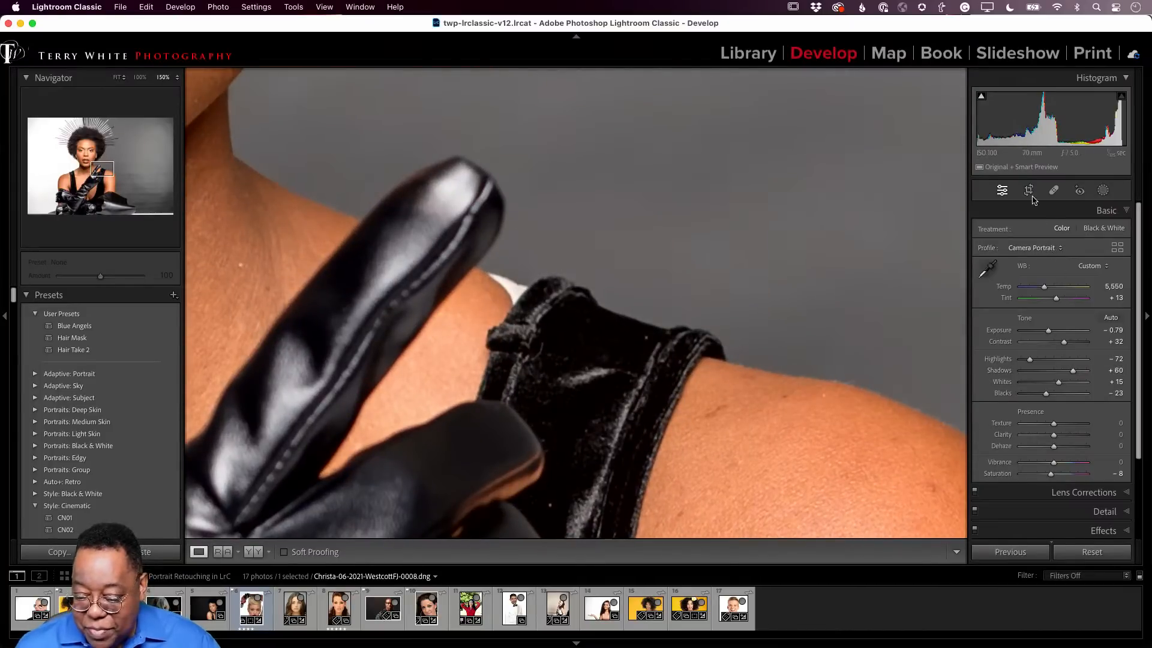
left_click(1053, 190)
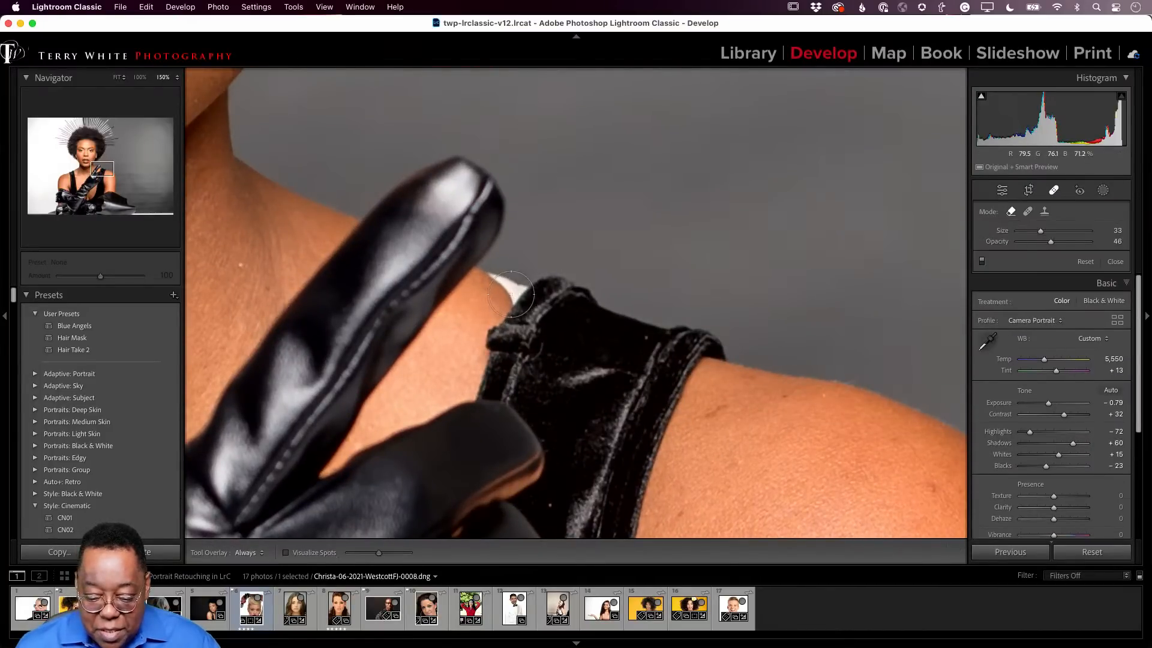
key("bracketleft")
key("bracketleft")
key("bracketleft")
key("bracketleft")
key("bracketleft")
key("bracketleft")
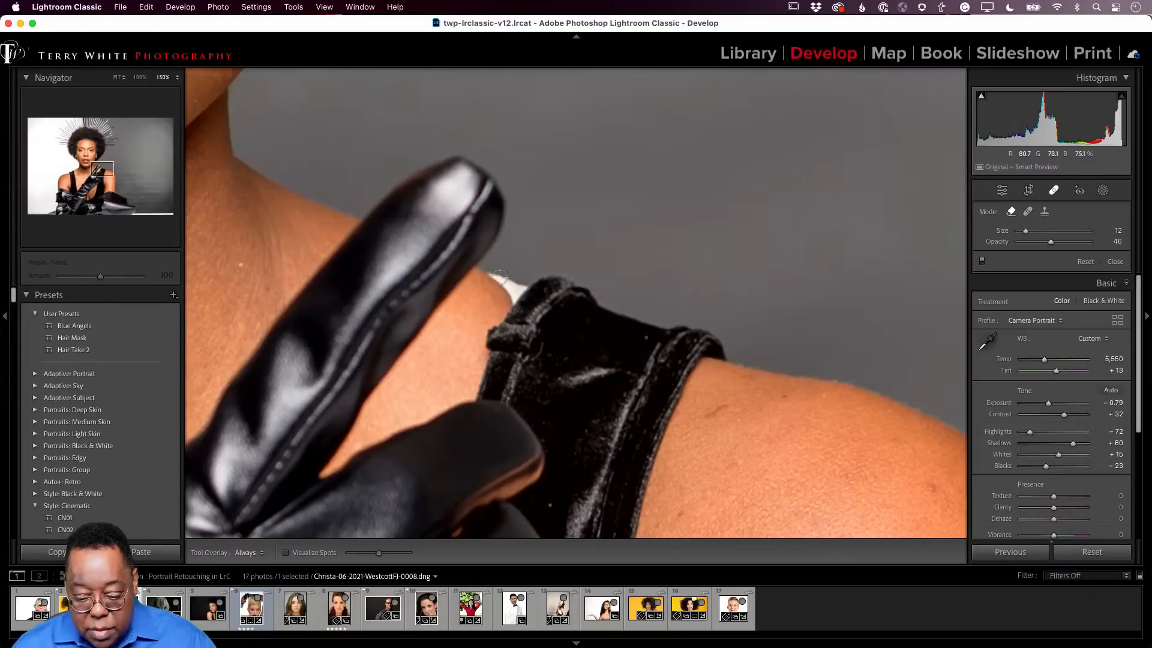
key("bracketleft")
mouse_move(488, 275)
left_mouse_down()
mouse_move(519, 286)
mouse_move(507, 300)
mouse_move(492, 291)
left_mouse_up()
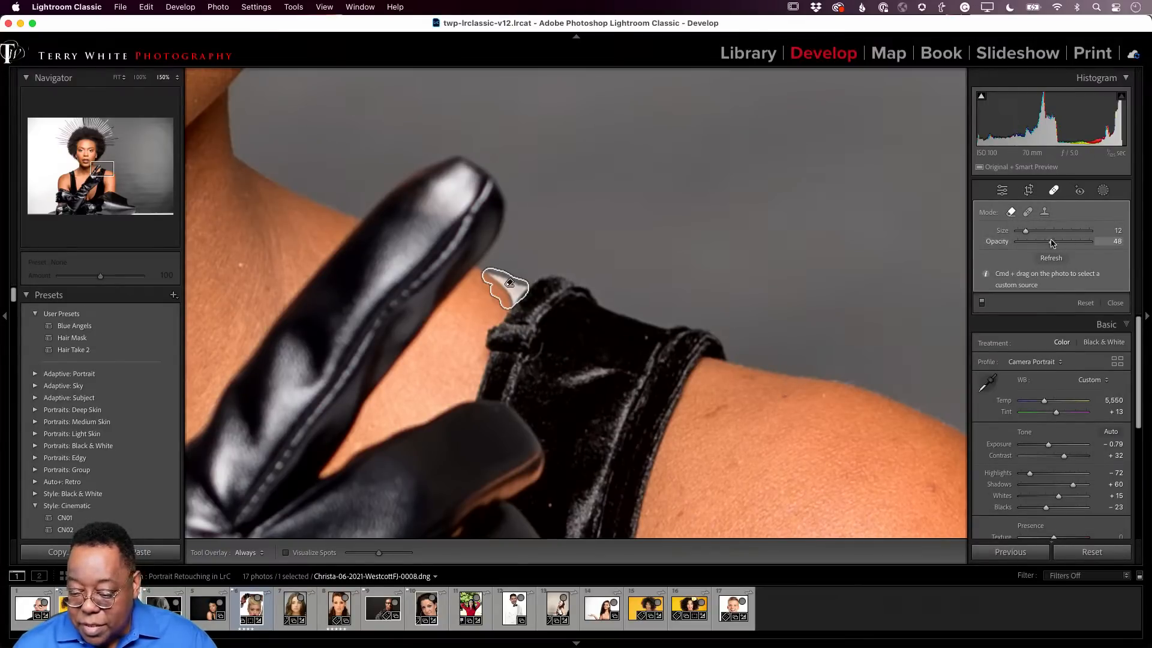
left_click_drag(1051, 242, 1140, 242)
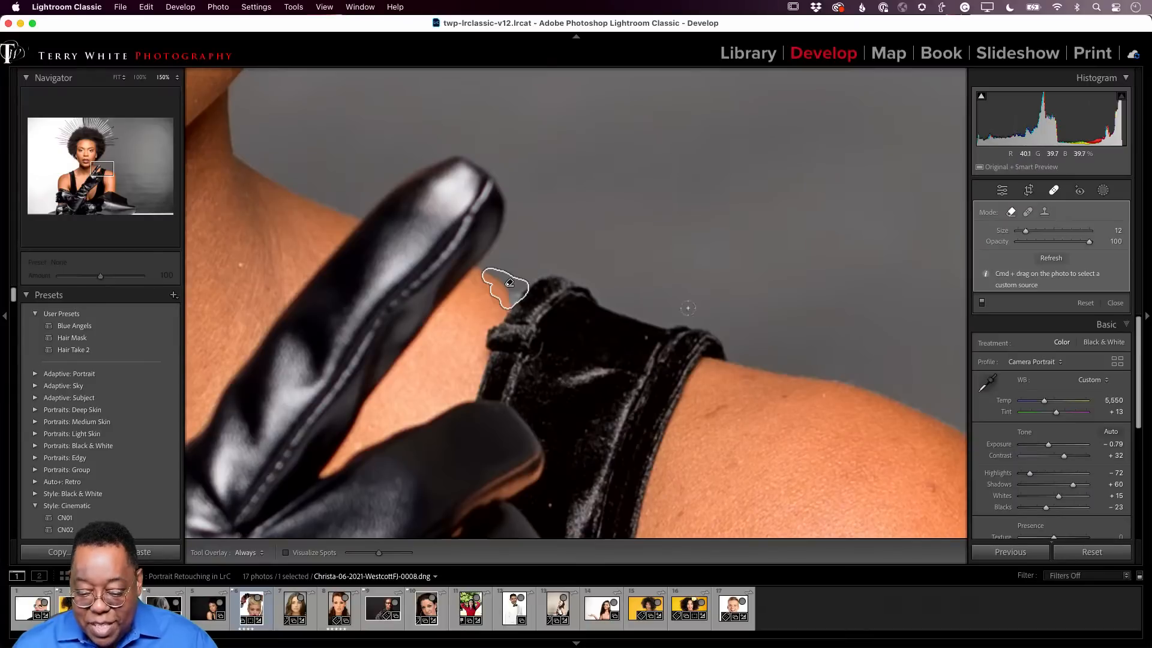
Change the white patch's retouch to Clone and sample its source from the bare shoulder beyond the strap
left_click(1044, 212)
mouse_move(509, 283)
left_mouse_down()
mouse_move(596, 326)
mouse_move(798, 376)
mouse_move(779, 393)
mouse_move(747, 394)
mouse_move(760, 391)
left_mouse_up()
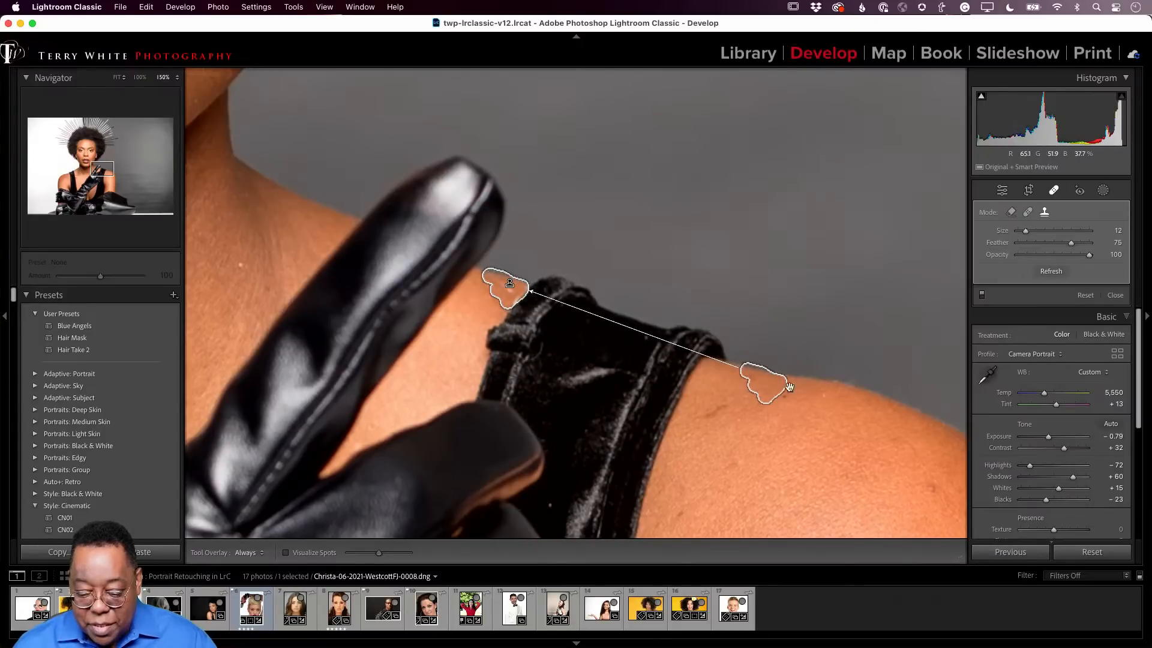
left_click(1052, 190)
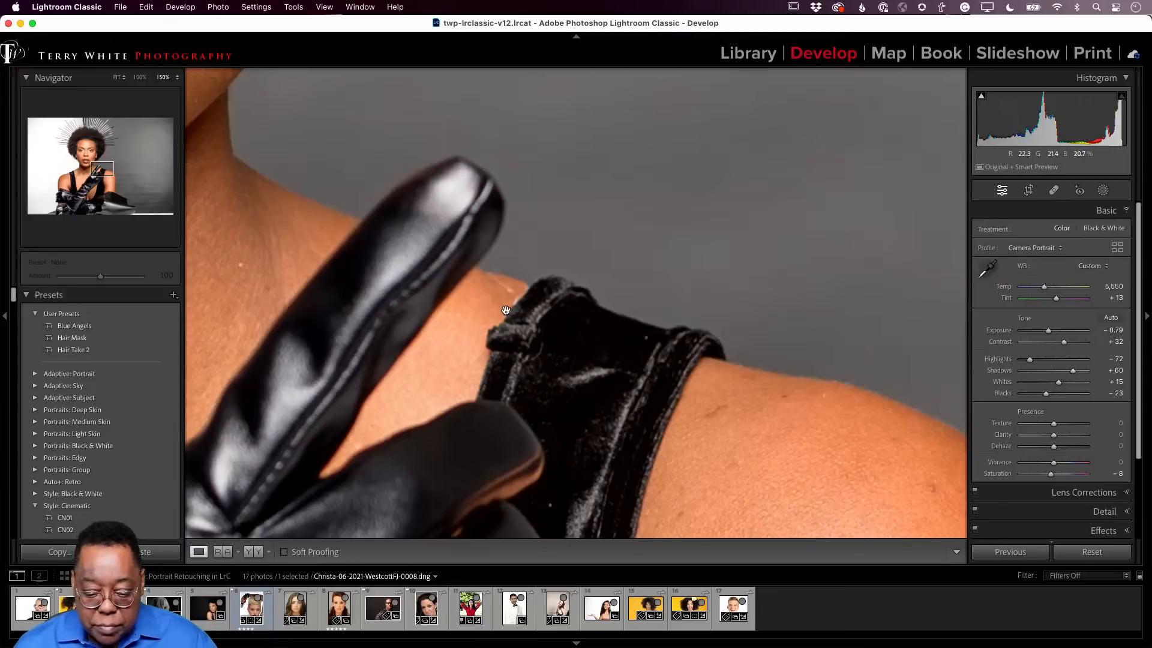
Clean up the leftover mark on the skin beside the strap with Remove, undoing and redoing the stroke
left_click(1054, 191)
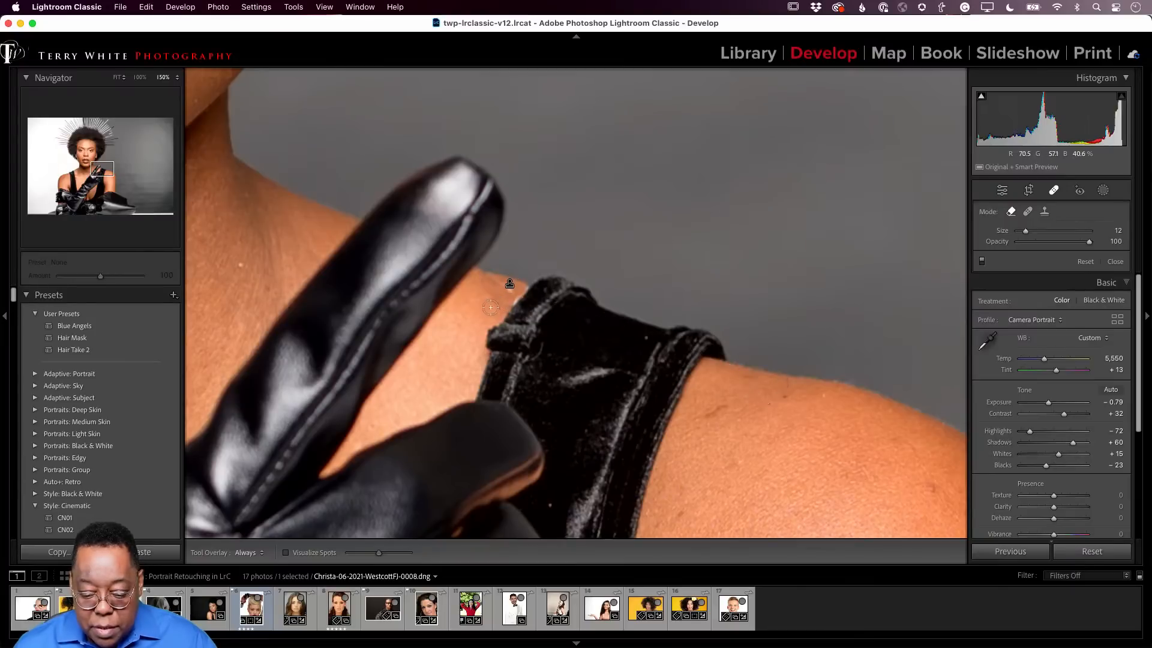
mouse_move(490, 308)
left_mouse_down()
mouse_move(512, 296)
mouse_move(483, 298)
left_mouse_up()
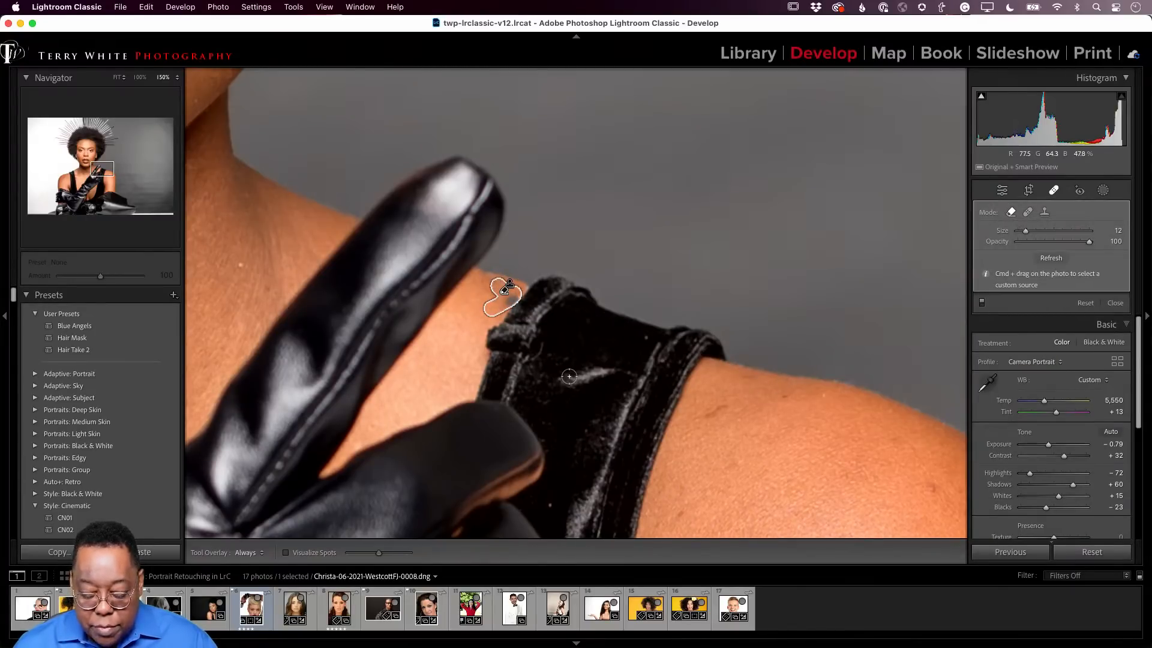
key("super+z")
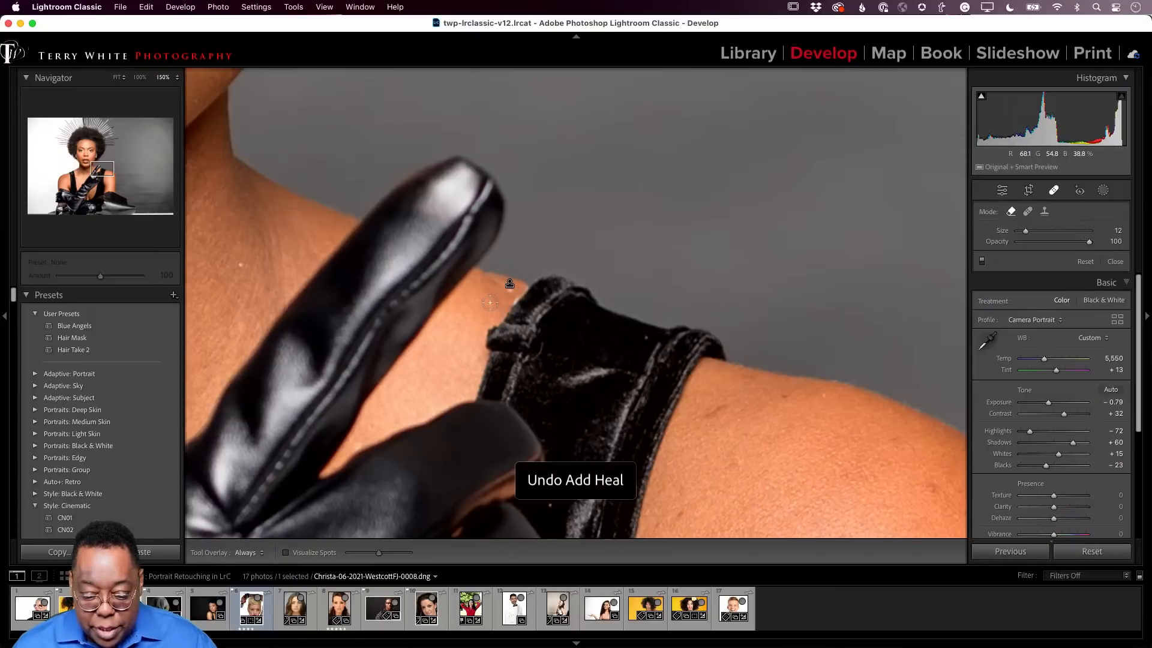
key("super+shift+z")
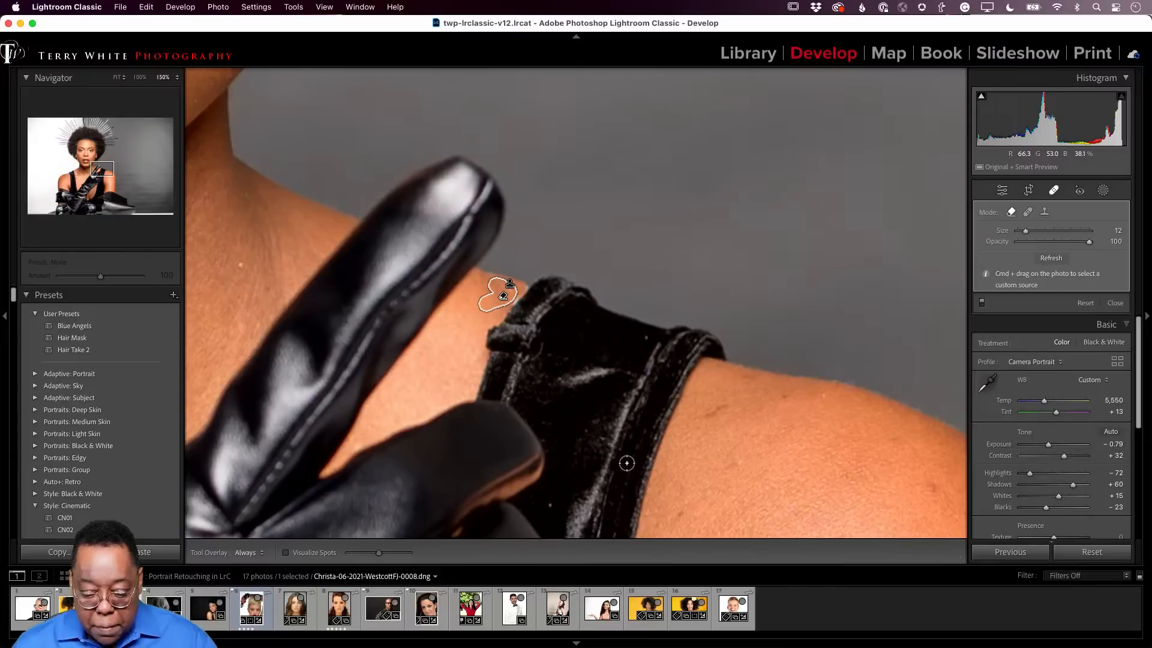
left_click(1054, 190)
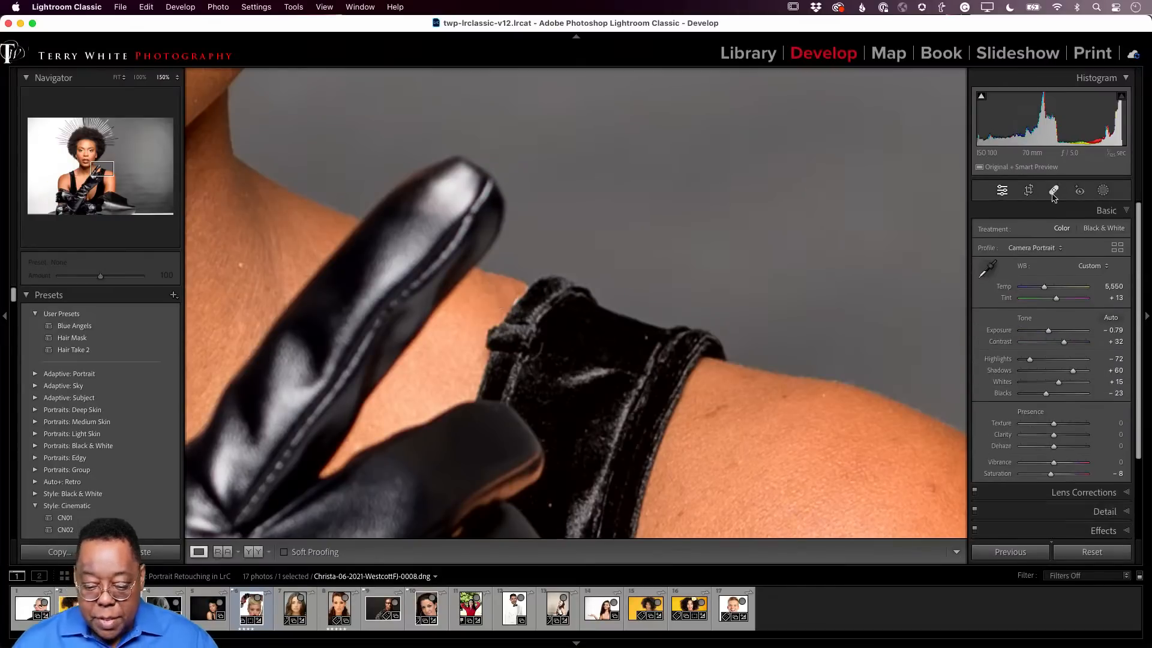
left_click(754, 381)
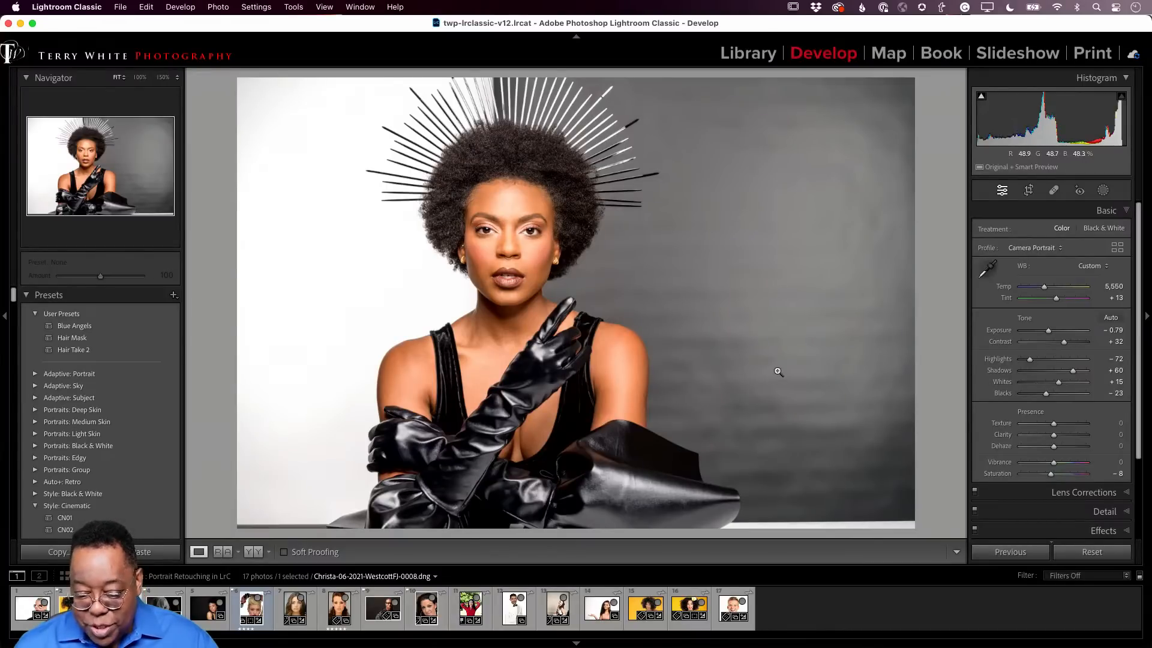
Create a background mask and smooth it with texture -100, clarity -100, dehaze -30 and exposure -0.83
left_click(1103, 191)
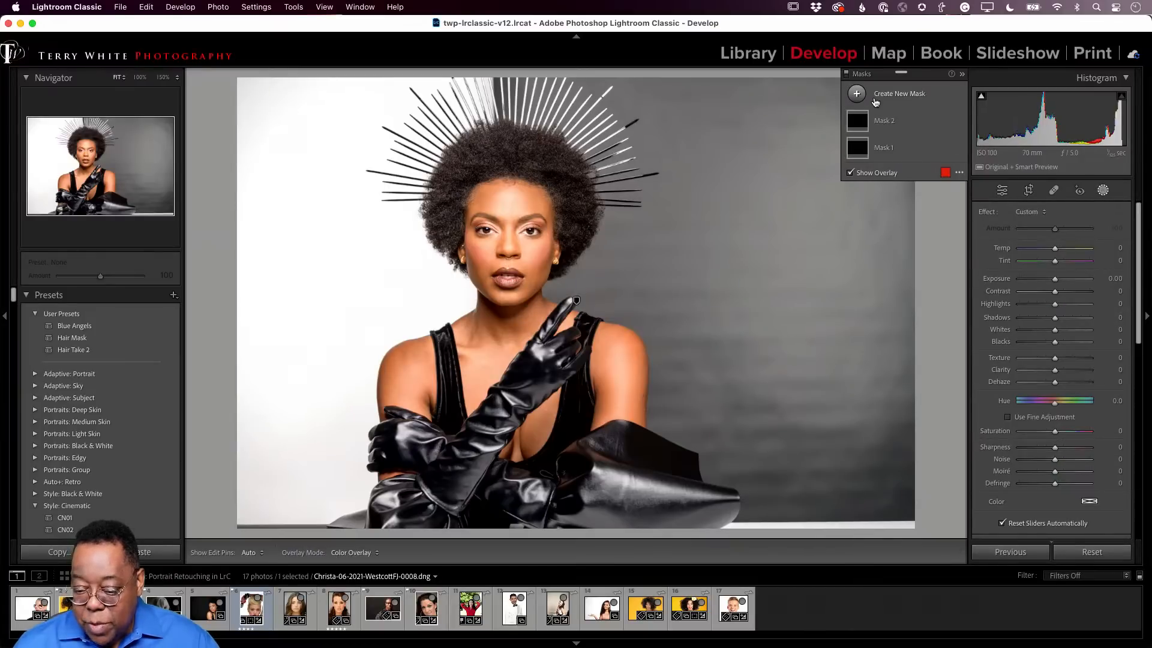
left_click(856, 95)
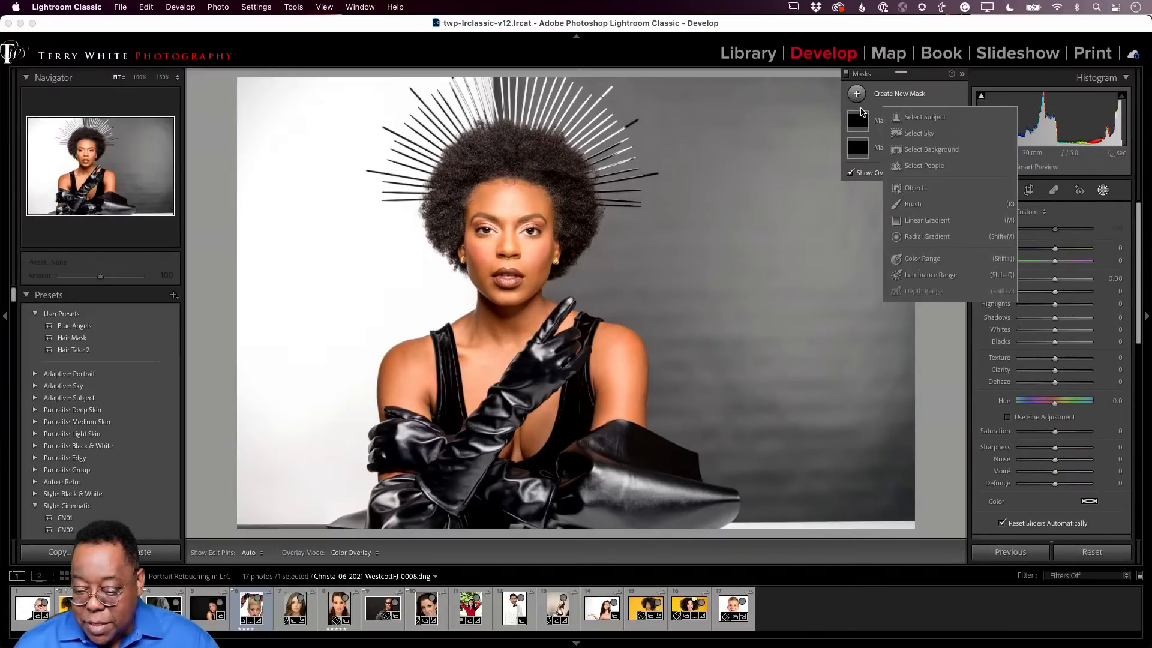
left_click(915, 154)
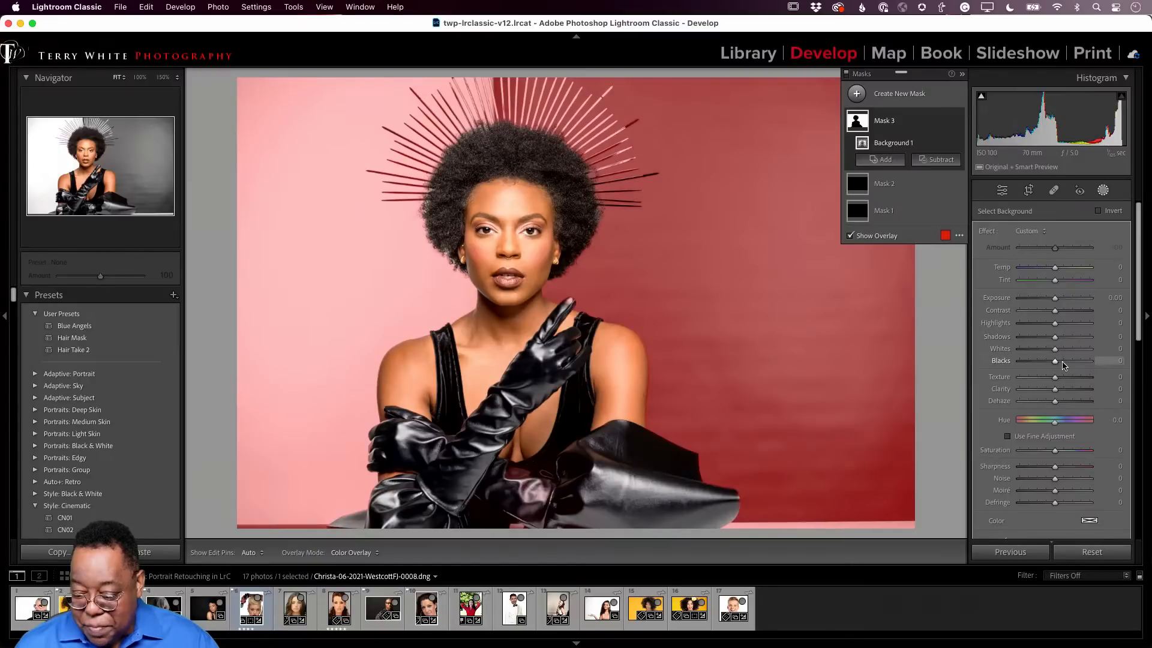
left_click_drag(1055, 378, 980, 394)
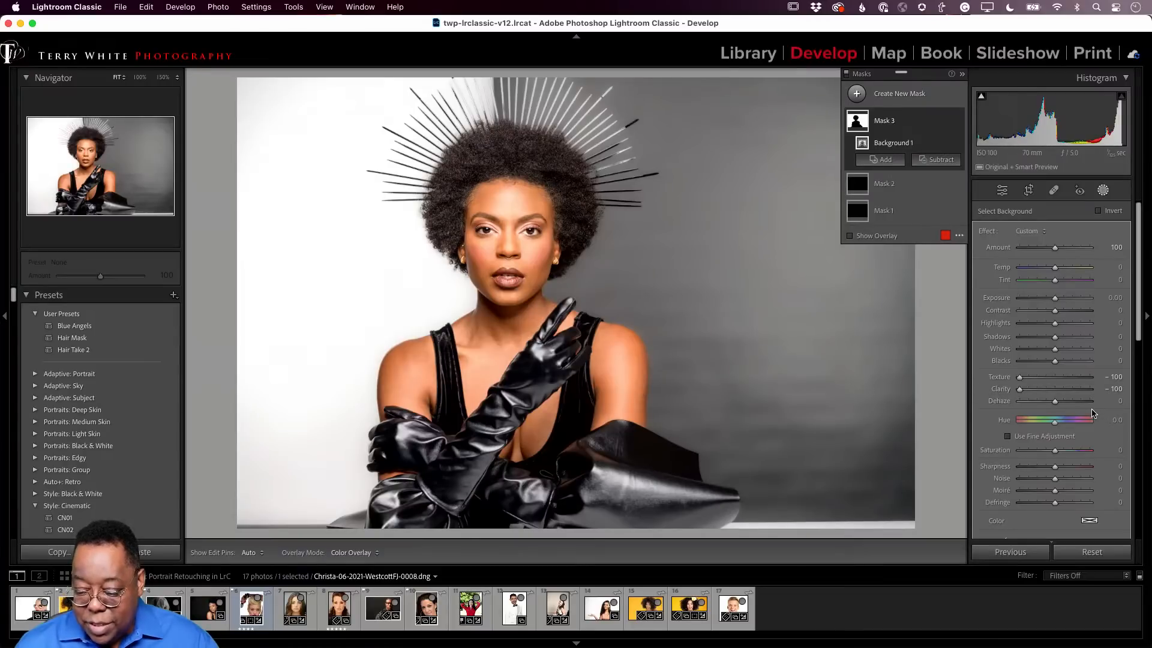
left_click_drag(1056, 406, 1044, 409)
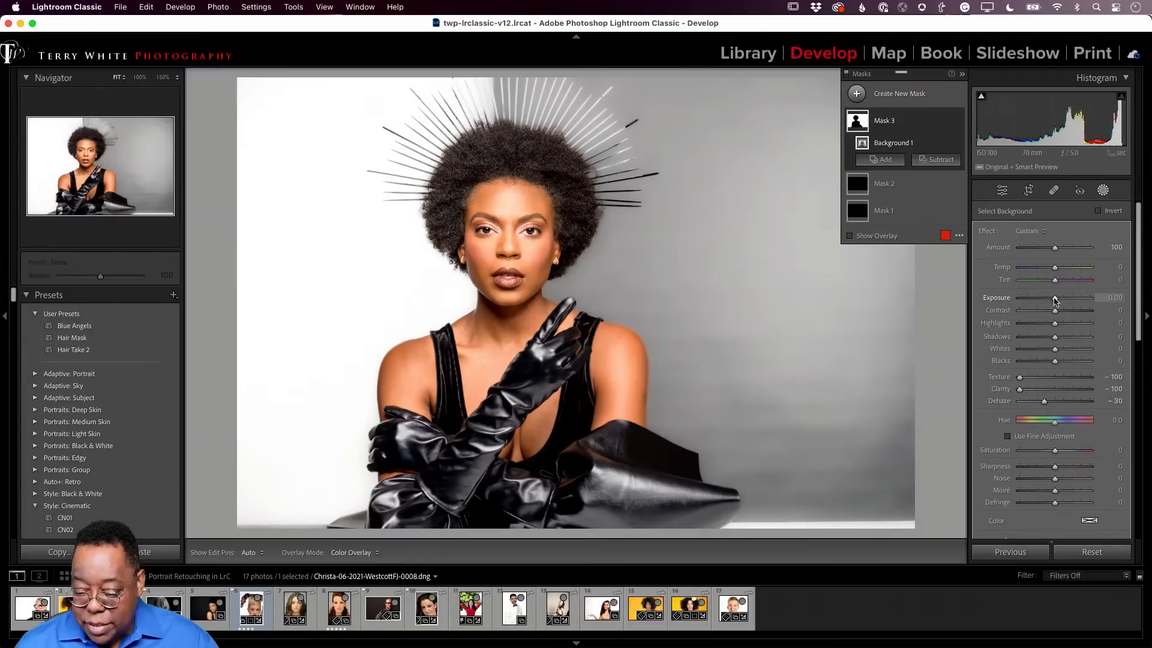
left_click_drag(1055, 300, 1047, 303)
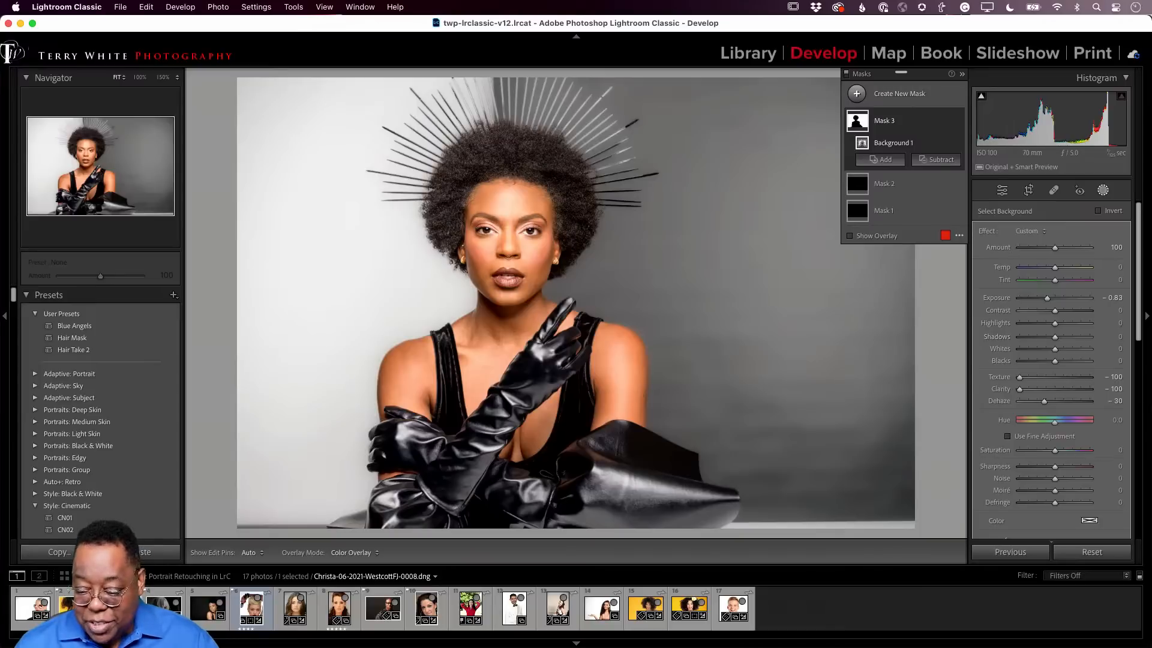
Add a second background mask with texture -100, clarity -100 and dehaze 1
left_click(857, 94)
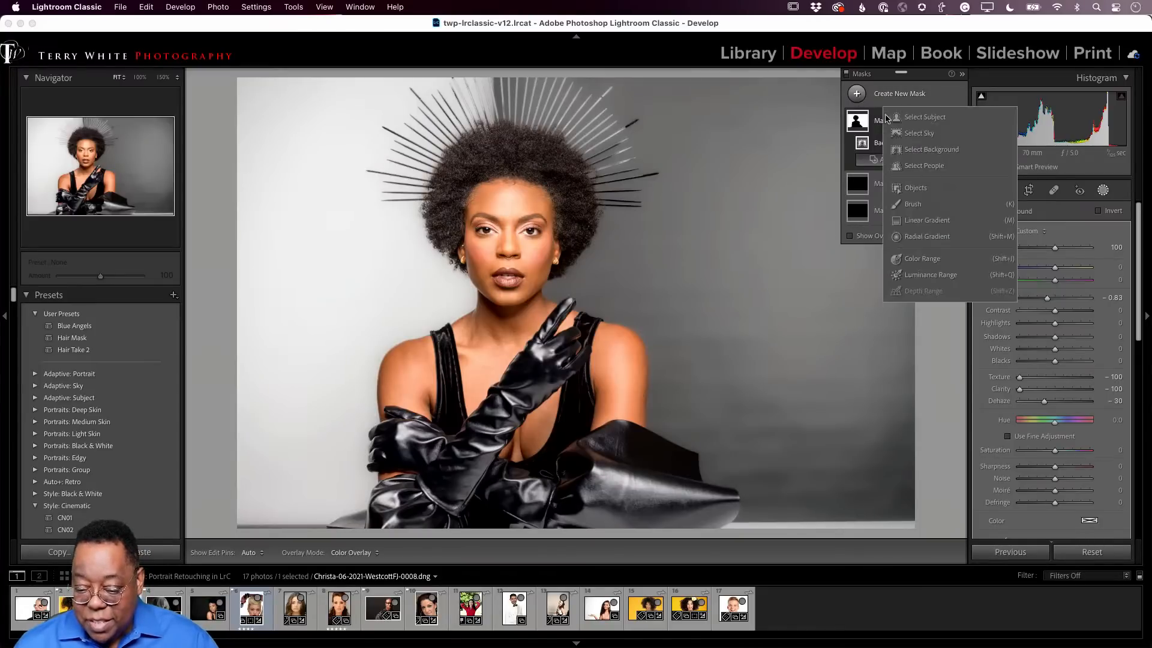
left_click(928, 151)
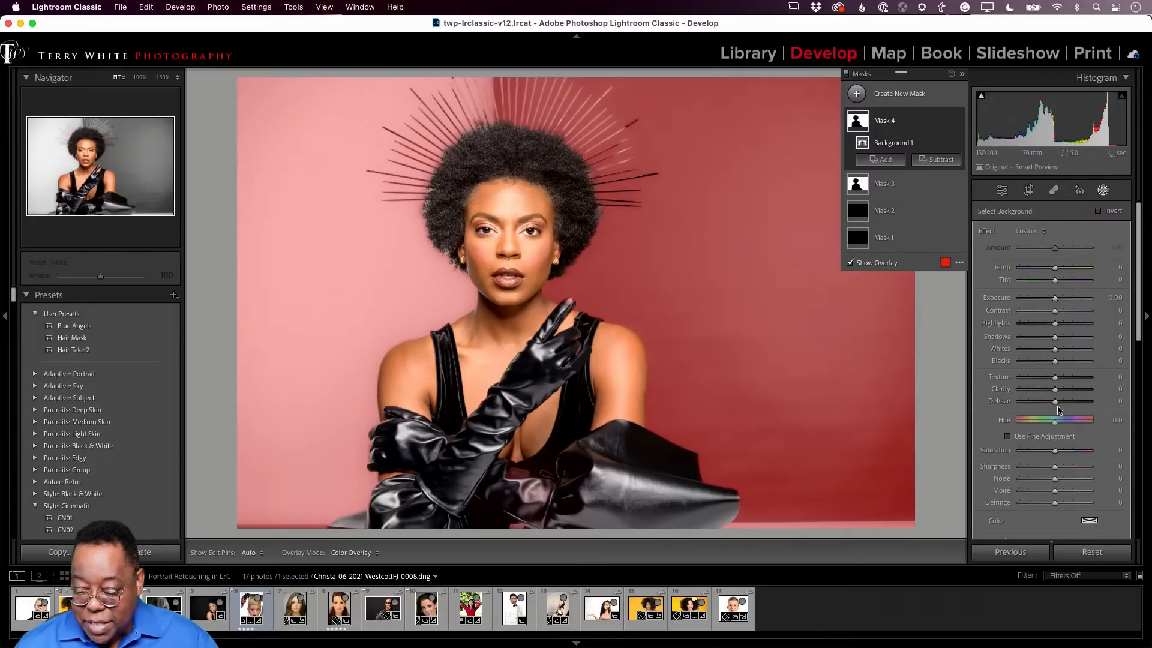
mouse_move(1058, 407)
left_mouse_down()
mouse_move(1039, 404)
mouse_move(1057, 402)
left_mouse_up()
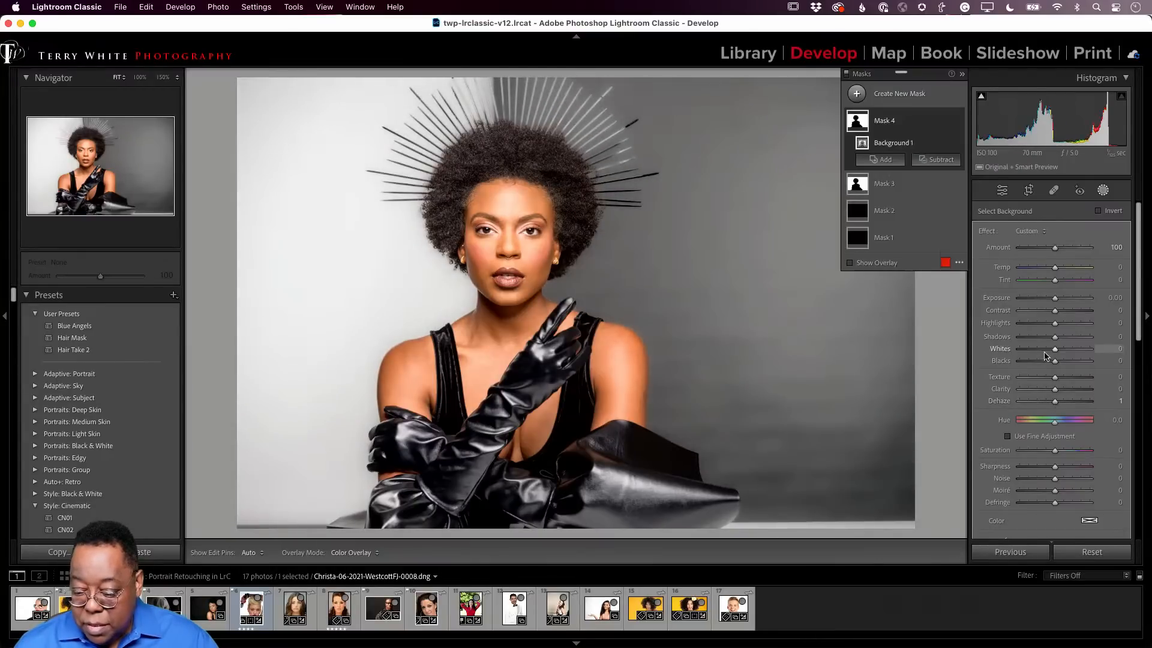
left_click_drag(1053, 373, 993, 394)
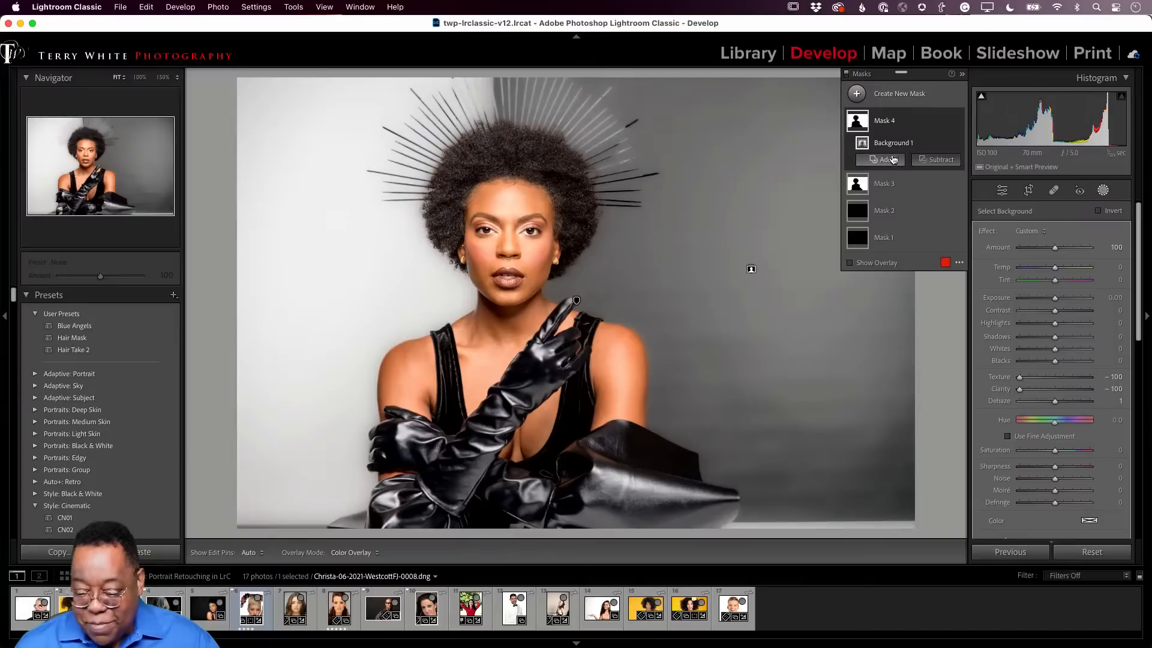
Subtract a brushed area along the top edge of the hair and the base of the headpiece spikes from the second background mask
left_click(934, 160)
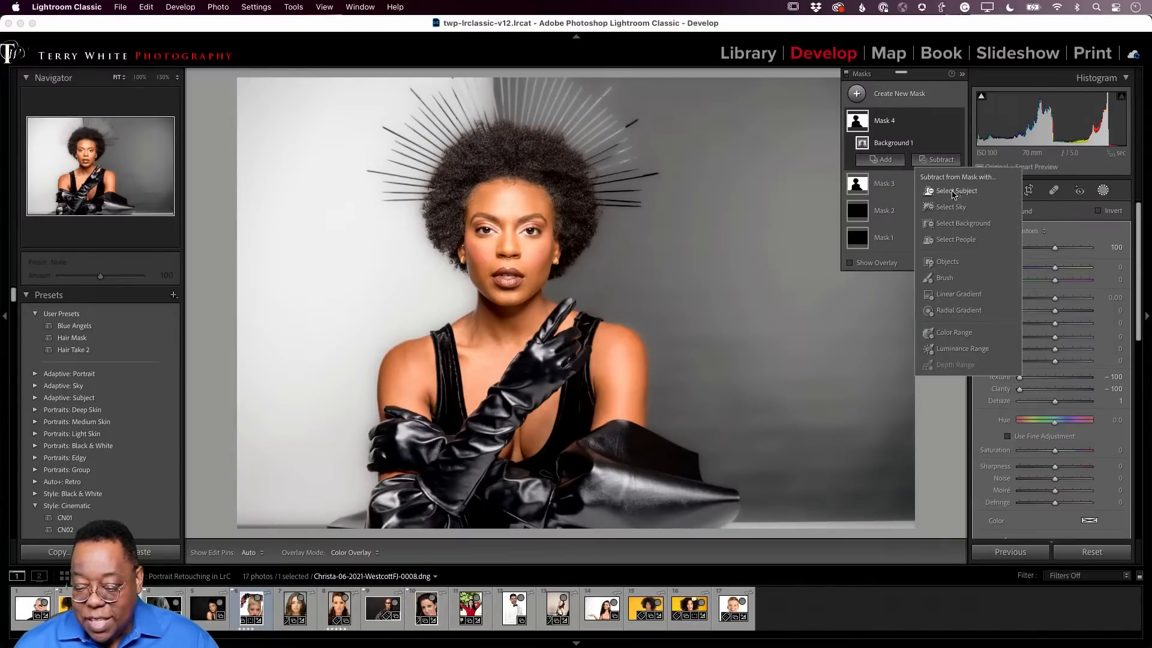
left_click(936, 279)
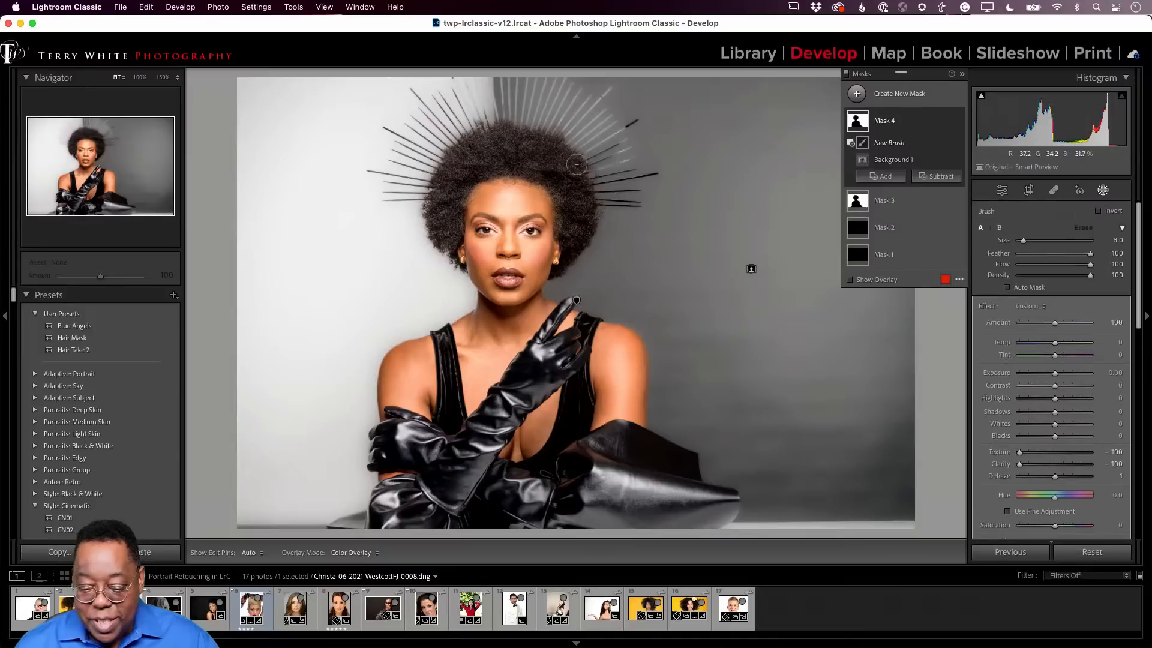
key("h")
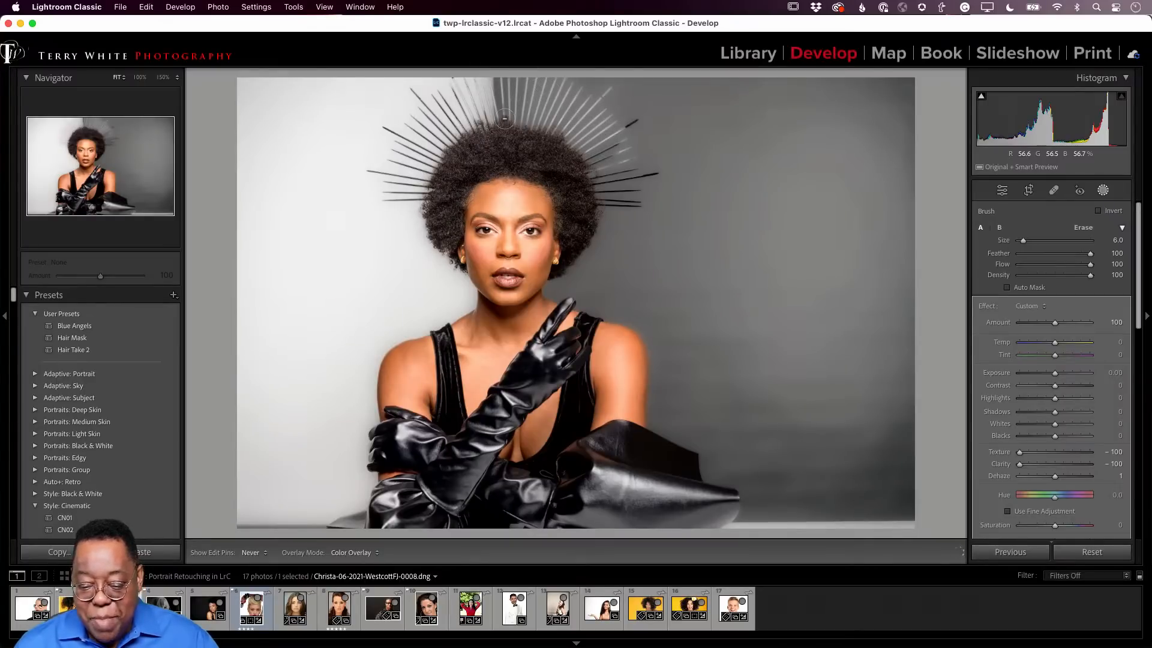
mouse_move(505, 119)
left_mouse_down()
mouse_move(579, 173)
mouse_move(591, 141)
mouse_move(583, 167)
left_mouse_up()
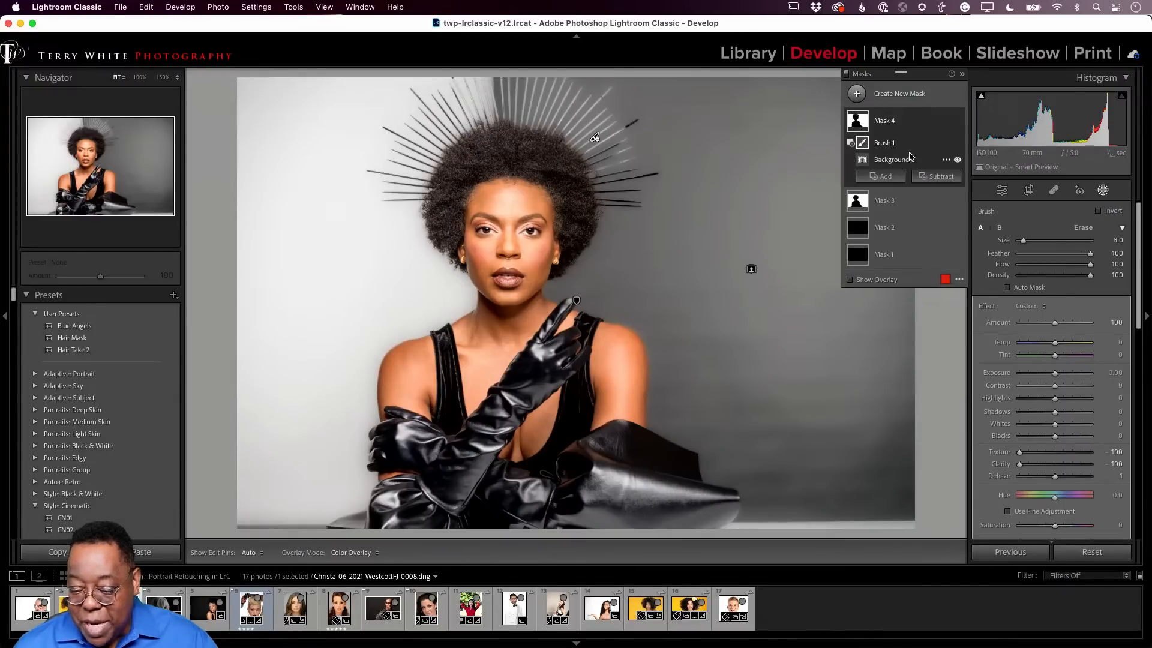
left_click(893, 122)
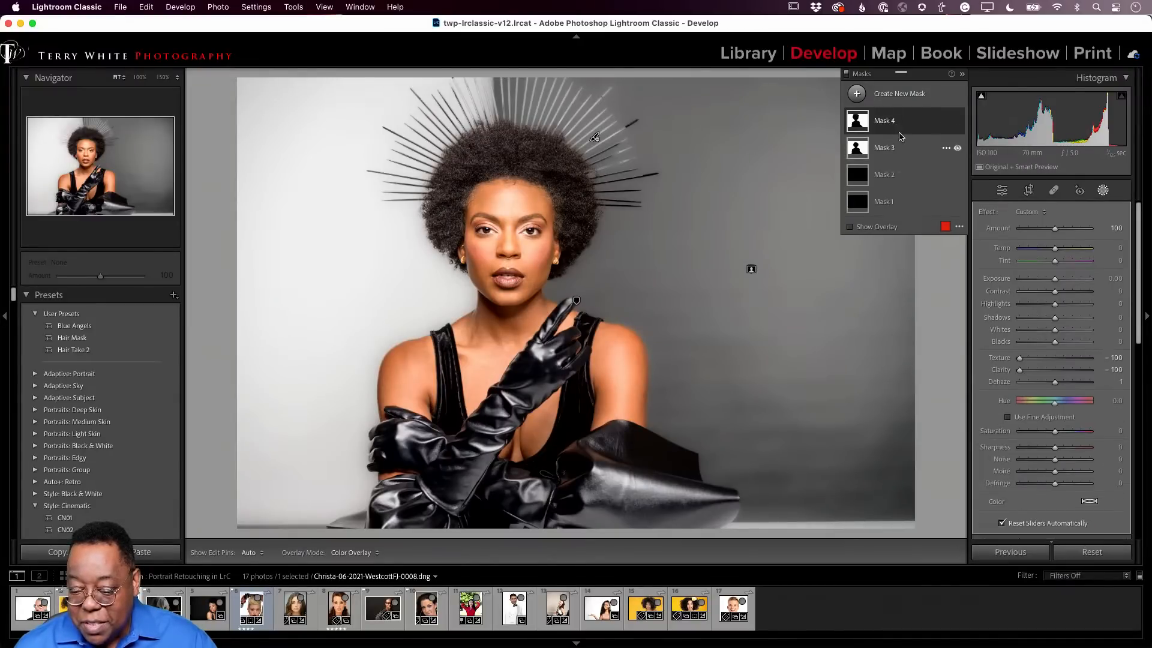
left_click(894, 125)
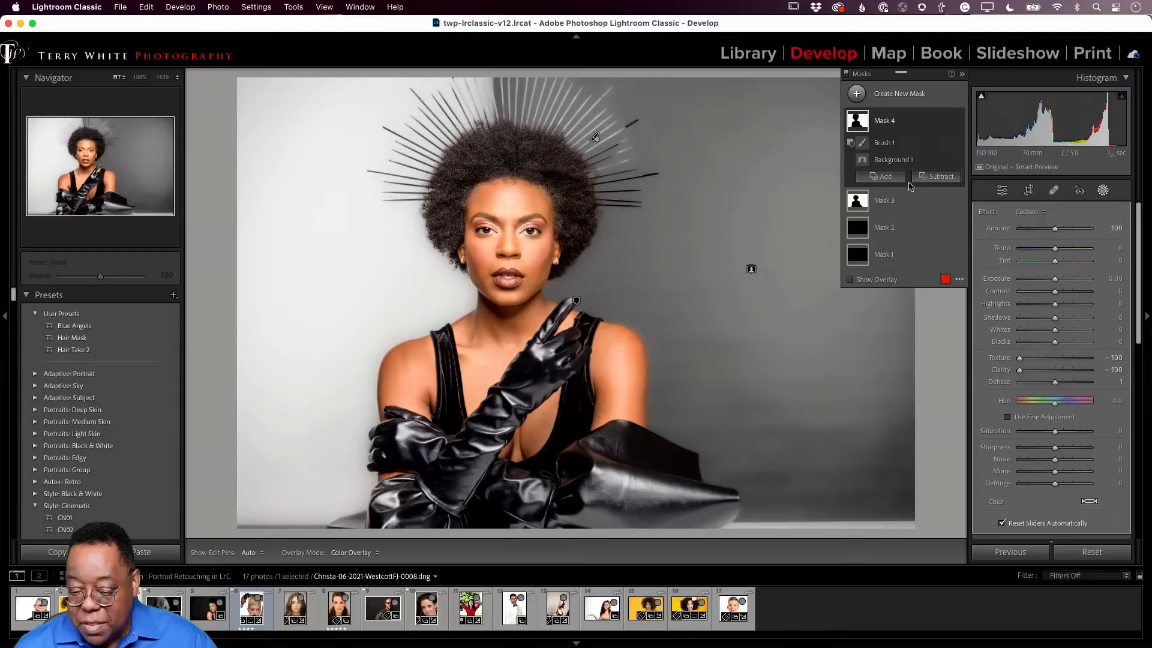
Subtract a second brushed area over the headpiece spikes from the second background mask
left_click(931, 178)
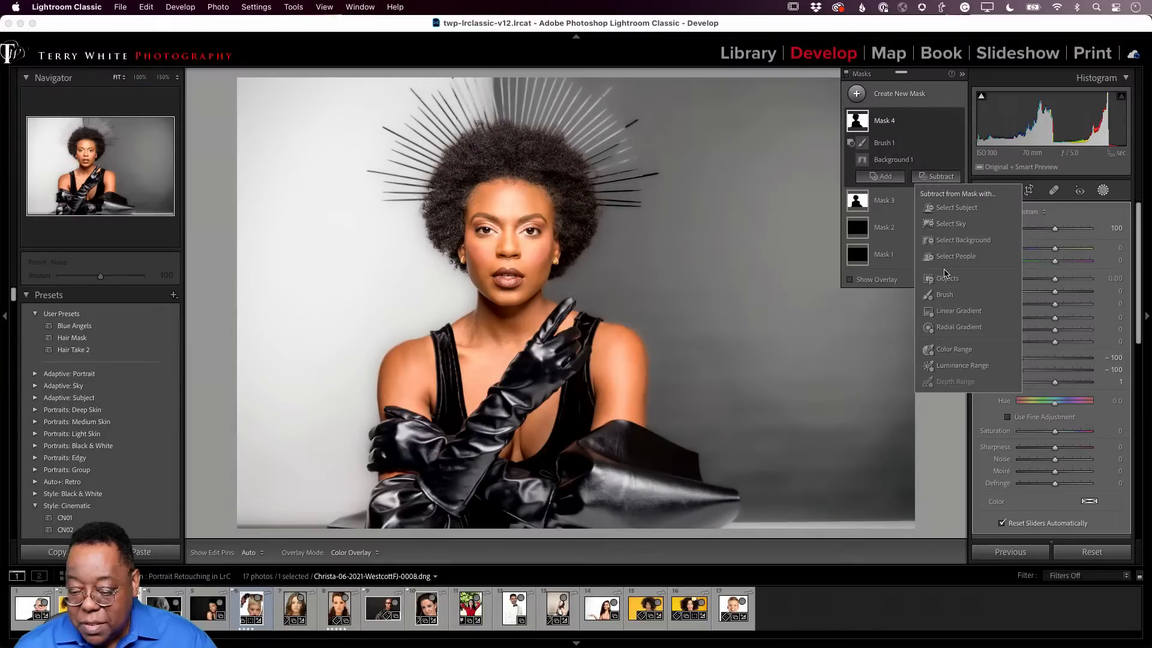
left_click(940, 294)
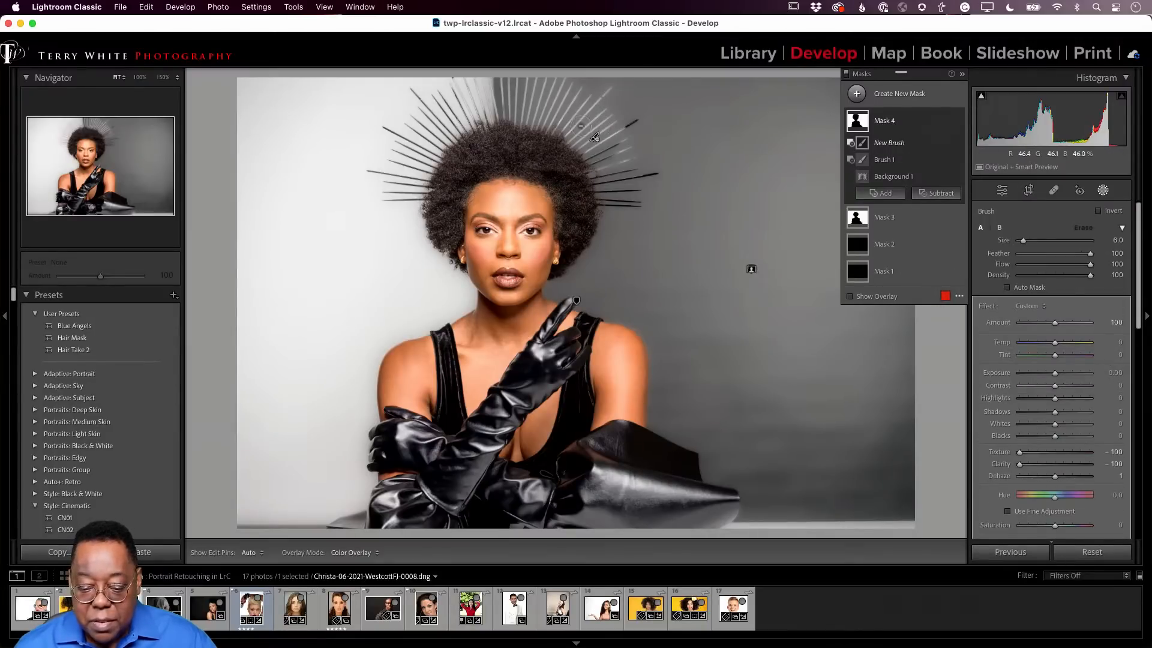
key("h")
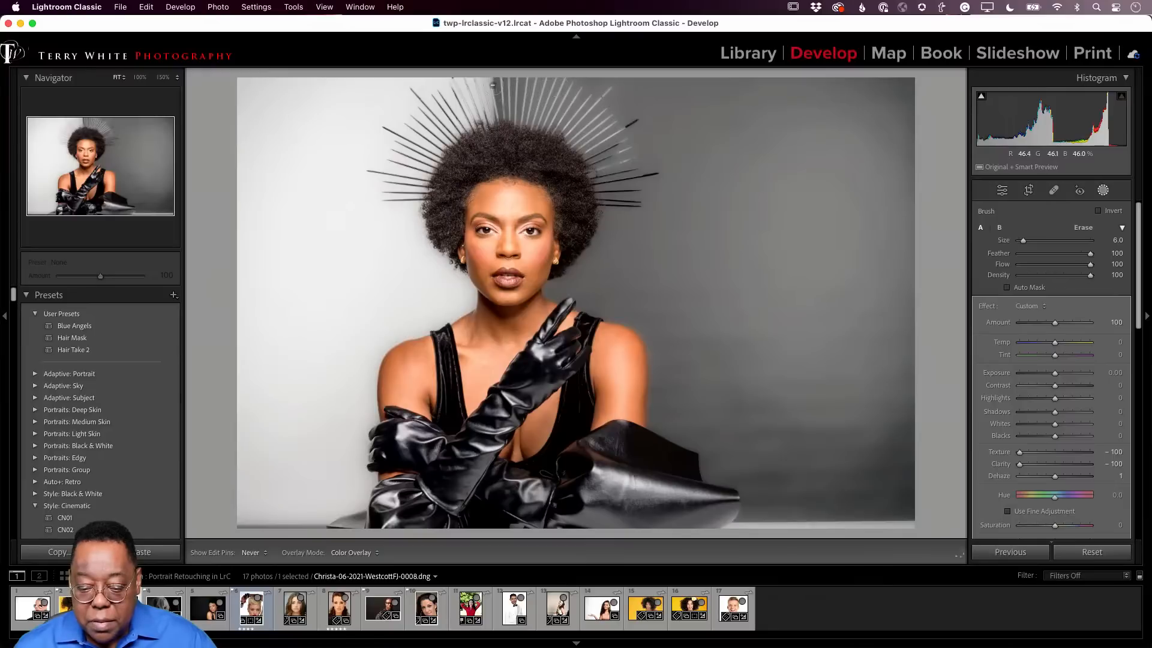
key("h")
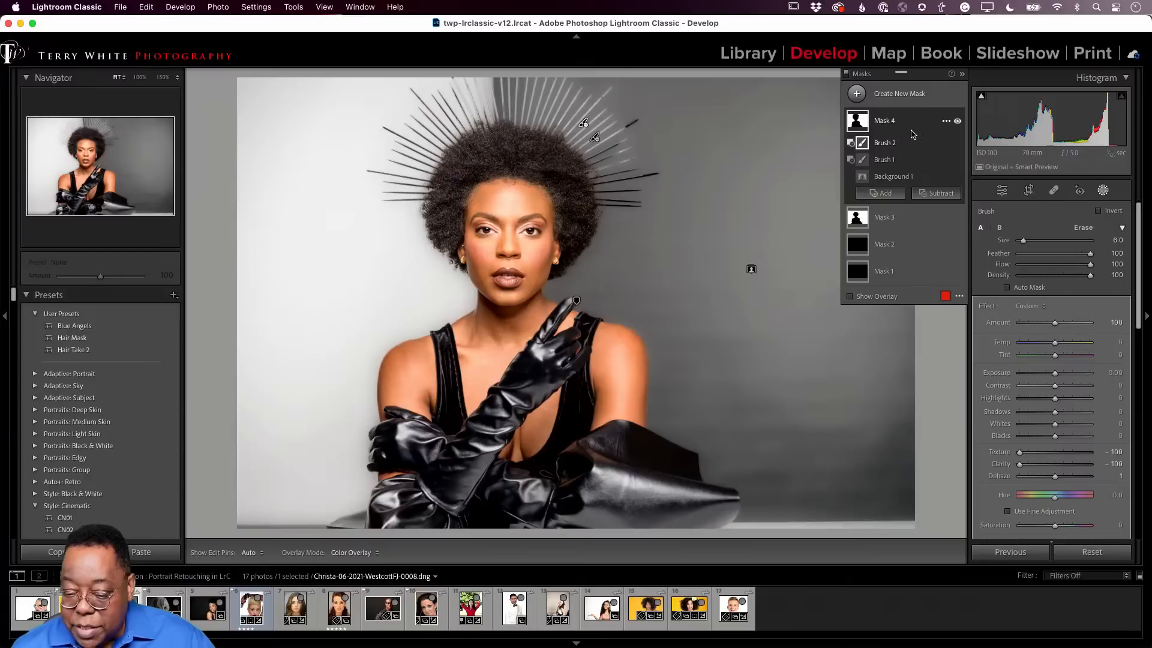
Try to subtract a brushed area over the spikes on the lighter side from the first background mask, and undo it
left_click(898, 217)
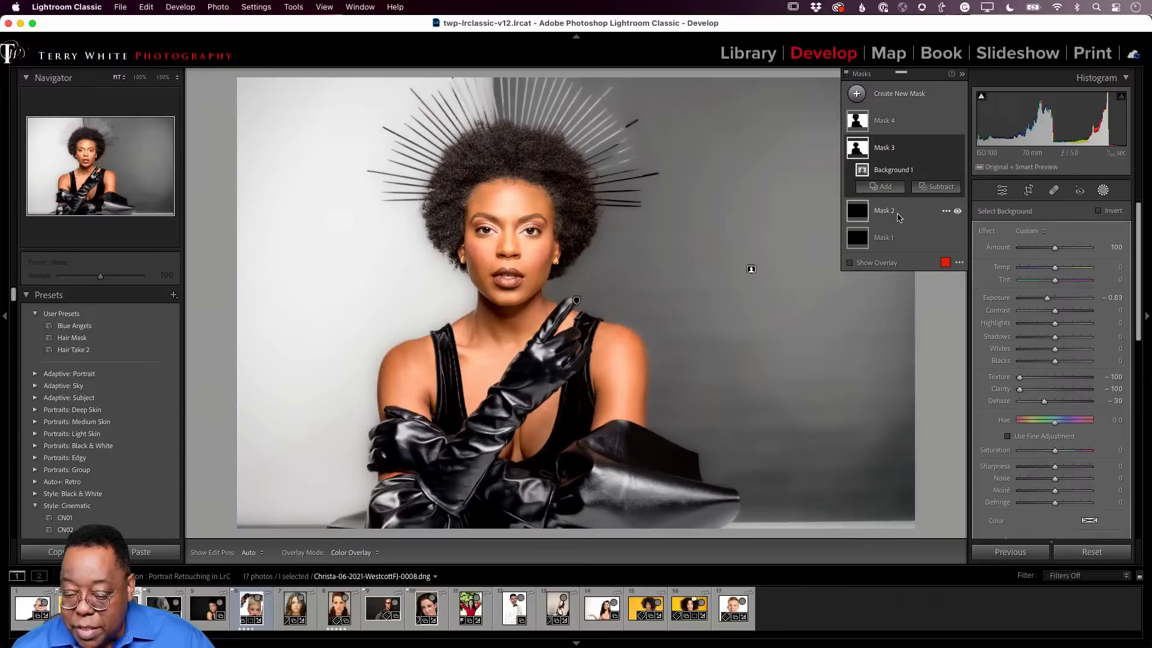
left_click(931, 185)
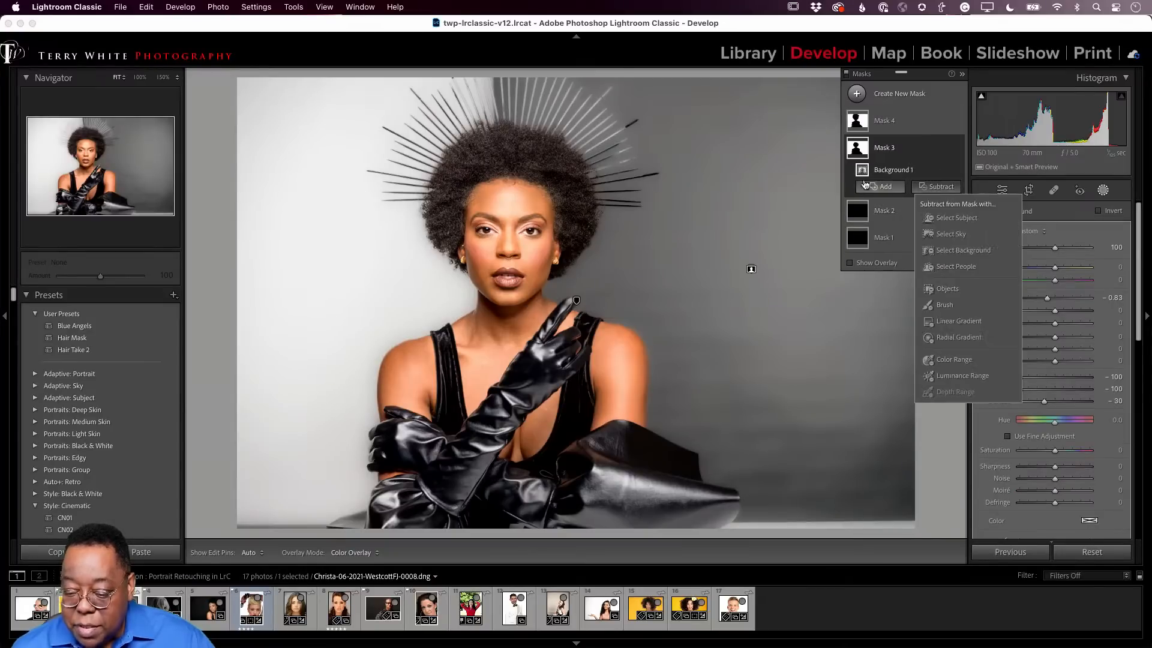
left_click(934, 305)
key("h")
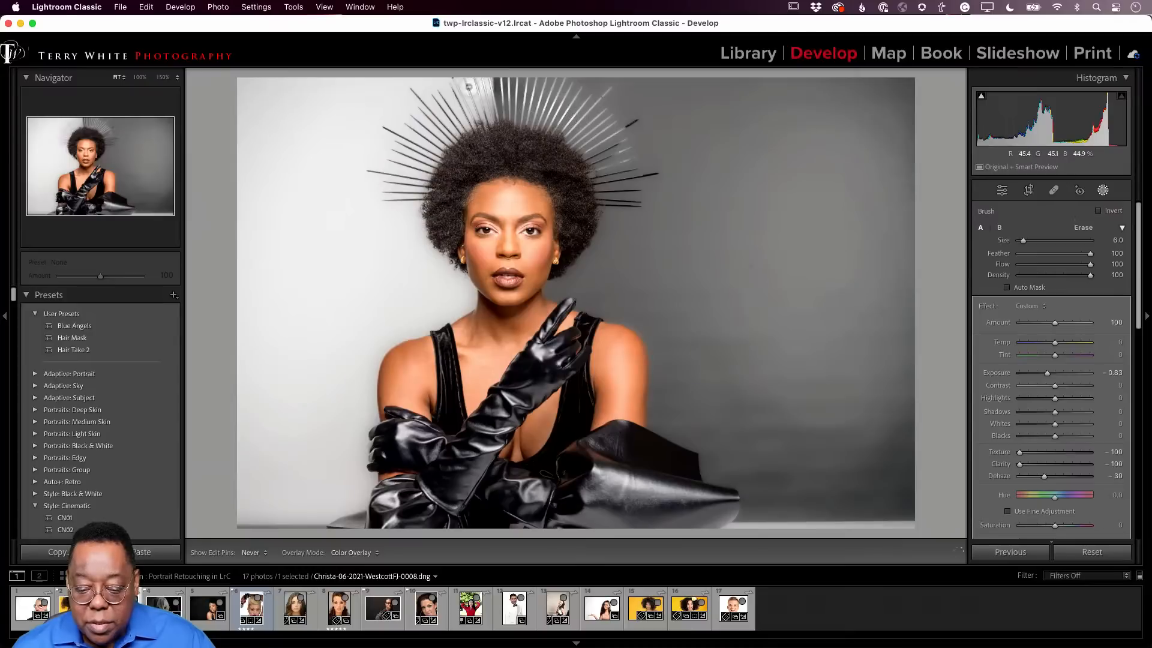
mouse_move(468, 87)
left_mouse_down()
mouse_move(565, 94)
mouse_move(447, 112)
mouse_move(518, 109)
mouse_move(460, 118)
mouse_move(451, 97)
mouse_move(409, 124)
mouse_move(405, 102)
mouse_move(425, 98)
mouse_move(406, 183)
mouse_move(435, 165)
left_mouse_up()
key("h")
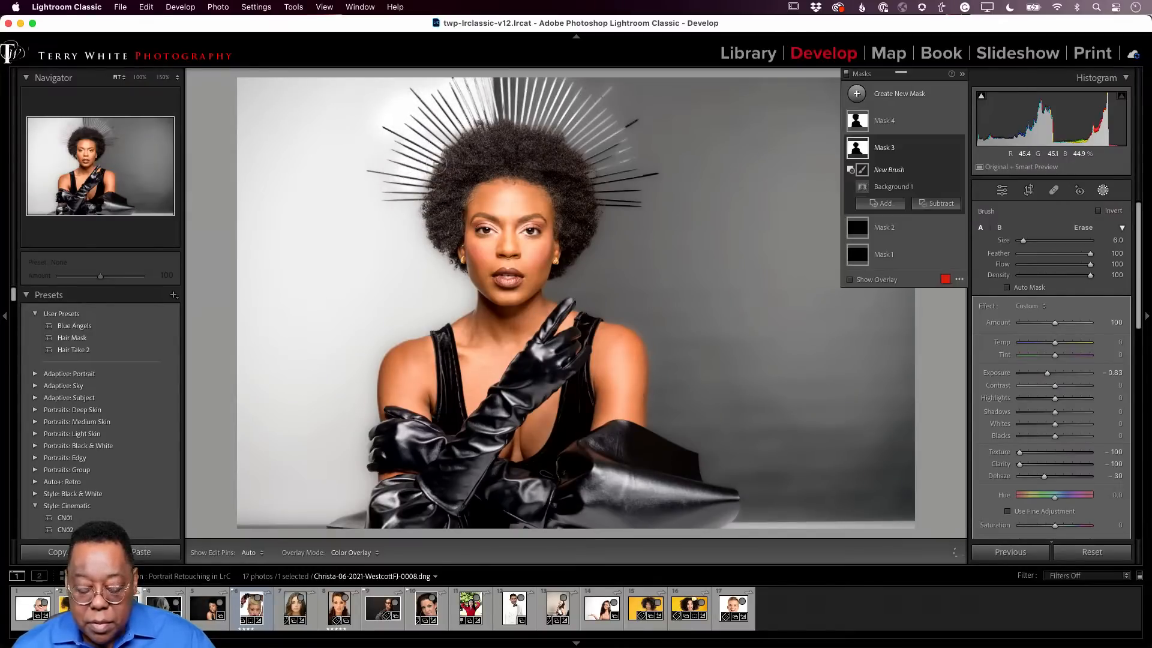
key("super+z")
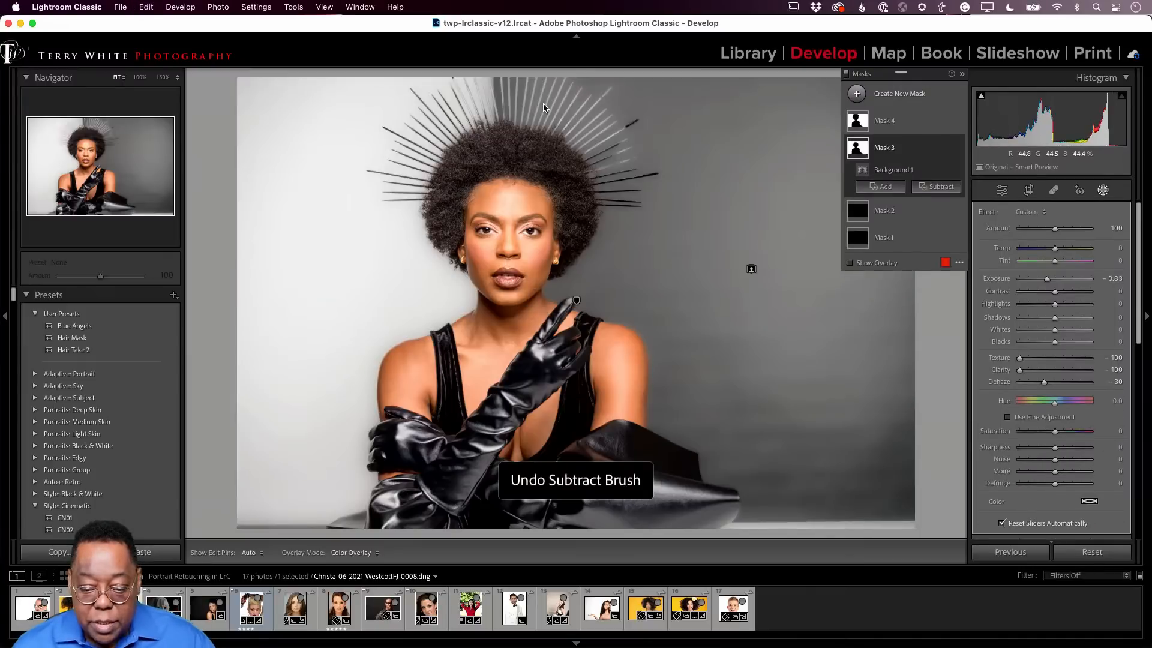
Subtract a brushed area over the headpiece spikes on the darker side from the first background mask
left_click(936, 187)
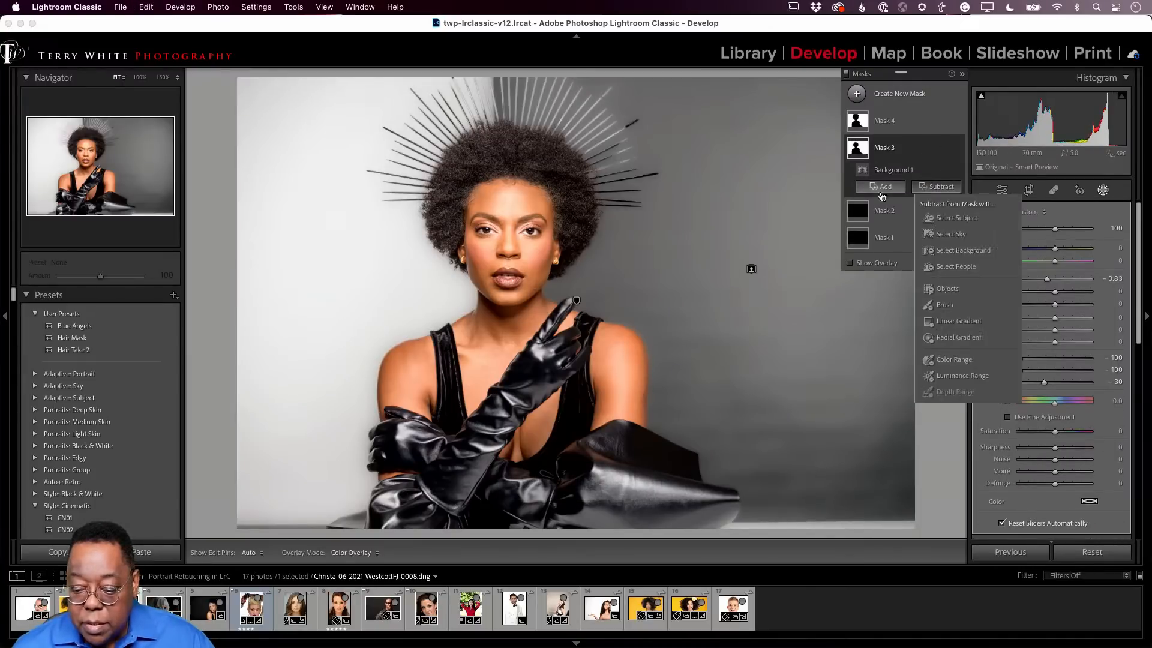
left_click(944, 305)
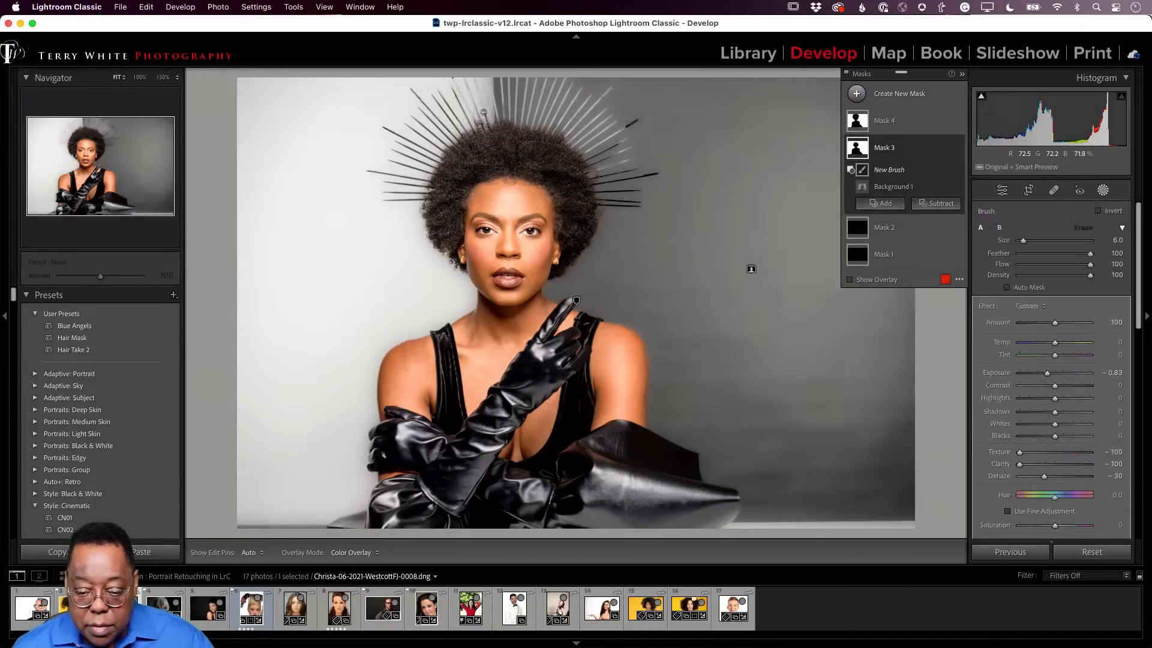
key("h")
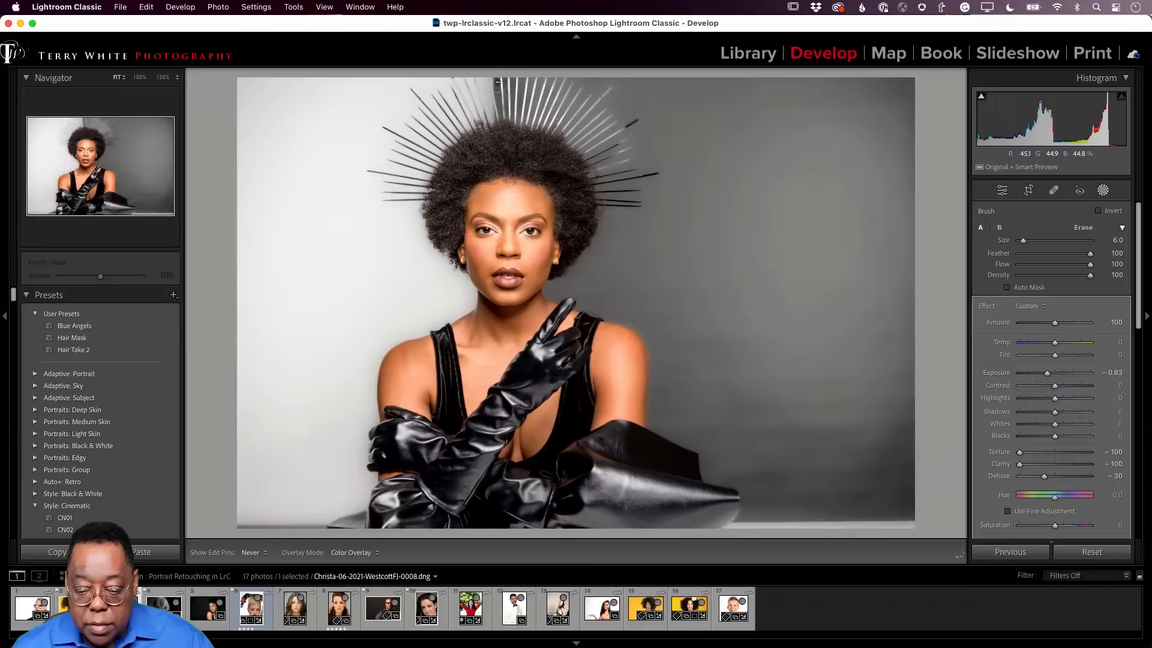
mouse_move(497, 84)
left_mouse_down()
mouse_move(570, 85)
mouse_move(579, 124)
mouse_move(596, 140)
mouse_move(578, 116)
mouse_move(608, 135)
mouse_move(598, 118)
mouse_move(563, 117)
mouse_move(576, 144)
mouse_move(514, 123)
mouse_move(501, 80)
mouse_move(503, 121)
mouse_move(505, 79)
mouse_move(502, 109)
mouse_move(589, 144)
mouse_move(602, 164)
mouse_move(614, 154)
mouse_move(570, 151)
mouse_move(605, 180)
mouse_move(567, 140)
mouse_move(514, 124)
left_mouse_up()
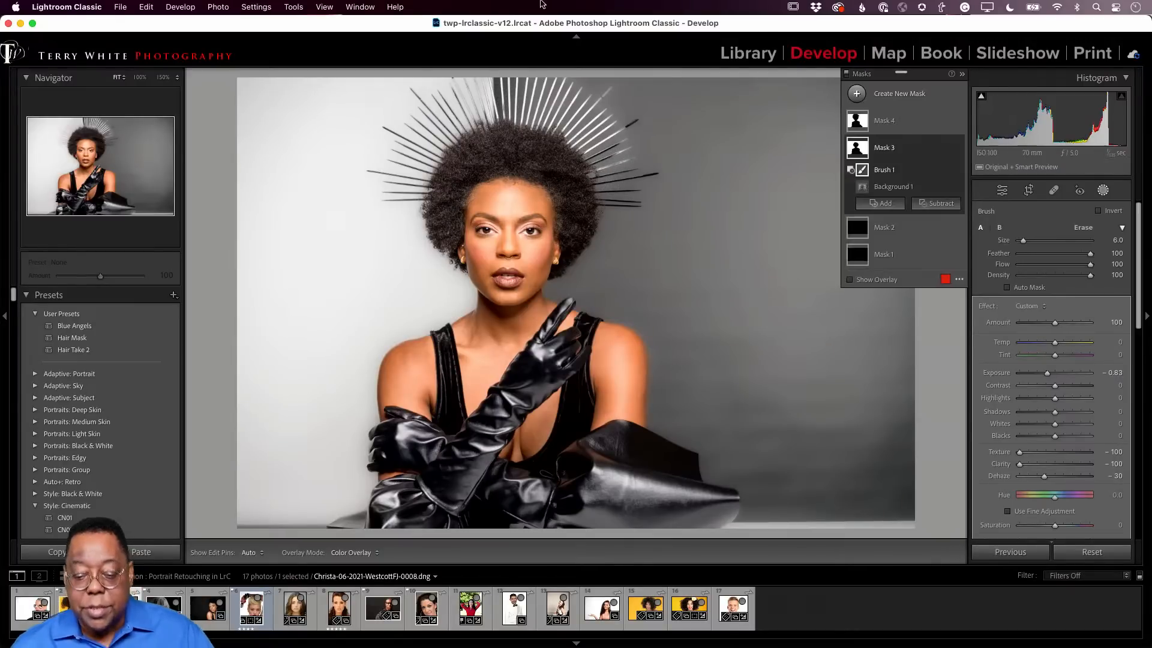
mouse_move(612, 133)
left_mouse_down()
mouse_move(633, 121)
mouse_move(606, 123)
mouse_move(604, 89)
left_mouse_up()
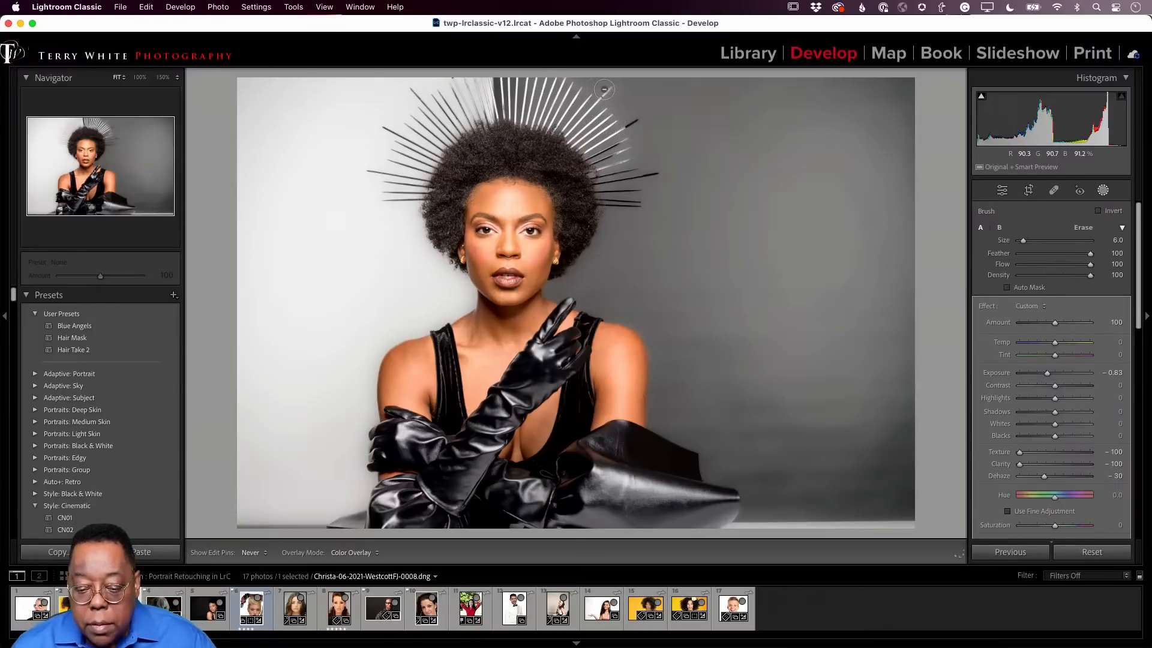
left_click_drag(514, 86, 561, 144)
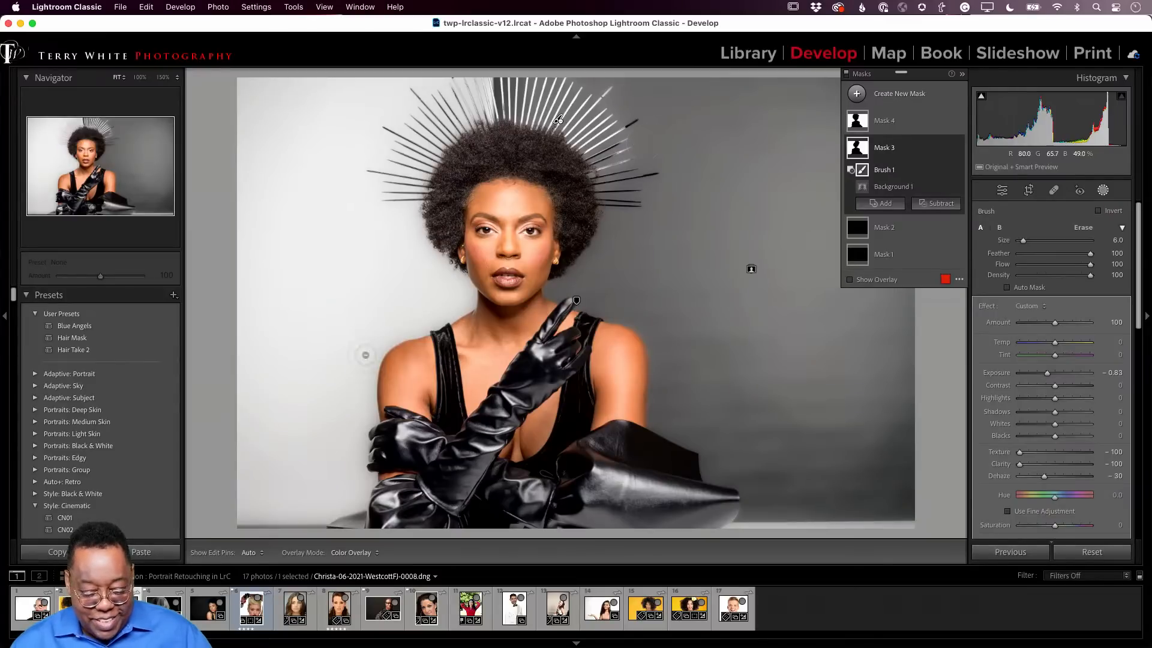
Switch to the portrait with closed eyes on a black background and show the neck and chest at 33.3% zoom
left_click(217, 612)
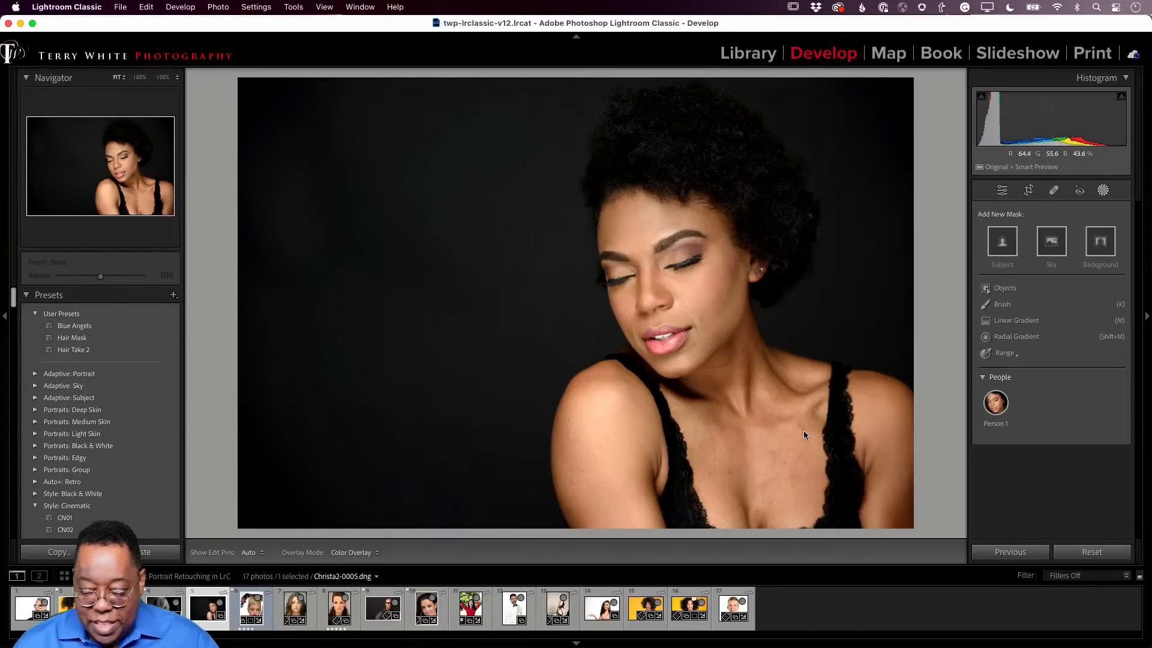
key("z")
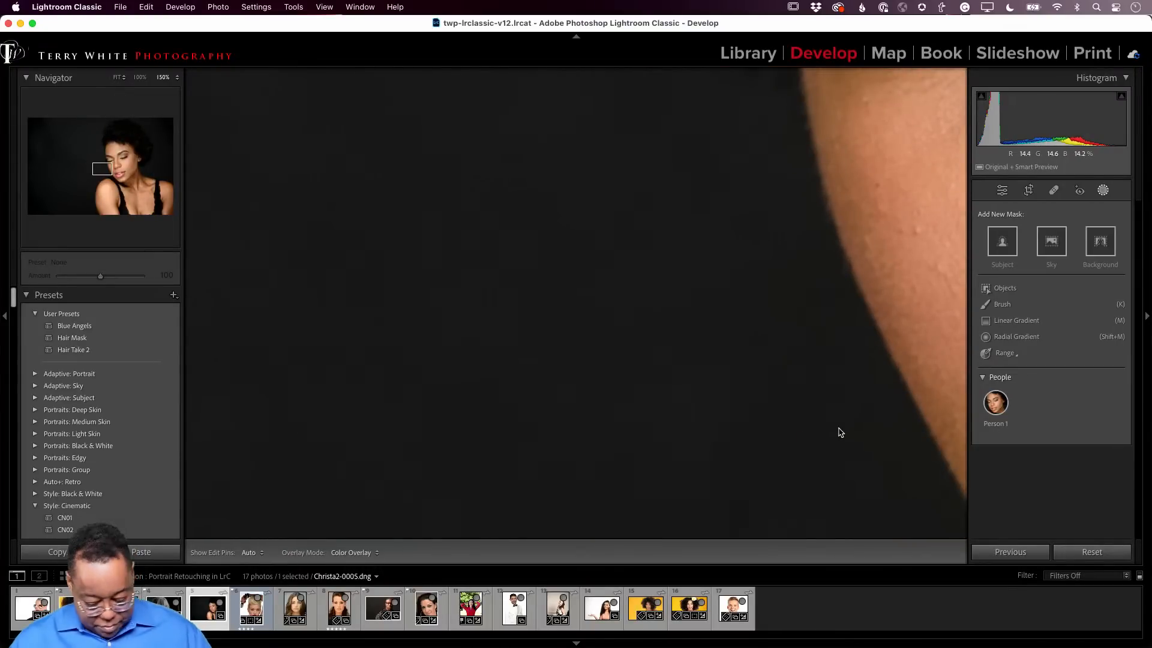
key("minus")
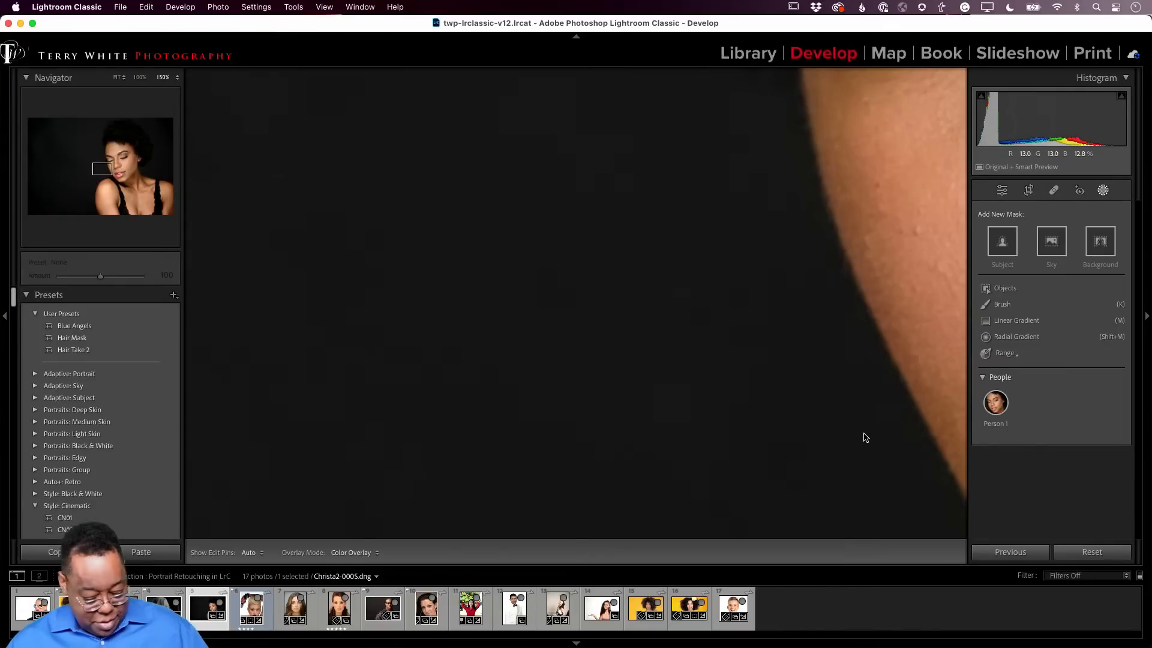
key("super+z")
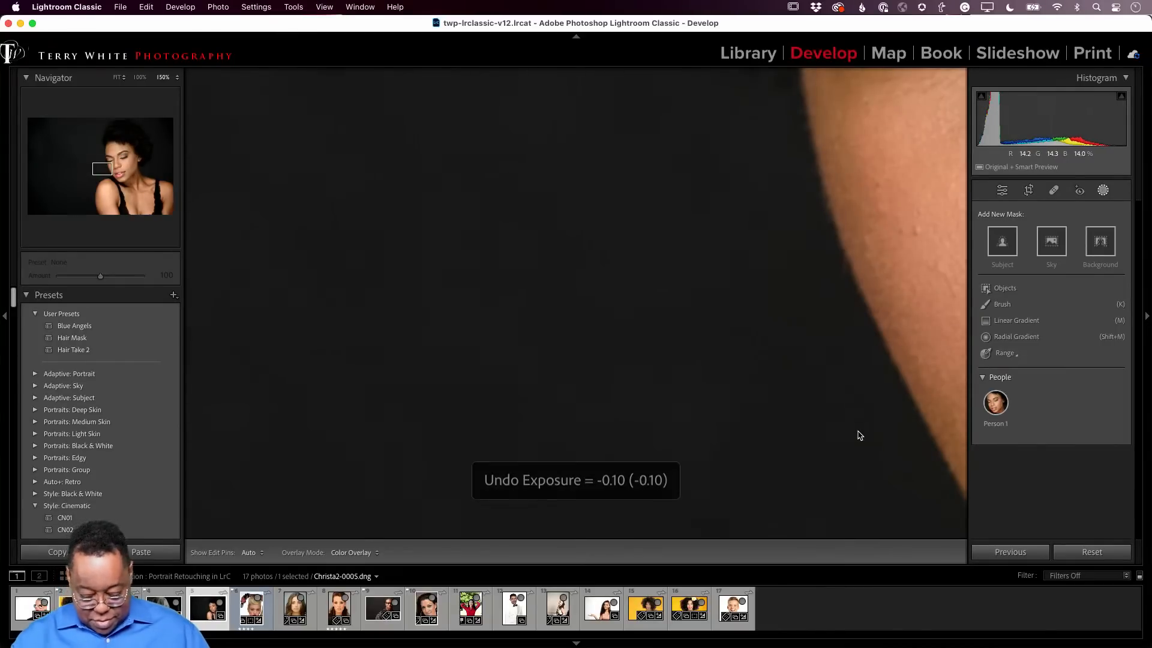
key("super+minus")
key("super+minus")
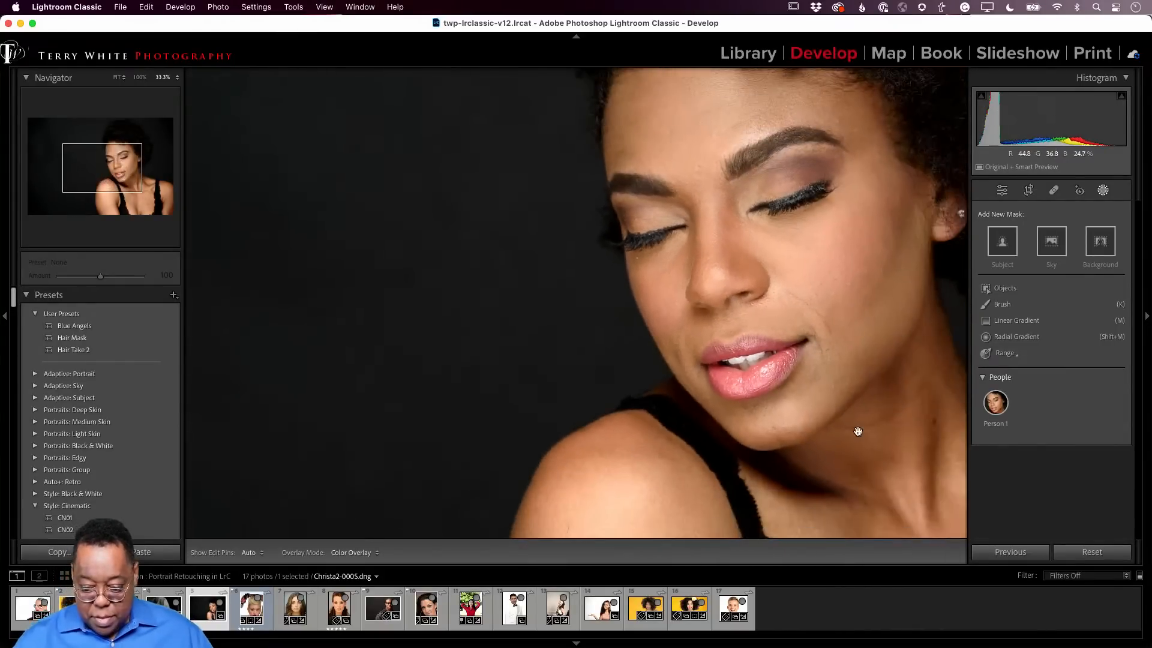
left_click_drag(858, 432, 522, 285)
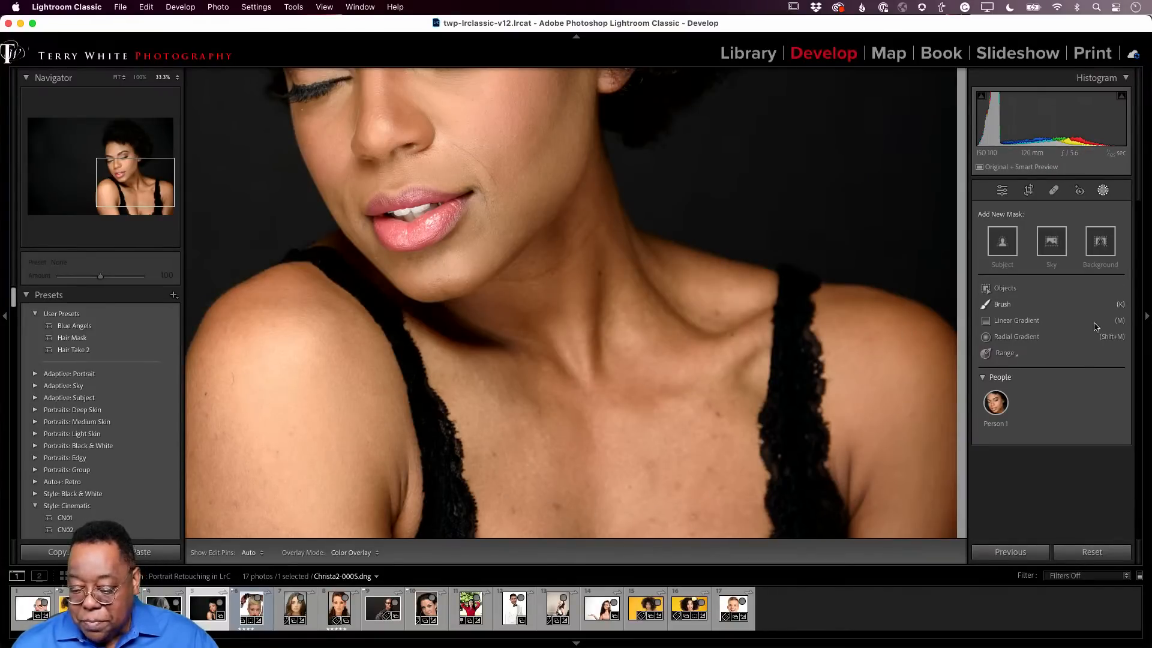
Create a Body Skin mask for the person and soften it with texture -64 and clarity -2
left_click(1006, 404)
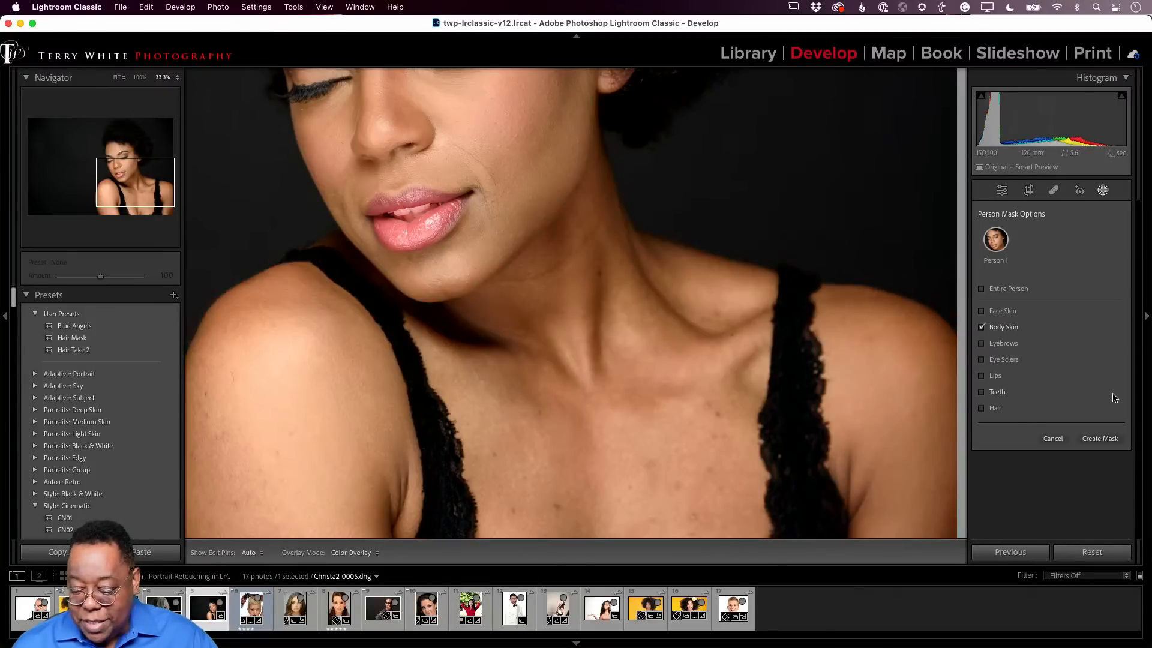
left_click(1098, 438)
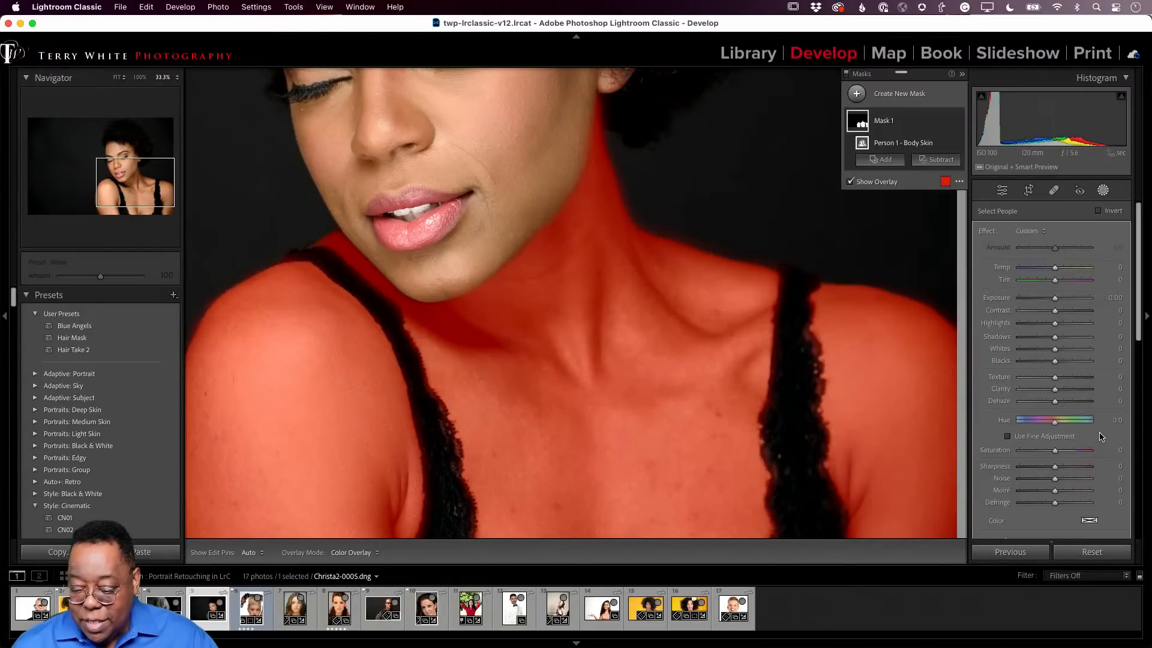
left_click(1054, 378)
mouse_move(1054, 380)
left_mouse_down()
mouse_move(1027, 382)
mouse_move(1056, 395)
mouse_move(1033, 380)
left_mouse_up()
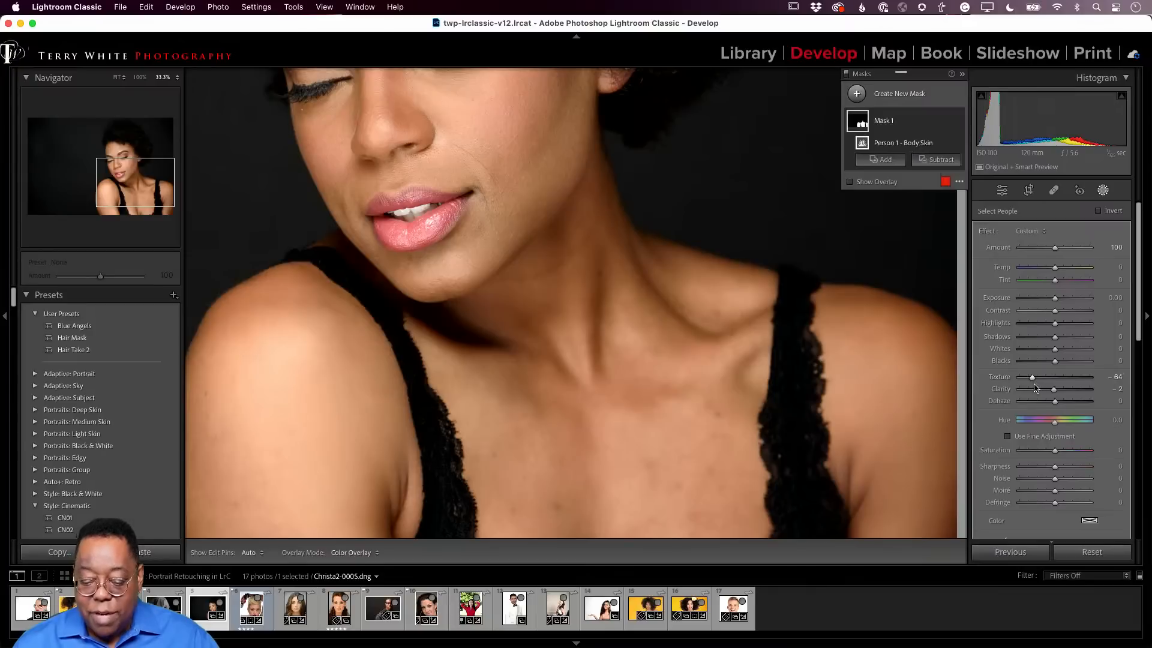
Remove the blemishes across the chest between the two straps using the Remove tool at size 38
left_click(1053, 189)
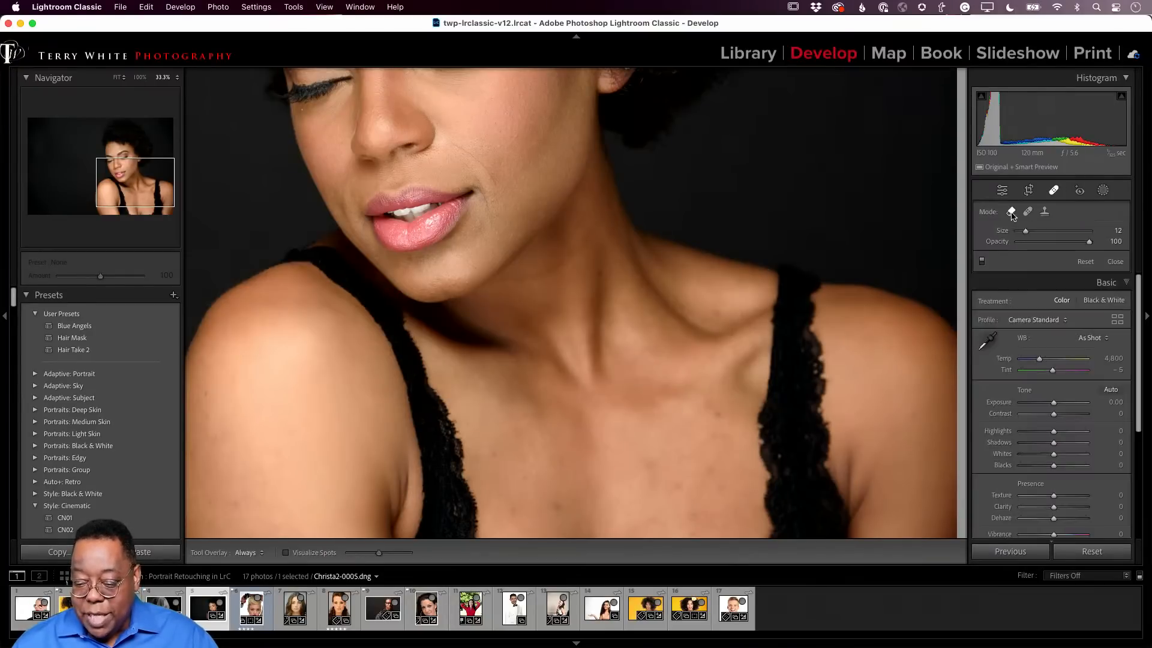
scroll(721, 415, "up", 3)
left_click(721, 415)
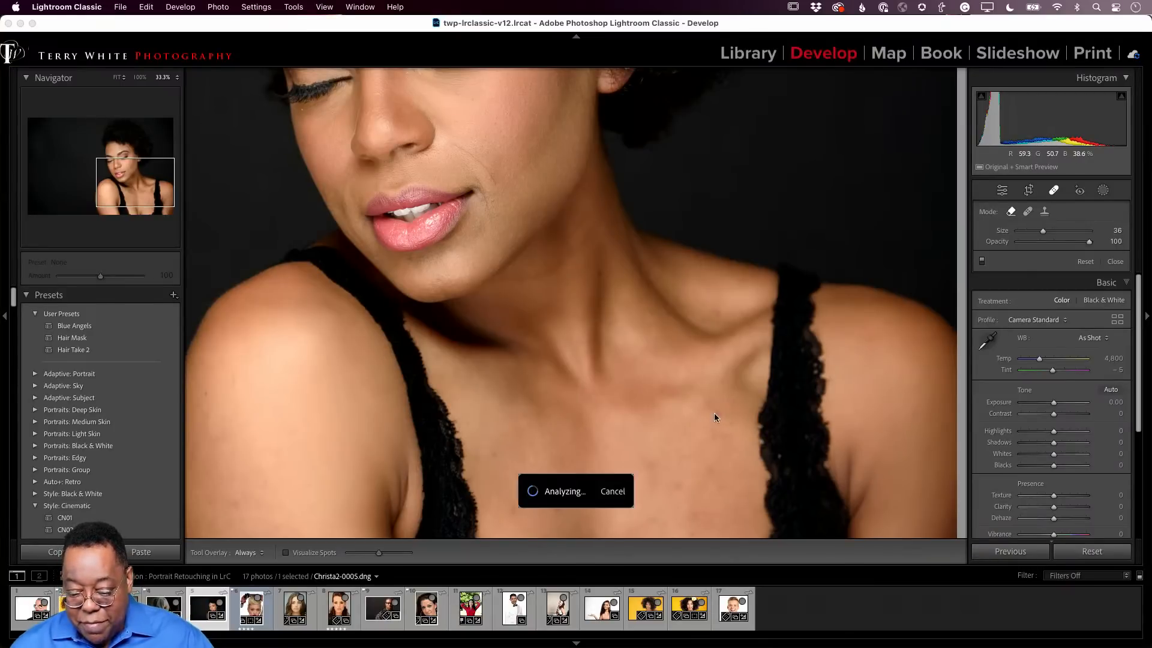
left_click(675, 487)
left_click_drag(657, 490, 653, 456)
left_click(712, 470)
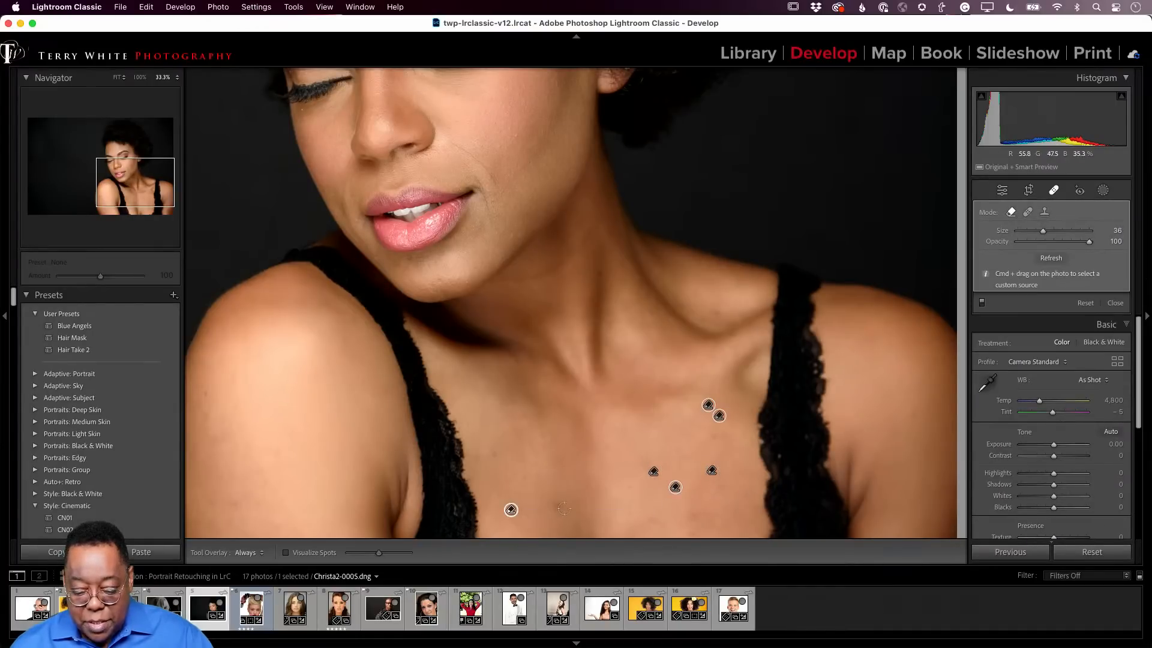
left_click(555, 509)
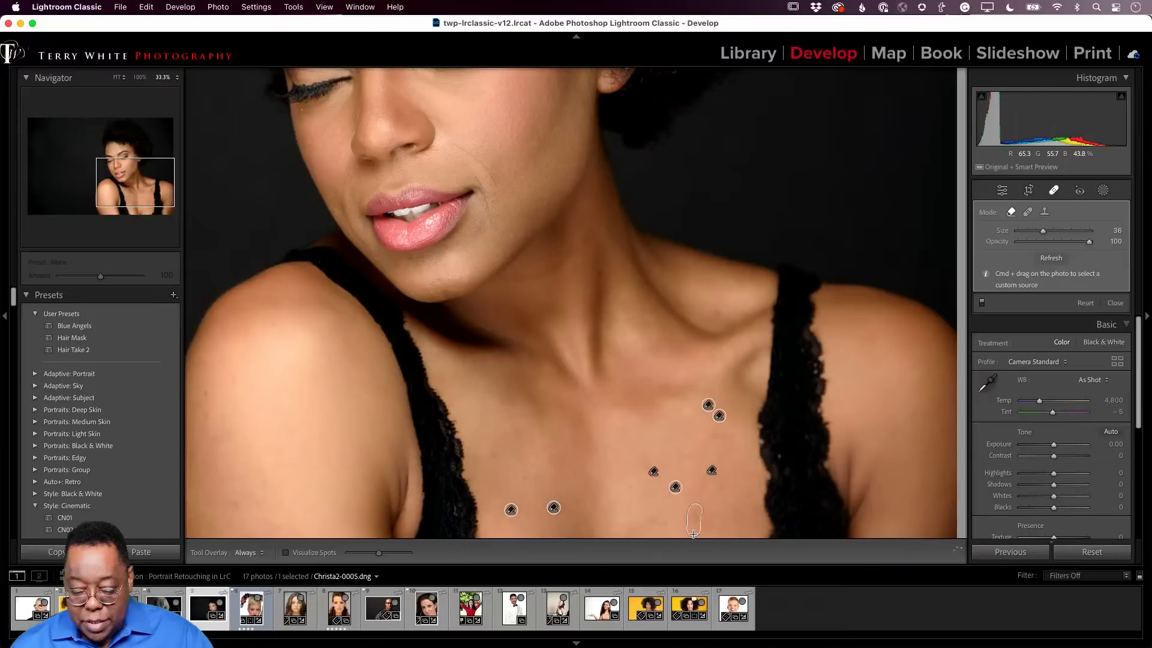
left_click(693, 524)
left_click_drag(645, 527, 634, 533)
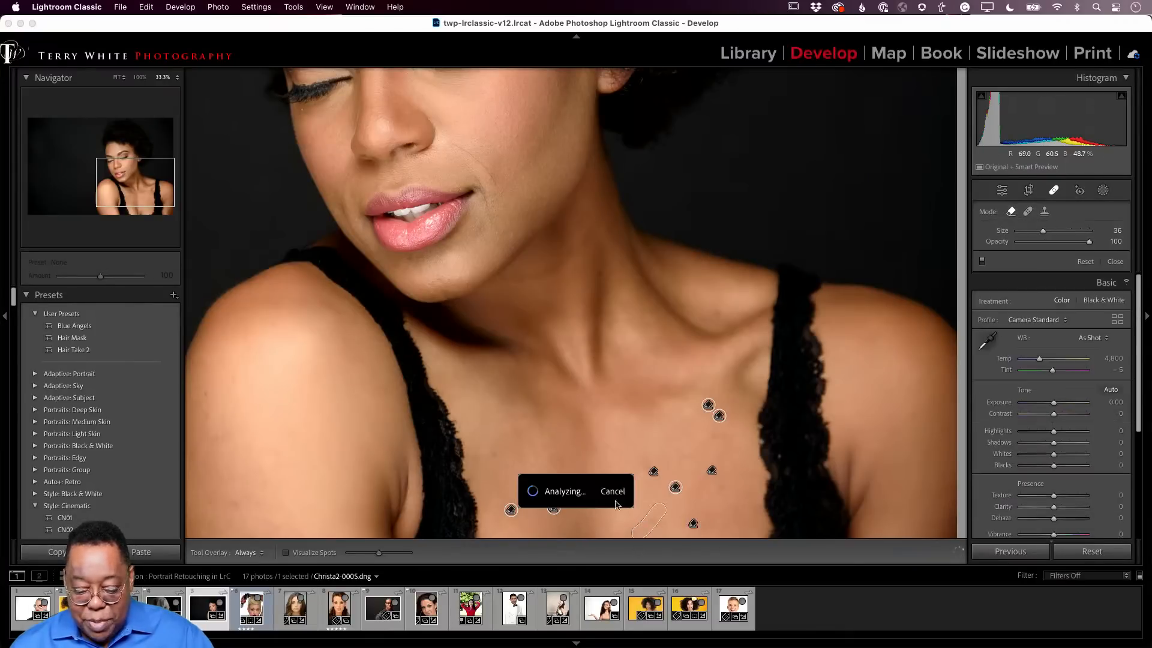
left_click(488, 458)
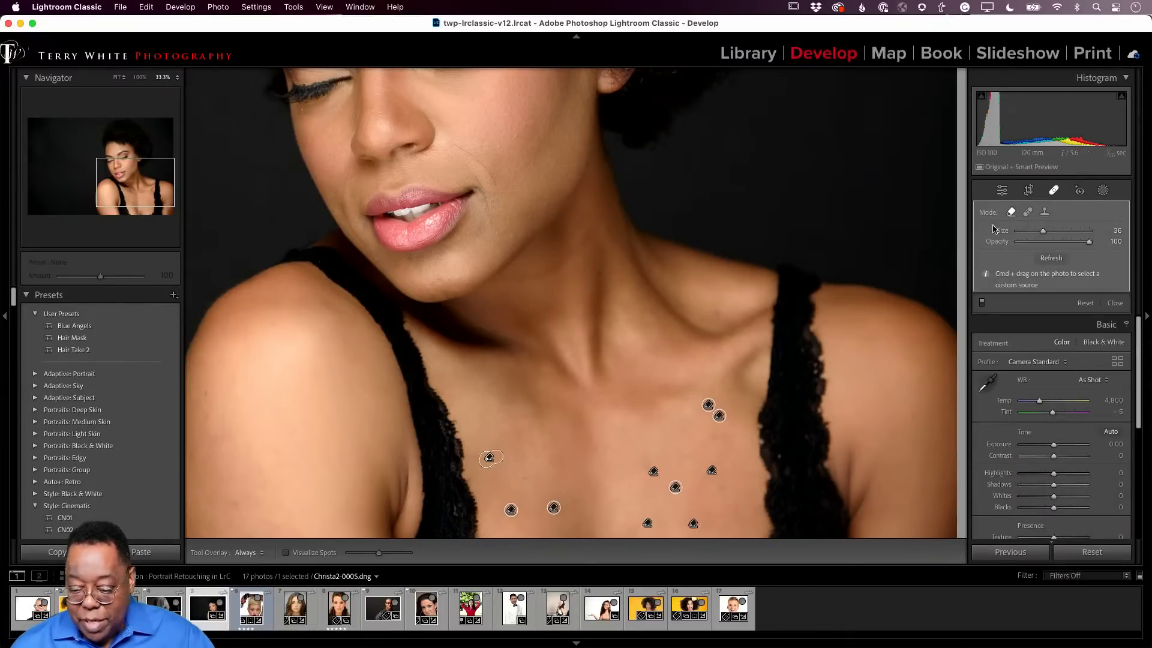
left_click(1054, 194)
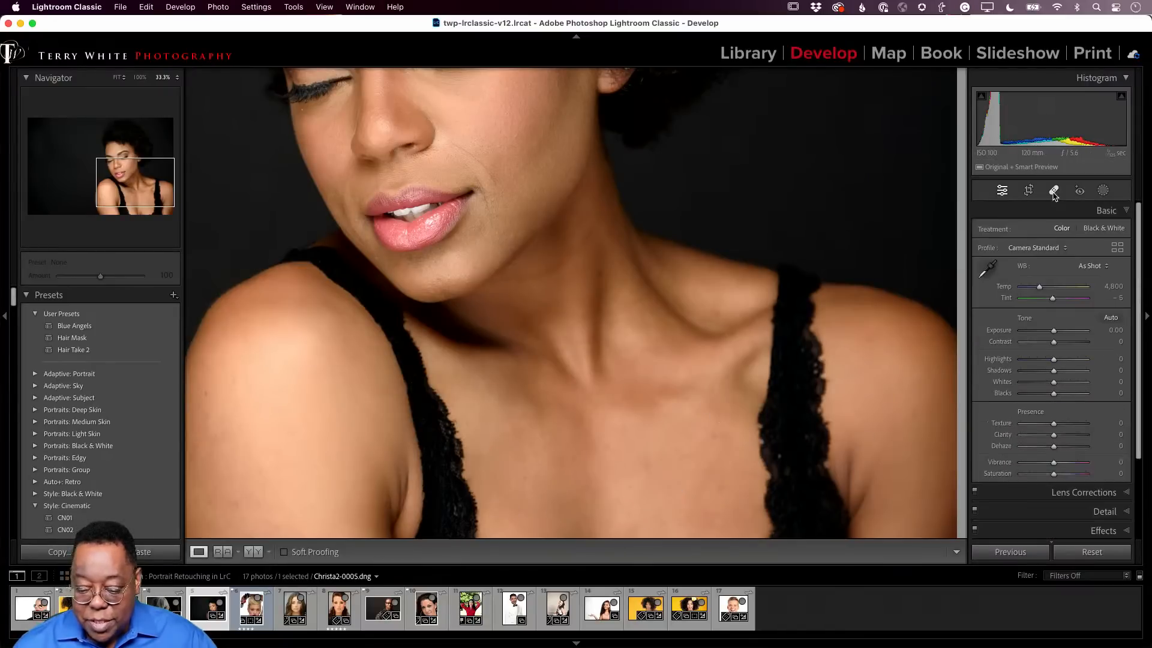
Compare the whole retouched portrait with its unedited version
left_click(497, 218)
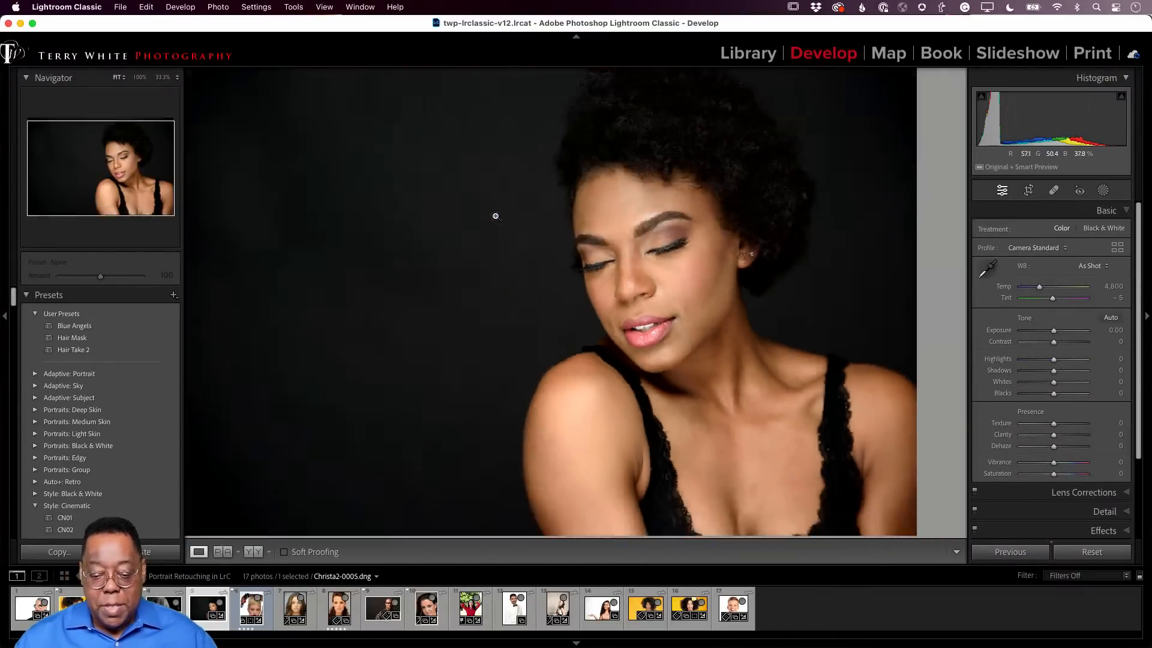
left_click_drag(496, 216, 515, 275)
left_click(516, 274)
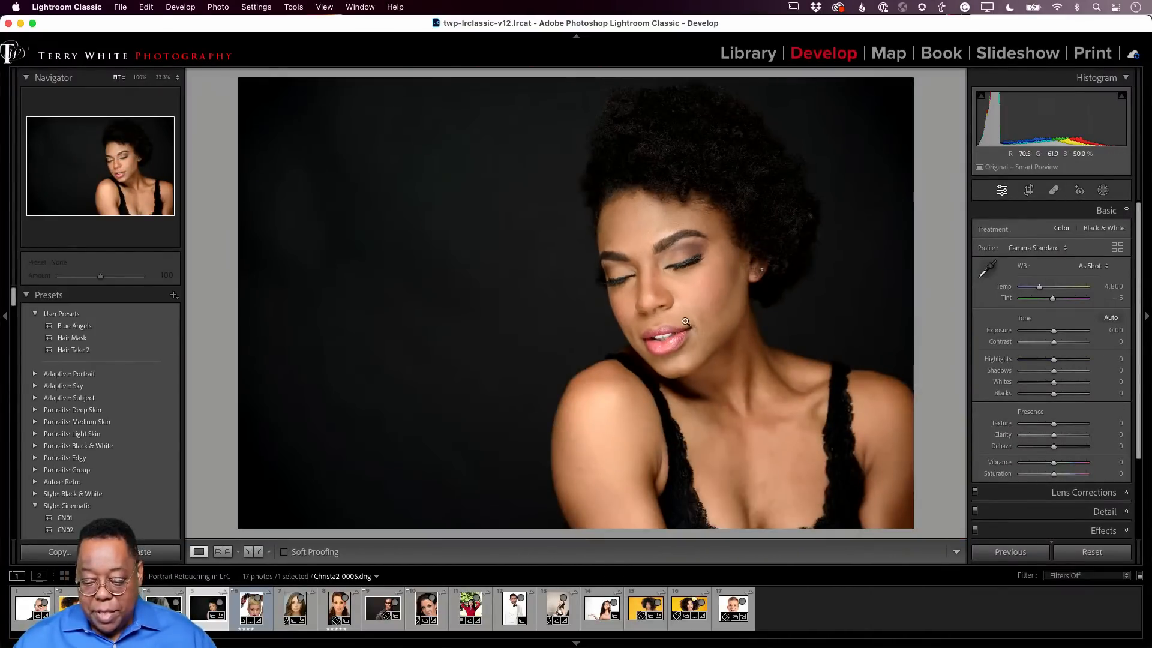
key("backslash")
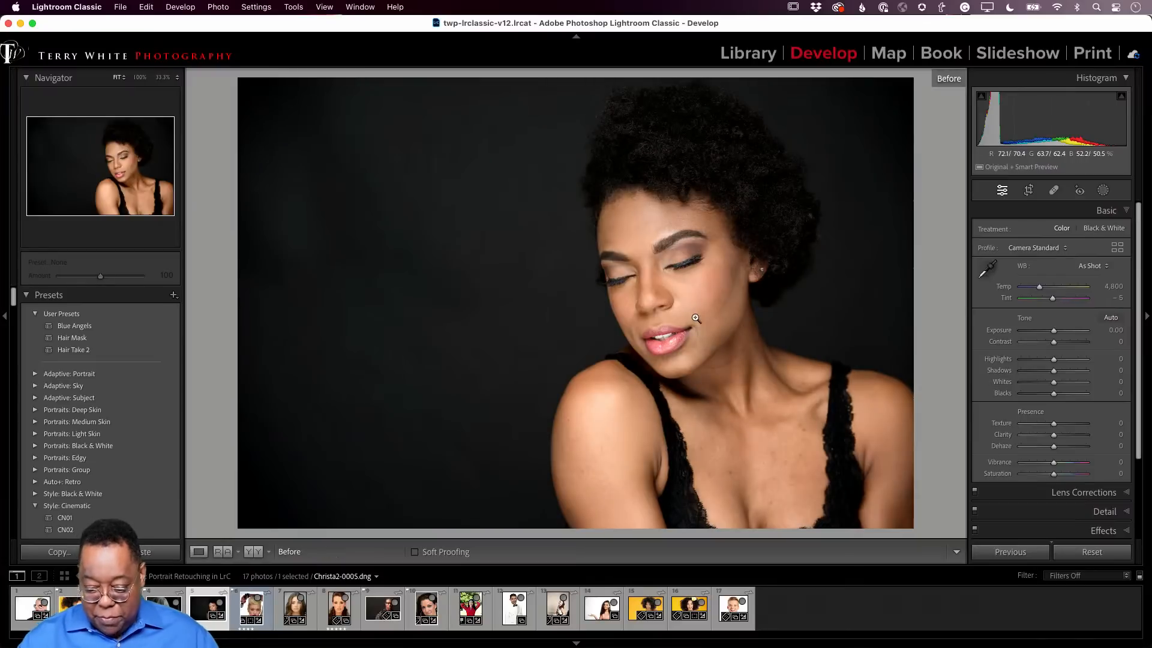
key("backslash")
key("backslash")
key("backslash")
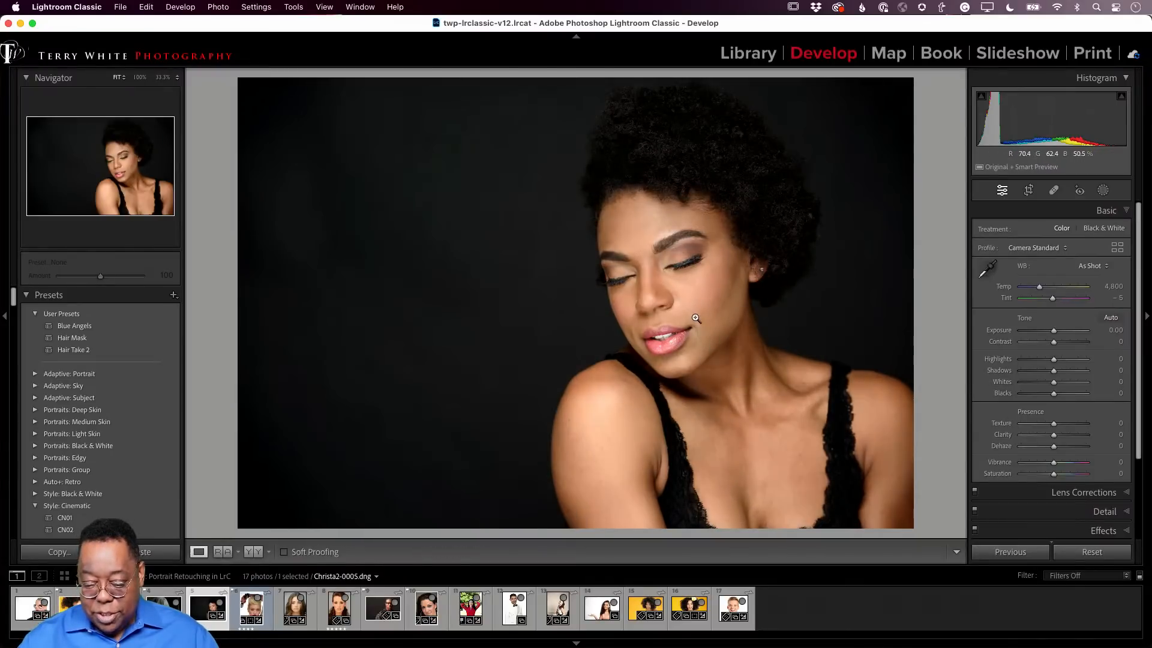